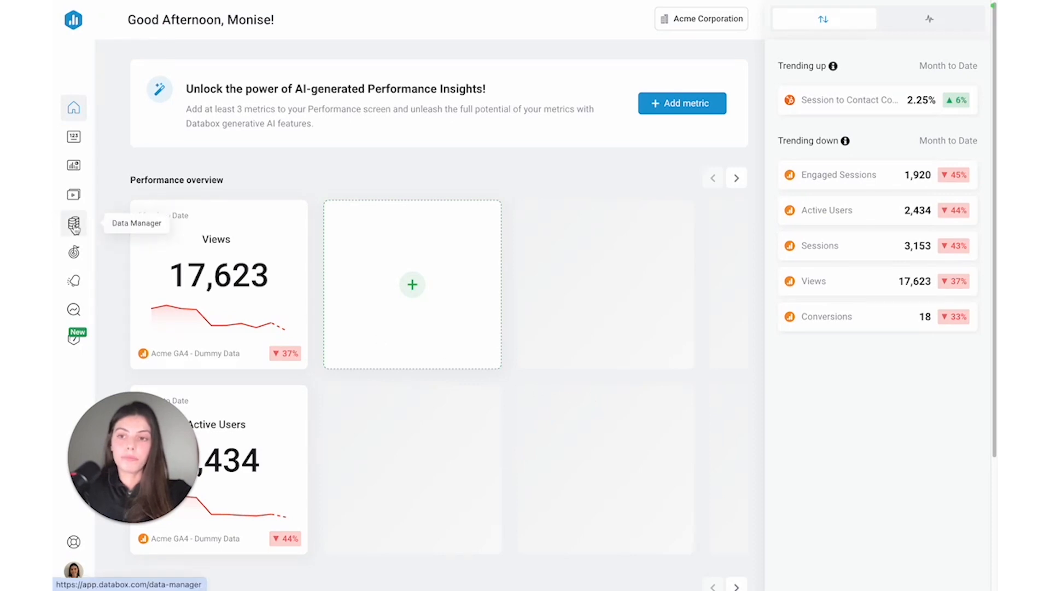
Open the Data Manager and look through the existing data source connections
click(74, 226)
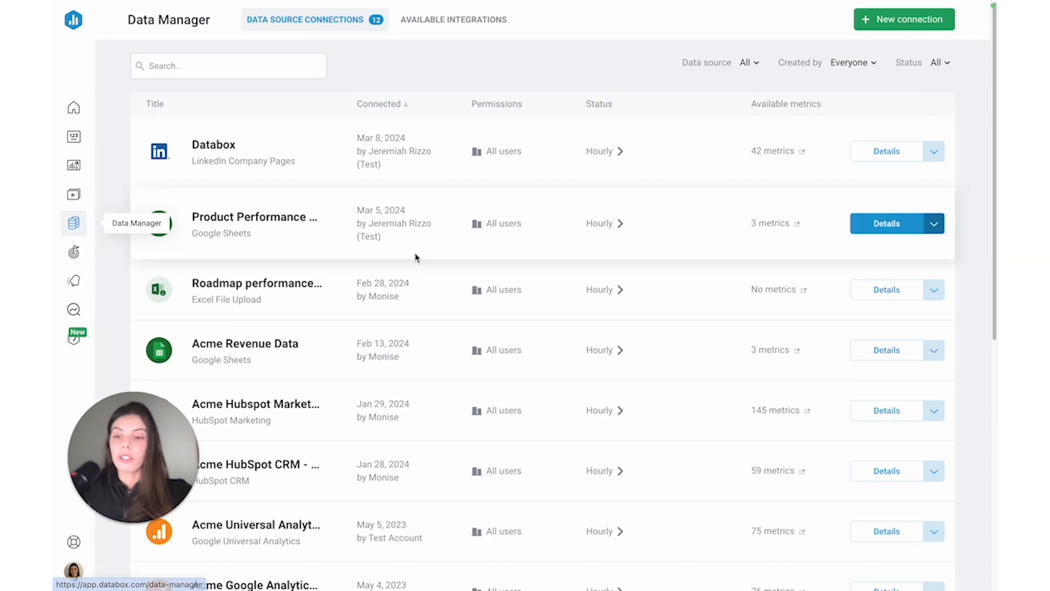
scroll(417, 258, down, 8)
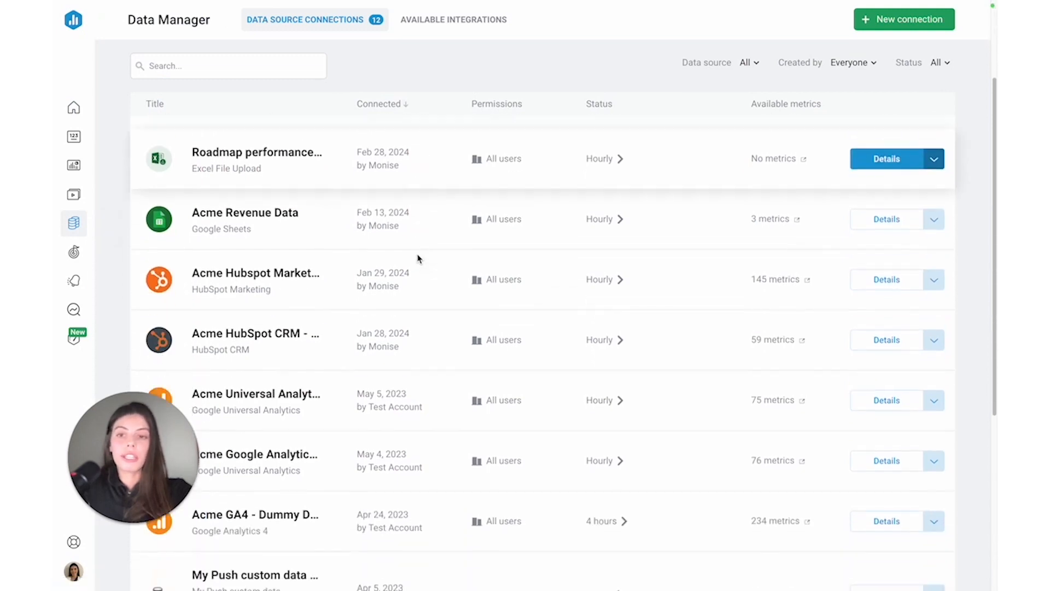
scroll(420, 258, up, 8)
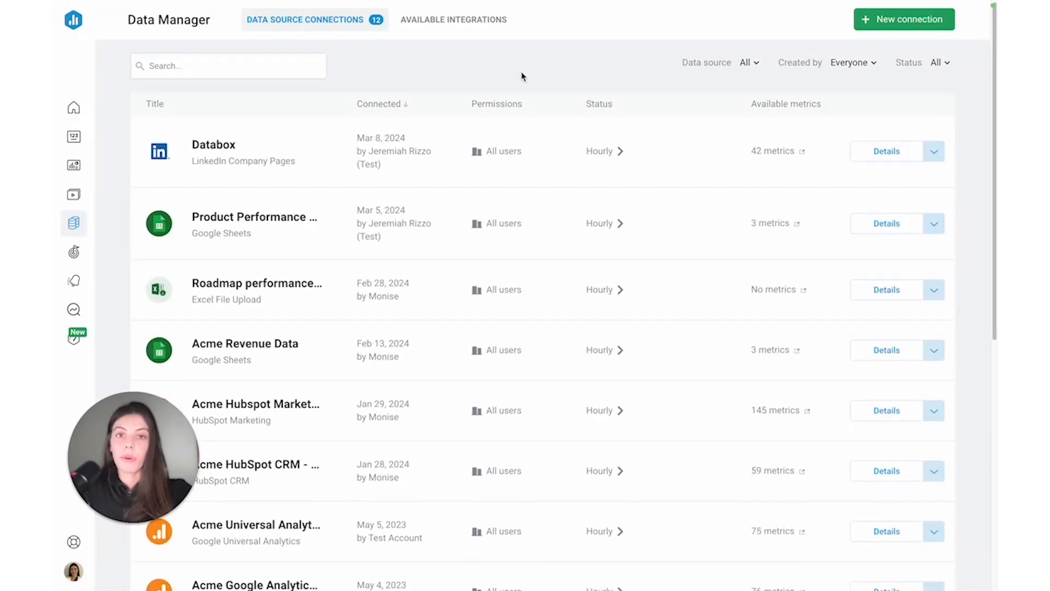
Start a new connection and view the Google Analytics 4 integration details
click(896, 25)
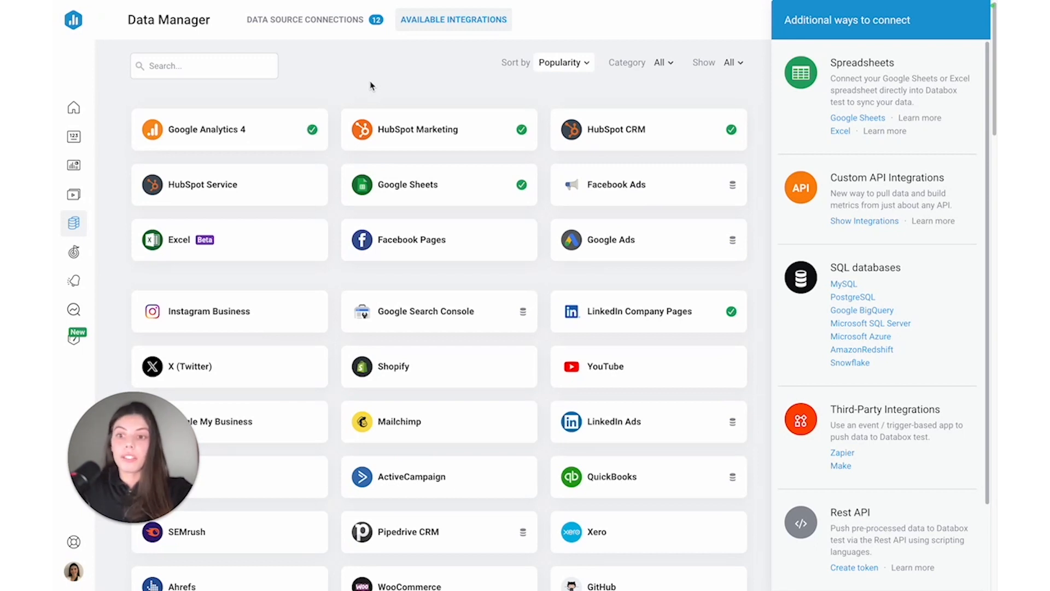
mouse_move(236, 132)
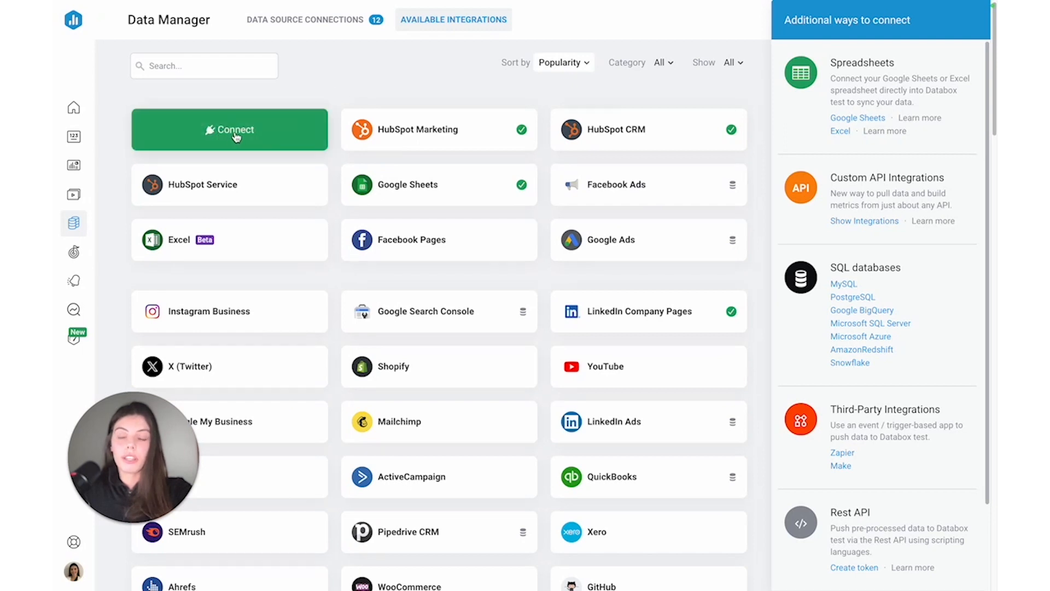
click(235, 136)
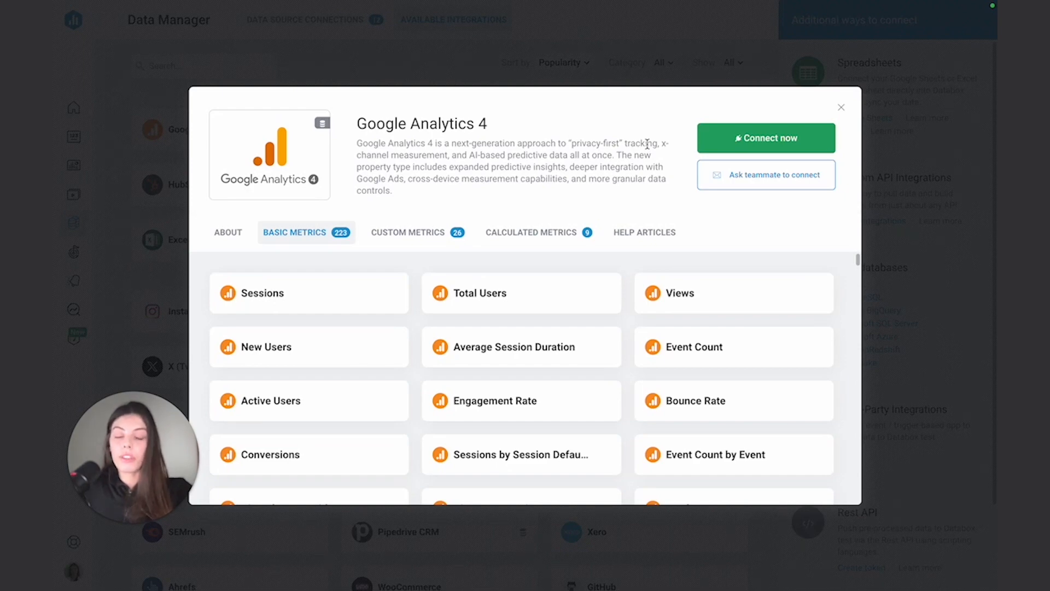
View the Google Analytics 4 teammate access request form and help articles, and close the integration details
click(772, 183)
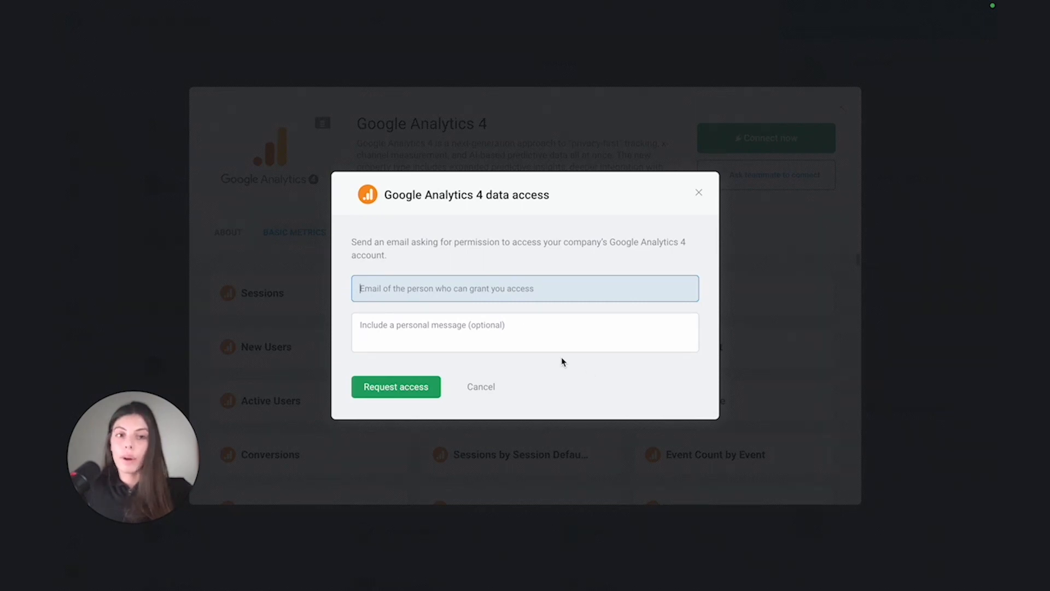
click(699, 193)
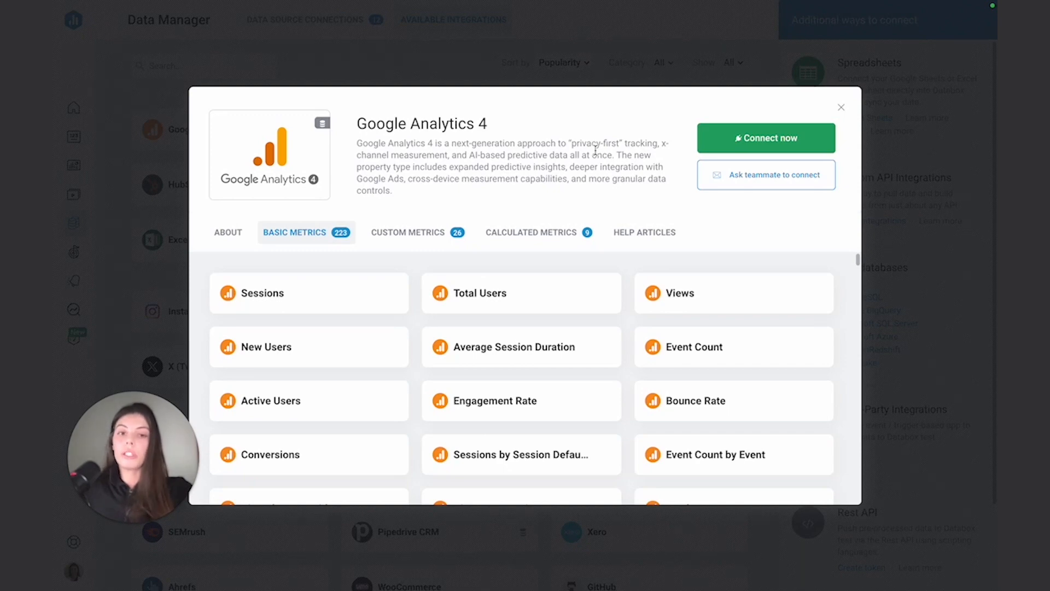
click(628, 238)
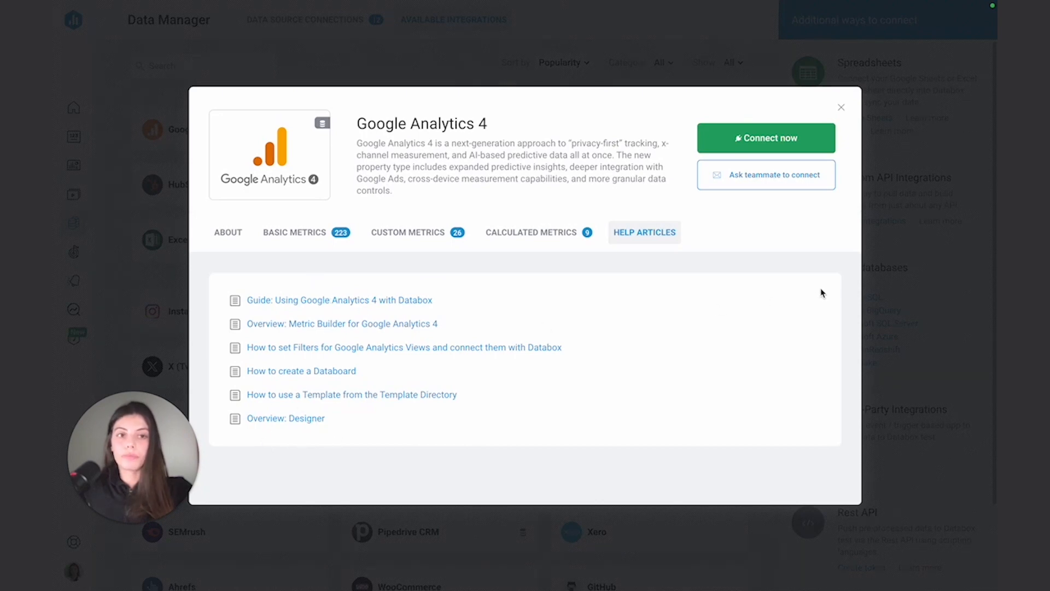
click(842, 109)
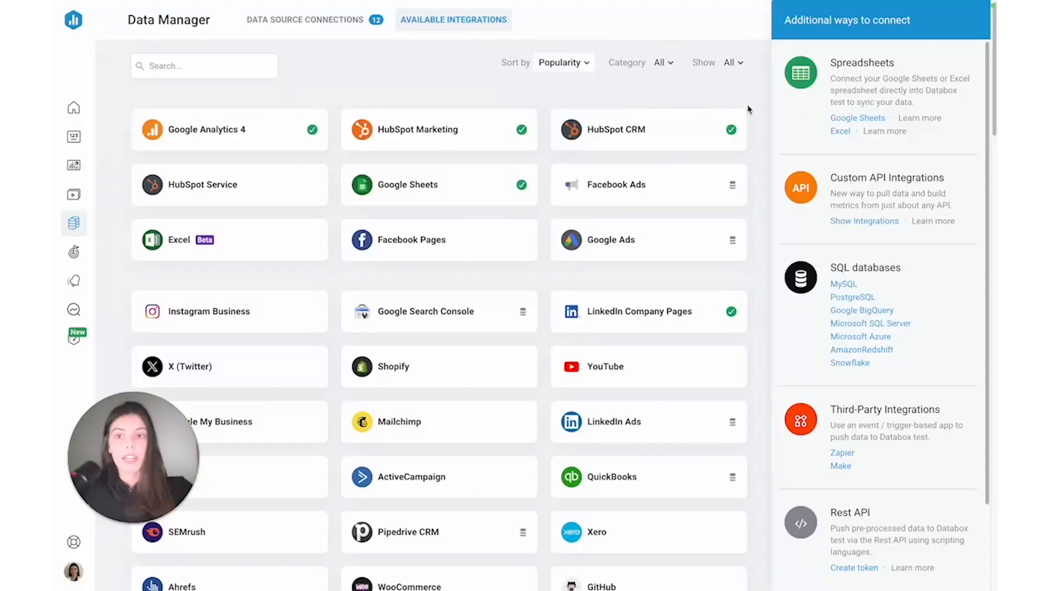
Show all metrics of the Acme GA4 - Dummy Data connection and look through the basic ones
click(317, 23)
scroll(439, 263, down, 2)
scroll(438, 263, down, 4)
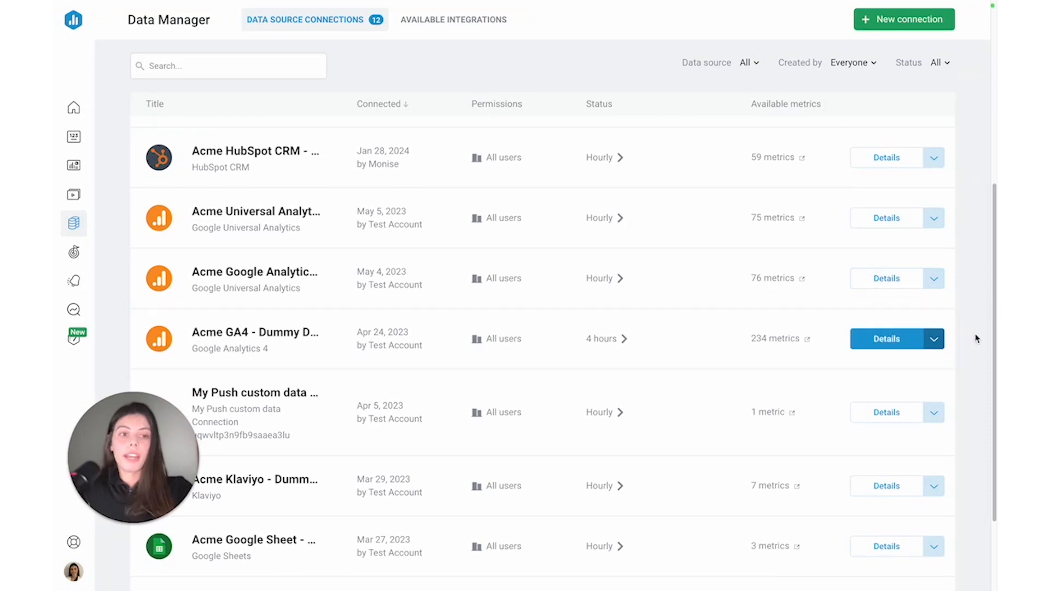
click(935, 340)
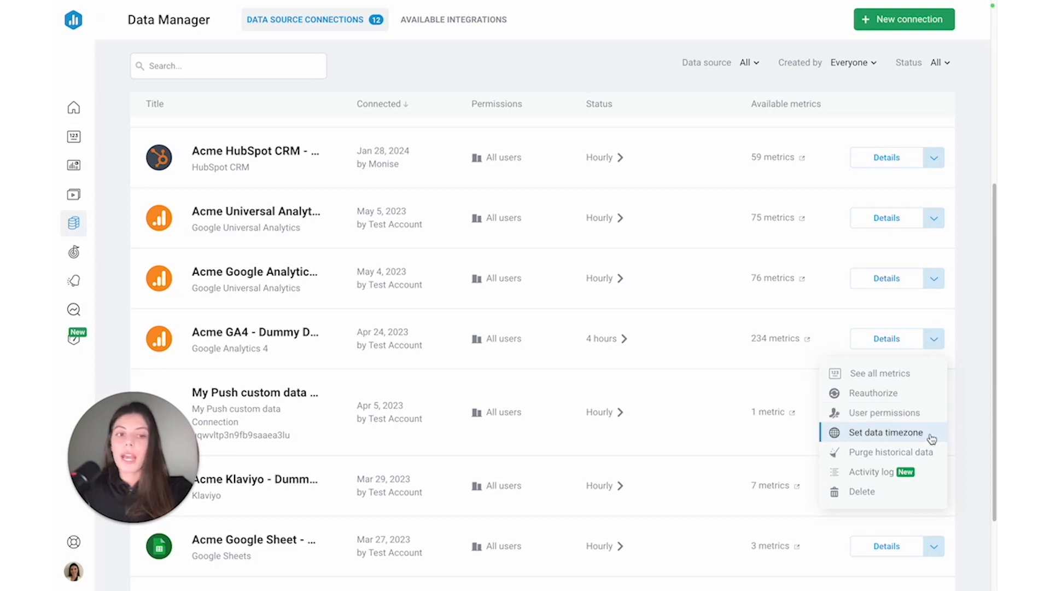
click(877, 379)
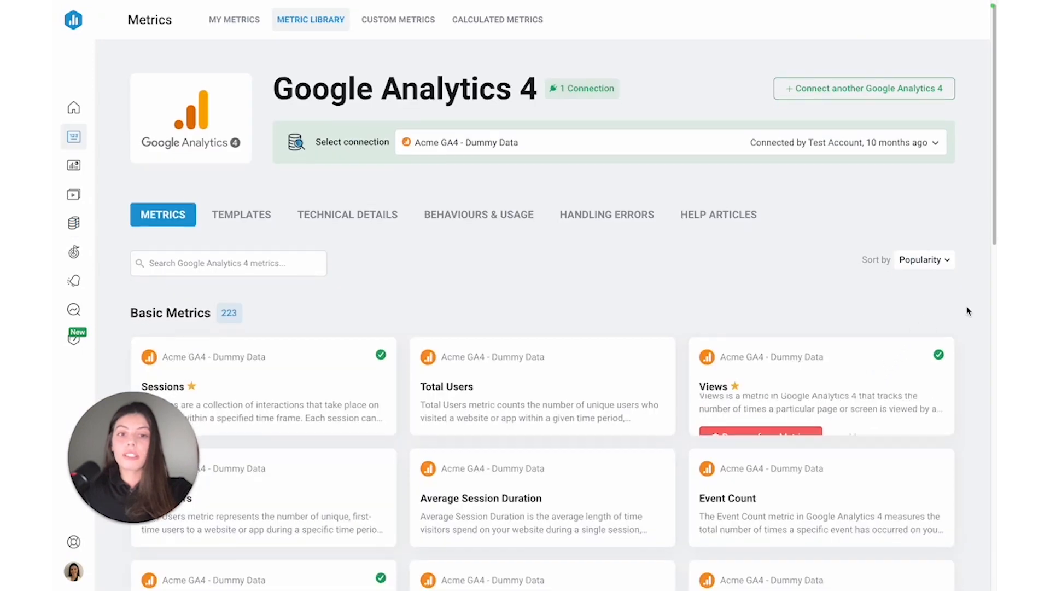
scroll(966, 306, down, 2)
scroll(968, 311, down, 2)
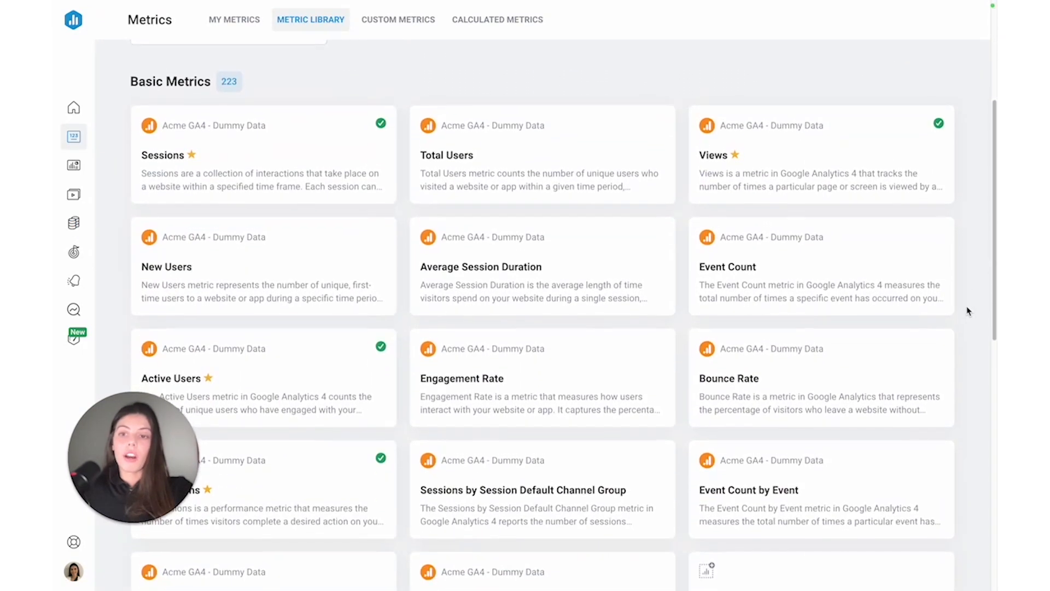
scroll(967, 311, up, 1)
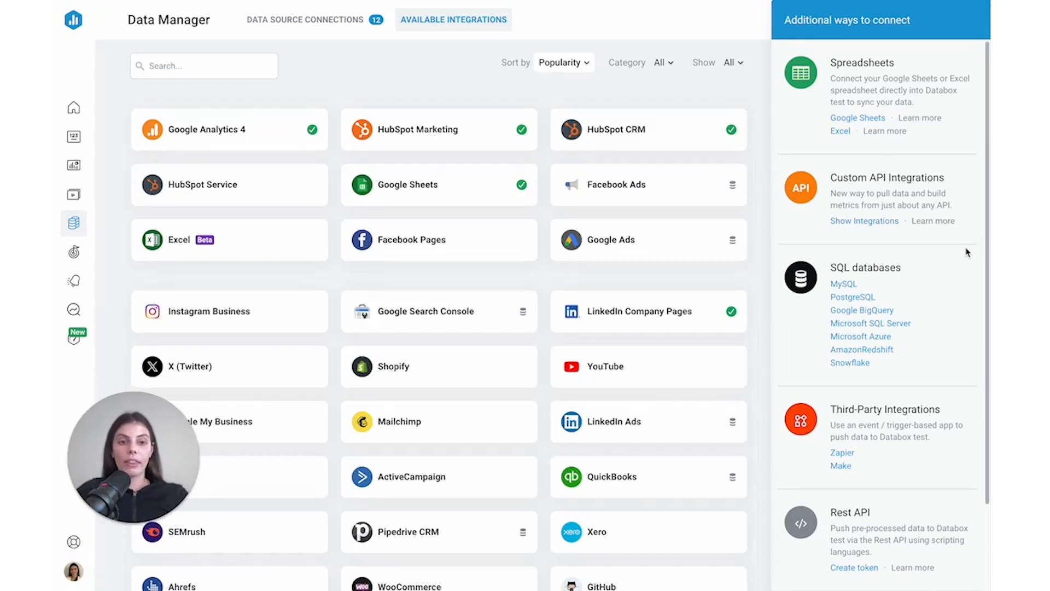
Look through the additional ways to connect data, such as spreadsheets, custom API integrations and SQL databases
scroll(956, 258, down, 1)
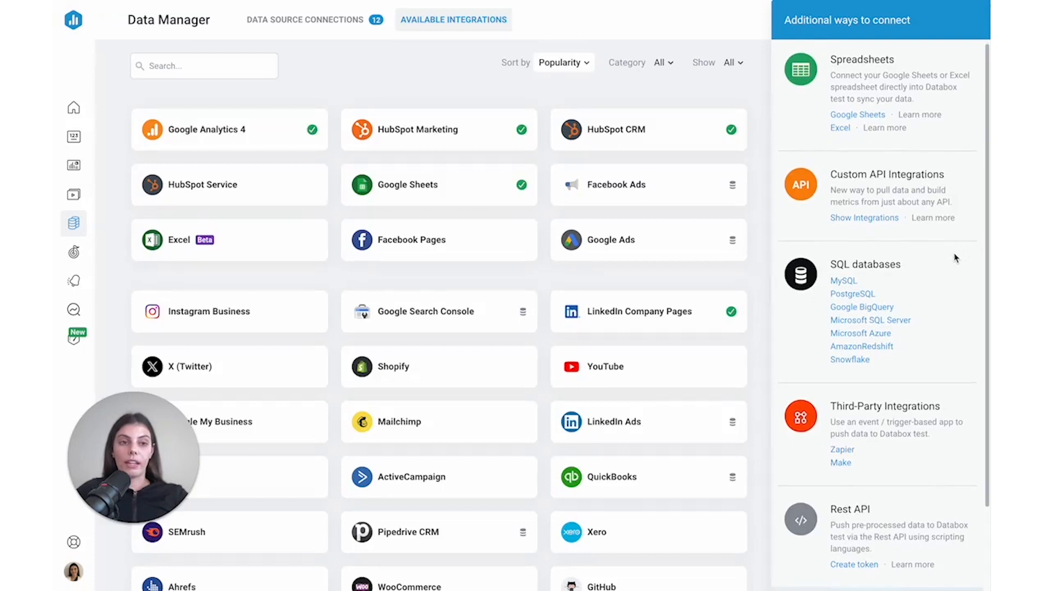
scroll(955, 259, down, 1)
scroll(957, 258, up, 1)
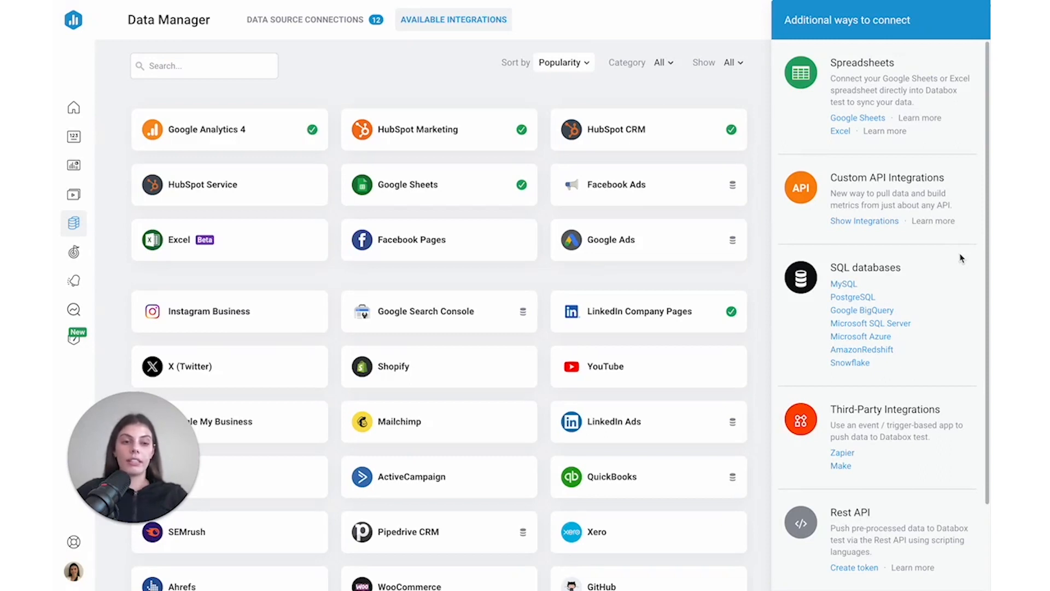
scroll(962, 258, down, 3)
scroll(961, 260, up, 2)
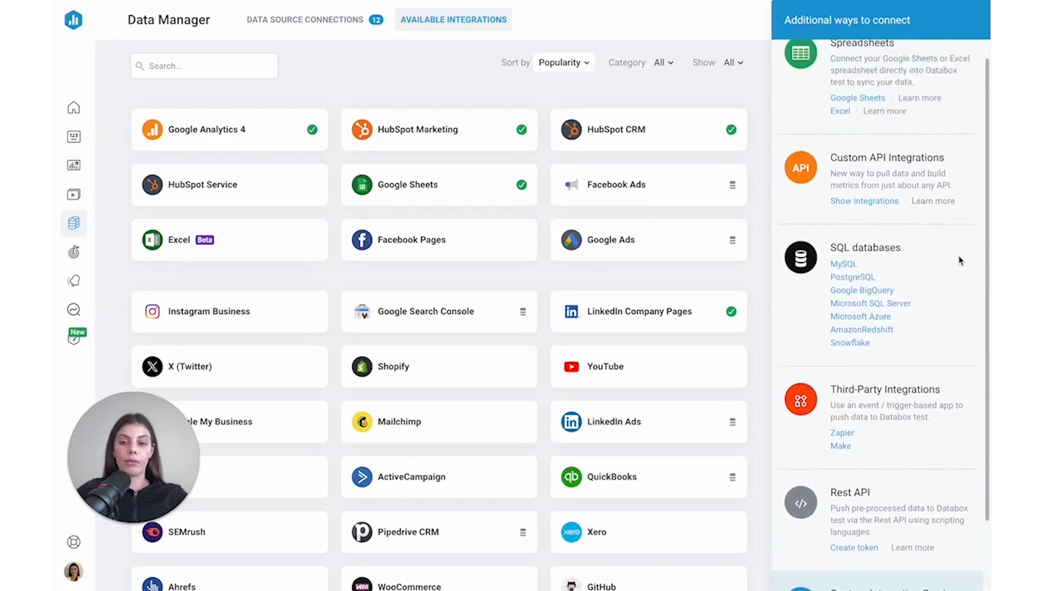
scroll(962, 261, up, 1)
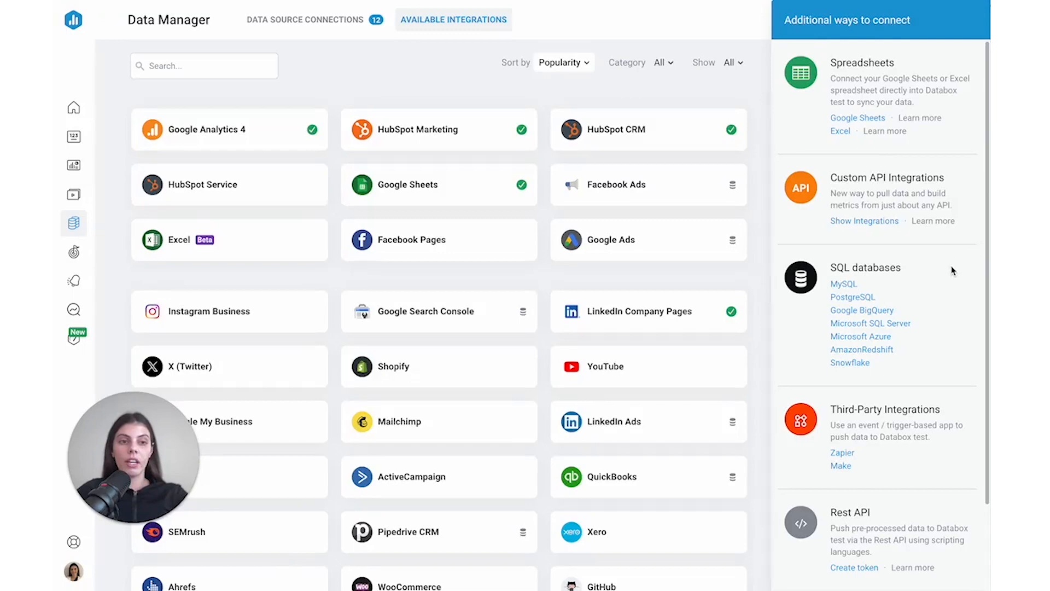
View the MySQL database integration details and its help articles
scroll(952, 272, down, 2)
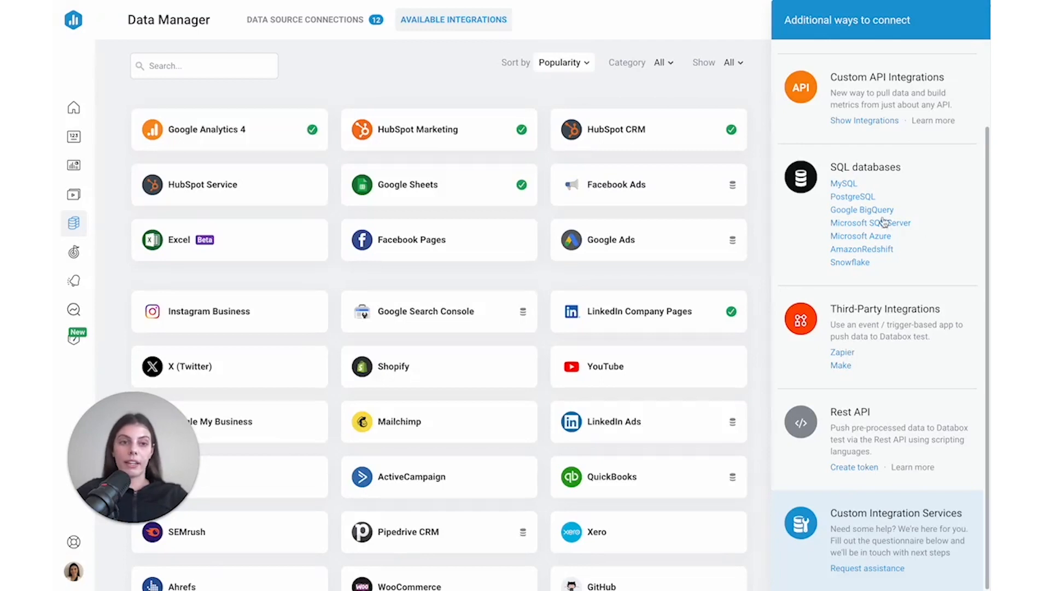
click(844, 186)
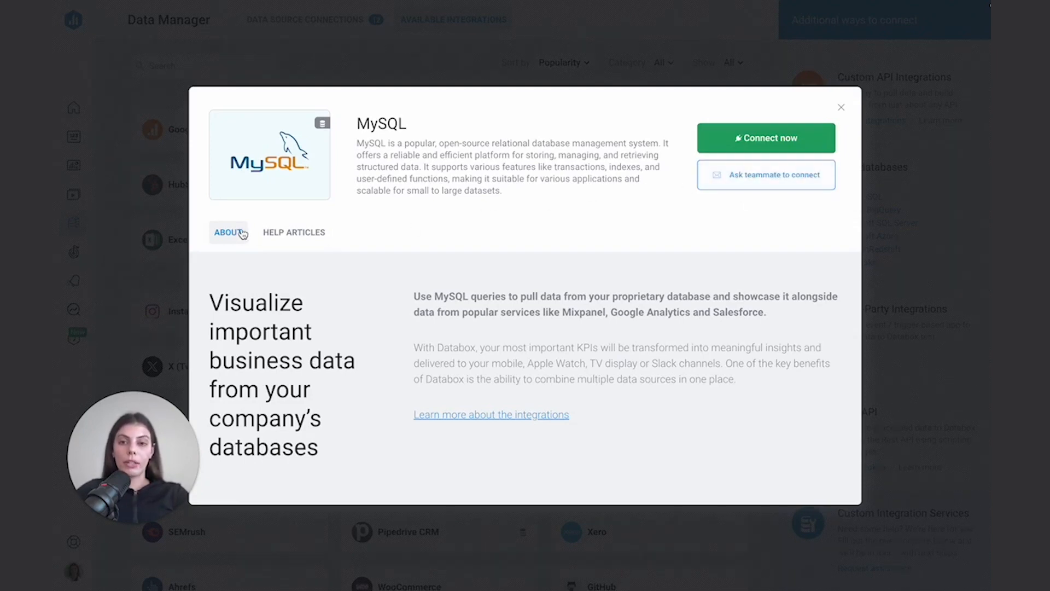
click(292, 238)
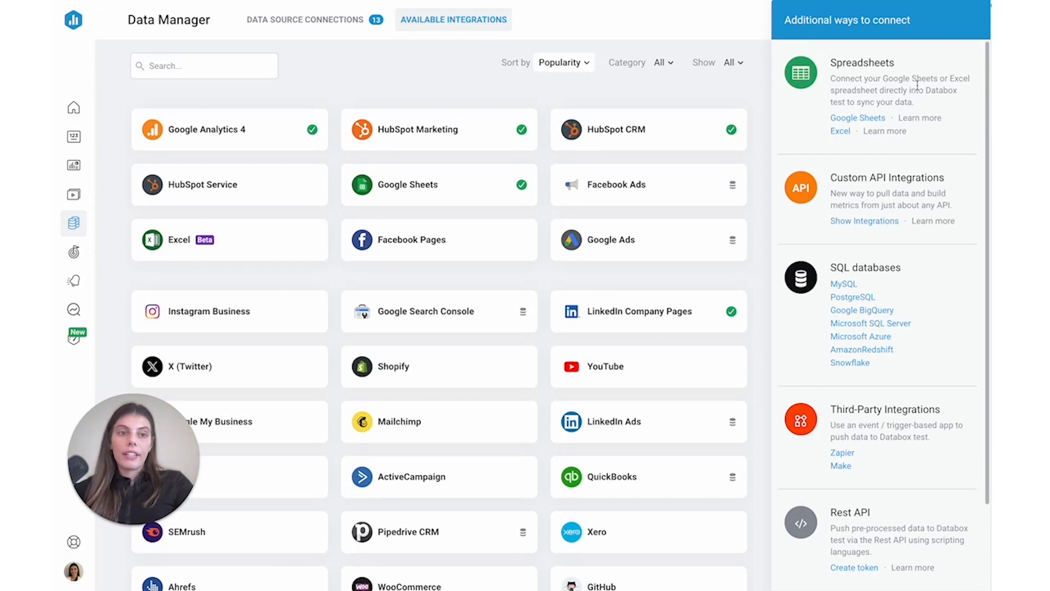
View the storage and upload options for connecting Excel documents, and close them
click(841, 131)
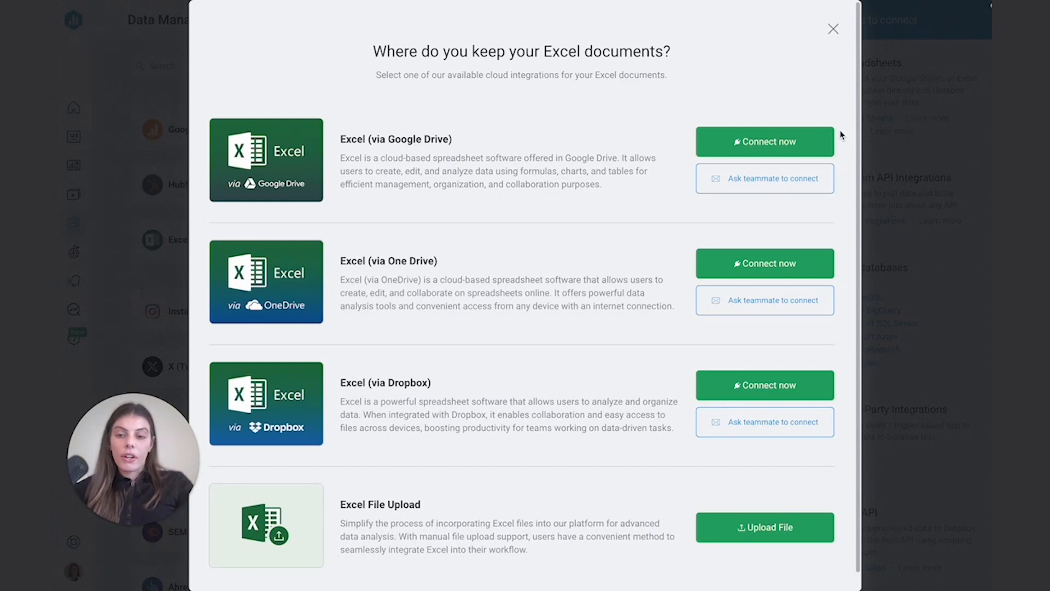
scroll(841, 145, down, 1)
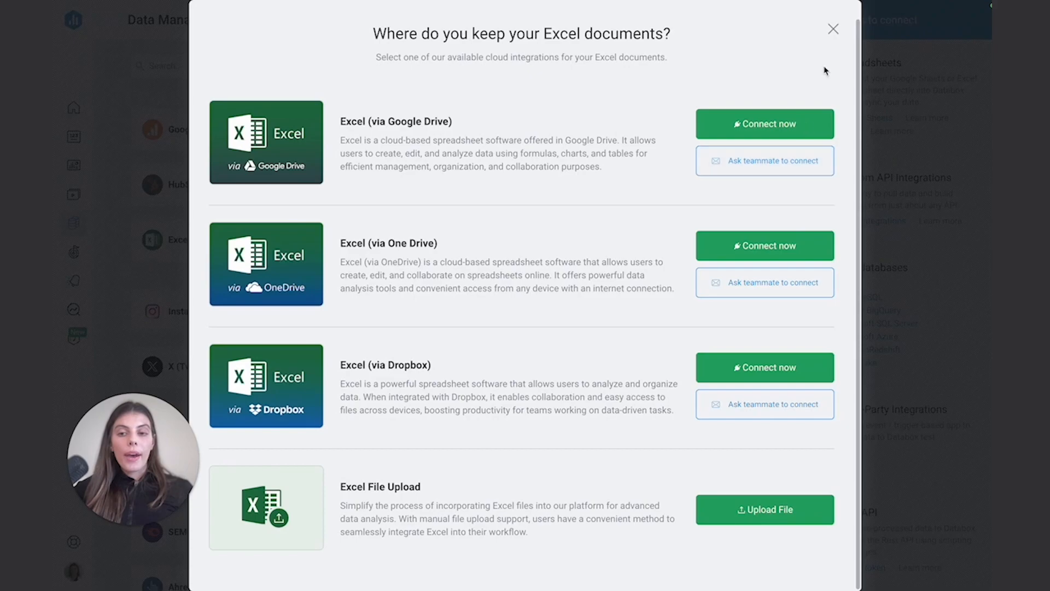
click(833, 30)
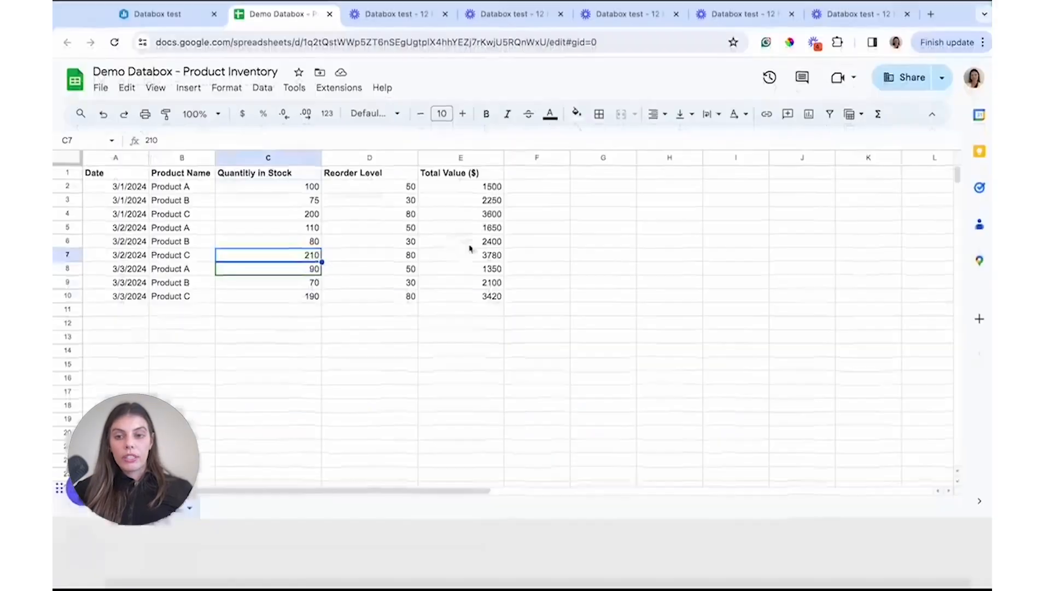
Show the product inventory spreadsheet in full screen and examine its column headers from Date to Total Value ($)
key(ctrl+super+f)
click(557, 267)
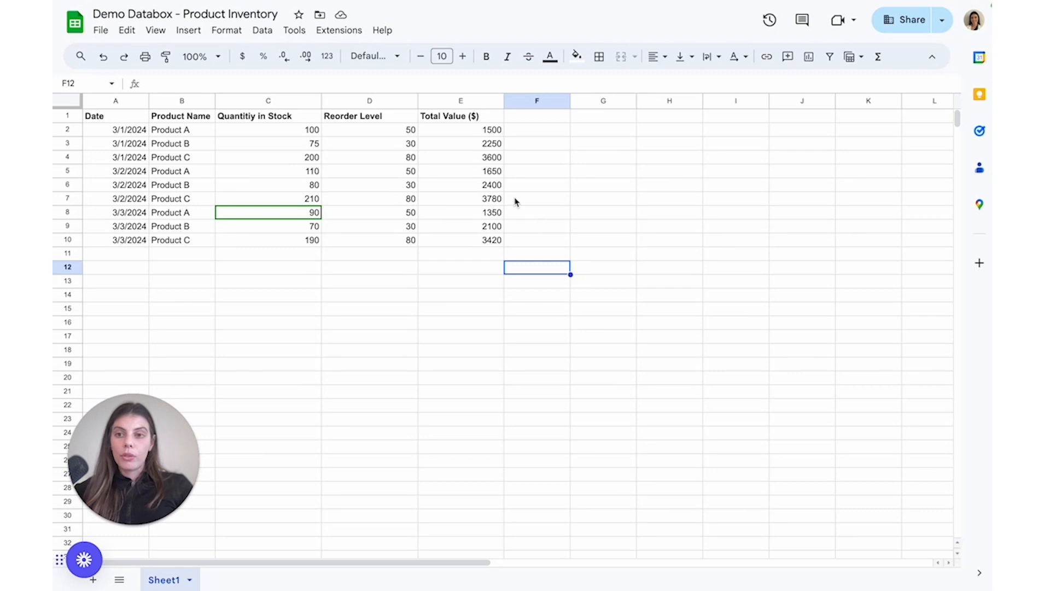
click(118, 120)
click(196, 120)
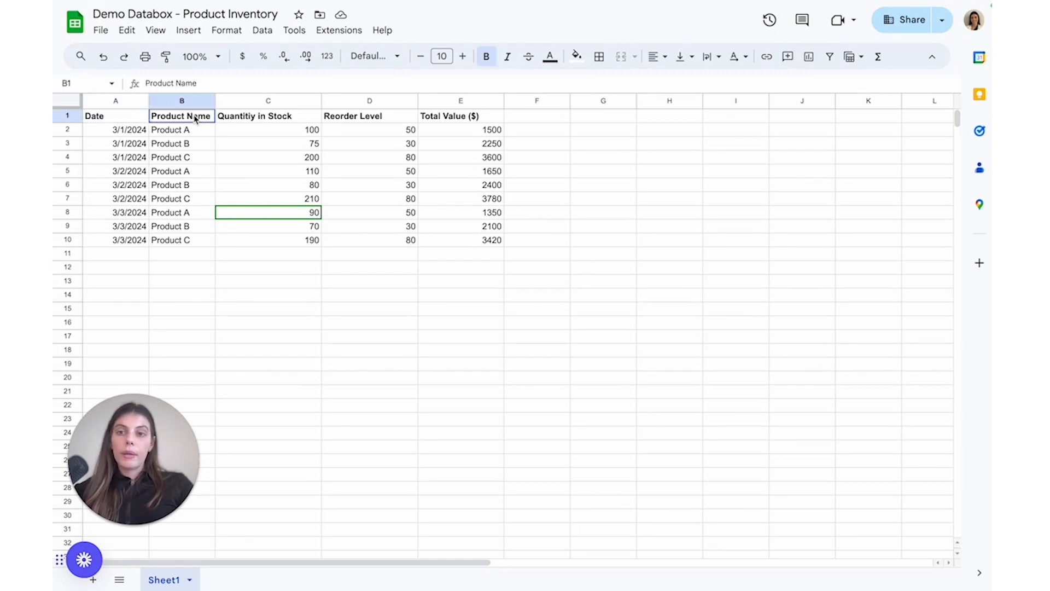
click(252, 119)
click(375, 119)
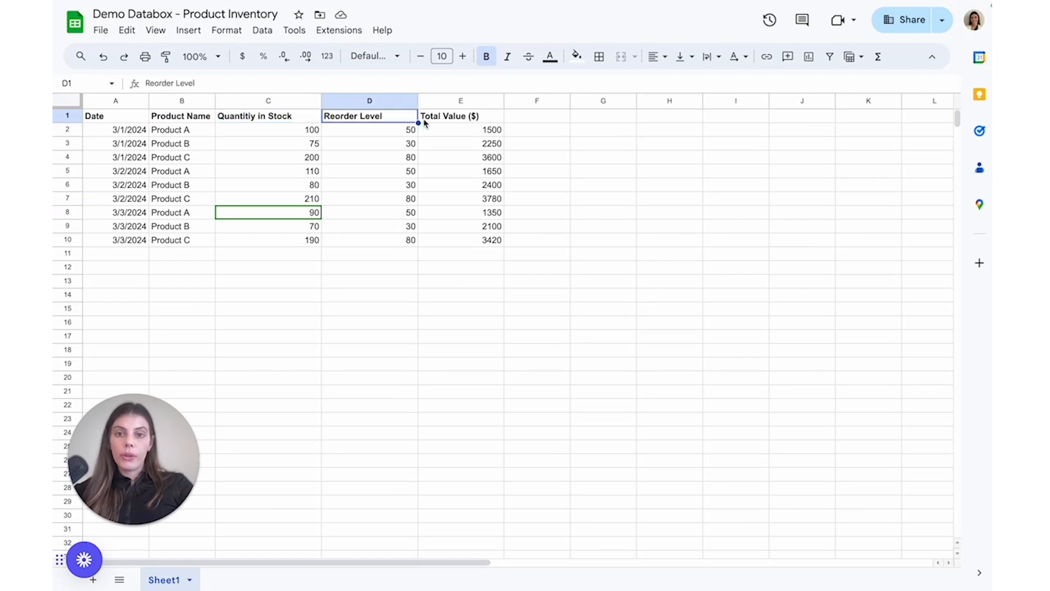
click(464, 119)
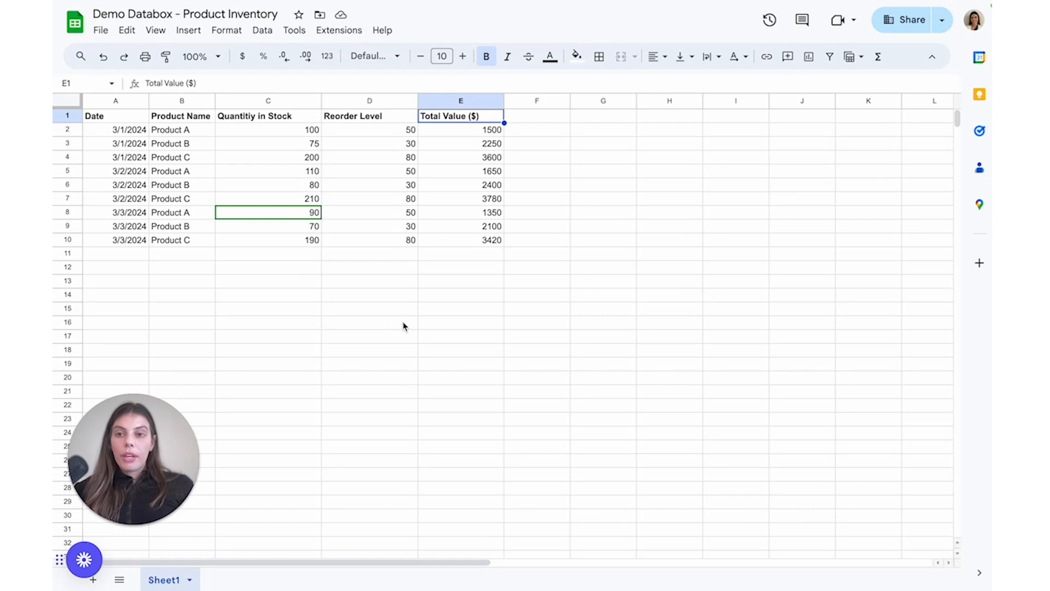
Switch back to Databox and view the Google Sheets integration details and help articles, closing them when done
mouse_move(95, 23)
click(97, 26)
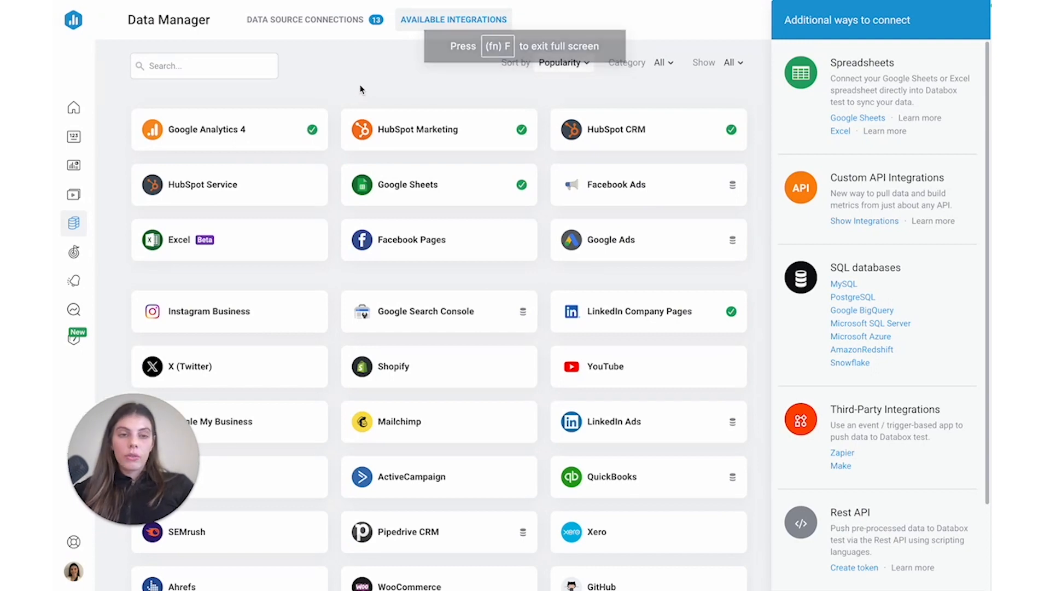
click(857, 118)
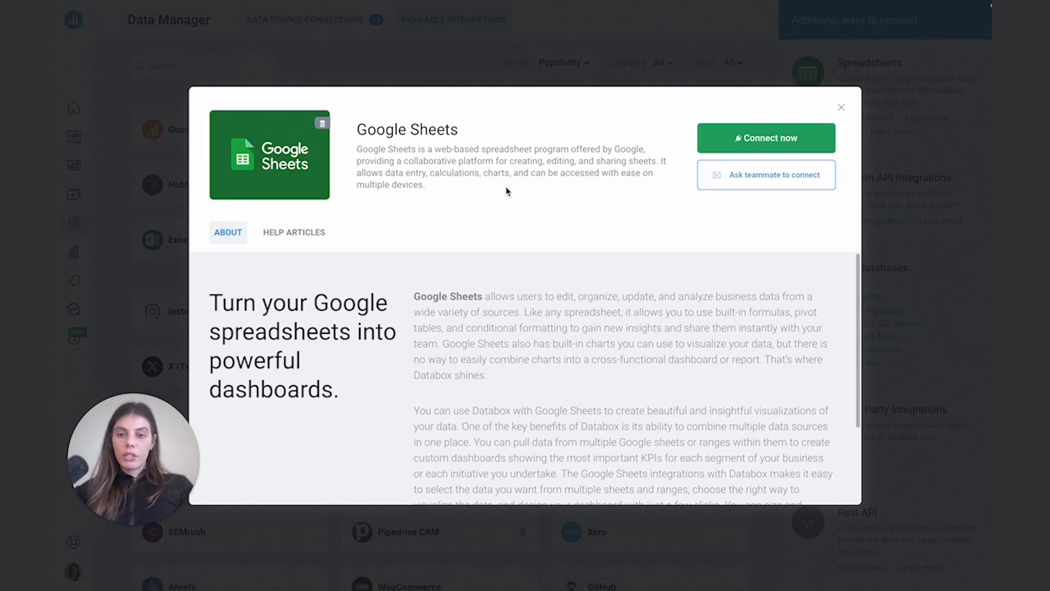
click(303, 239)
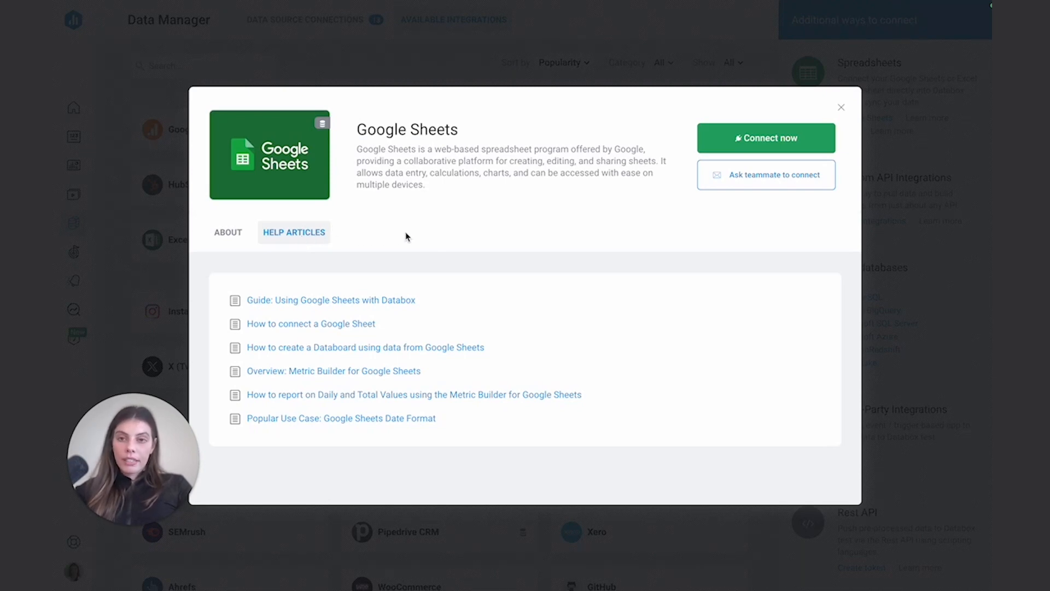
click(841, 108)
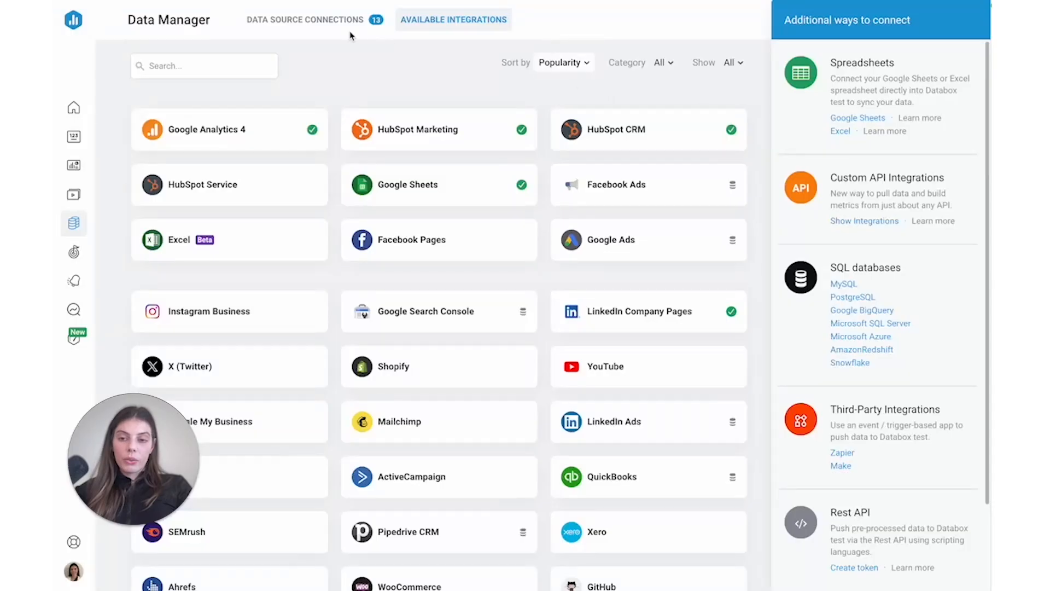
Show all metrics of the Product Inventory Demo Data connection and start a new custom metric from its sheet
click(310, 26)
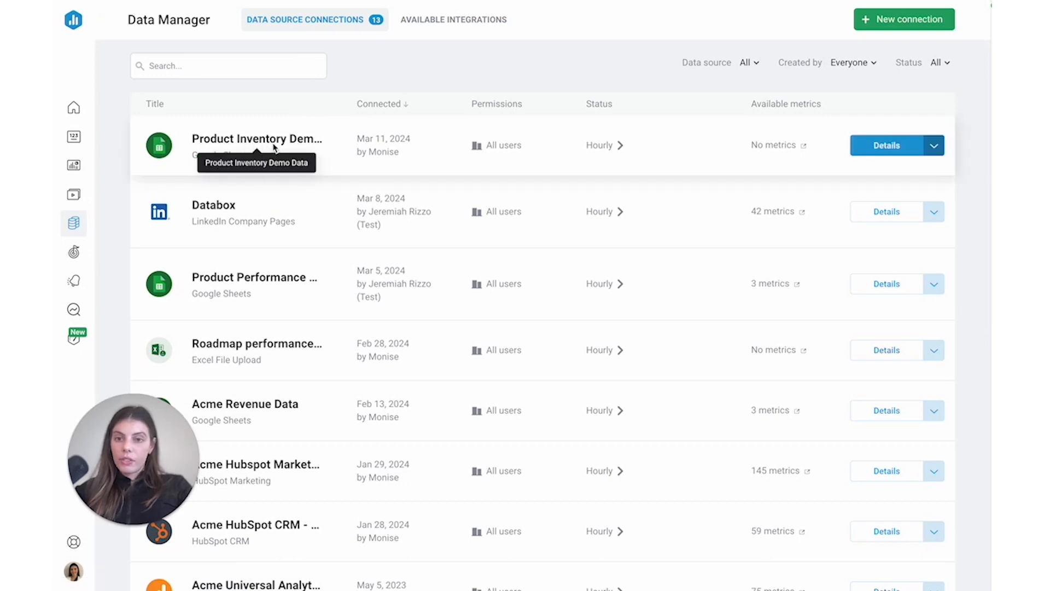
click(937, 146)
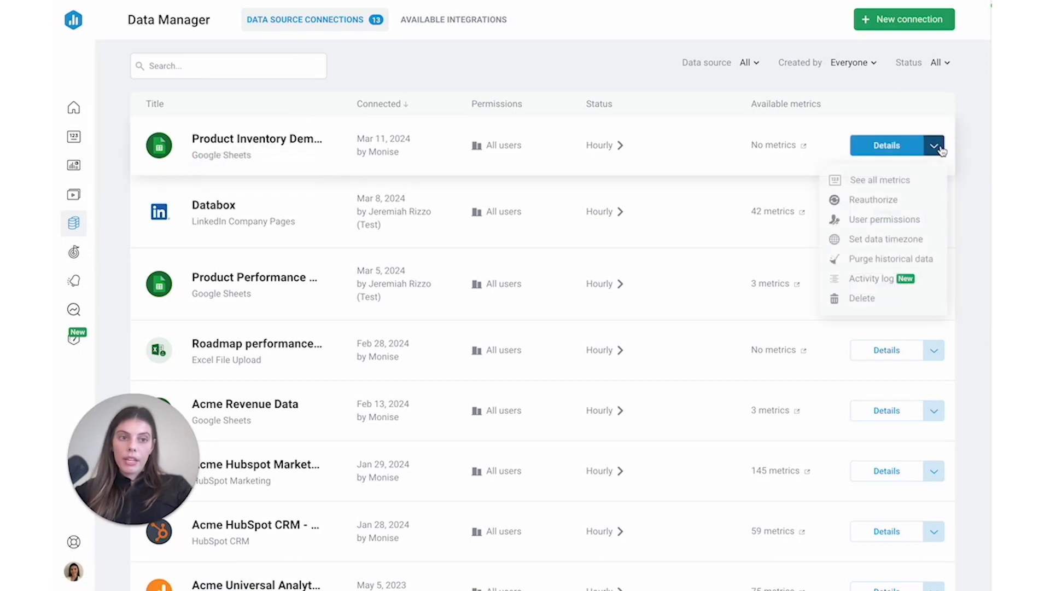
click(866, 184)
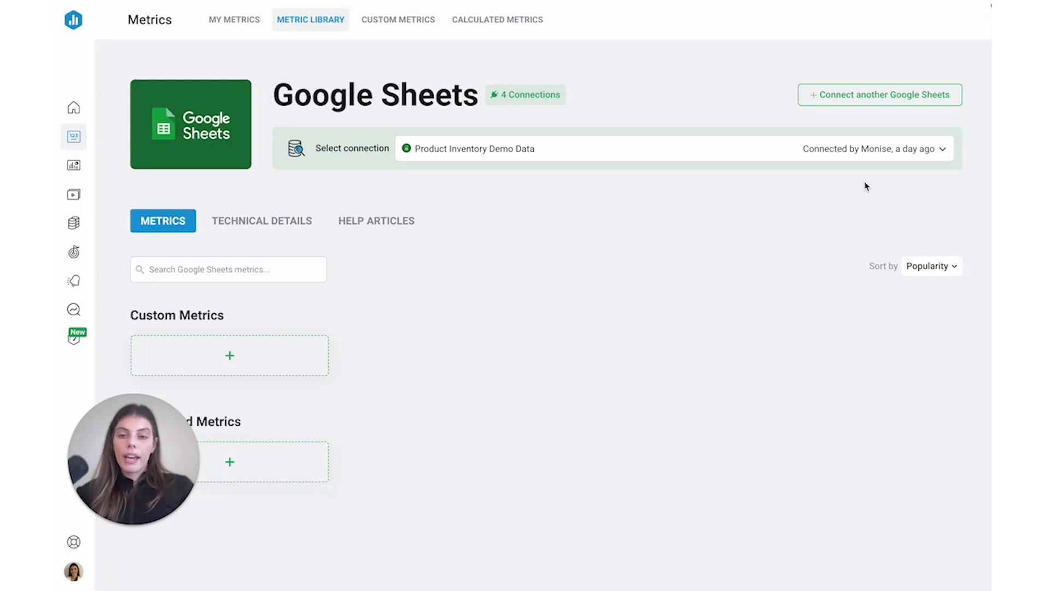
click(230, 359)
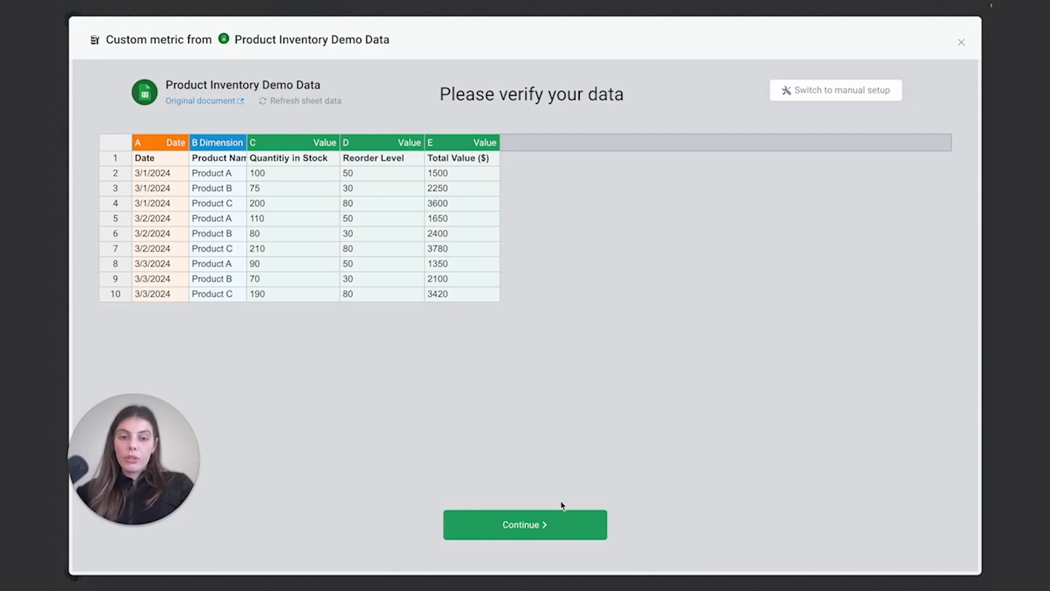
Create the custom metric from Quantitiy in Stock by Product Name, using the Date column and SUM of All Values, with upward trend positive
click(540, 534)
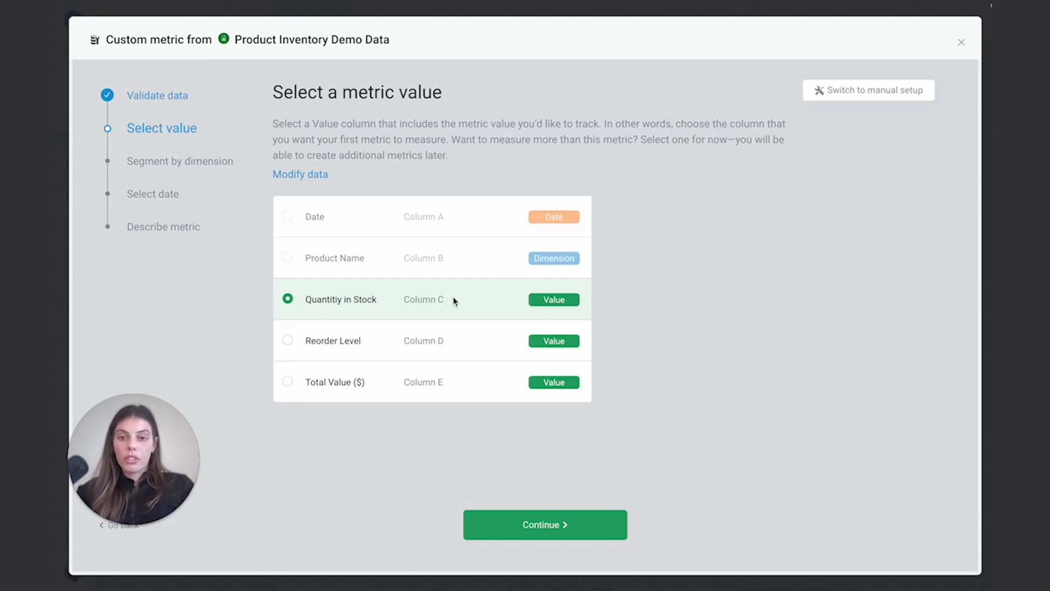
click(559, 536)
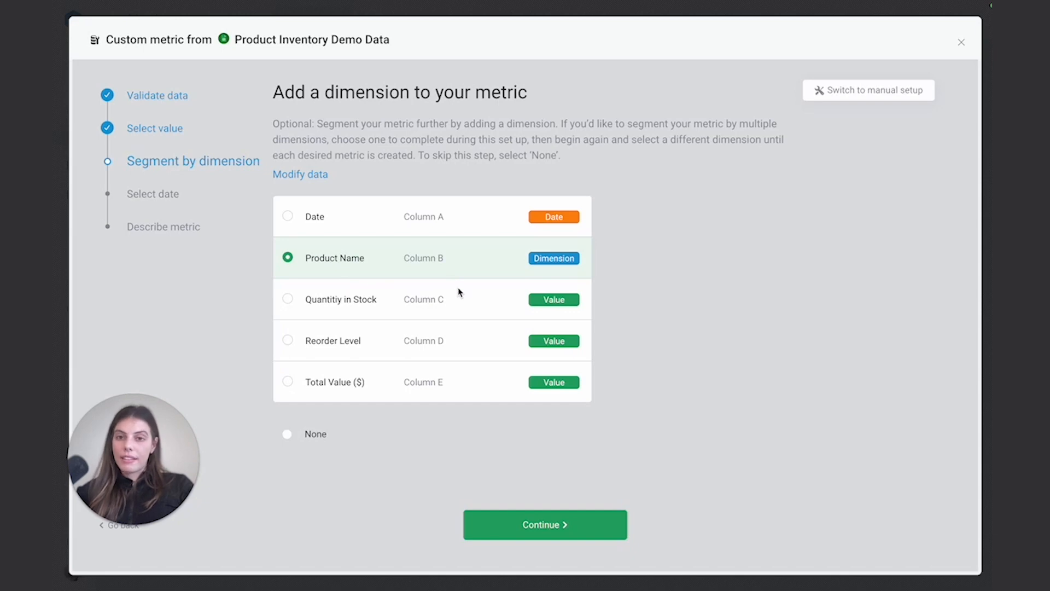
click(567, 533)
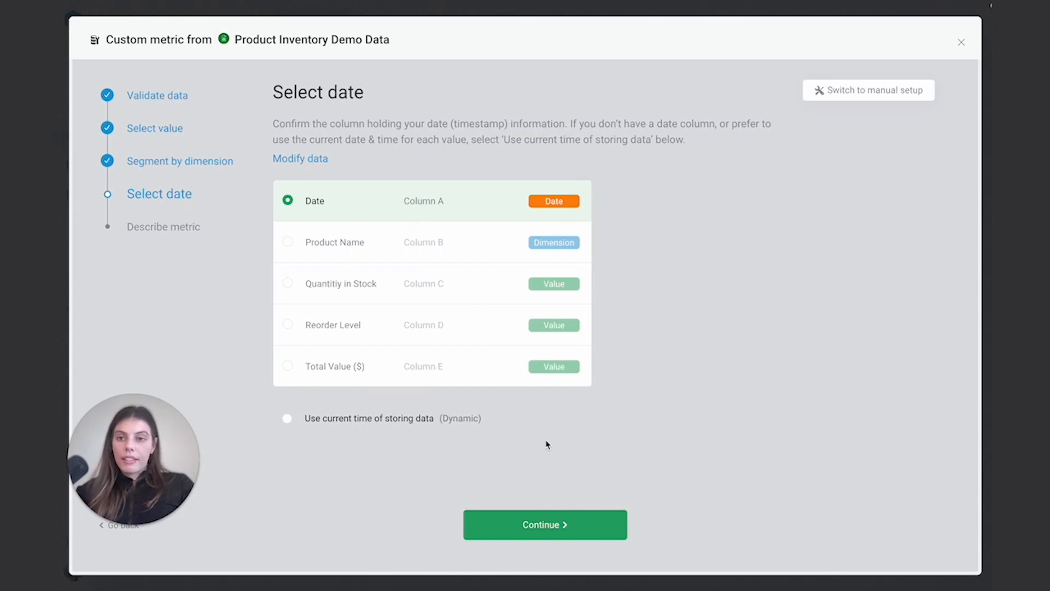
click(555, 532)
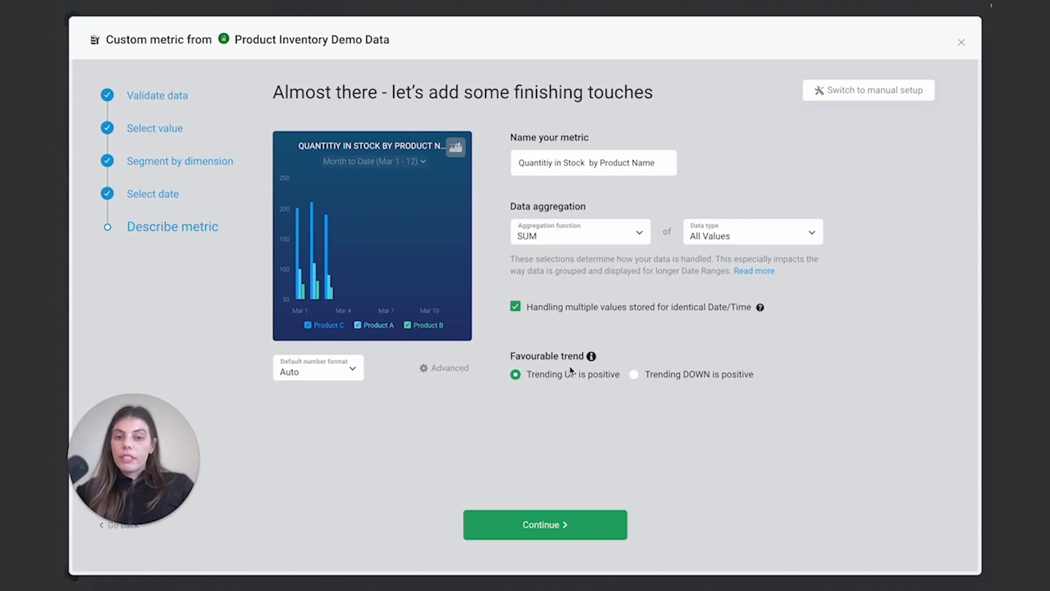
mouse_move(591, 356)
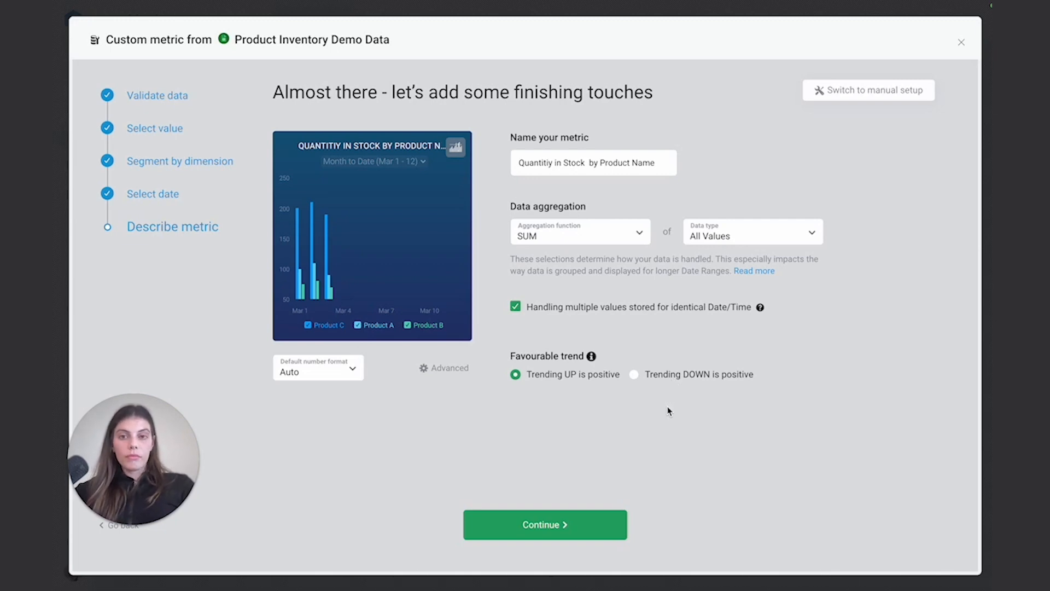
click(561, 527)
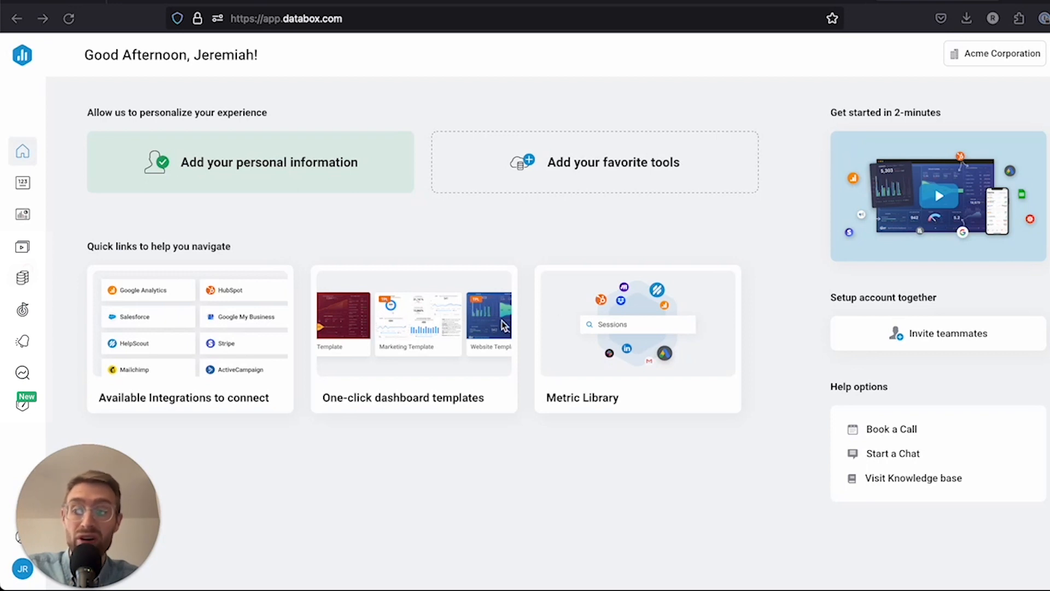
Start adding a metric to My Metrics, review the connected sources and available integrations, and select Acme GA4 - Dummy Data
click(23, 186)
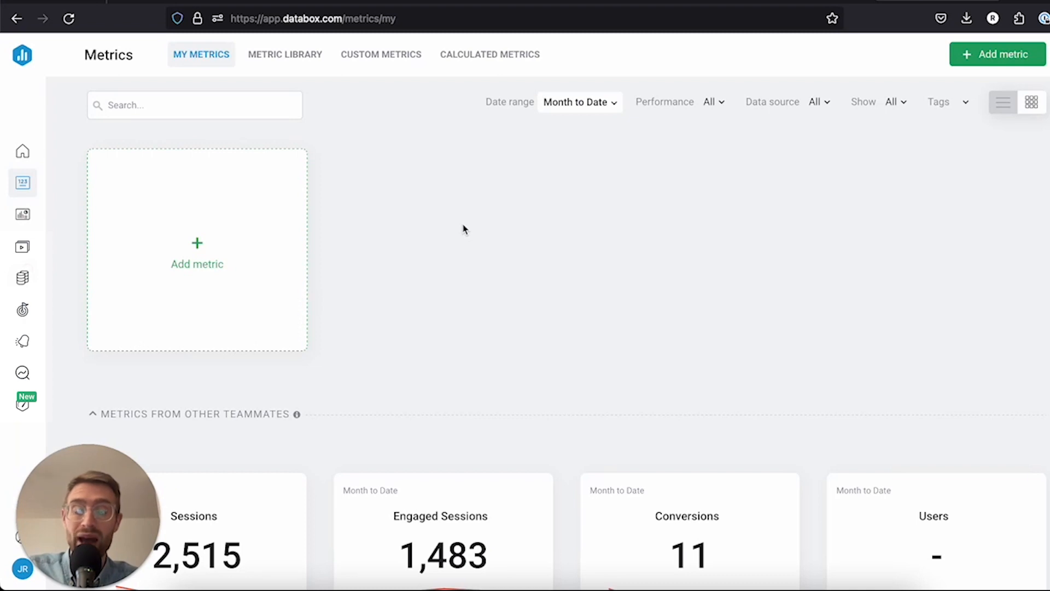
click(192, 239)
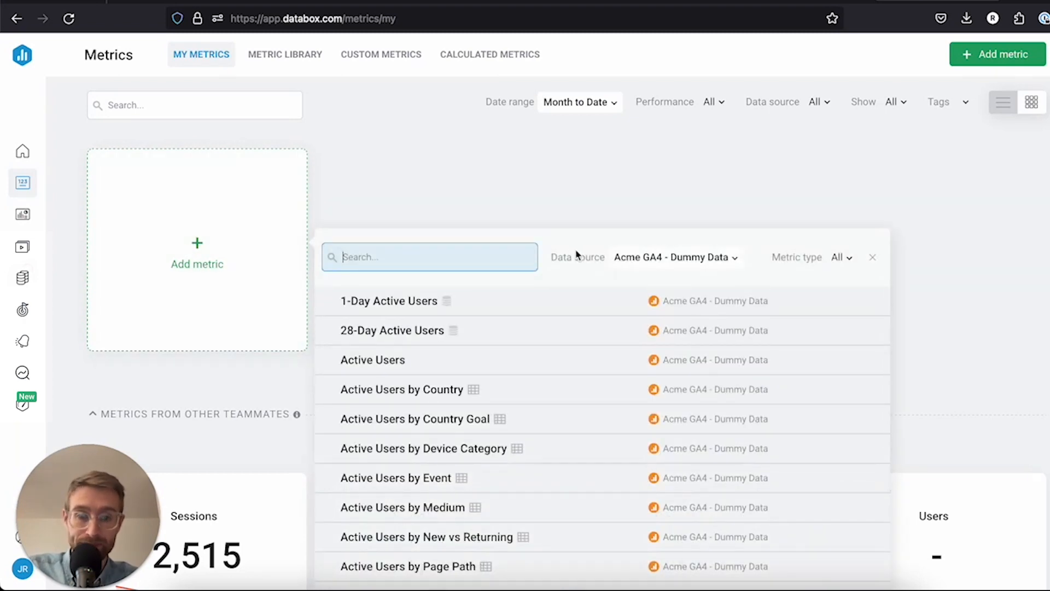
click(736, 259)
click(736, 259)
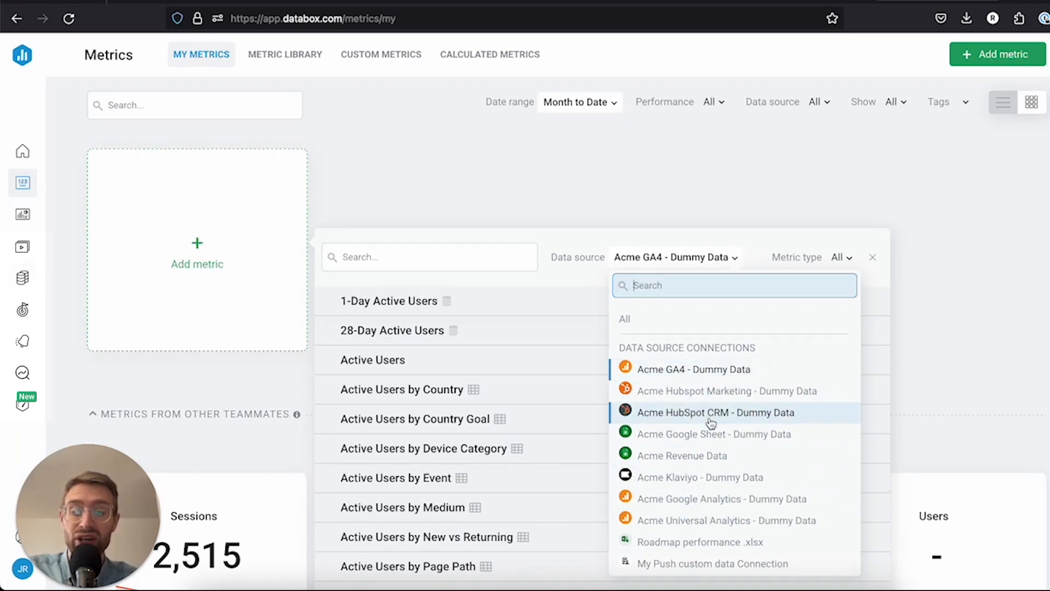
scroll(709, 422, down, 1)
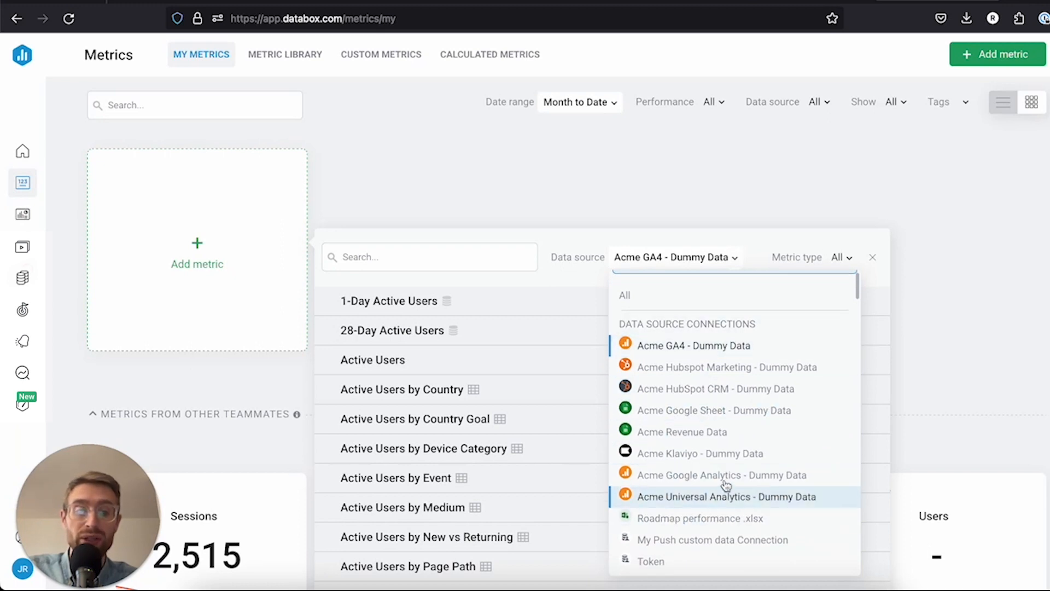
scroll(731, 387, down, 8)
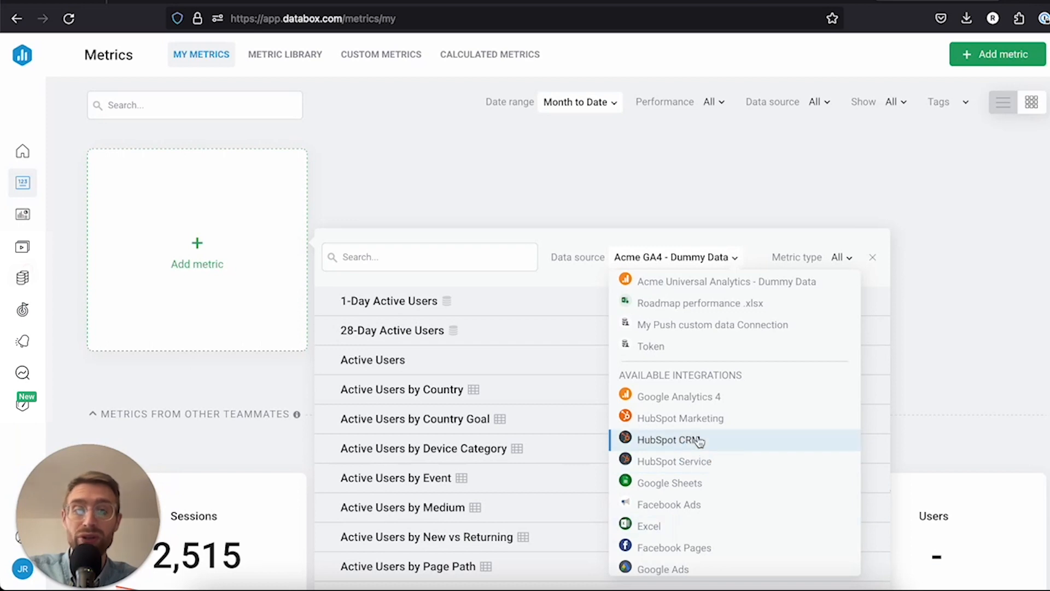
scroll(698, 439, up, 5)
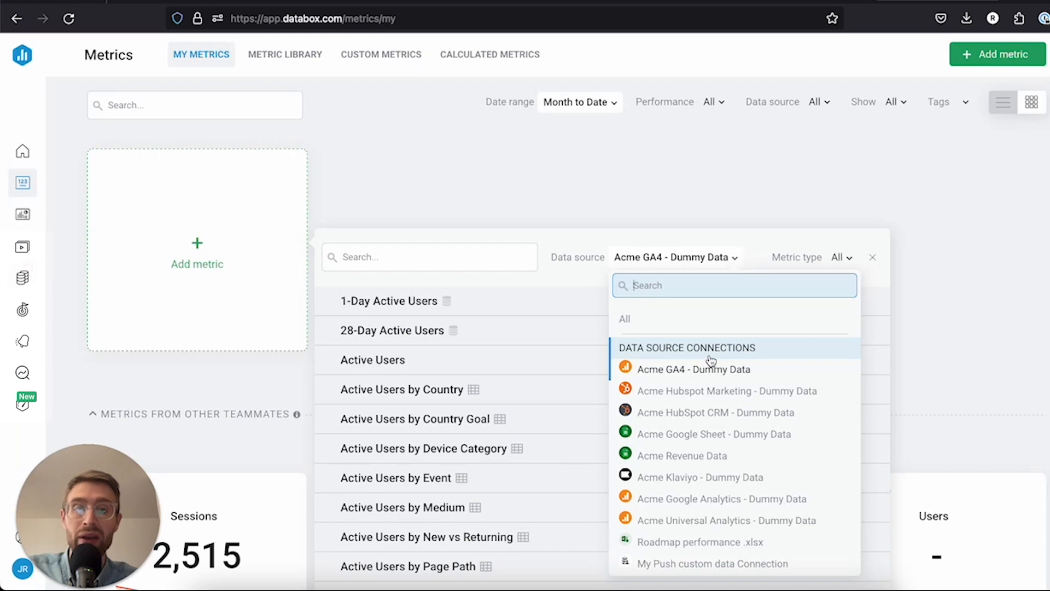
click(738, 370)
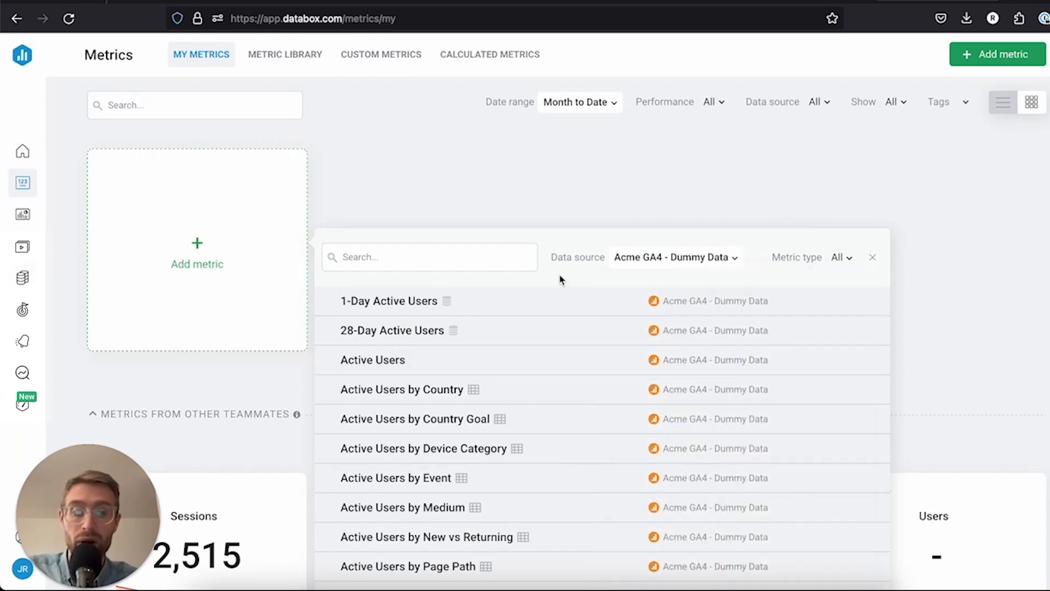
Search the Acme GA4 metrics for "sessions" and add the Sessions metric to My Metrics
click(486, 259)
text(ses)
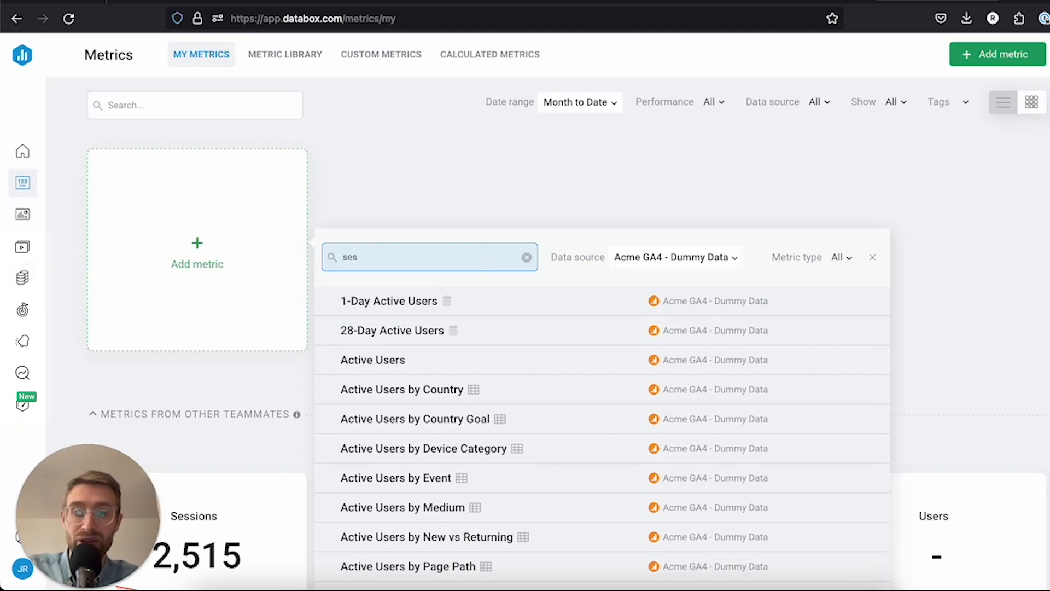
text(sions)
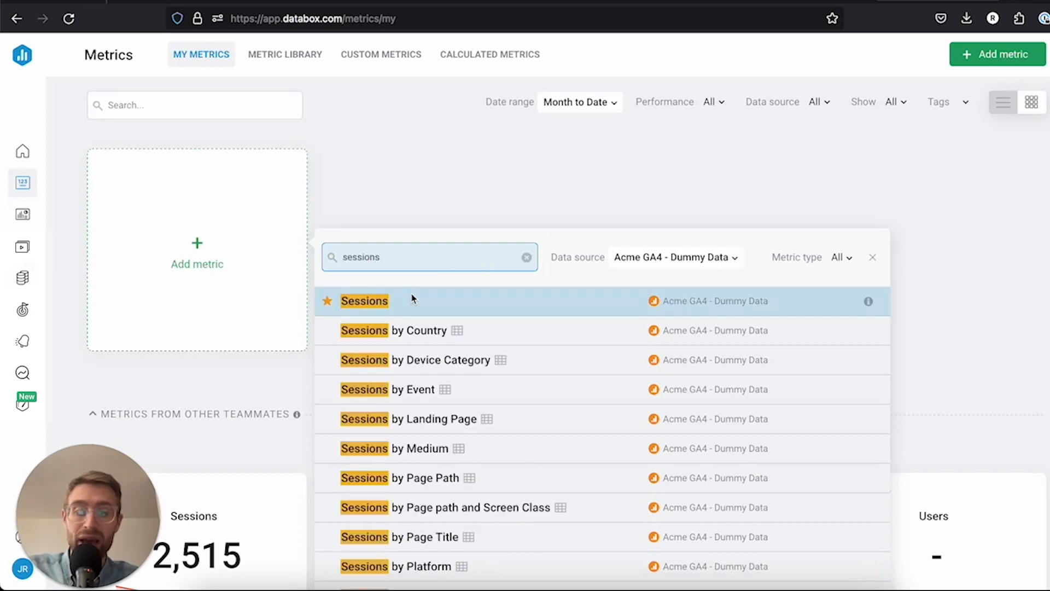
click(411, 301)
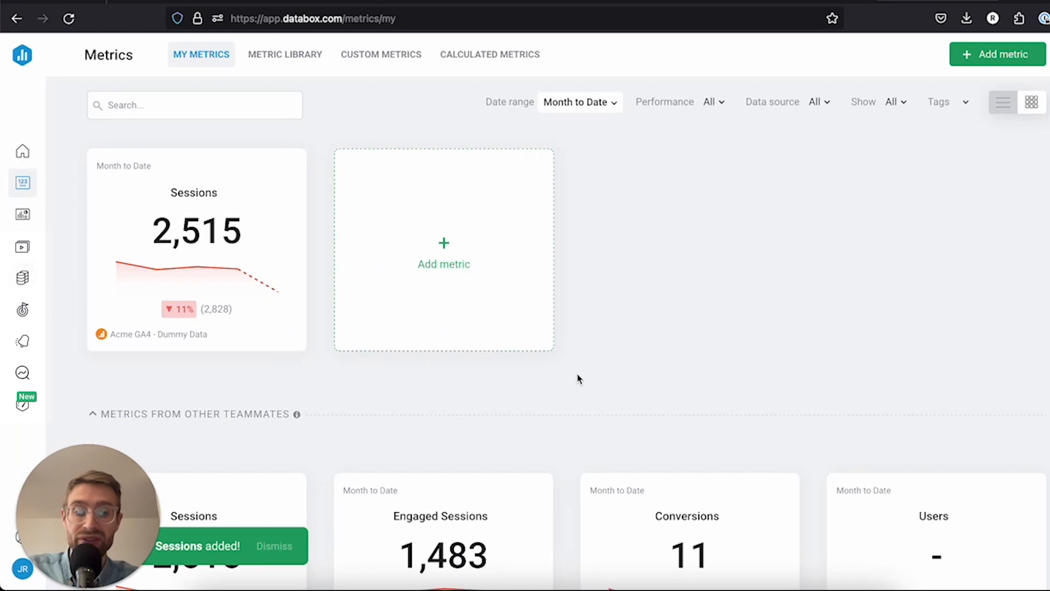
Mark the Sessions metric as a favorite and view it in the Home performance overview
mouse_move(255, 177)
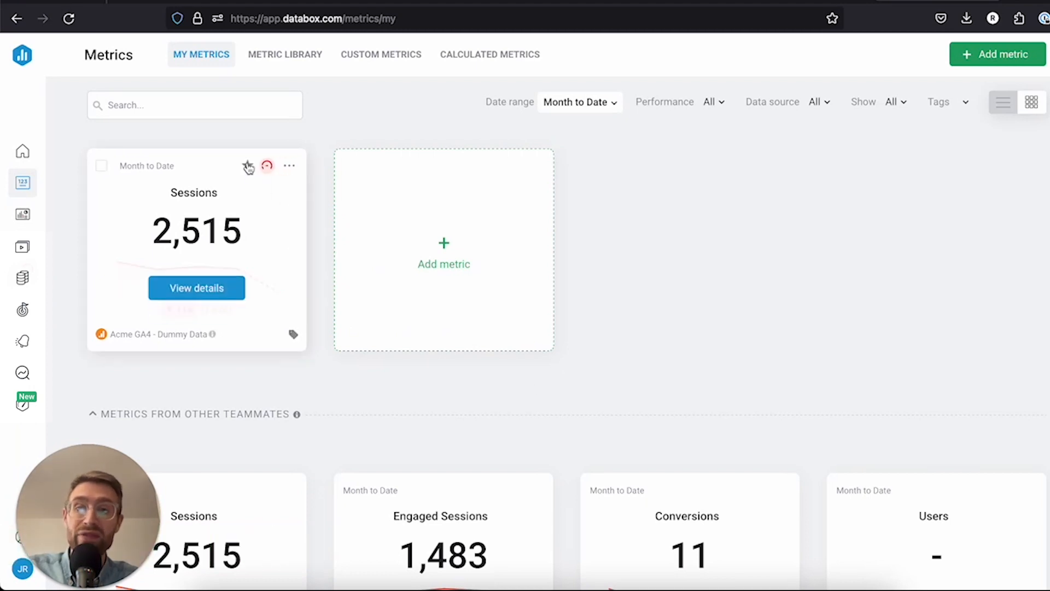
click(248, 166)
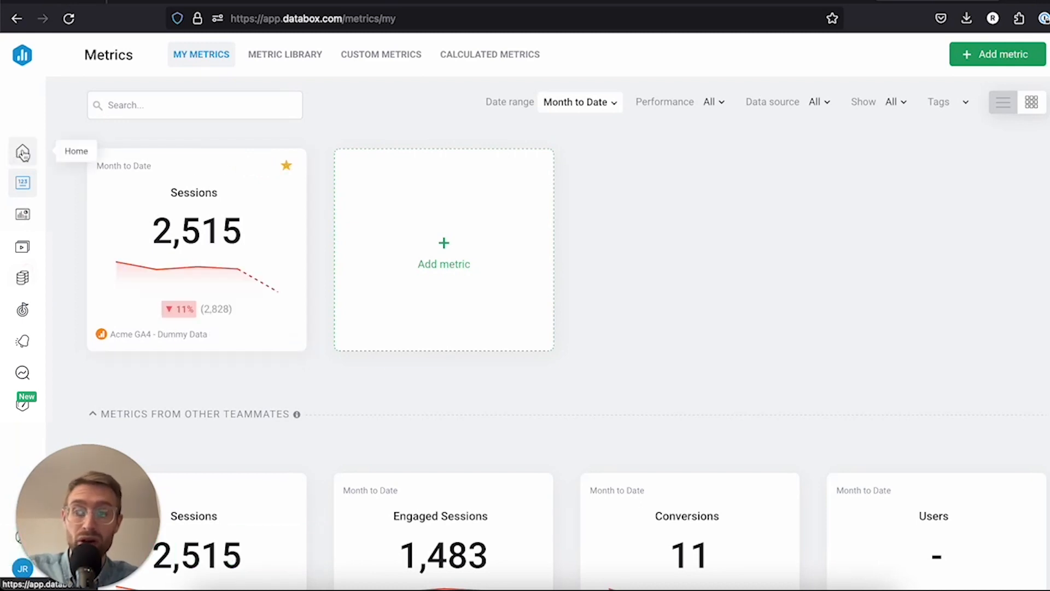
click(23, 154)
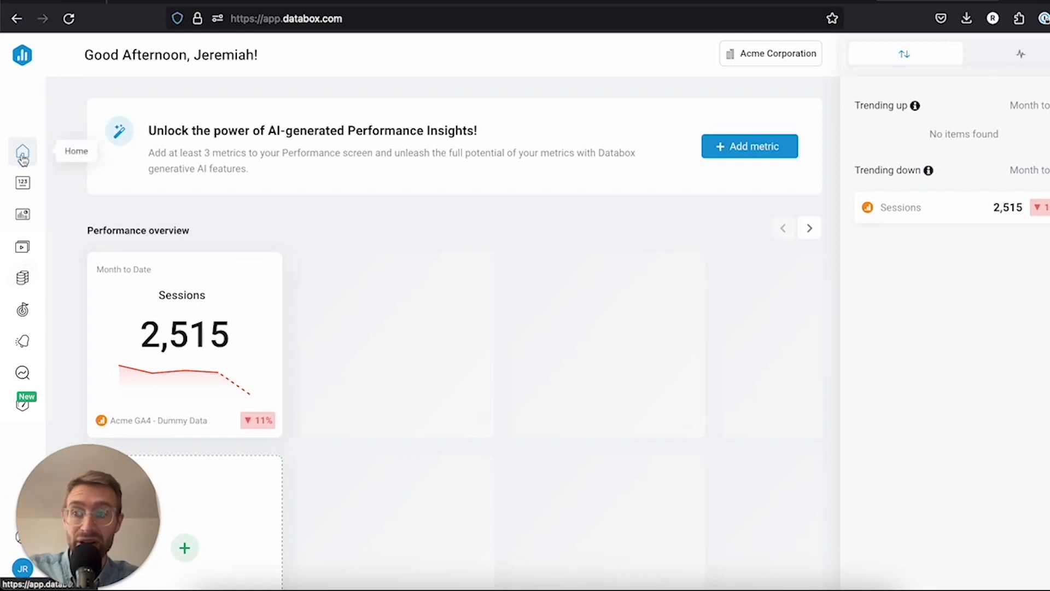
View the Sessions metric's details from My Metrics, examining its chart, comparison values and period summaries
click(22, 183)
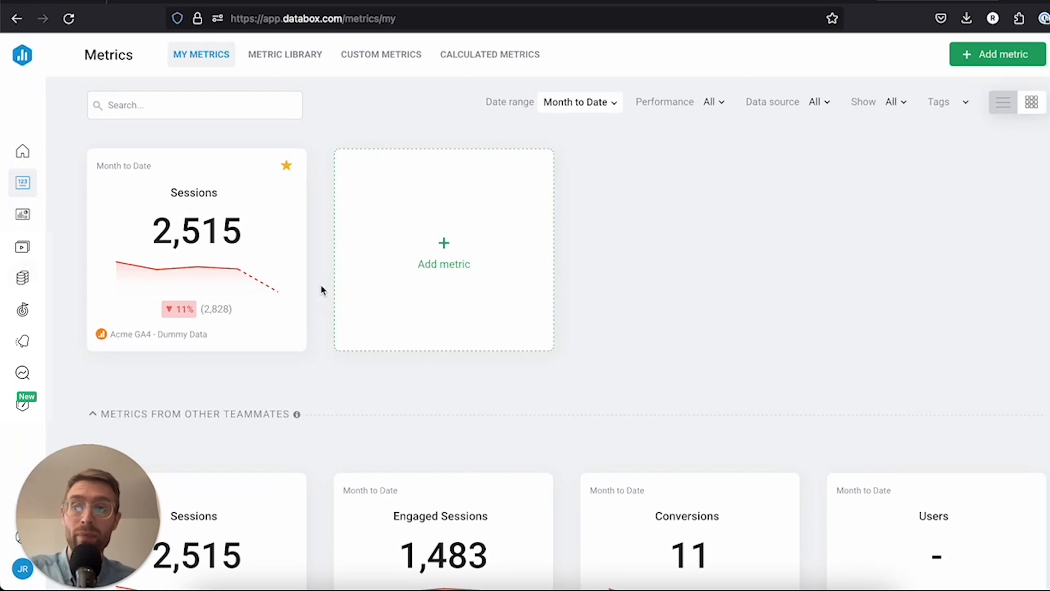
mouse_move(151, 202)
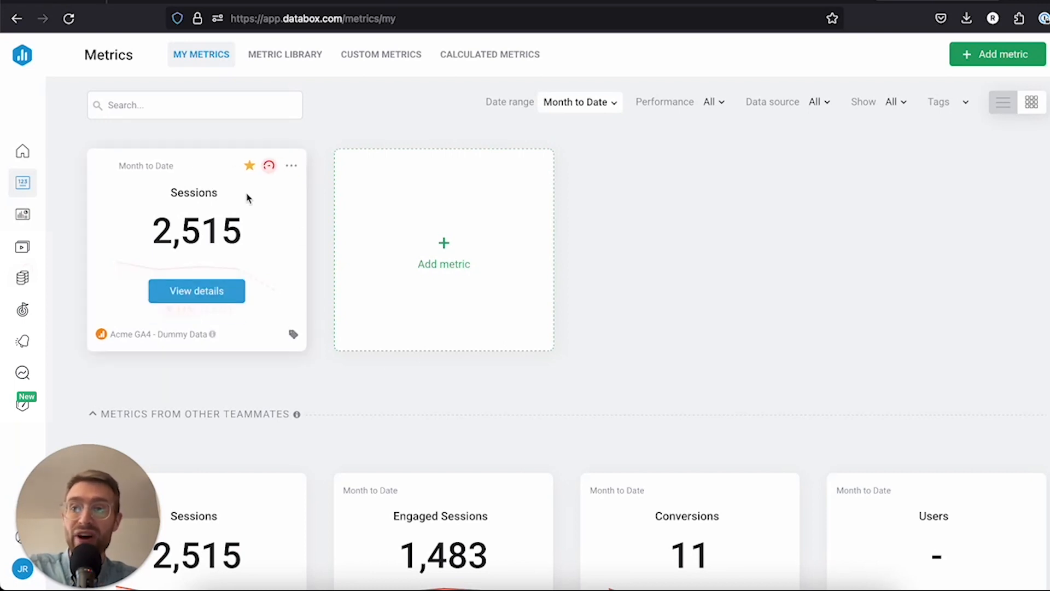
click(210, 285)
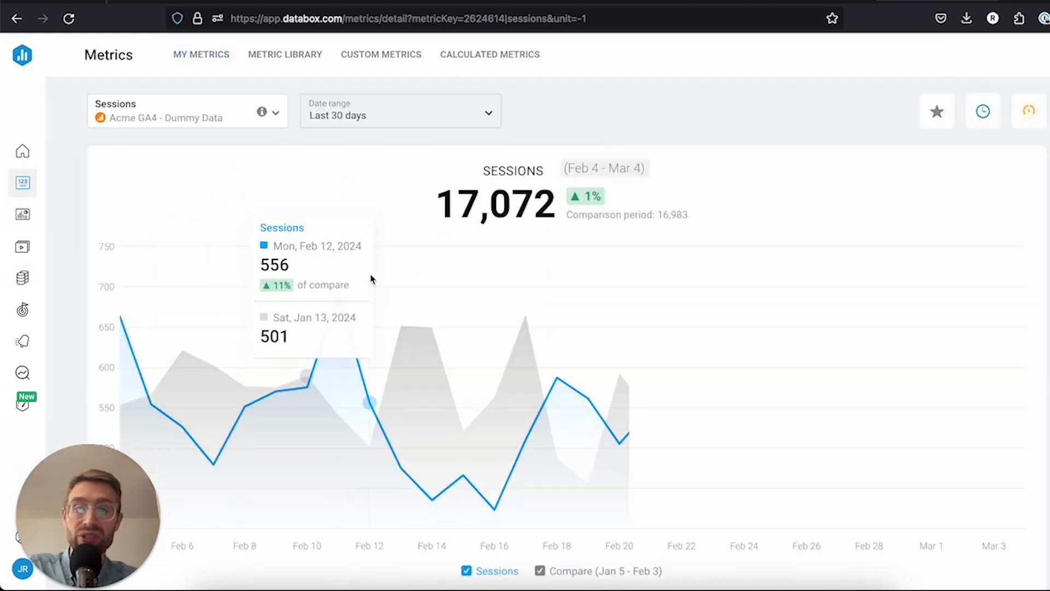
mouse_move(325, 285)
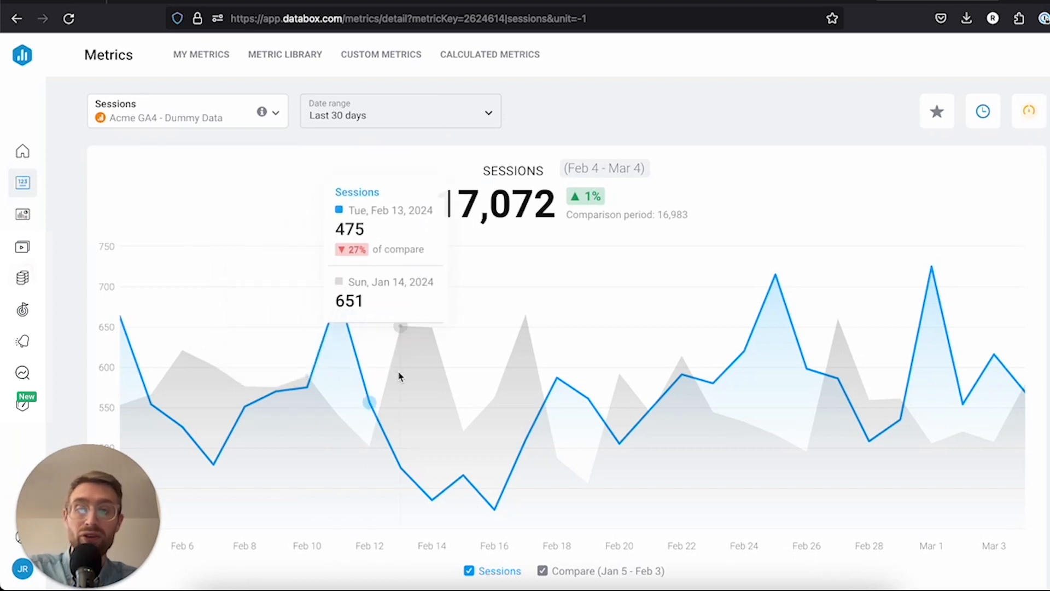
scroll(507, 404, down, 5)
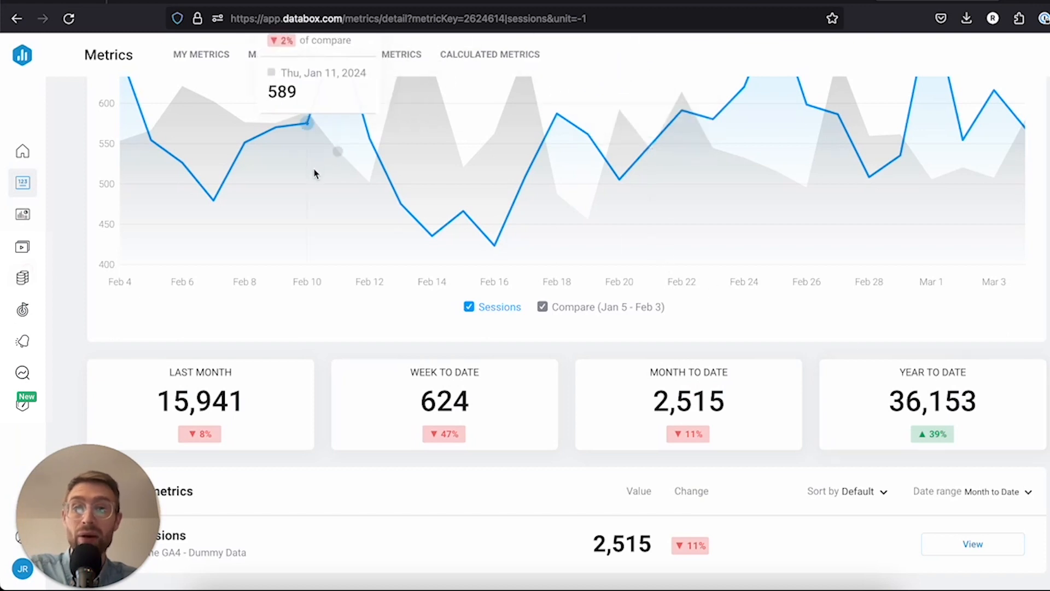
scroll(360, 353, up, 5)
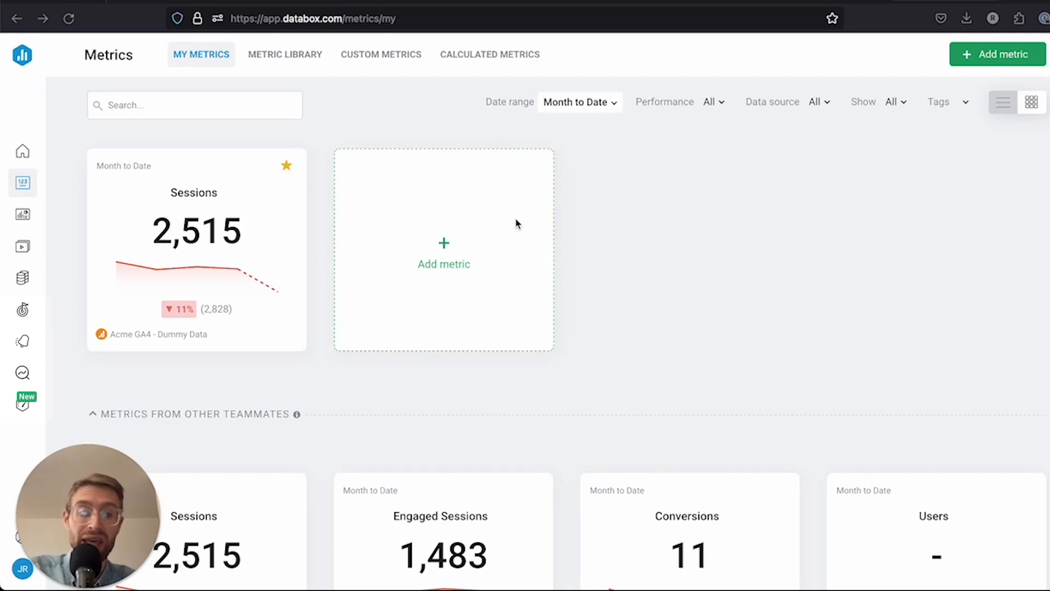
Start a new custom metric from the Acme HubSpot CRM data source, based on Deals with Count of deals as the metric
click(381, 60)
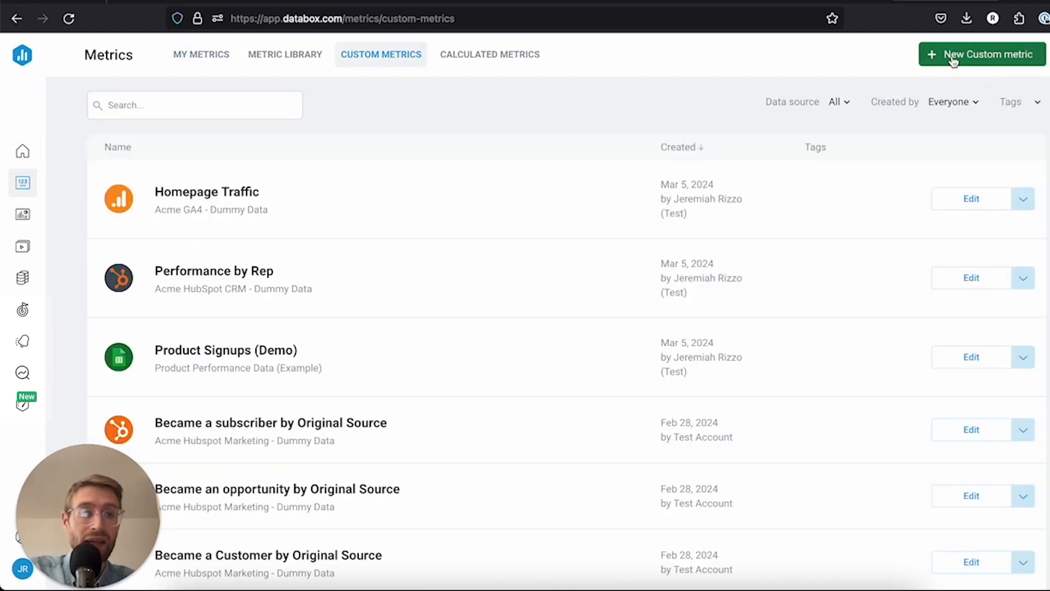
click(953, 58)
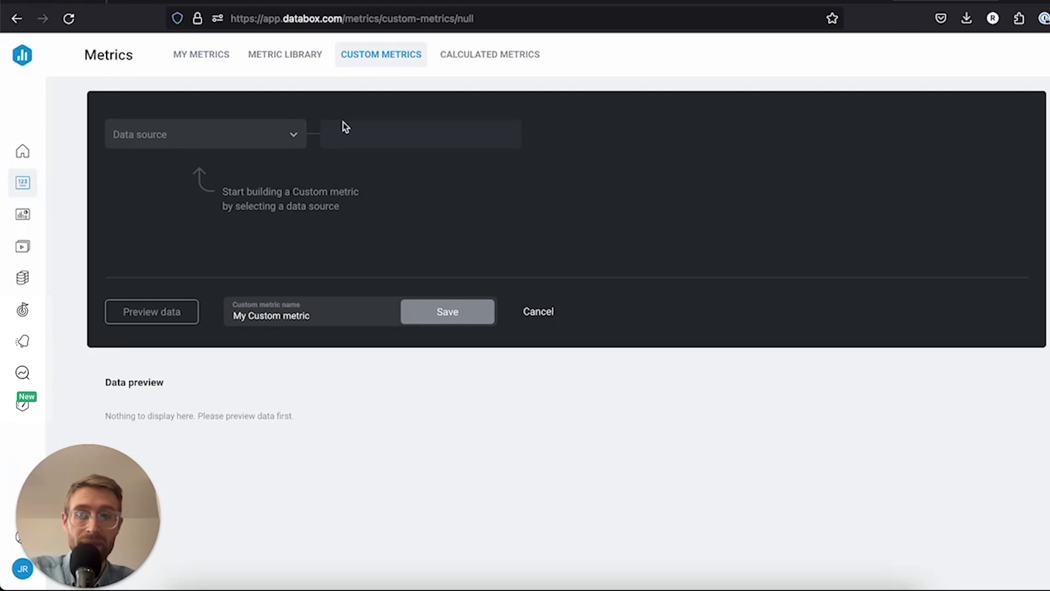
click(256, 140)
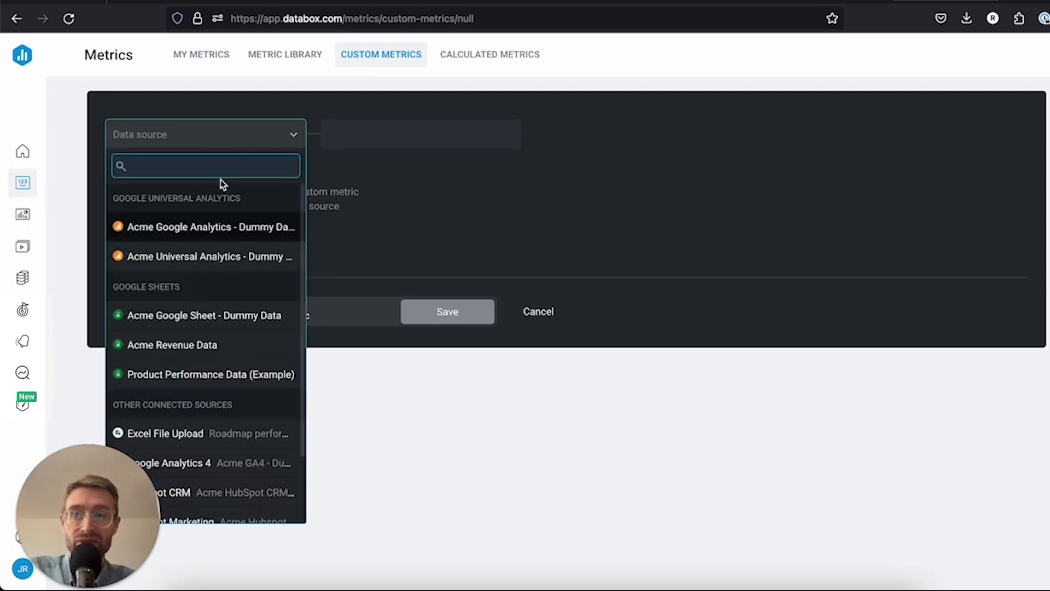
text(crm)
click(206, 257)
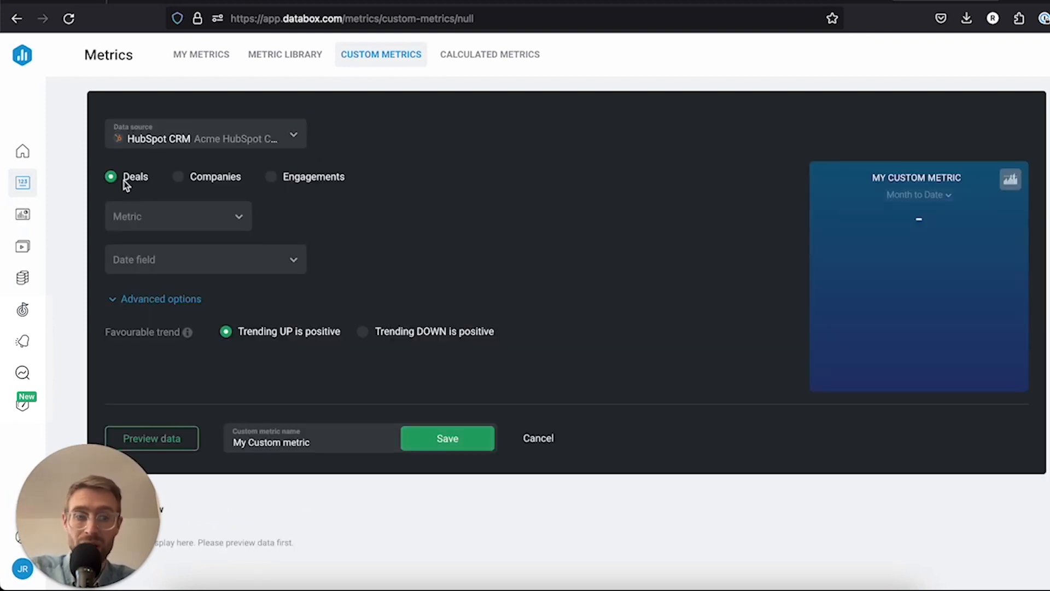
click(230, 223)
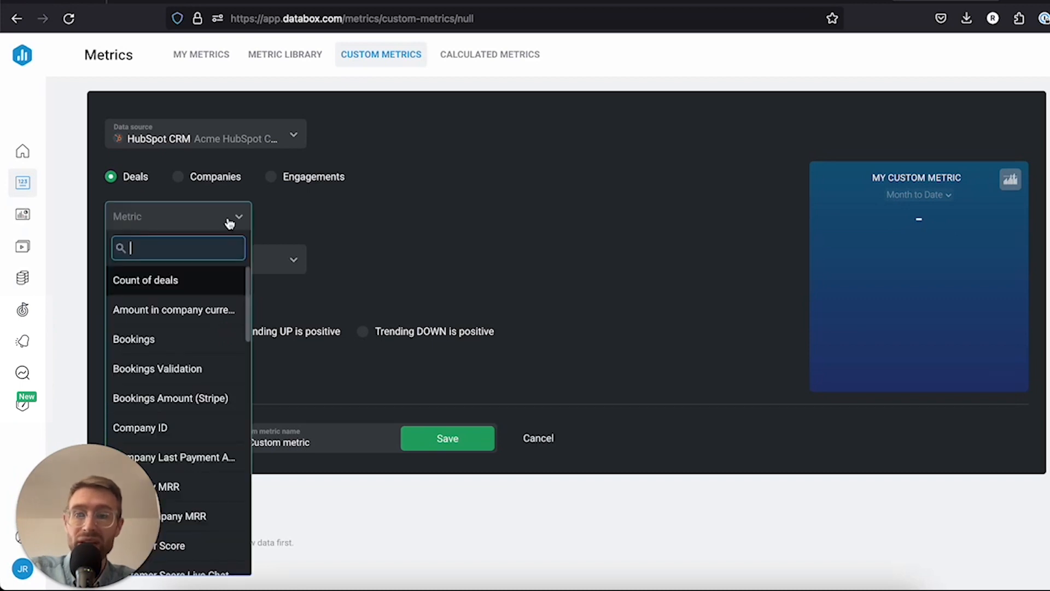
click(195, 286)
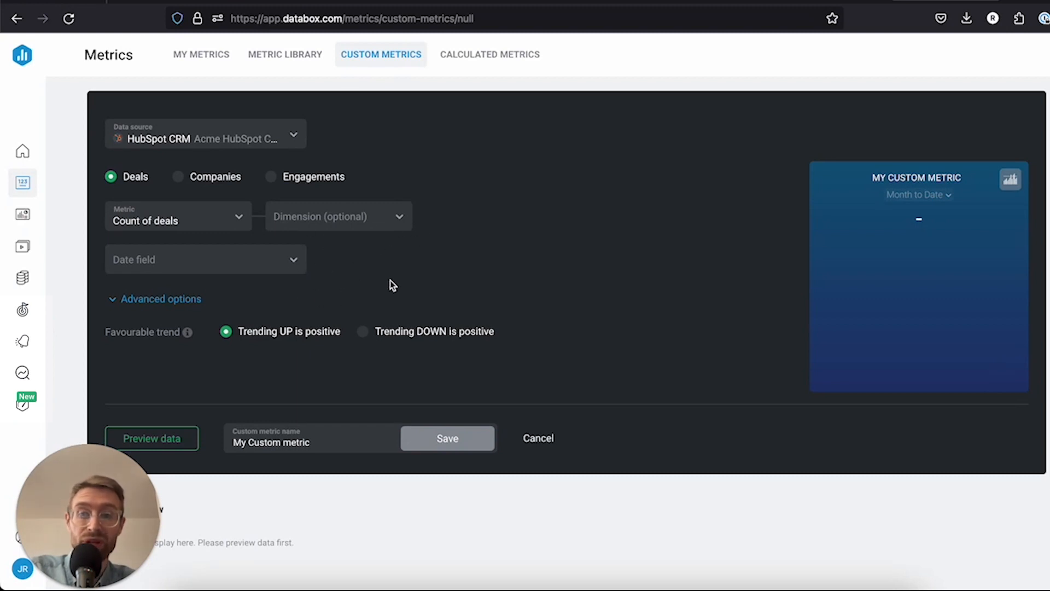
Set the custom metric's dimension to Deal owner and its date field to Close Date
click(382, 224)
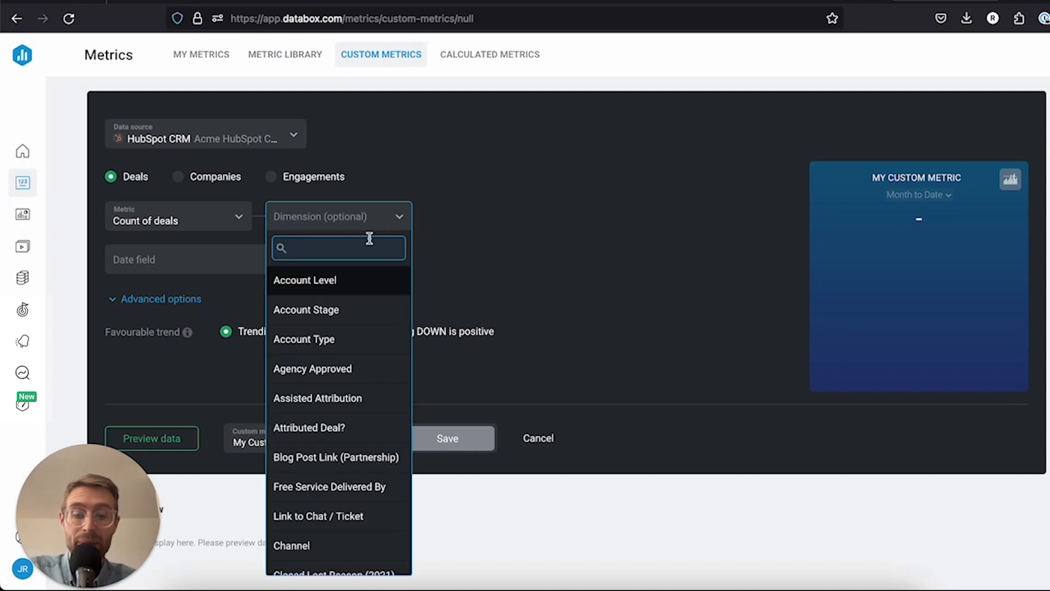
text(deal own)
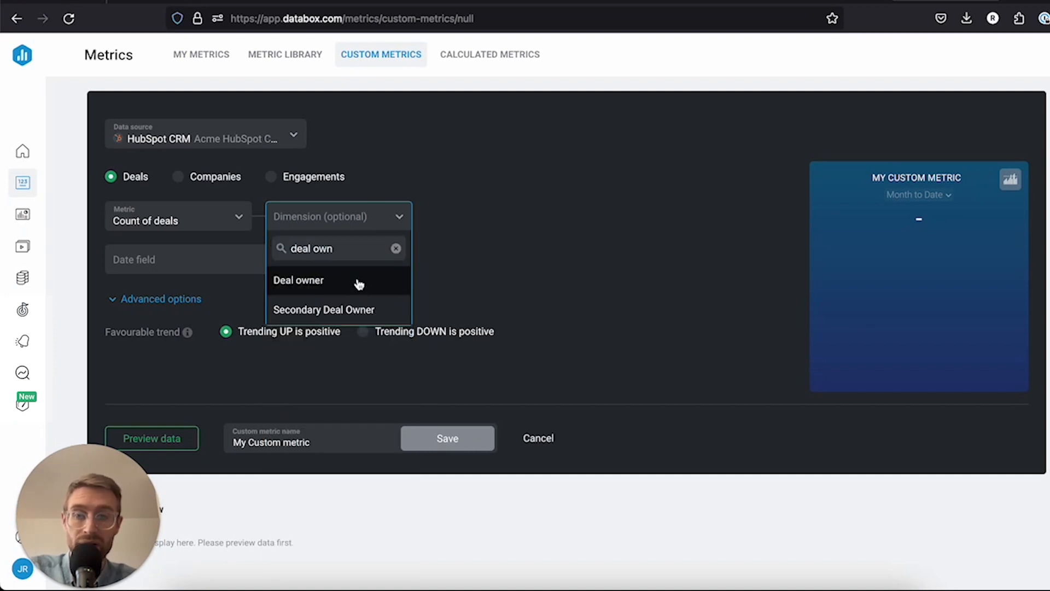
click(358, 282)
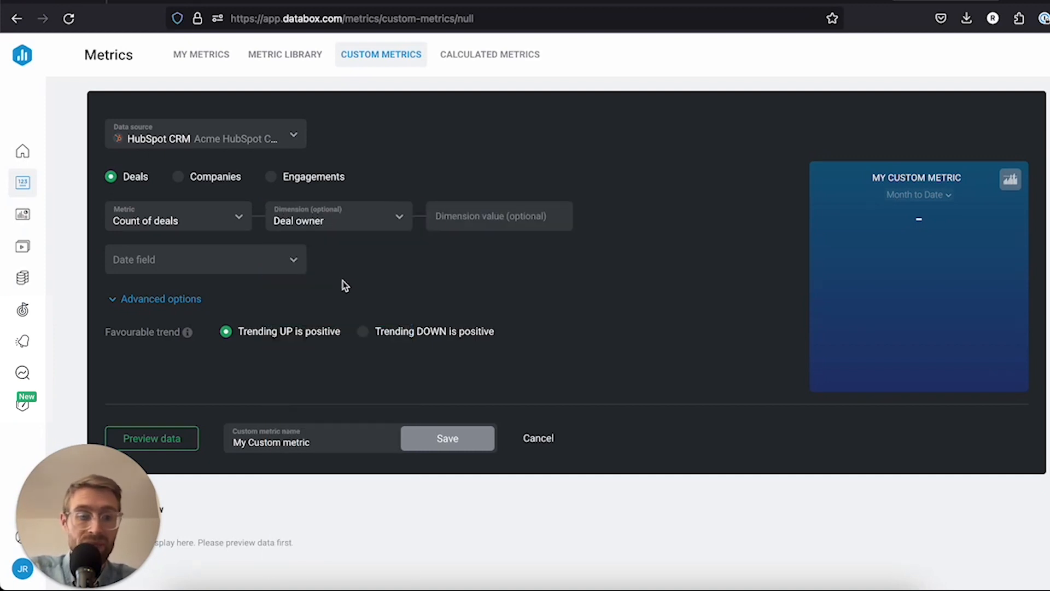
click(265, 261)
text(clo)
click(205, 329)
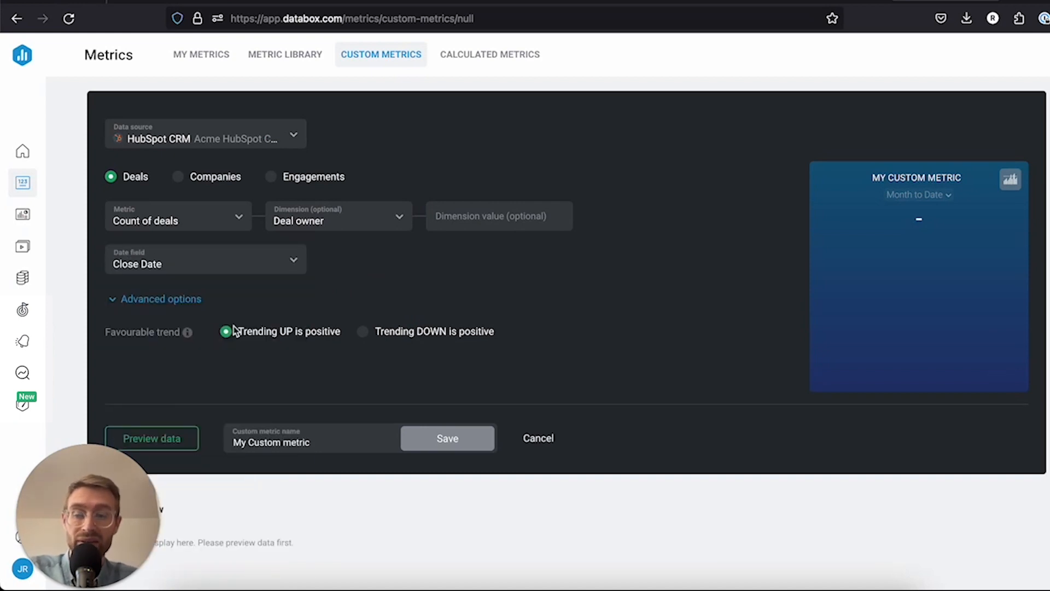
Name the custom metric "Performance by Rep" and preview its data
triple_click(302, 442)
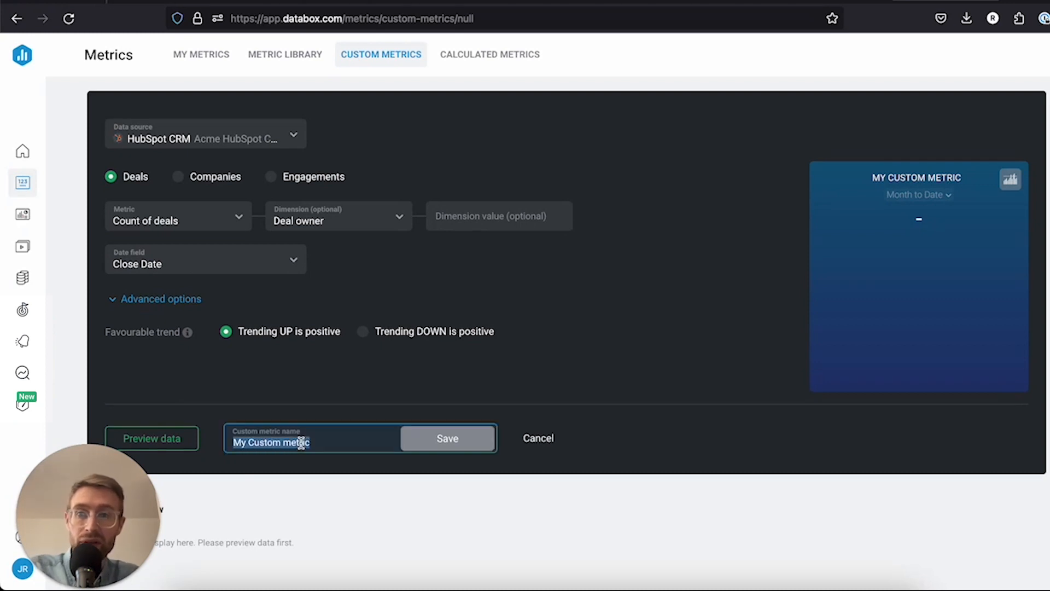
text(P)
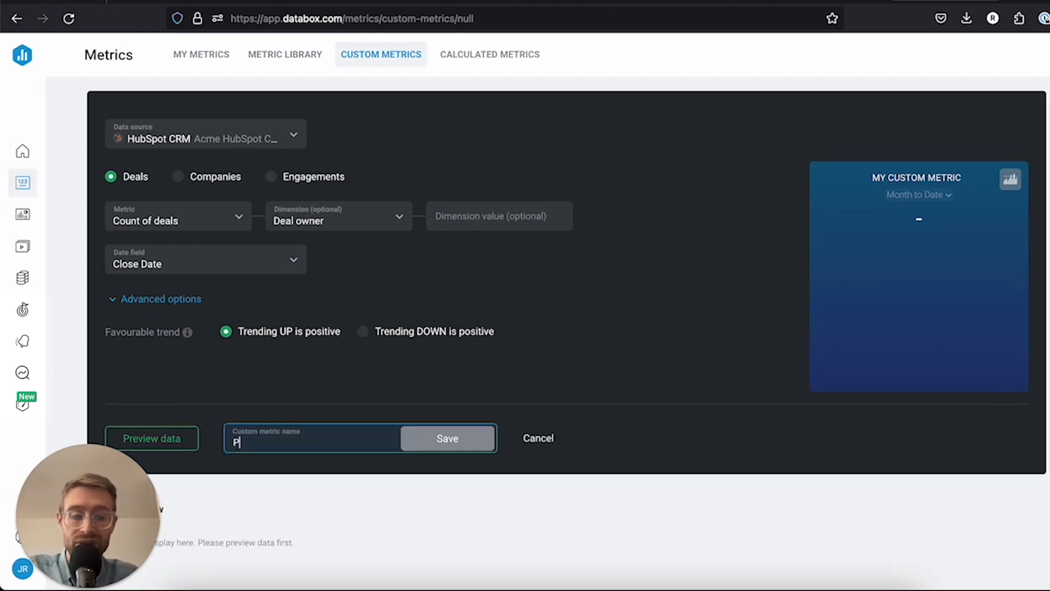
text(erformance by Rep)
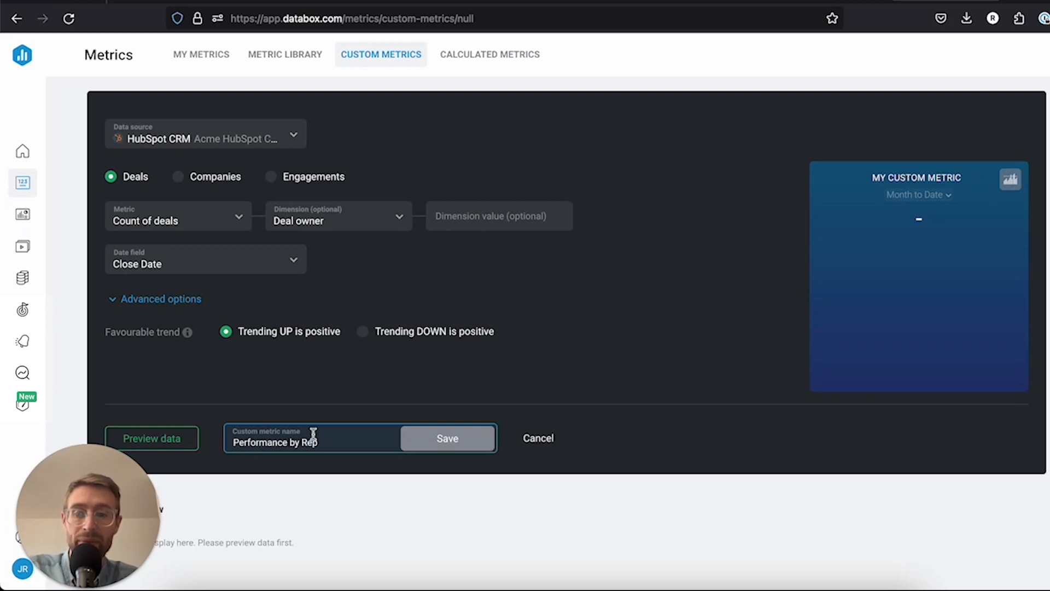
click(380, 388)
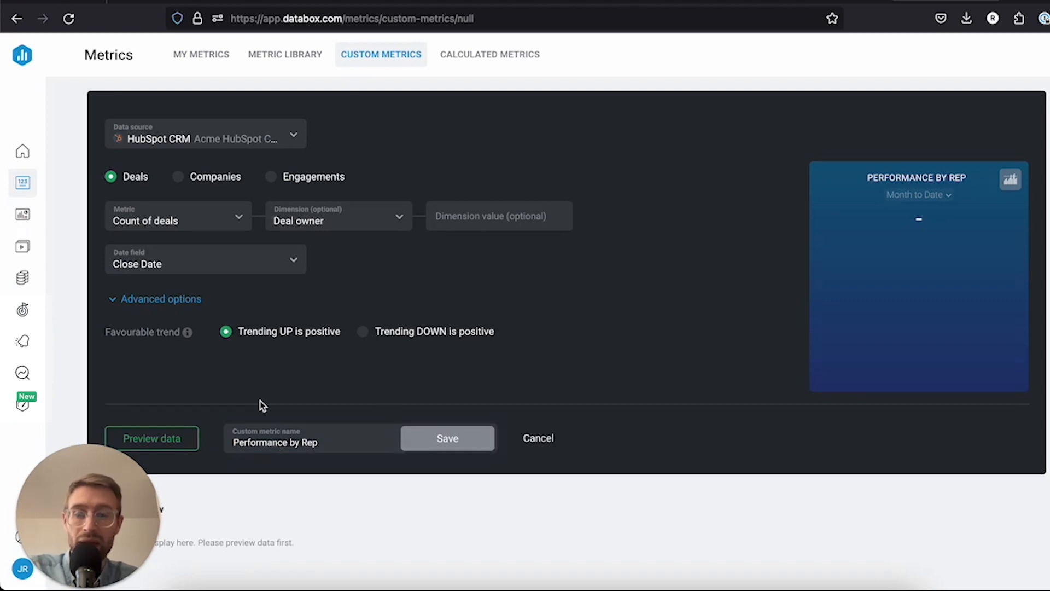
click(181, 440)
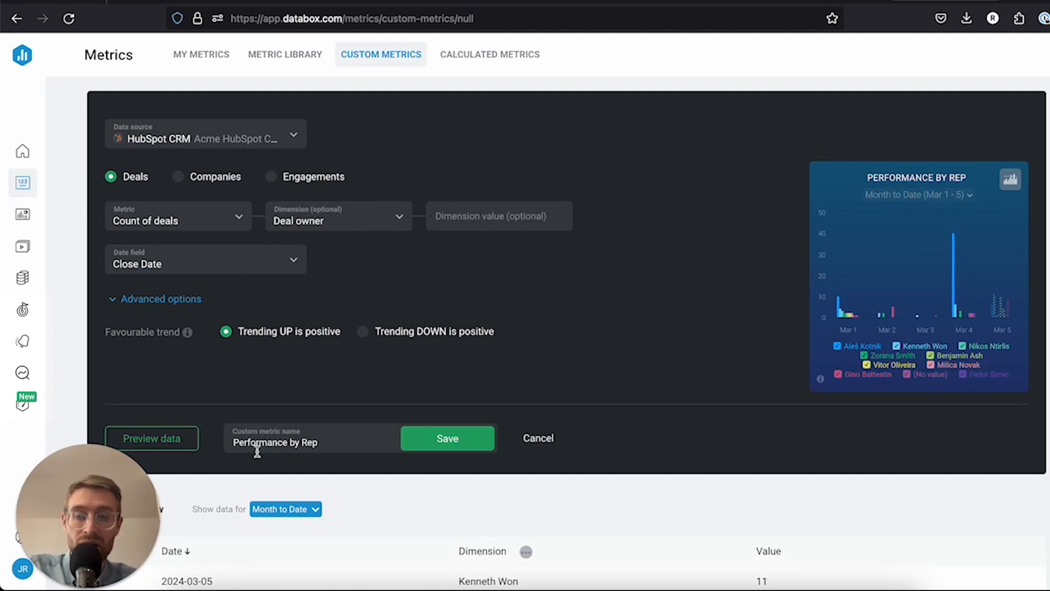
Rename the custom metric "Performance by Rep Demo" and save it without adding it to a Databoard
drag(235, 447, 321, 443)
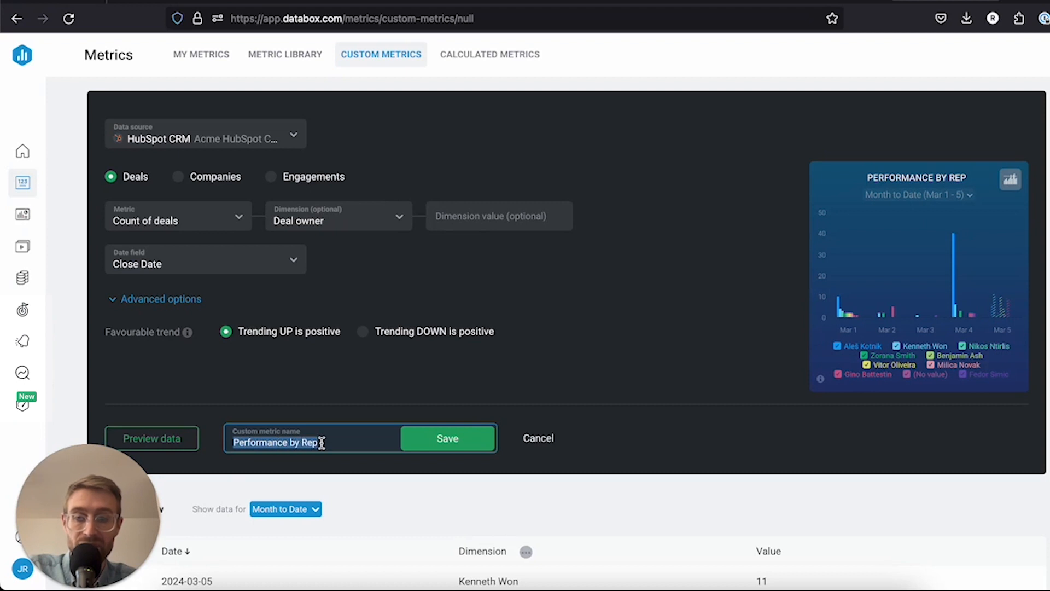
click(389, 439)
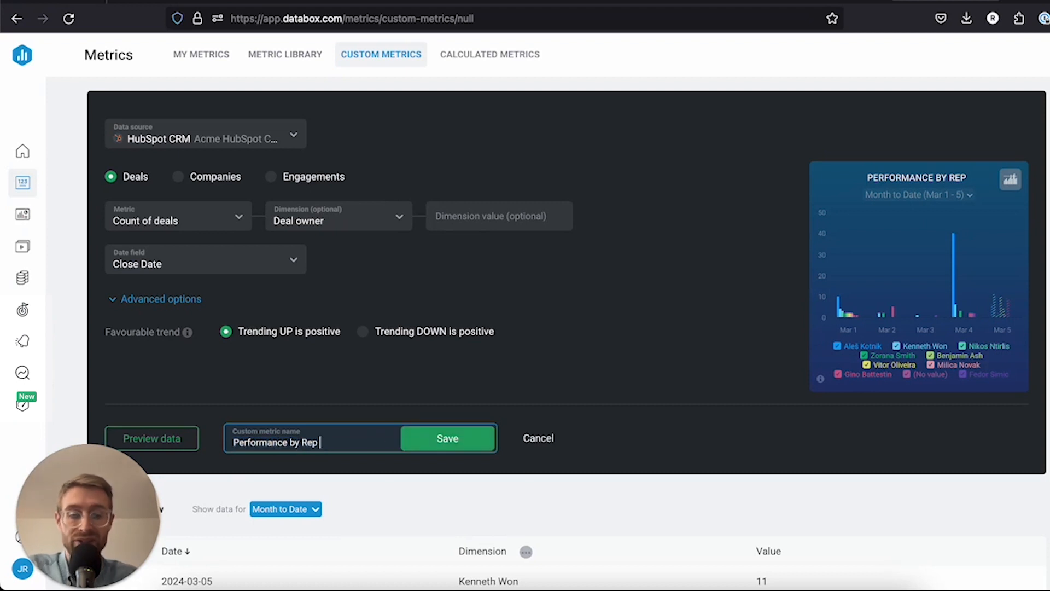
text(Demo)
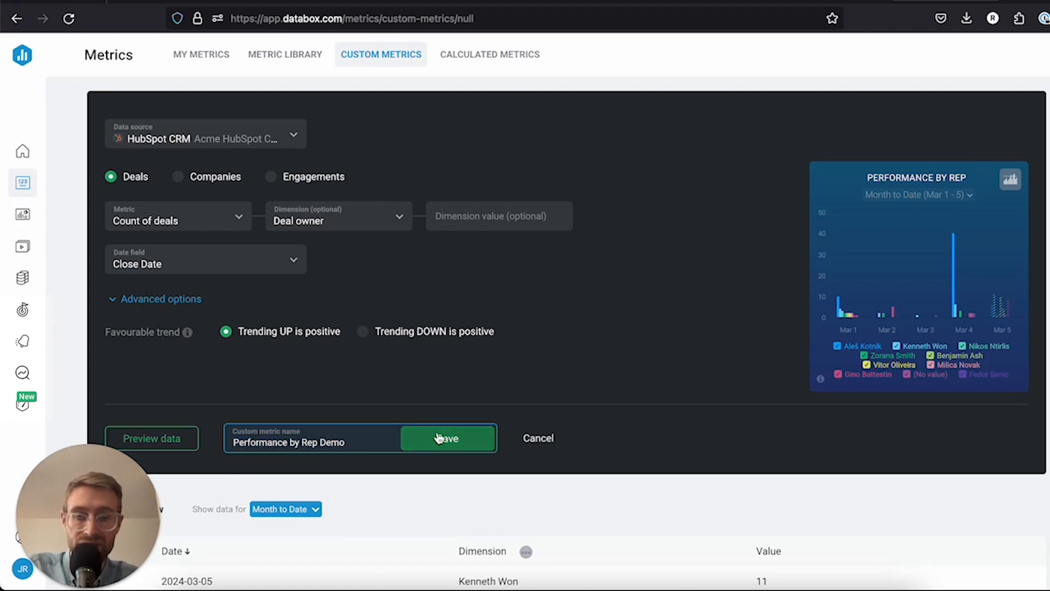
click(456, 440)
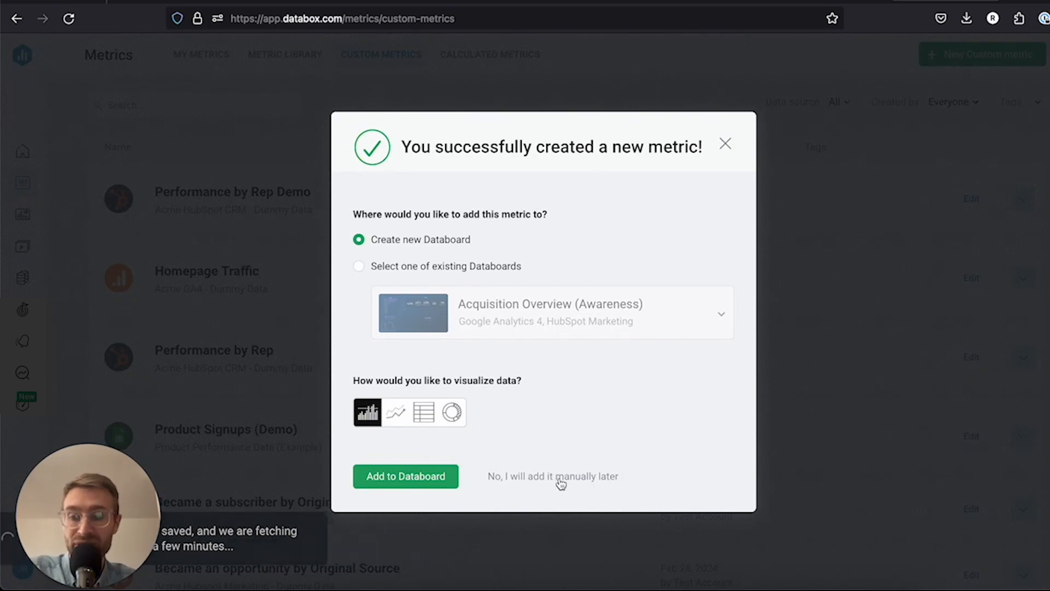
click(584, 478)
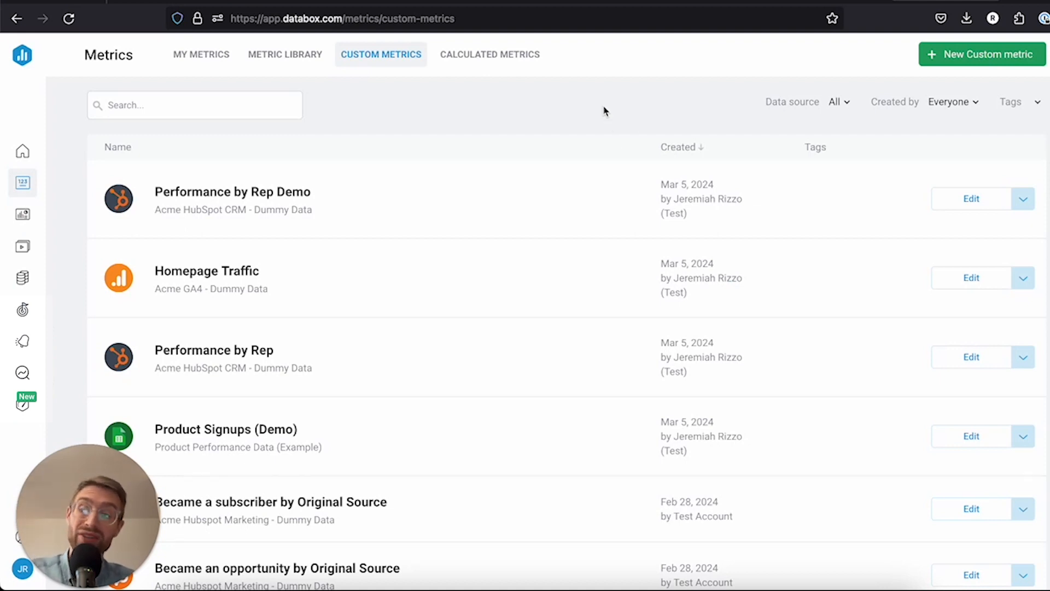
Start a new calculated metric with Homepage Traffic from Acme GA4 as value A in the numerator
click(519, 56)
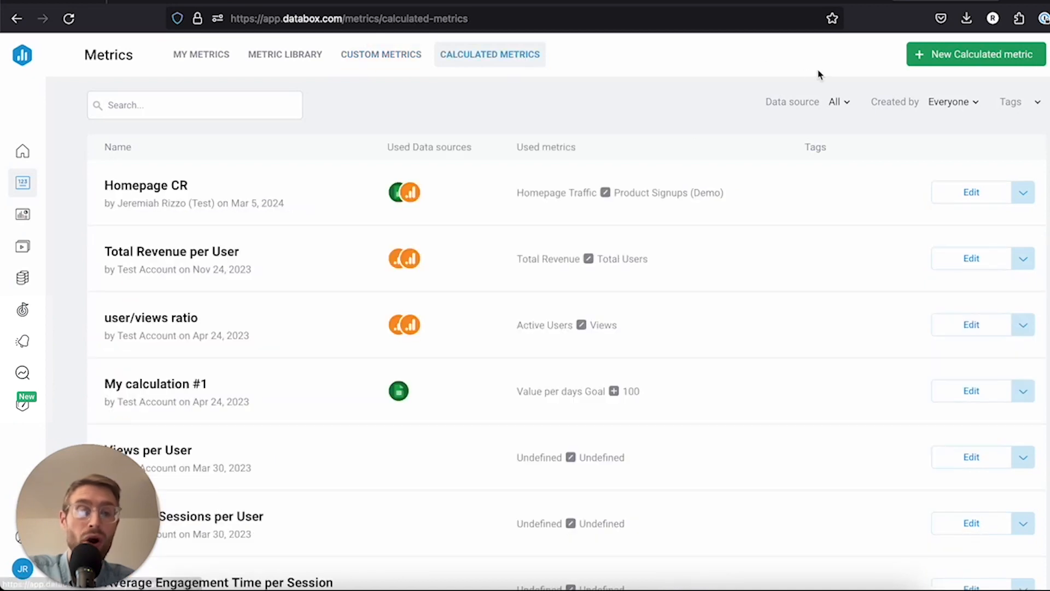
click(972, 60)
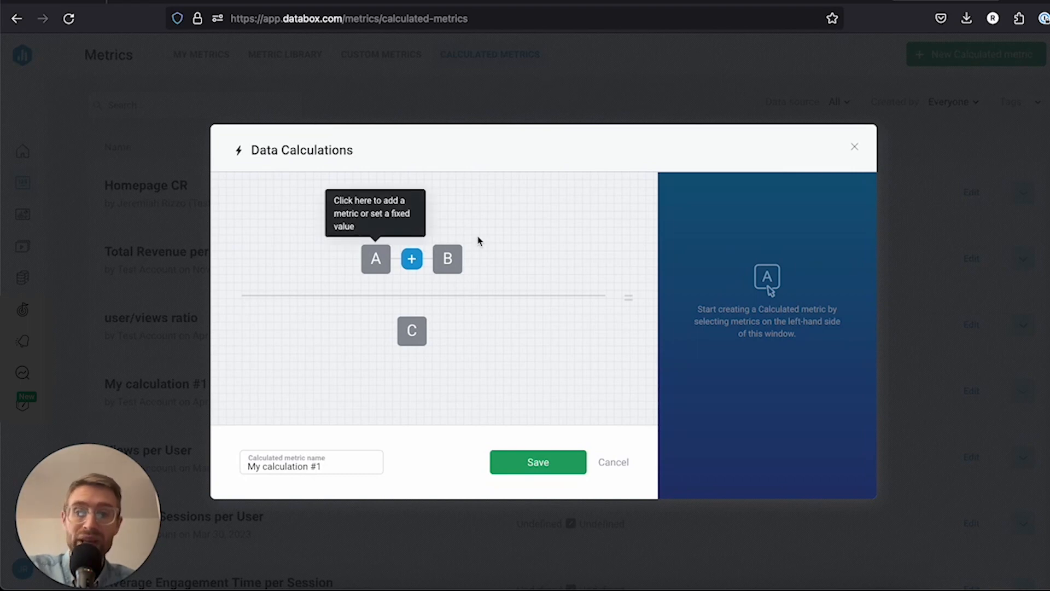
click(376, 267)
click(403, 338)
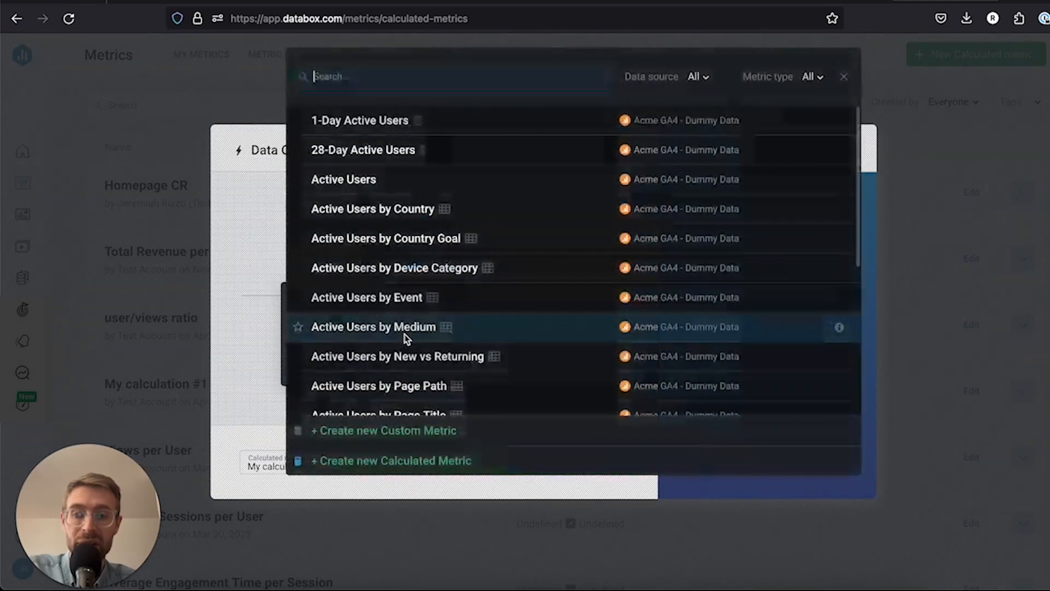
text(homepag)
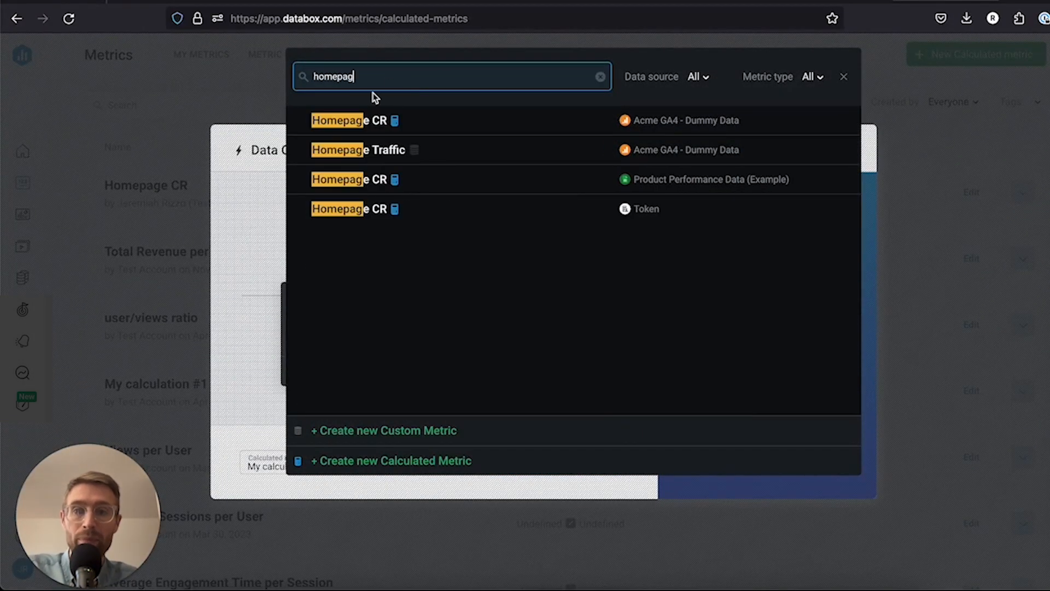
click(491, 145)
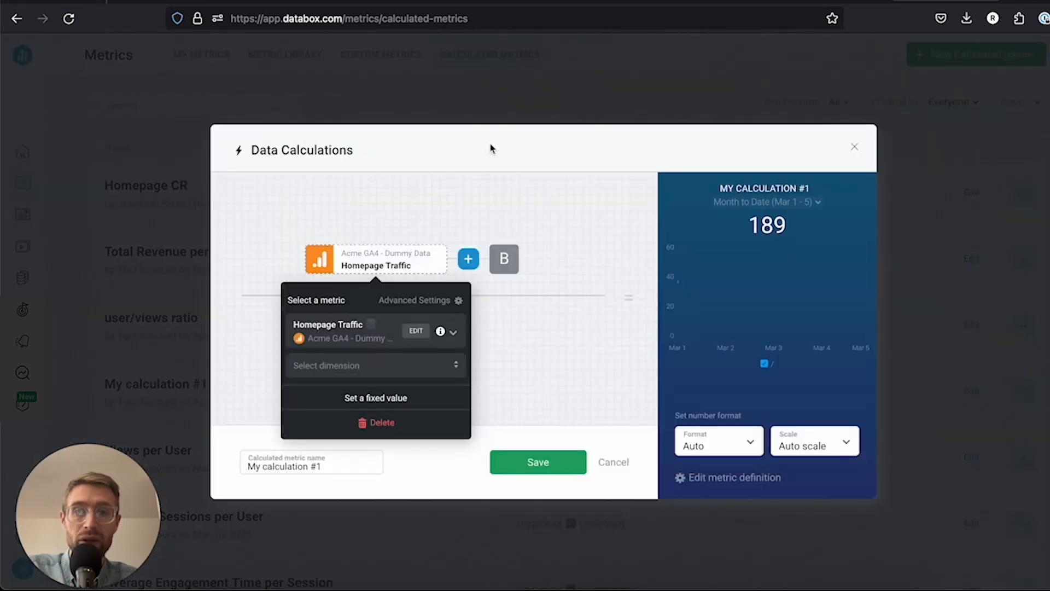
click(259, 223)
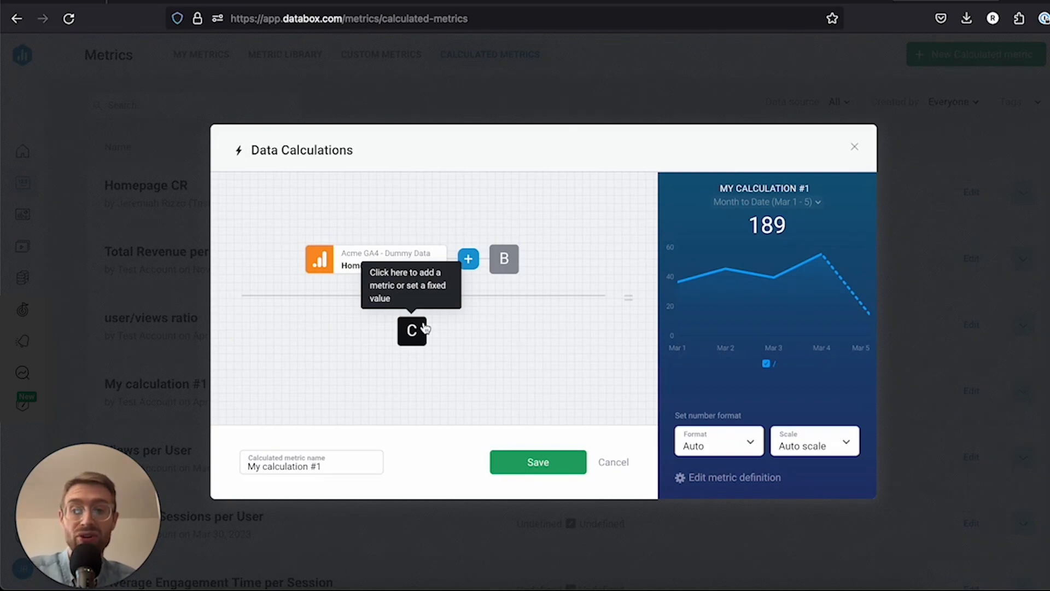
Set Product Signups (Demo) from Product Performance Data (Example) as the calculation's denominator, value C
click(417, 338)
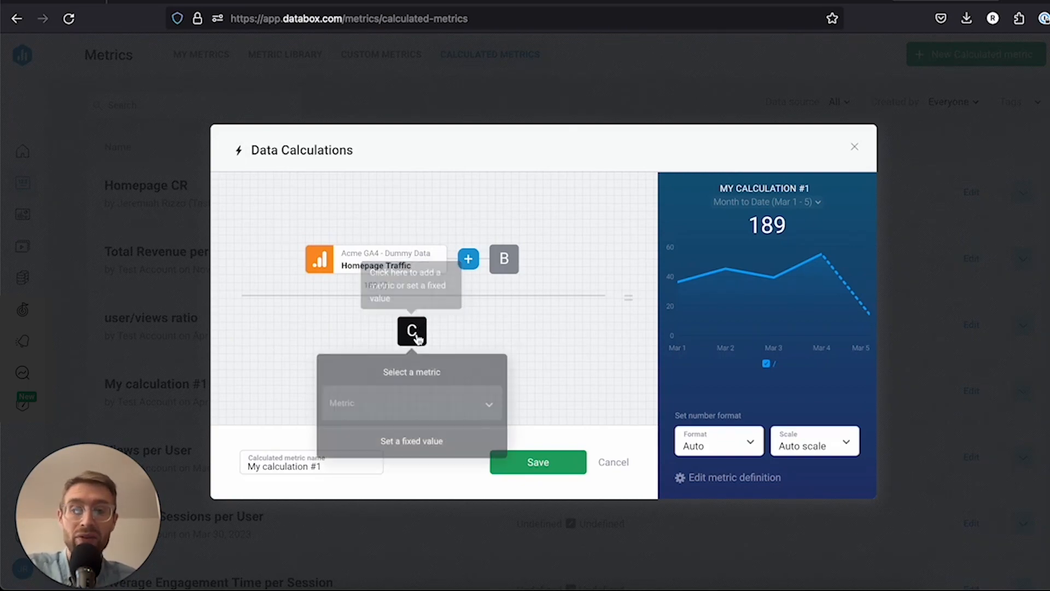
click(425, 404)
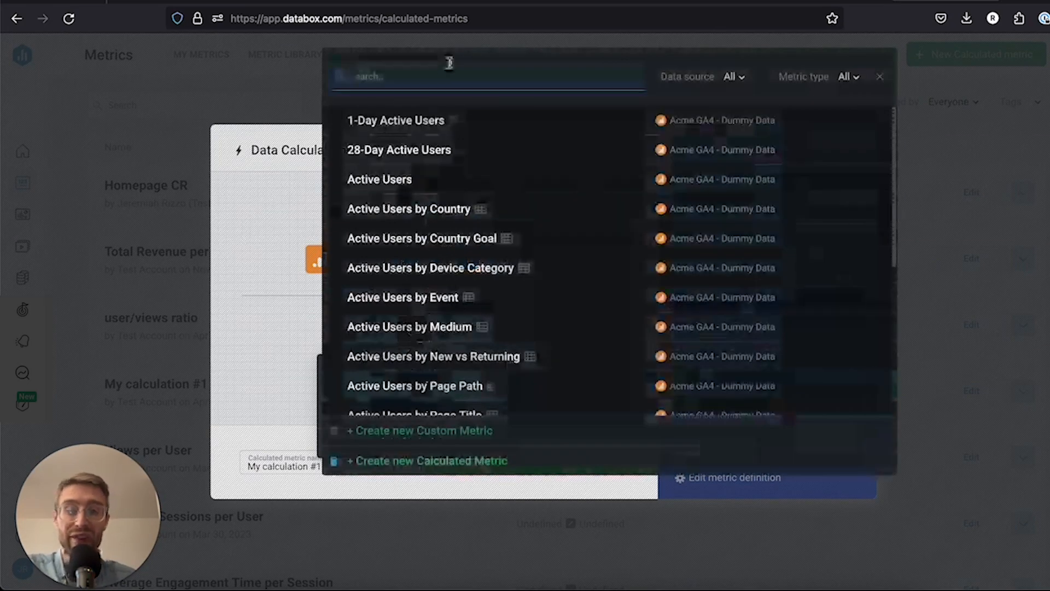
text(j)
key(BackSpace)
text(product)
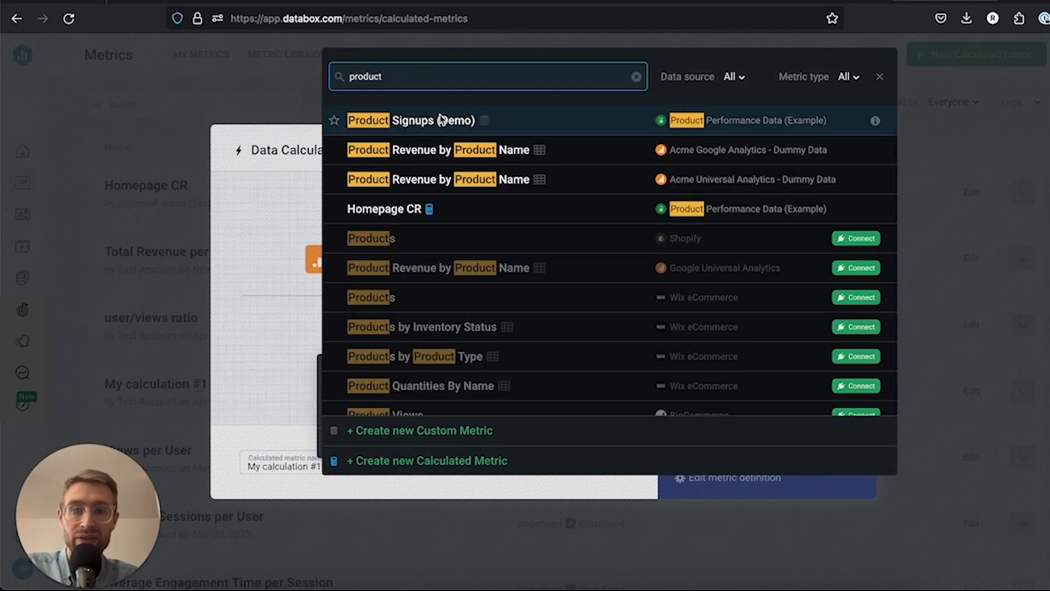
click(440, 116)
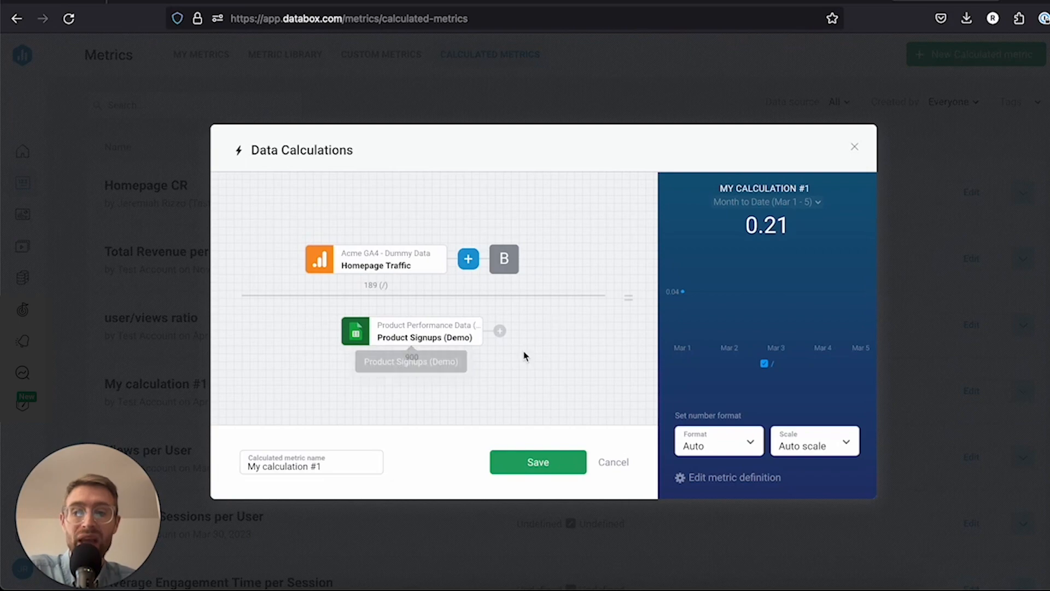
Name the calculated metric "Homepage Signup CR"
click(322, 467)
triple_click(323, 466)
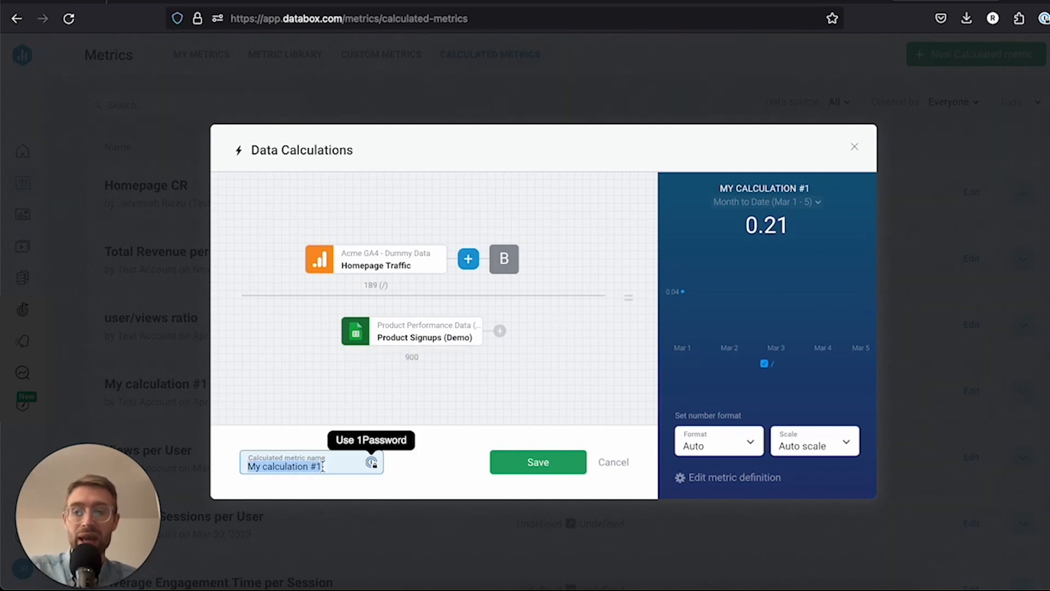
text(Homepage Sign)
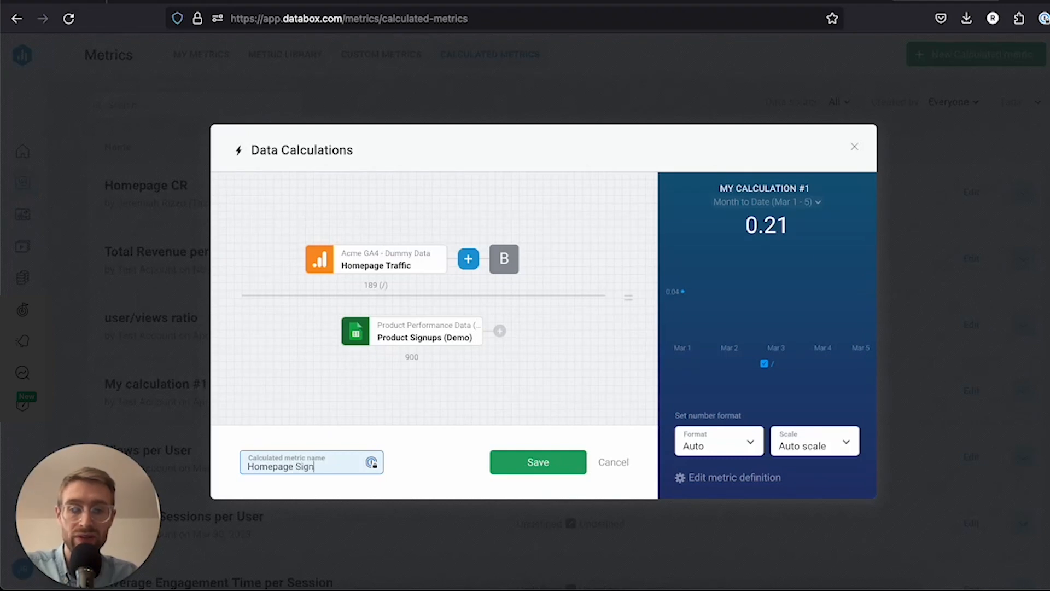
text(up CR)
click(442, 456)
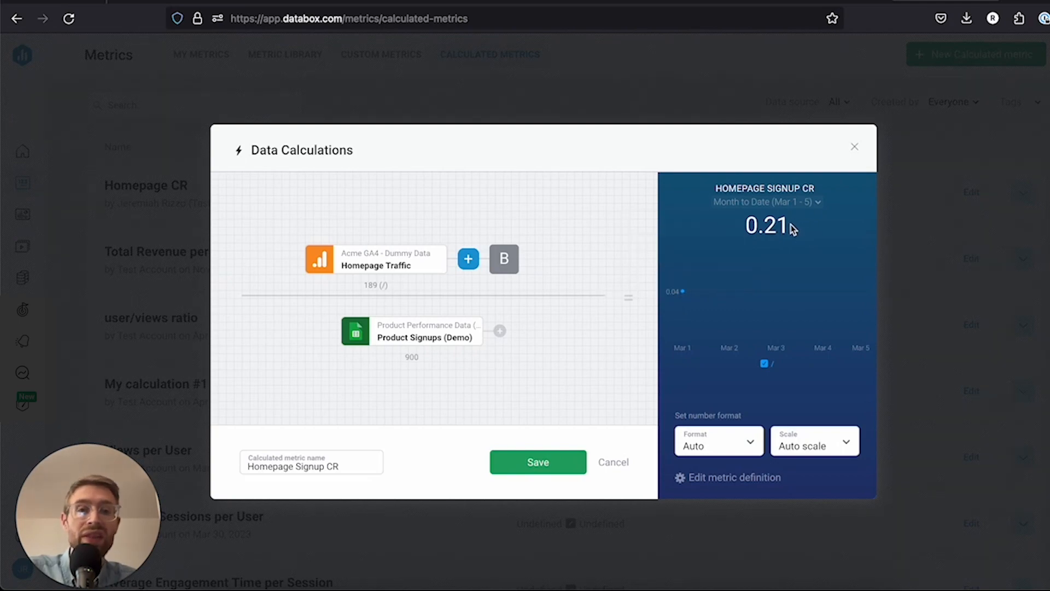
Set the calculated metric's number format to Percentage
click(752, 445)
scroll(747, 313, down, 4)
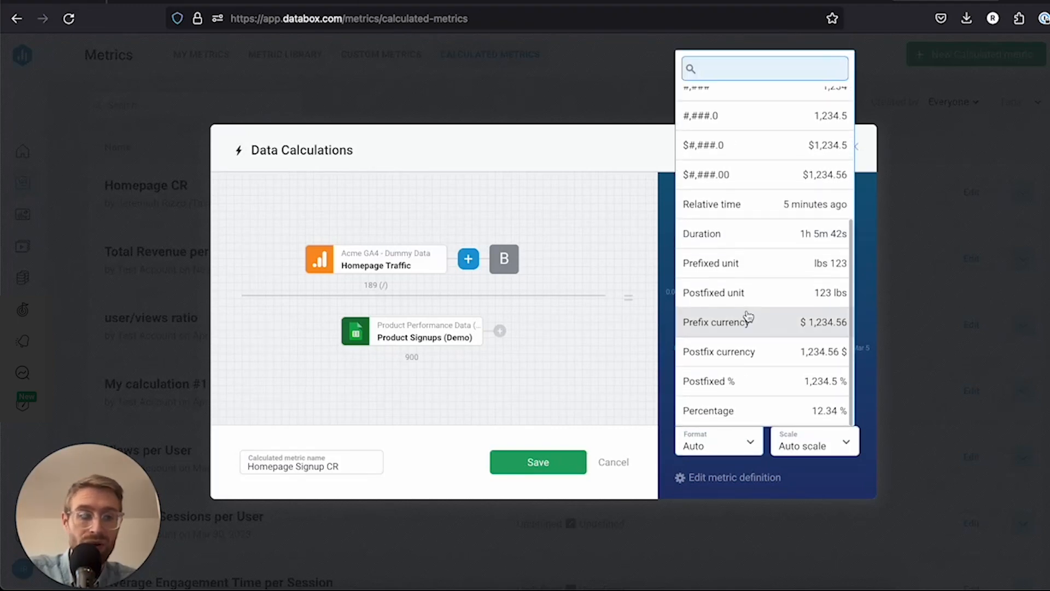
click(739, 410)
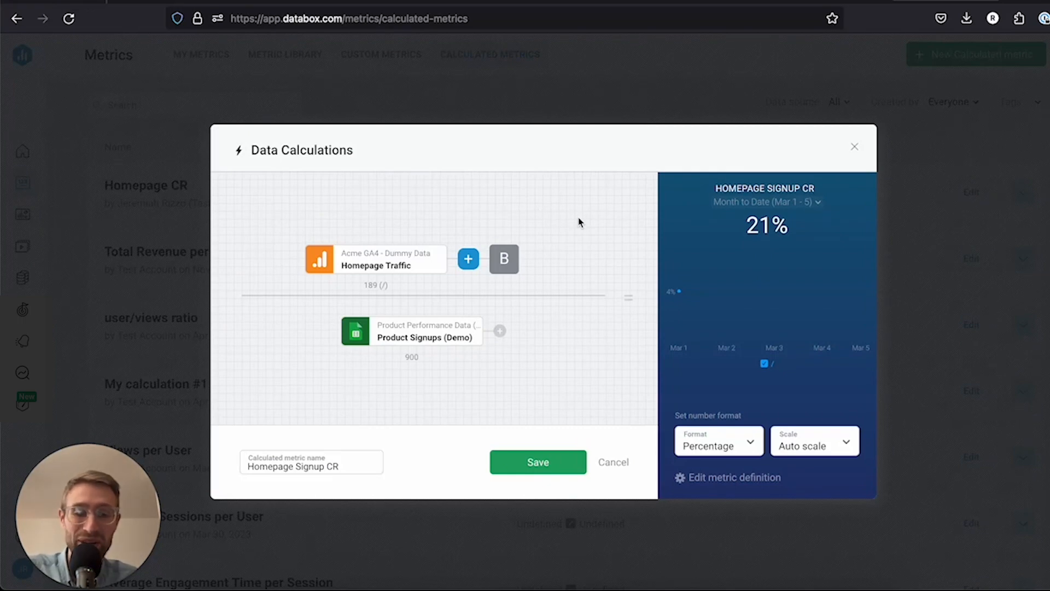
mouse_move(681, 273)
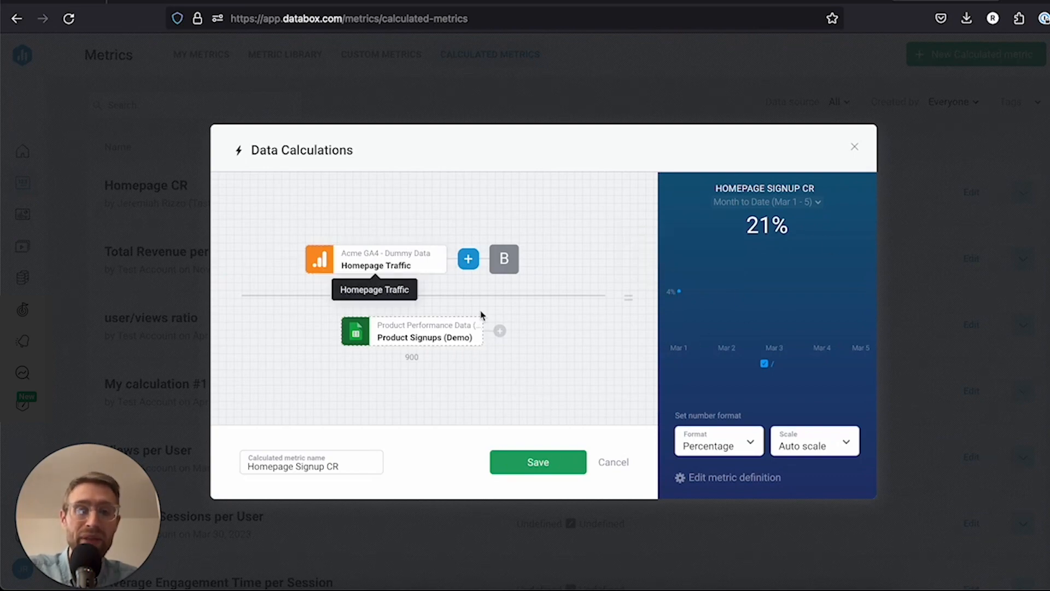
click(469, 260)
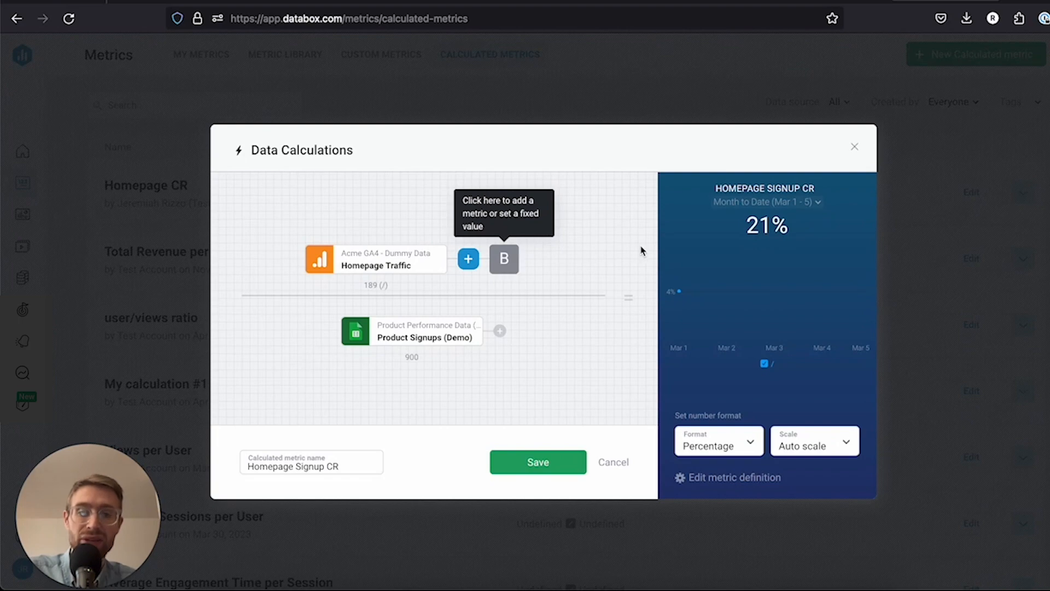
Save the Homepage Signup CR metric without adding it to a Databoard and return to My Metrics
mouse_move(729, 251)
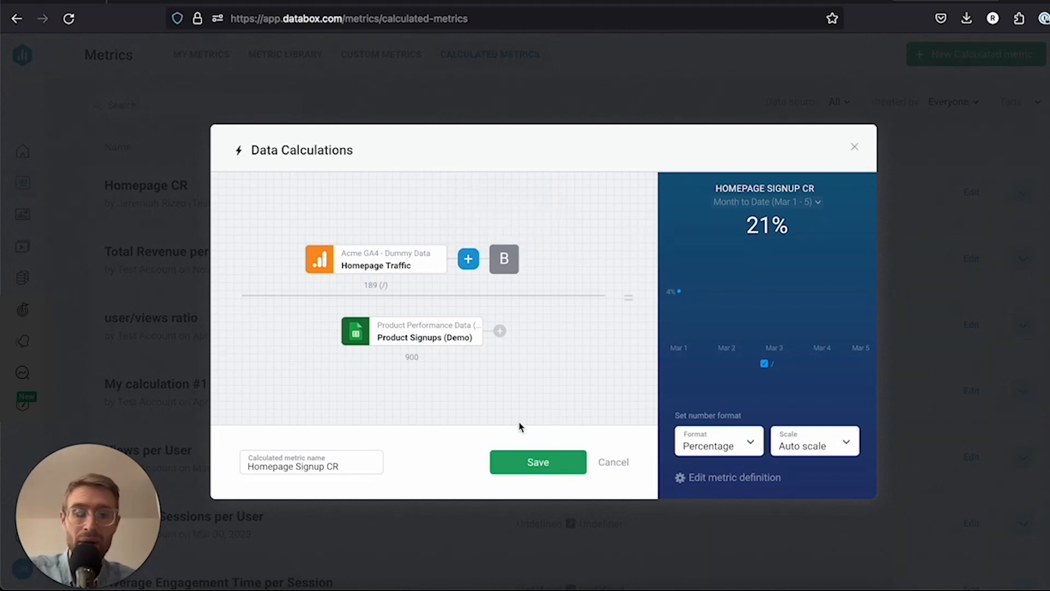
click(547, 459)
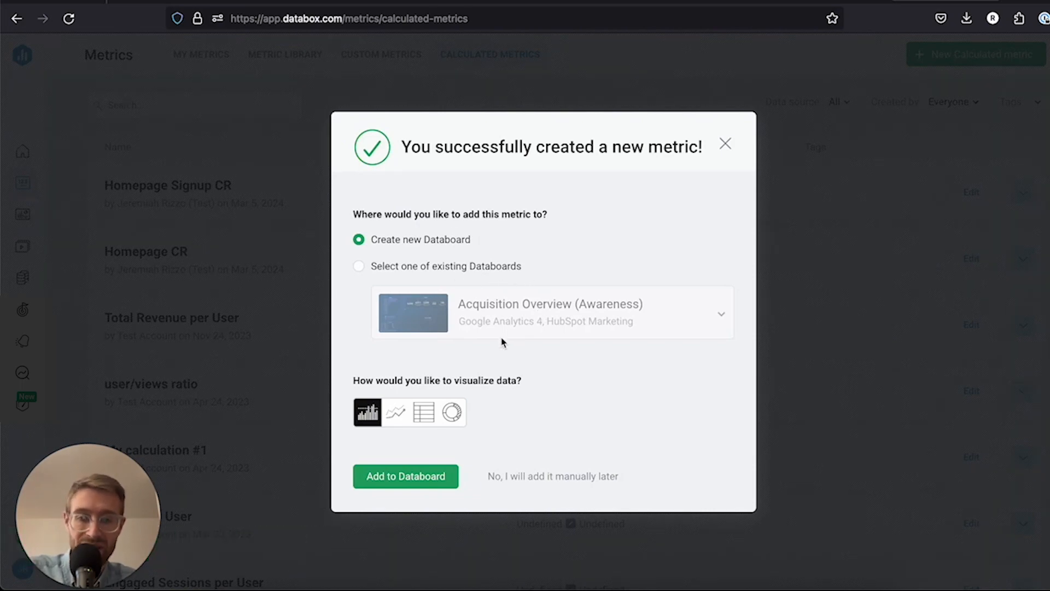
click(554, 479)
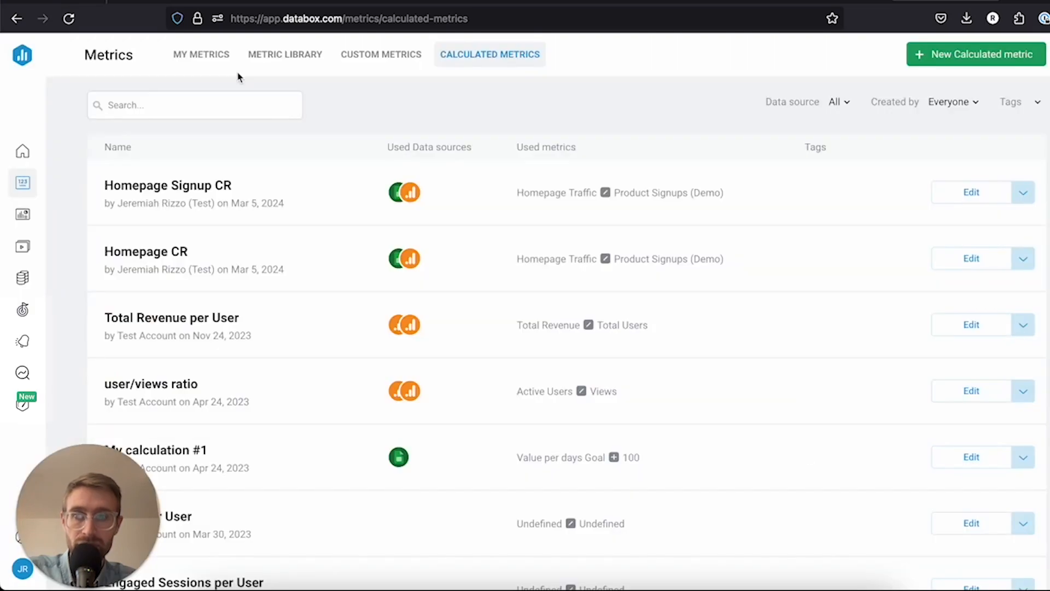
click(212, 53)
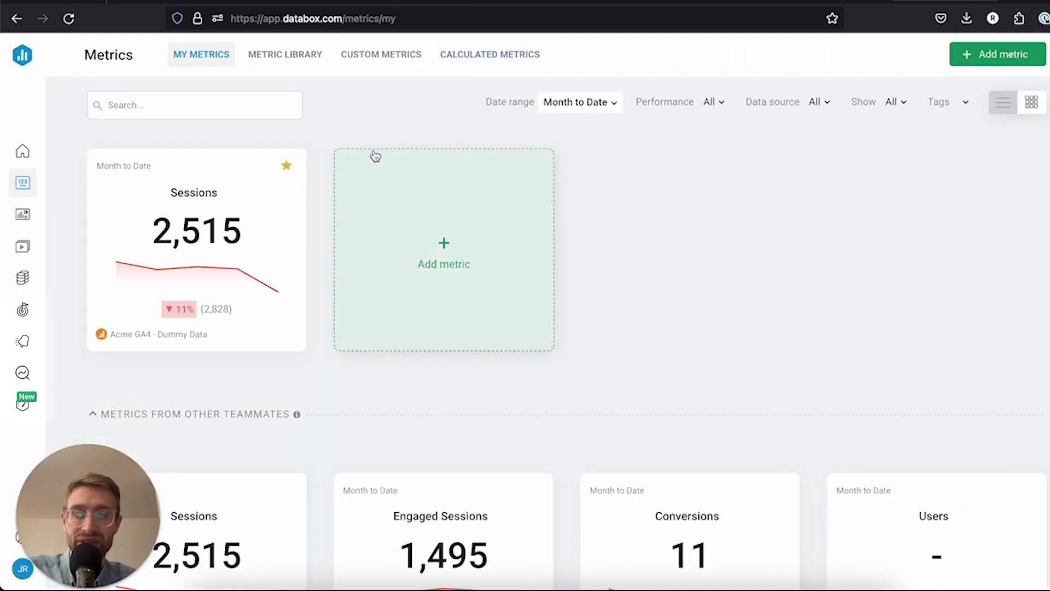
Add the Homepage Signup CR metric to My Metrics, selecting the homepage dimension "/"
click(487, 250)
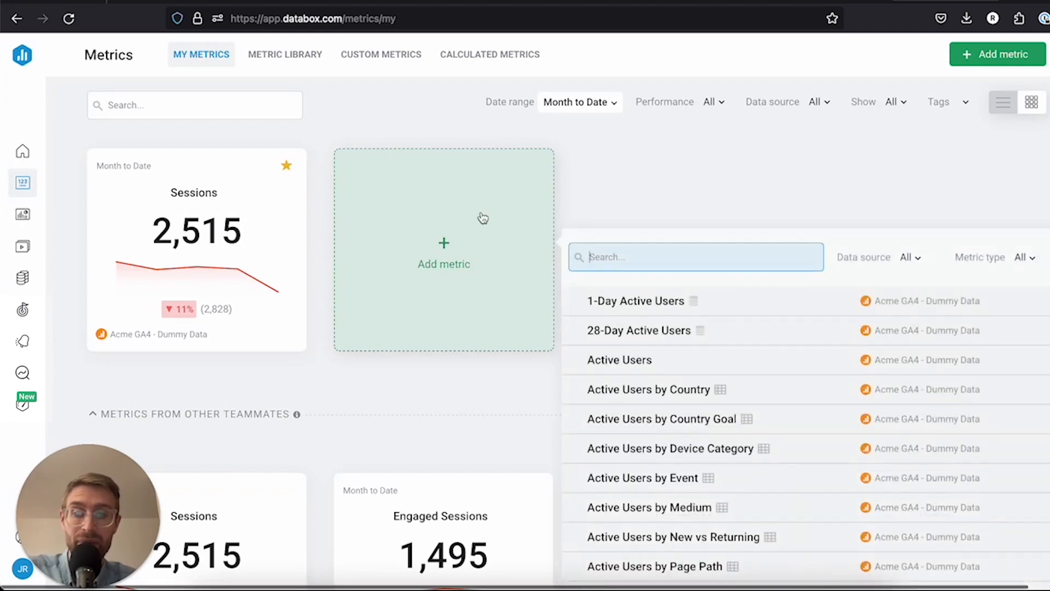
text(homepage)
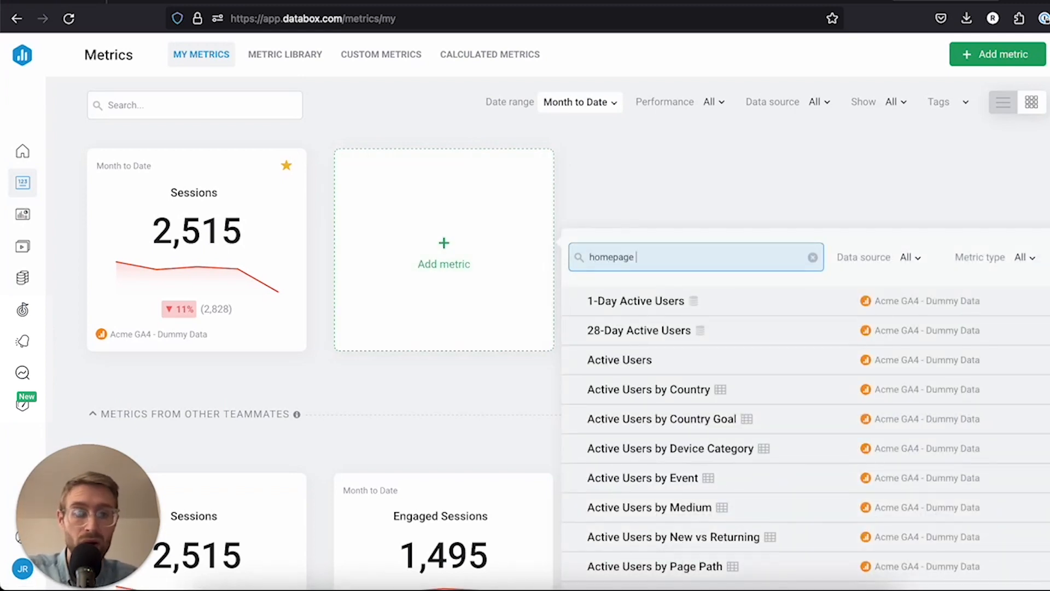
click(661, 331)
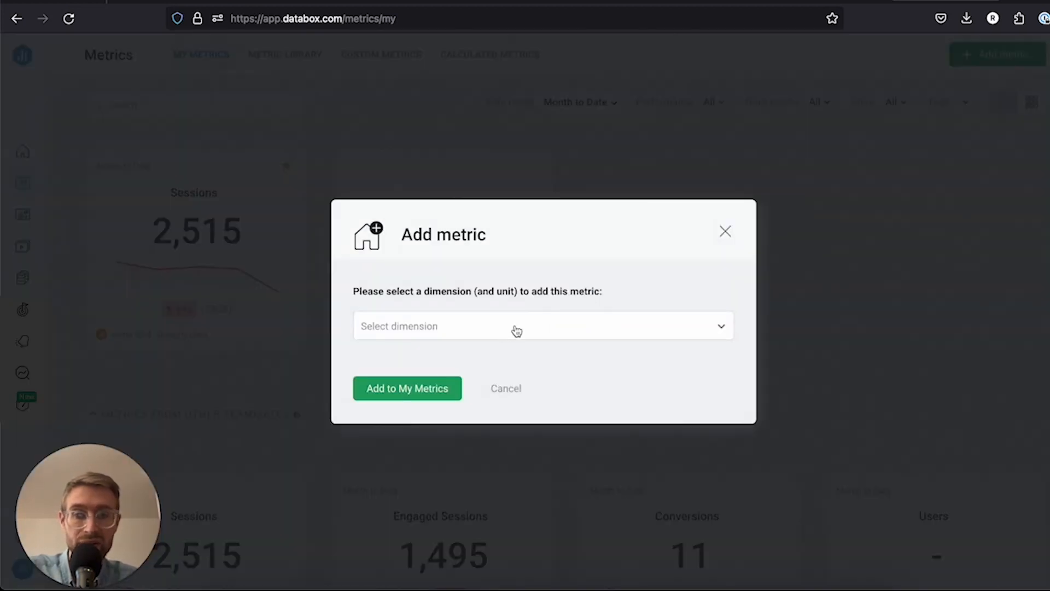
click(512, 330)
click(486, 390)
click(406, 389)
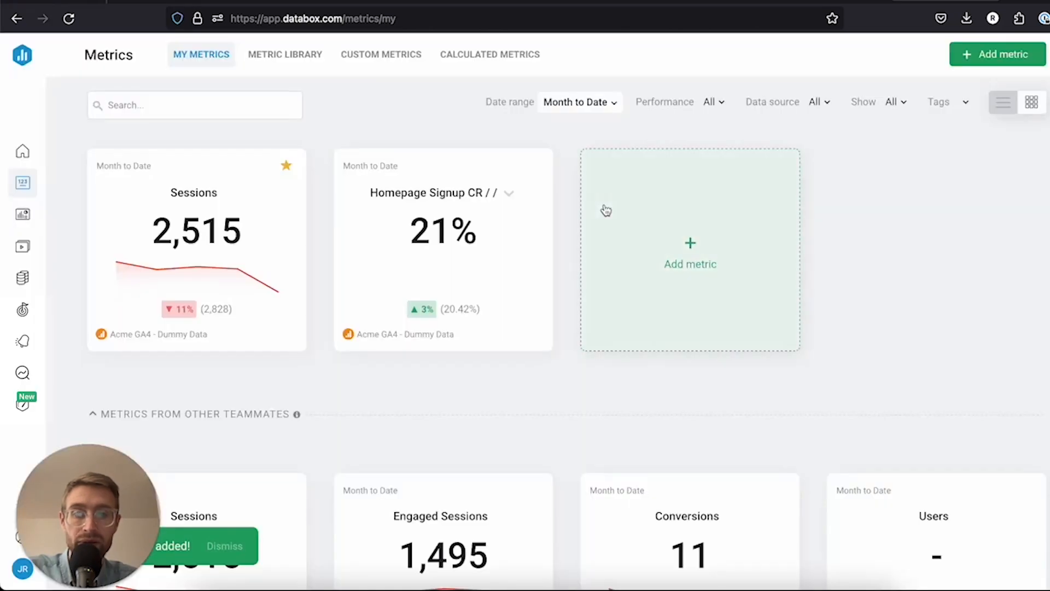
Mark the Homepage Signup CR metric in My Metrics as a favorite
mouse_move(499, 172)
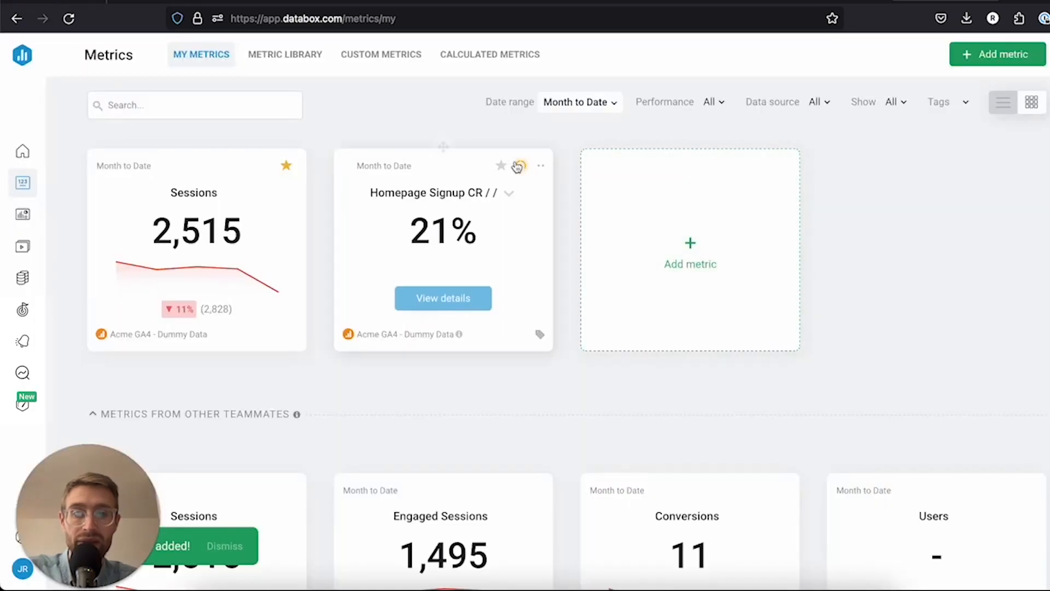
click(498, 171)
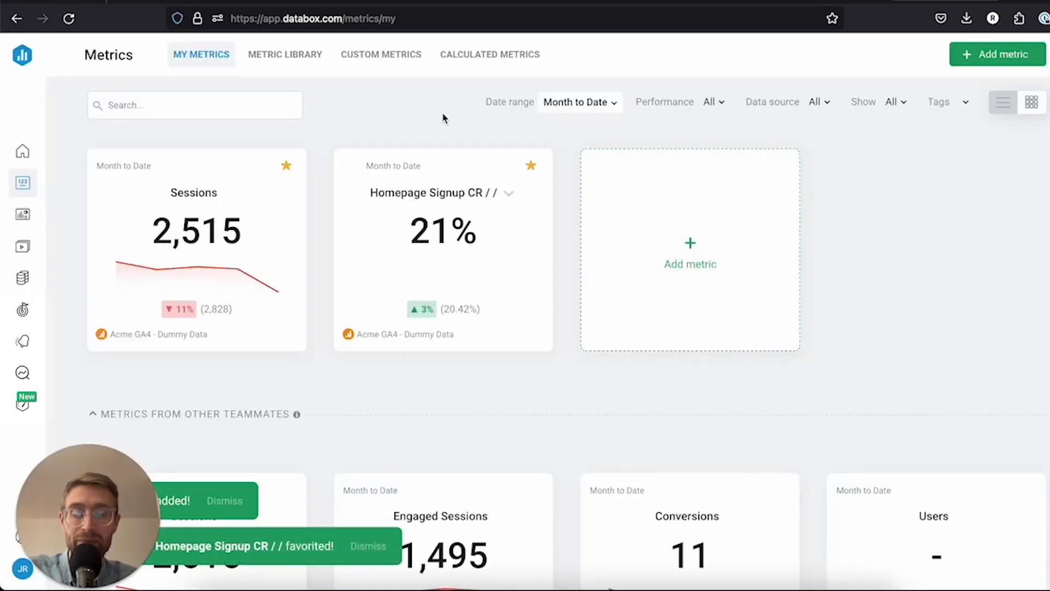
mouse_move(395, 153)
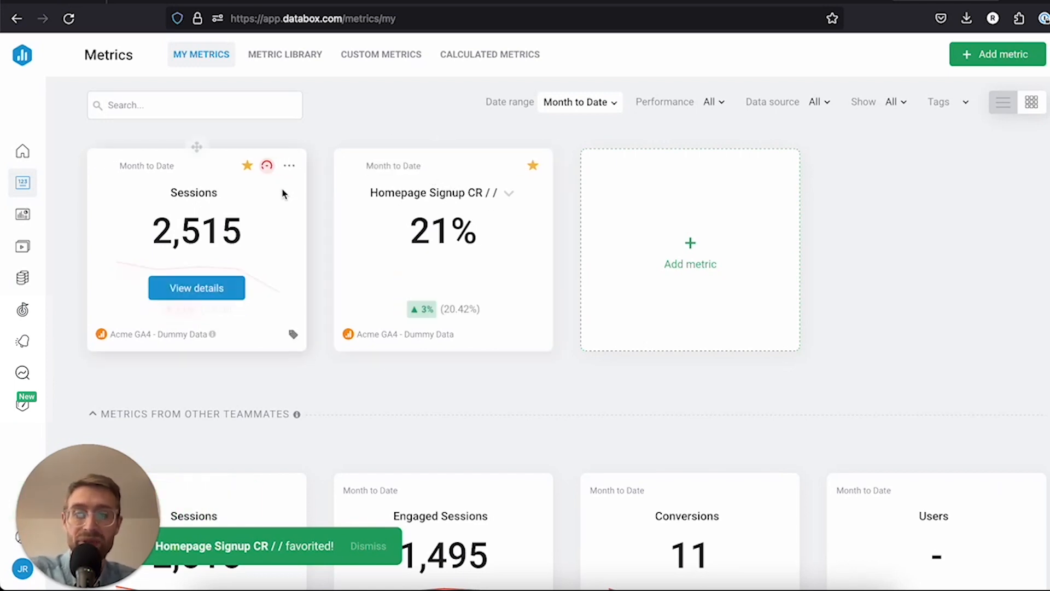
mouse_move(289, 258)
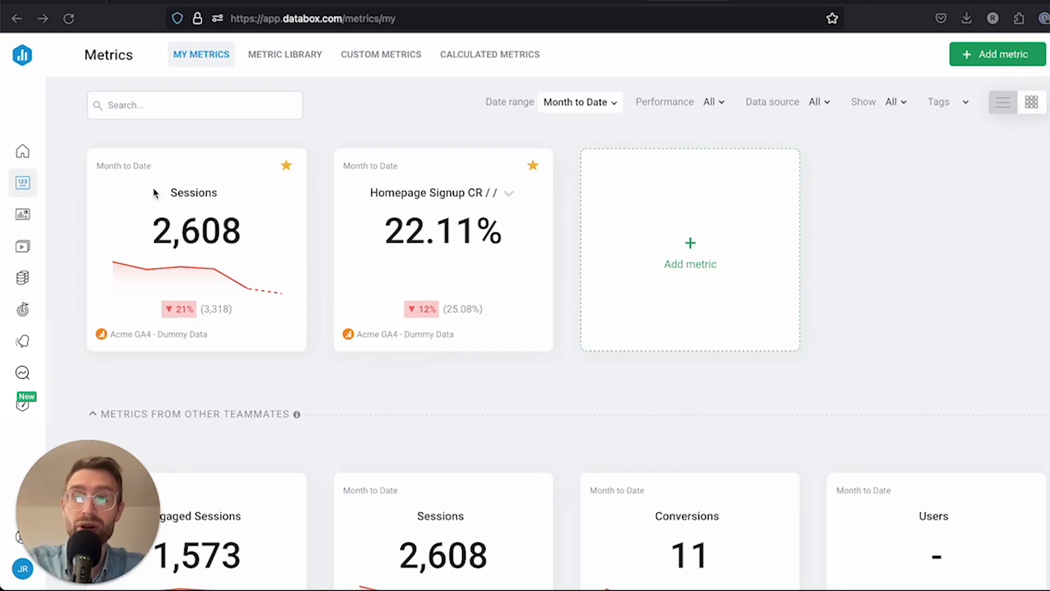
Review the options for creating a new Databoard and browse the public templates, returning to the Databoards overview
click(23, 216)
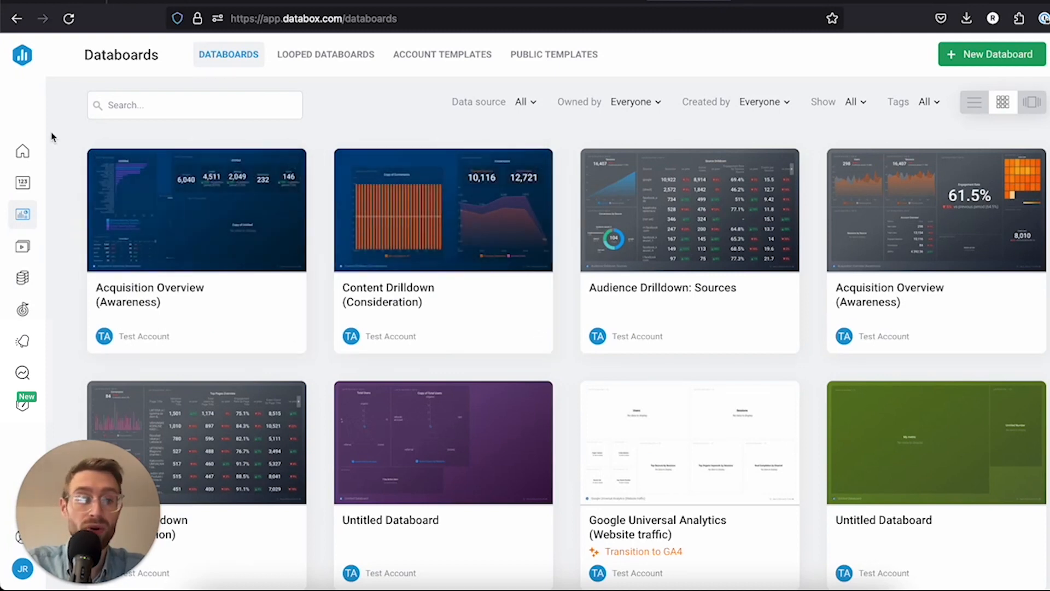
click(961, 60)
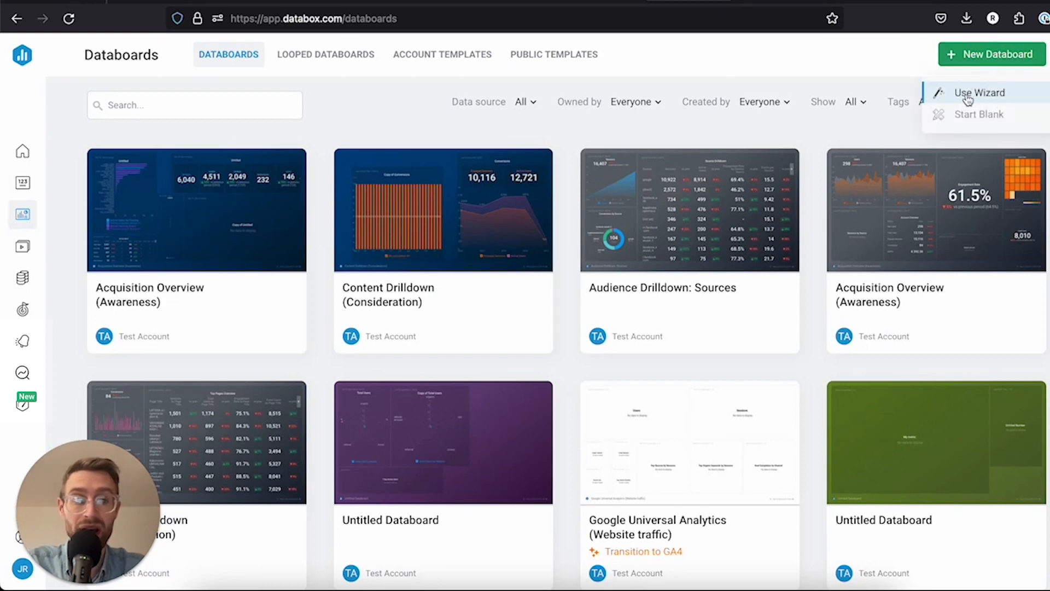
click(892, 71)
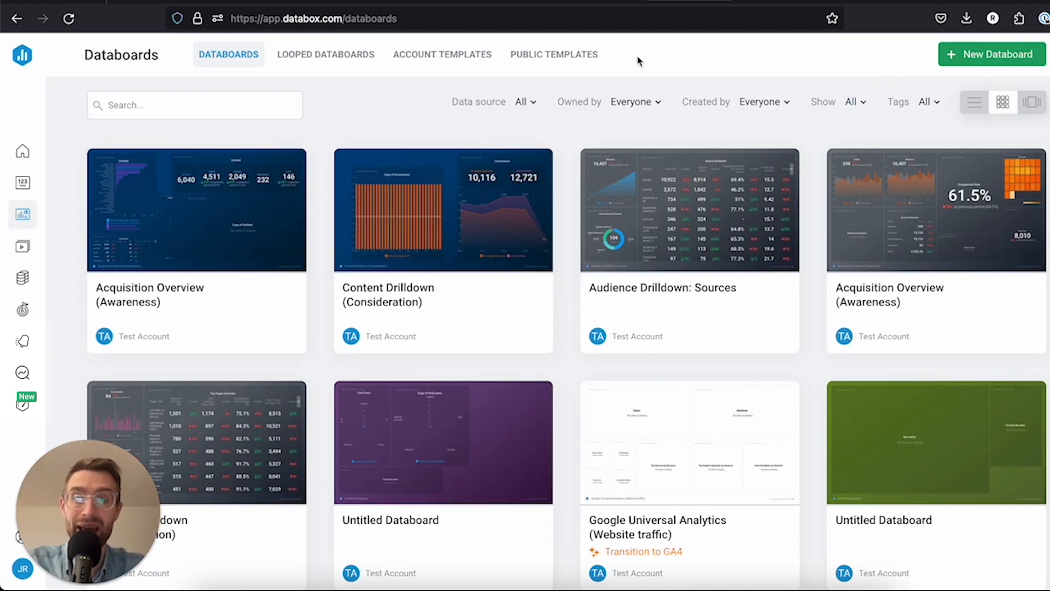
click(572, 59)
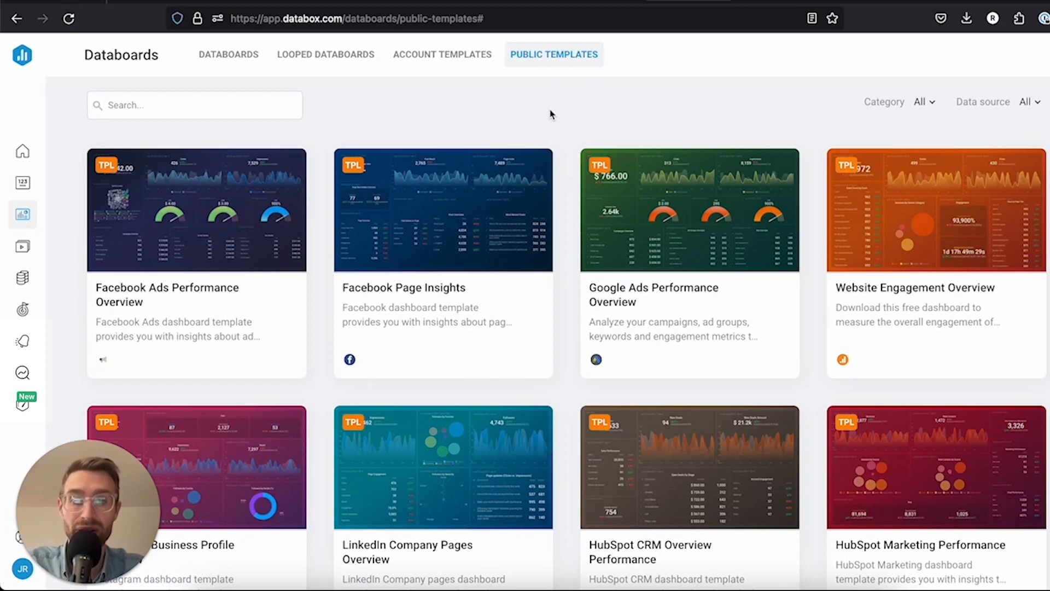
click(225, 55)
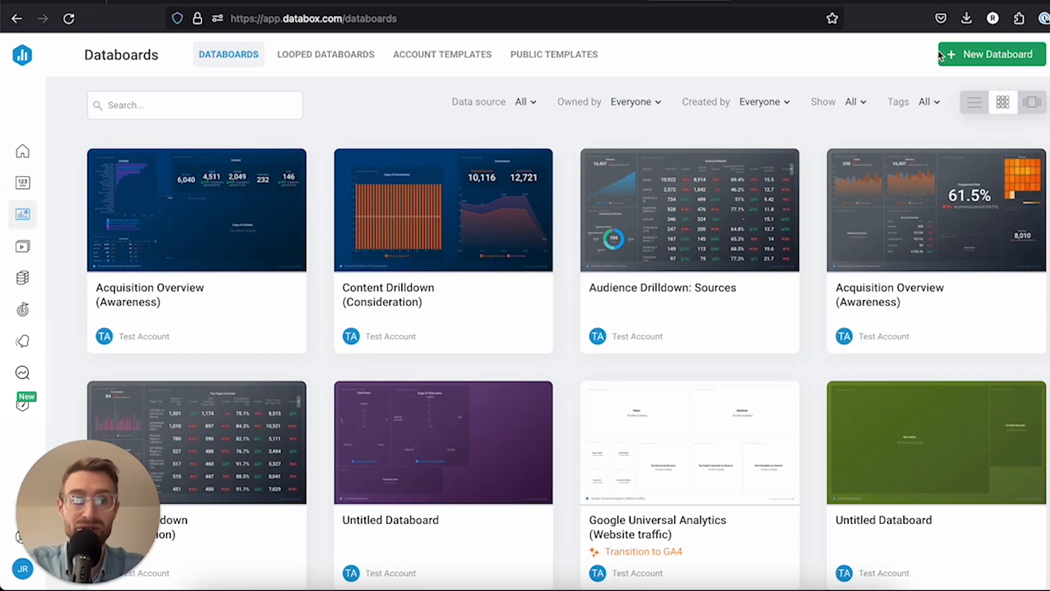
Start a new blank Databoard and look over its metric library and Datablock settings areas
click(985, 55)
click(959, 116)
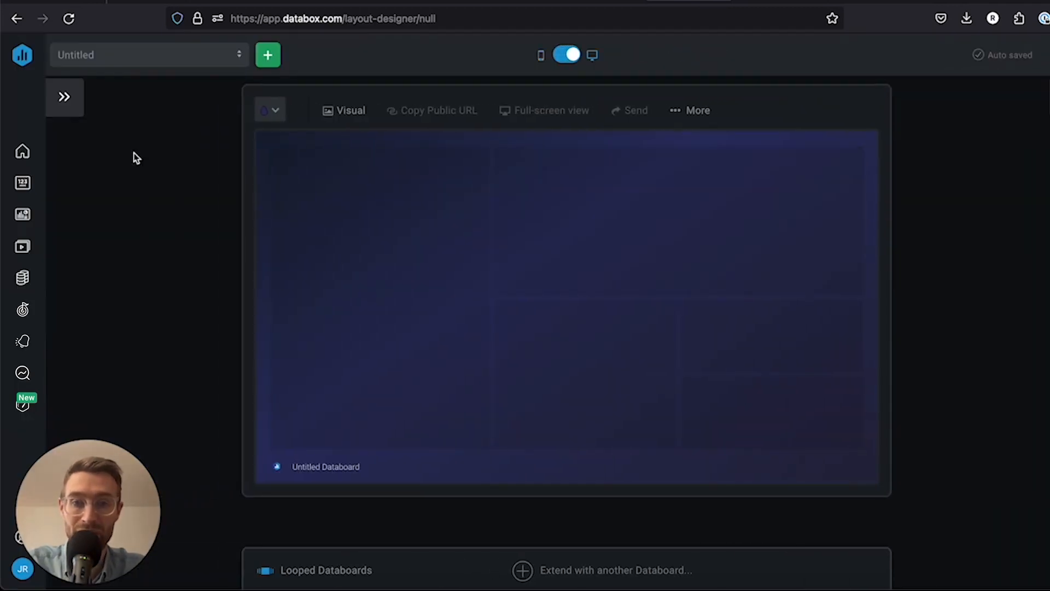
click(73, 111)
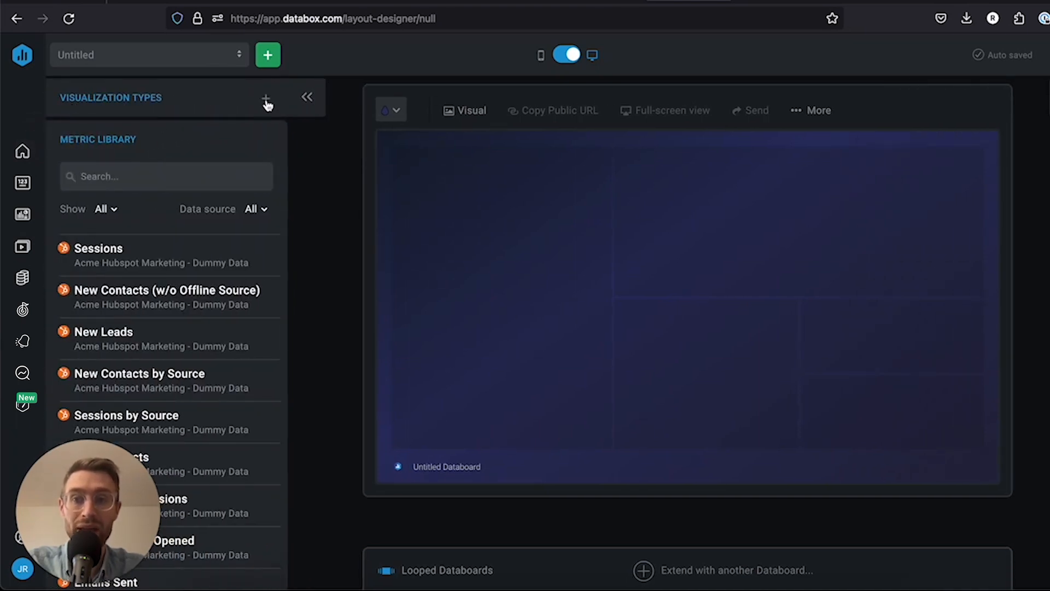
click(308, 98)
click(70, 99)
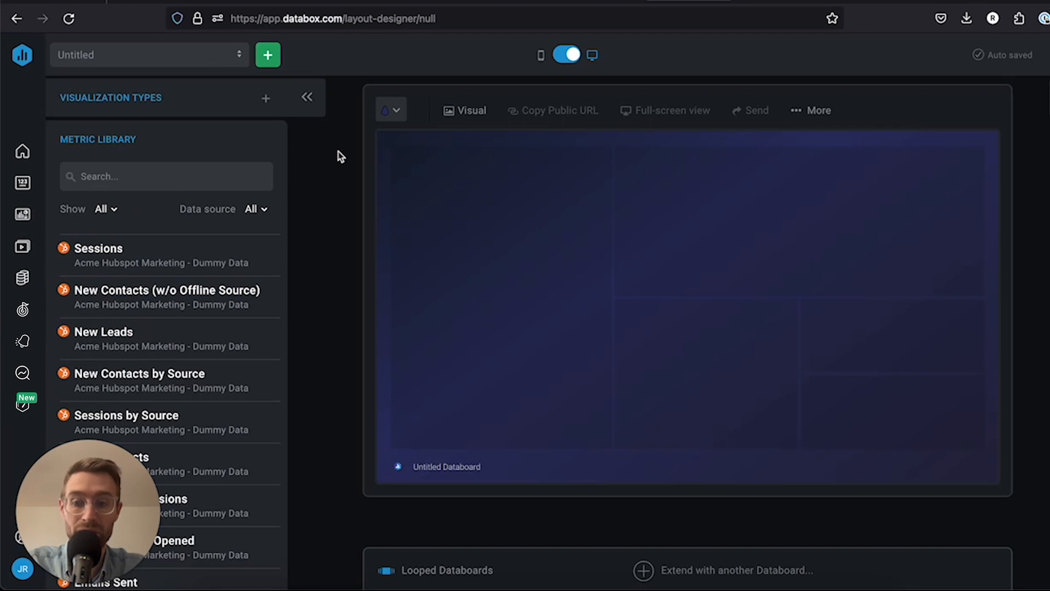
click(308, 98)
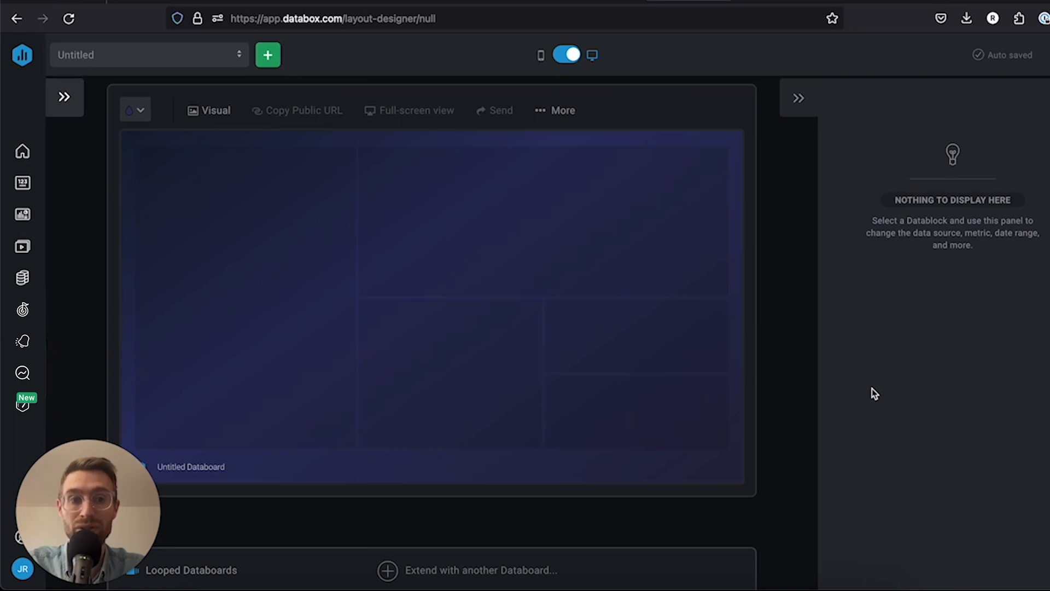
click(799, 98)
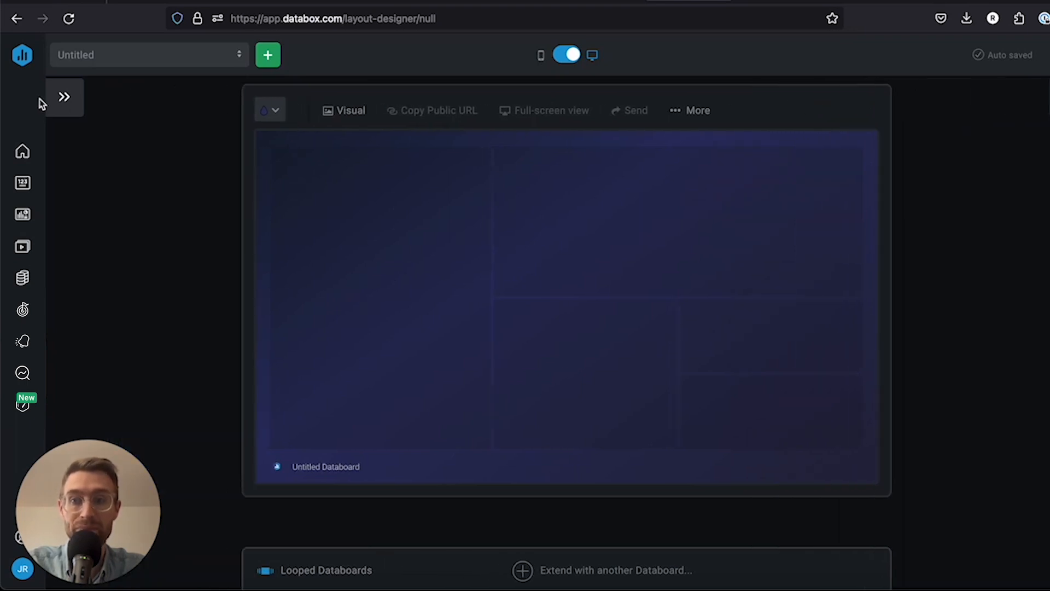
Add the Acme GA4 Sessions metric to the Databoard's left column and shrink its Datablock to the upper half
click(64, 97)
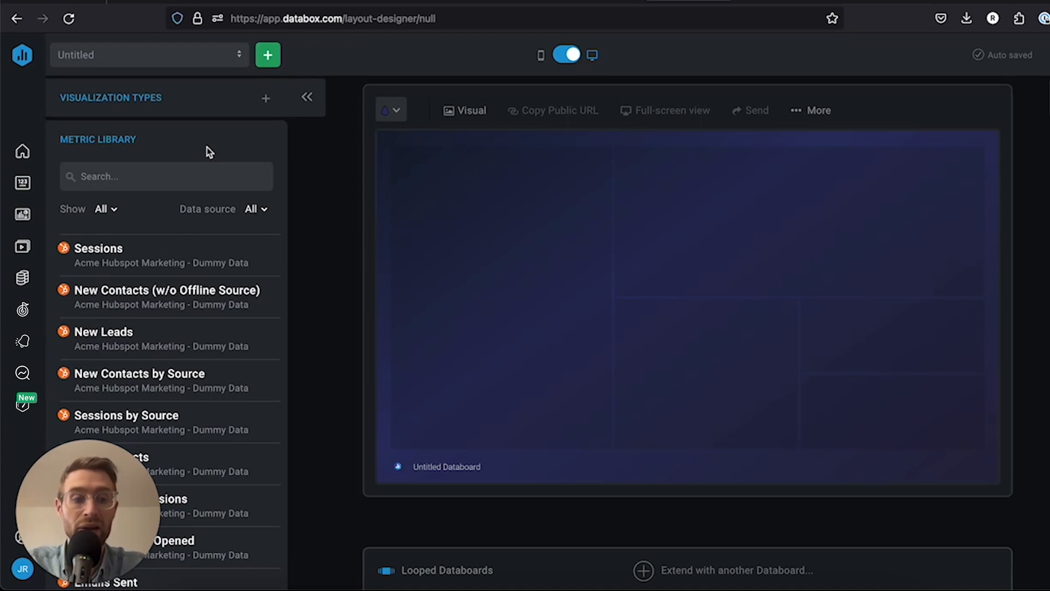
click(144, 177)
text(sessions)
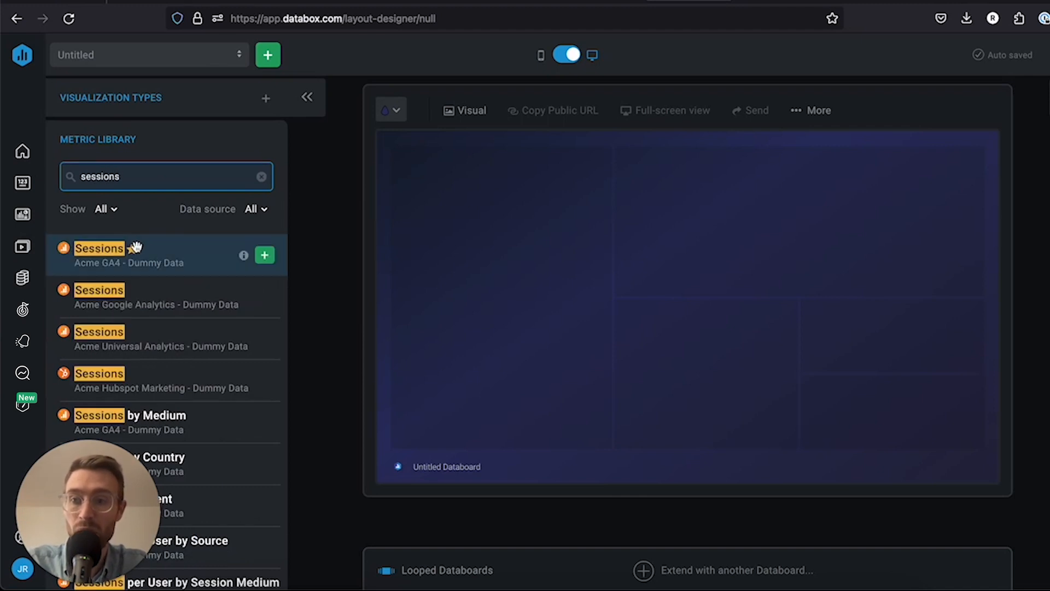
drag(113, 261, 461, 218)
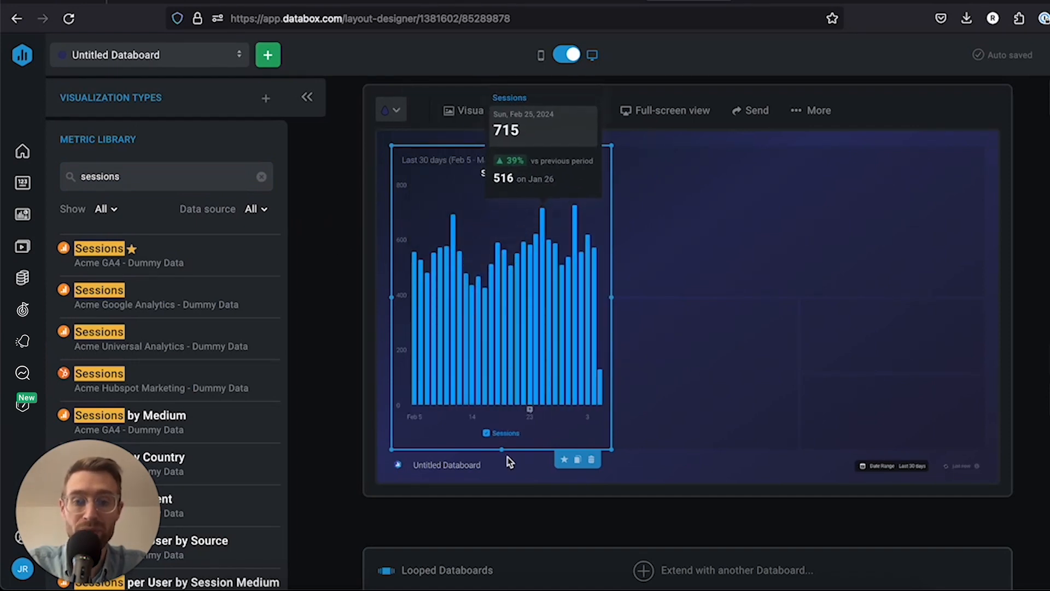
drag(500, 449, 532, 300)
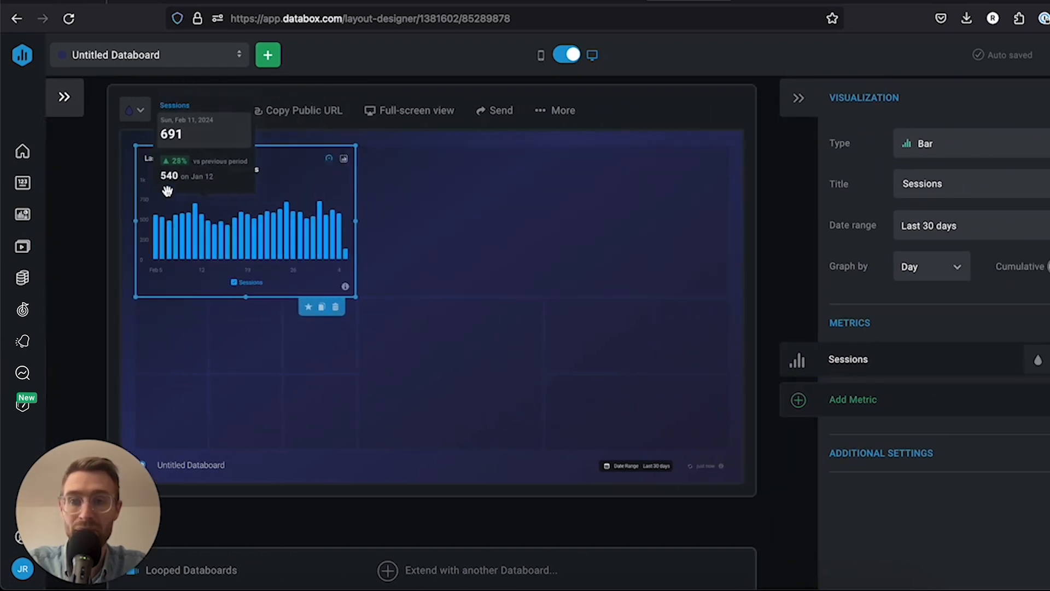
Add the Acme GA4 Homepage Traffic metric below Sessions and stretch its Datablock to the bottom of the Databoard
click(64, 98)
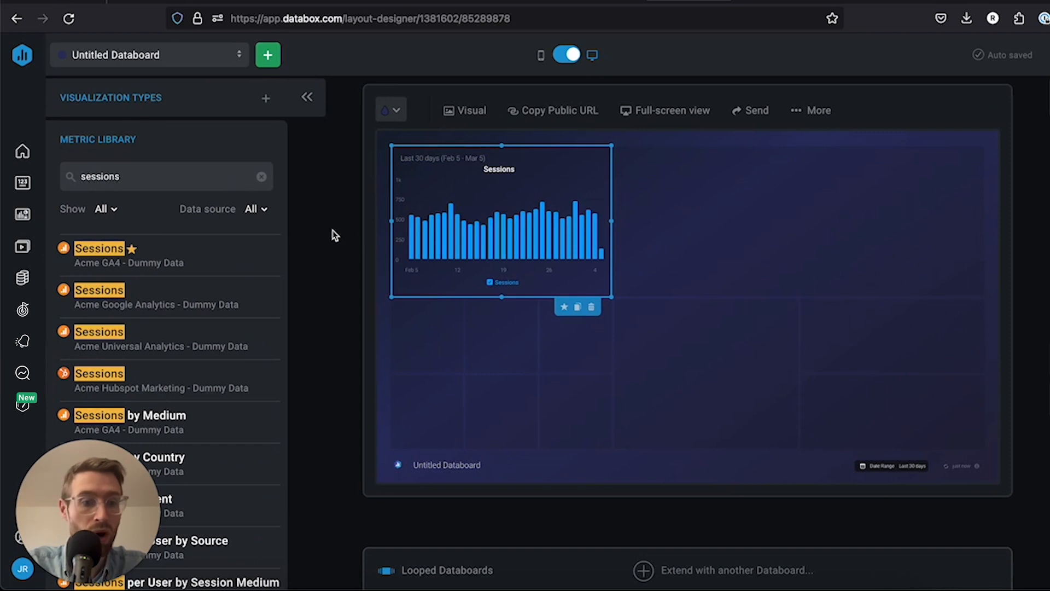
double_click(200, 176)
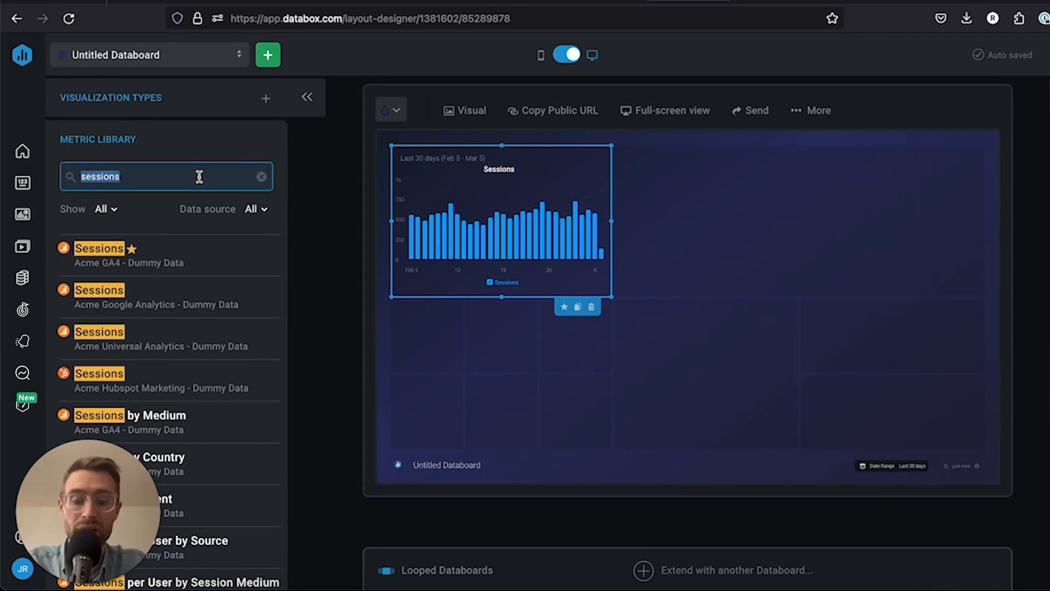
text(homepag)
key(BackSpace)
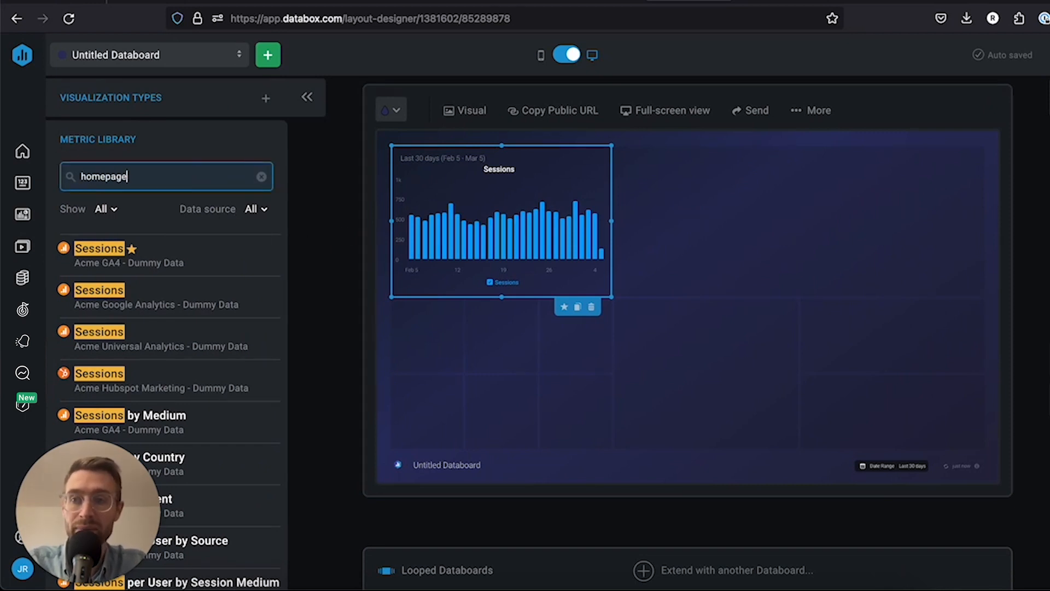
text(traff)
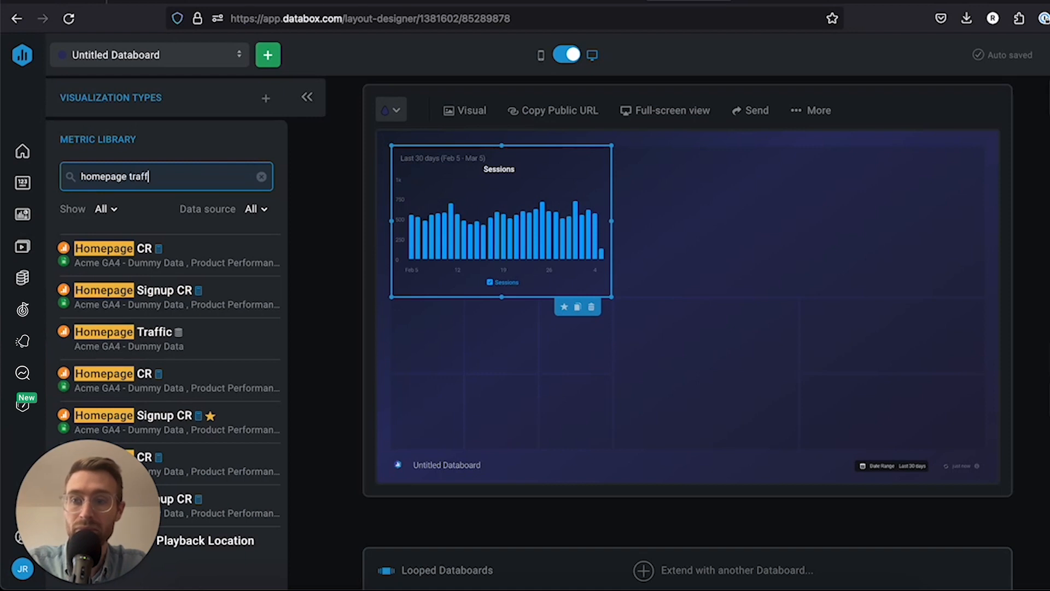
mouse_move(129, 247)
drag(115, 262, 611, 339)
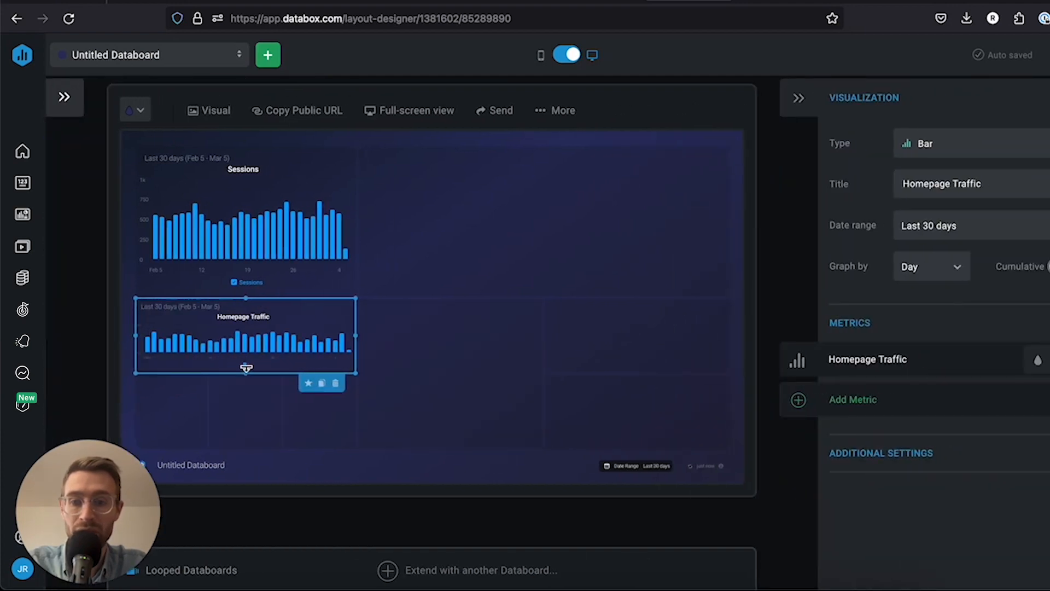
drag(245, 372, 247, 450)
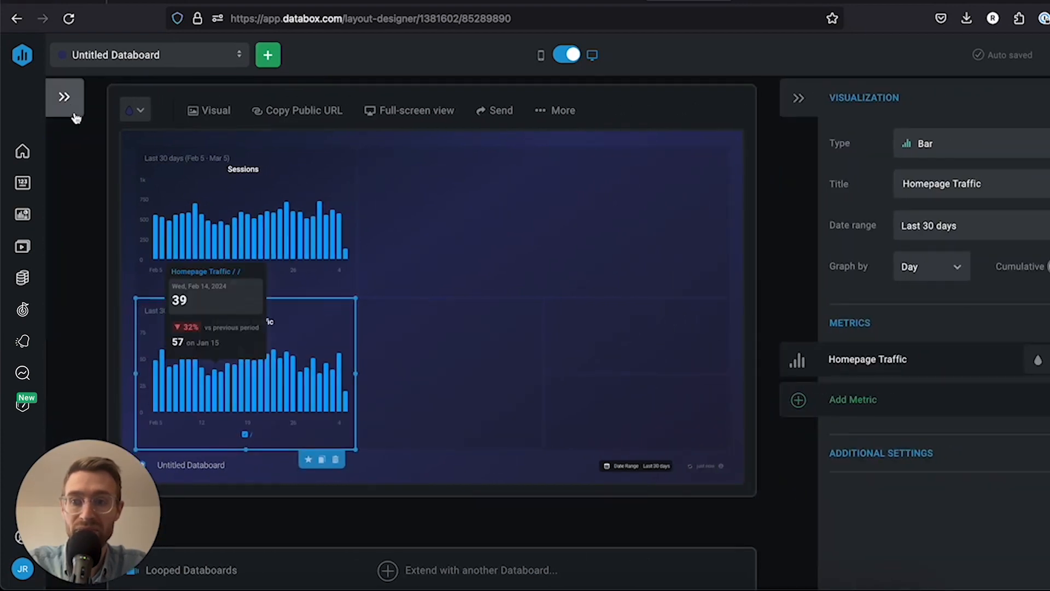
Add the Acme Hubspot Marketing New Leads metric to the wide slot beside Sessions and extend its Datablock downwards
click(64, 98)
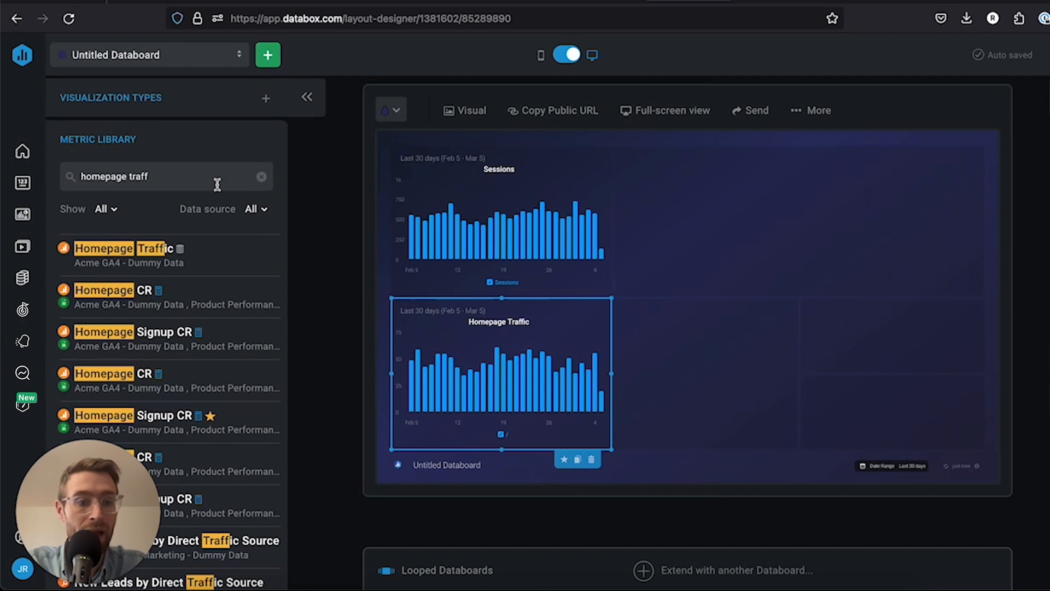
click(170, 181)
text(new leads)
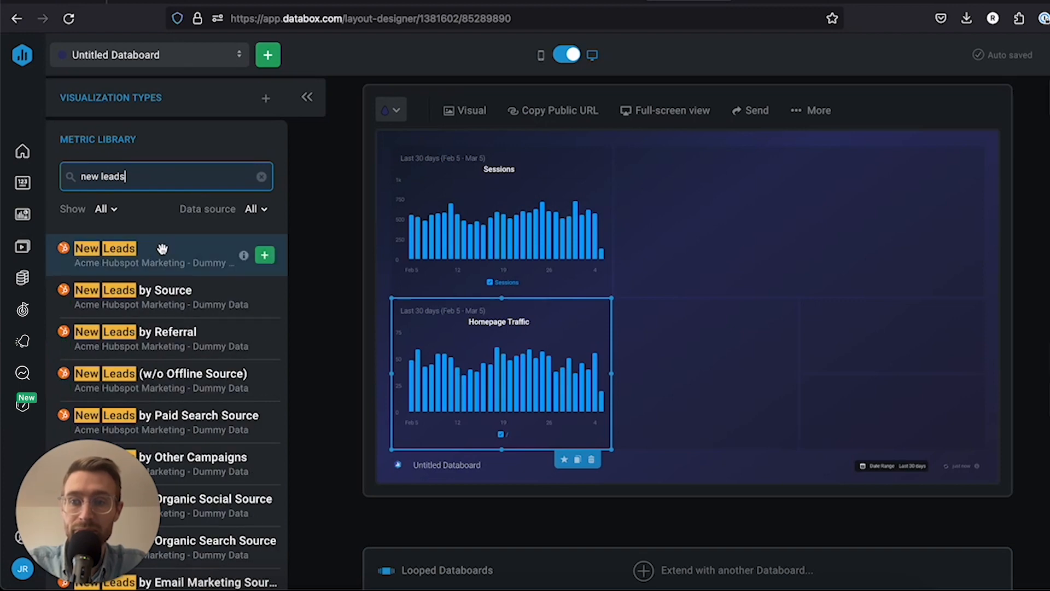
drag(159, 246, 664, 191)
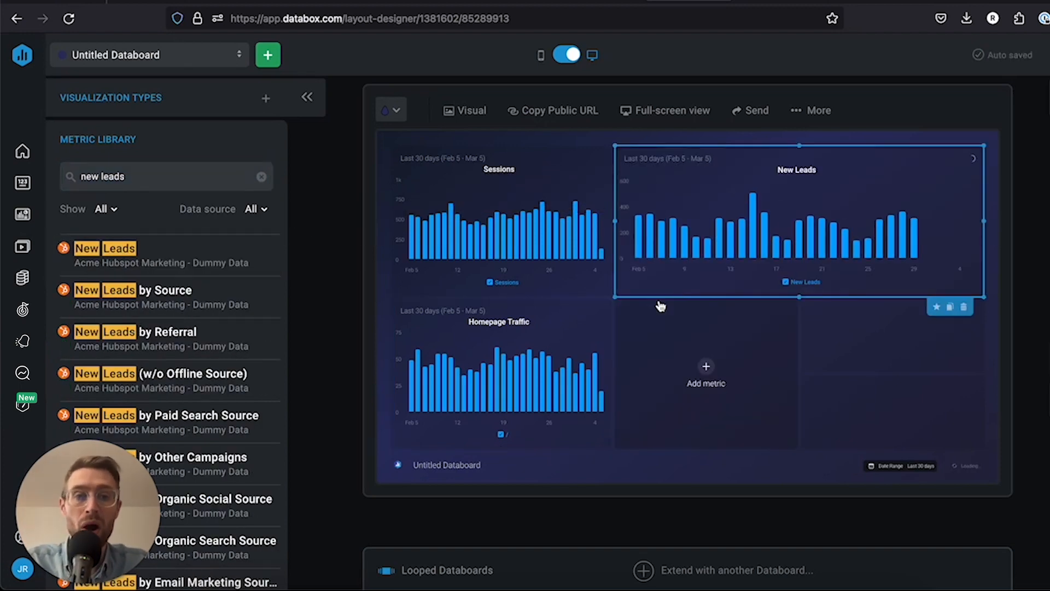
drag(798, 297, 800, 413)
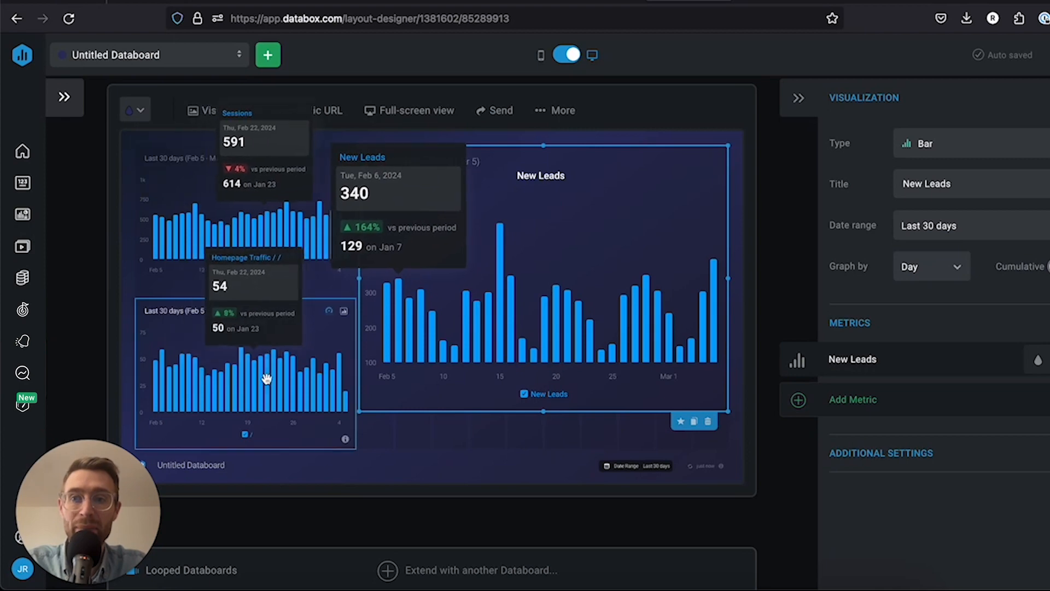
Set the Databoard's background color to red
click(64, 97)
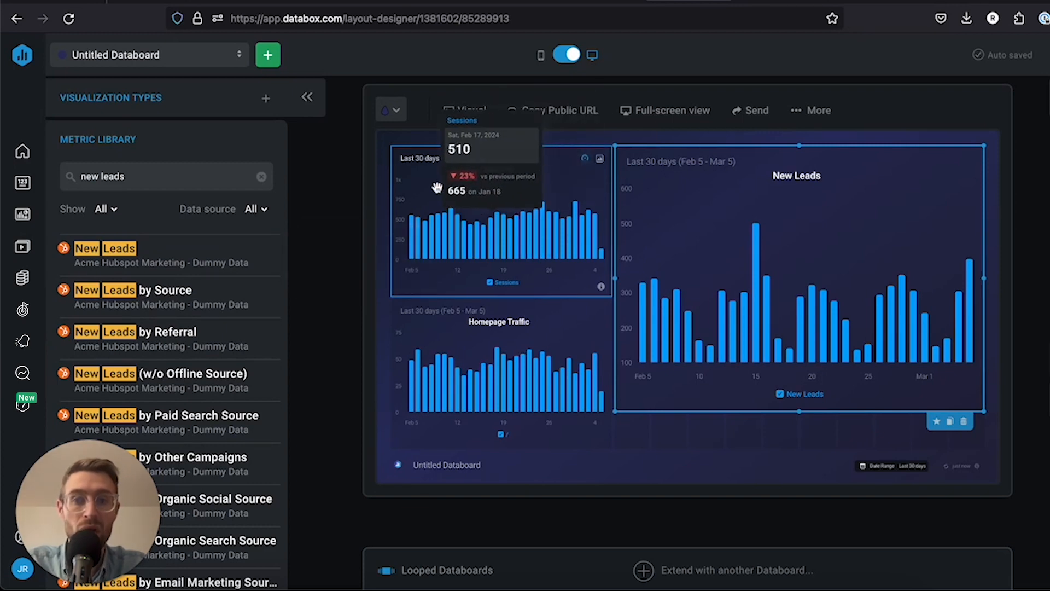
click(396, 113)
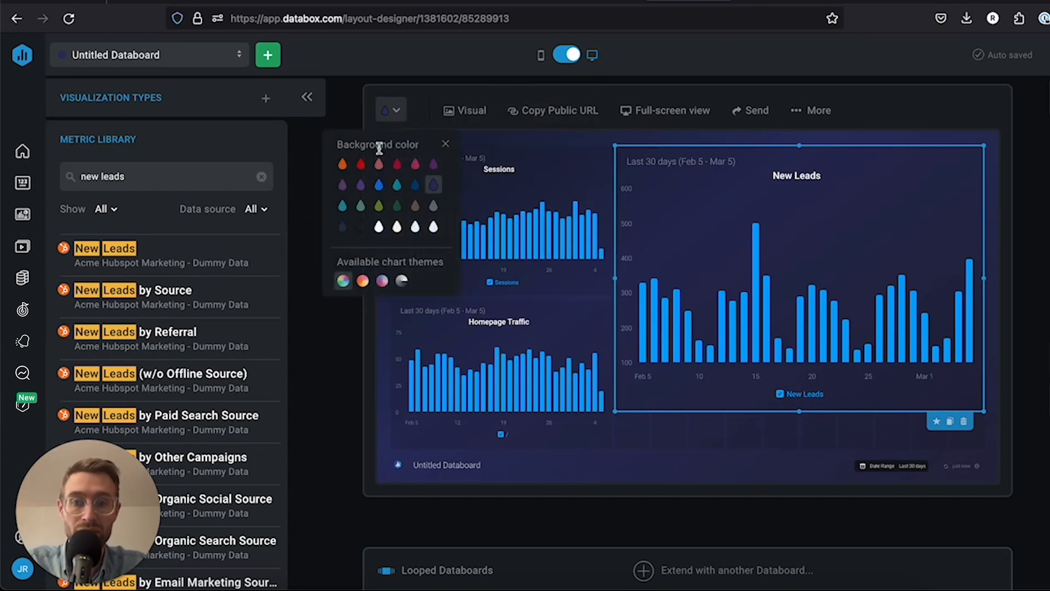
click(361, 164)
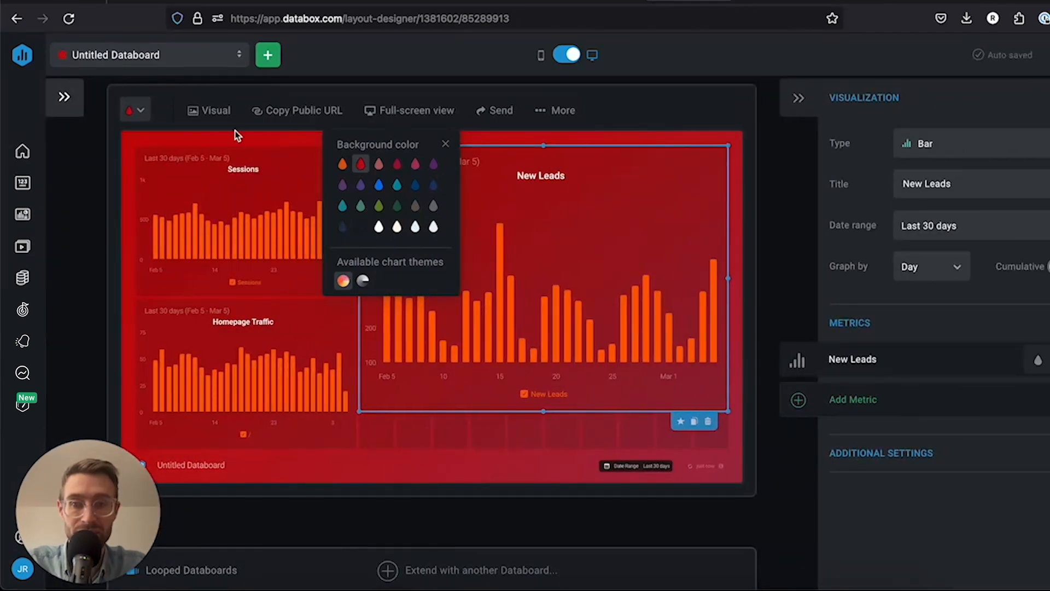
Change the Databoard's background color to the purple Orchid shade
click(139, 107)
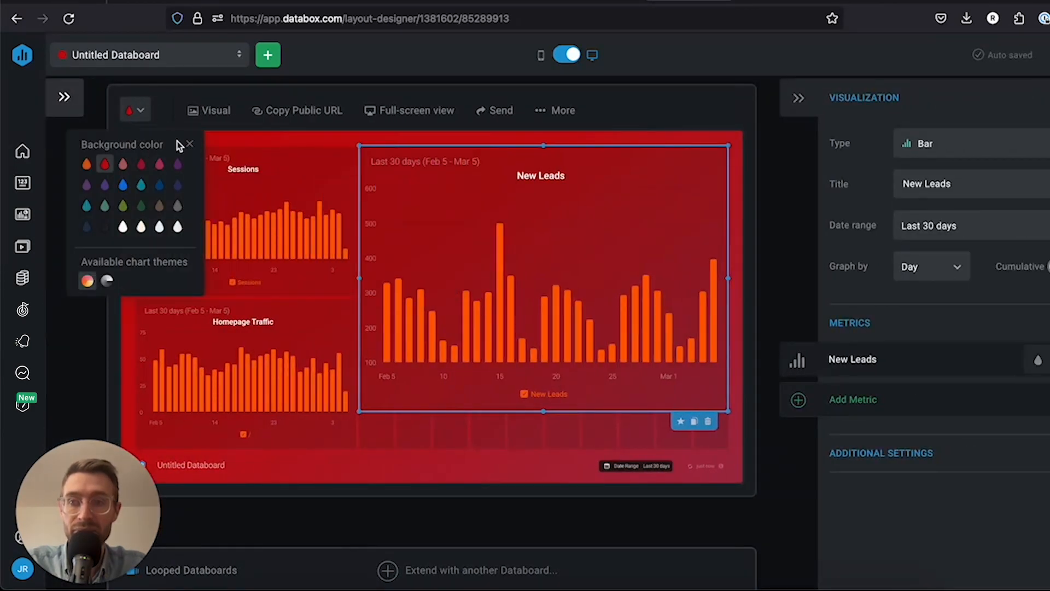
click(177, 164)
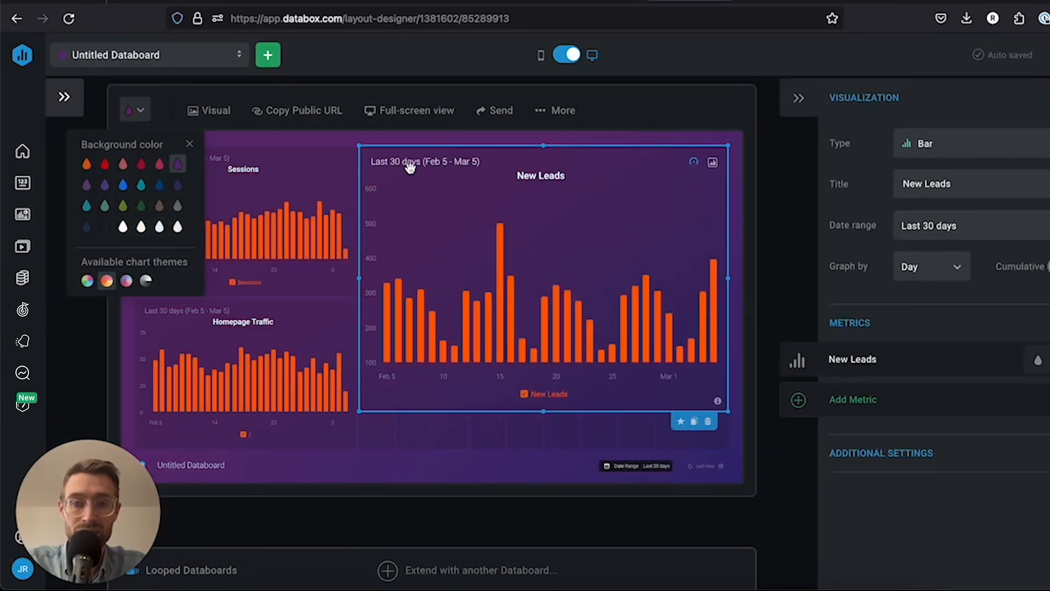
click(620, 95)
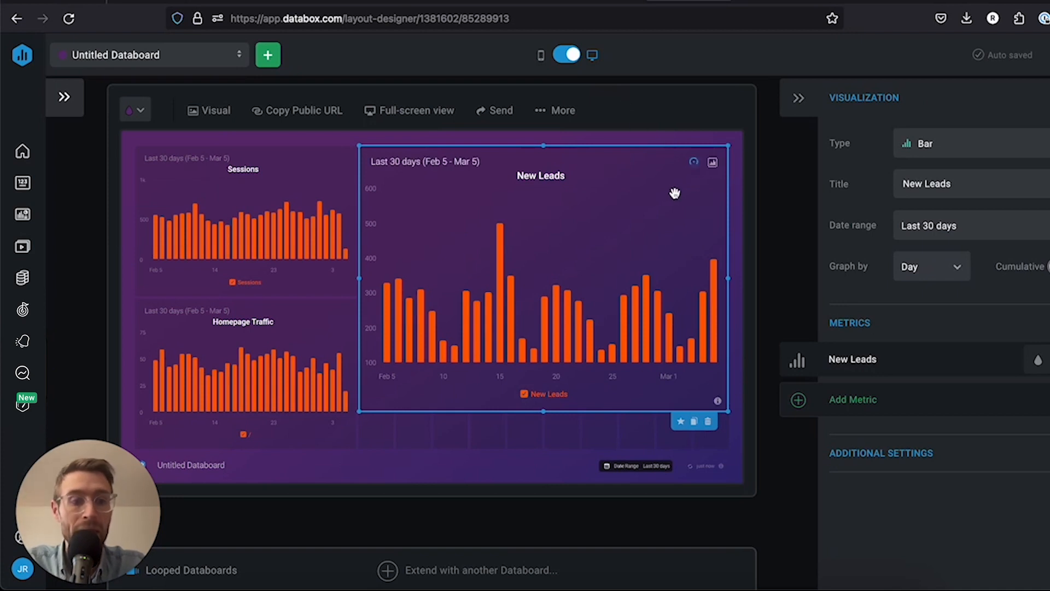
Rename the untitled Databoard as My First Databoard
click(197, 466)
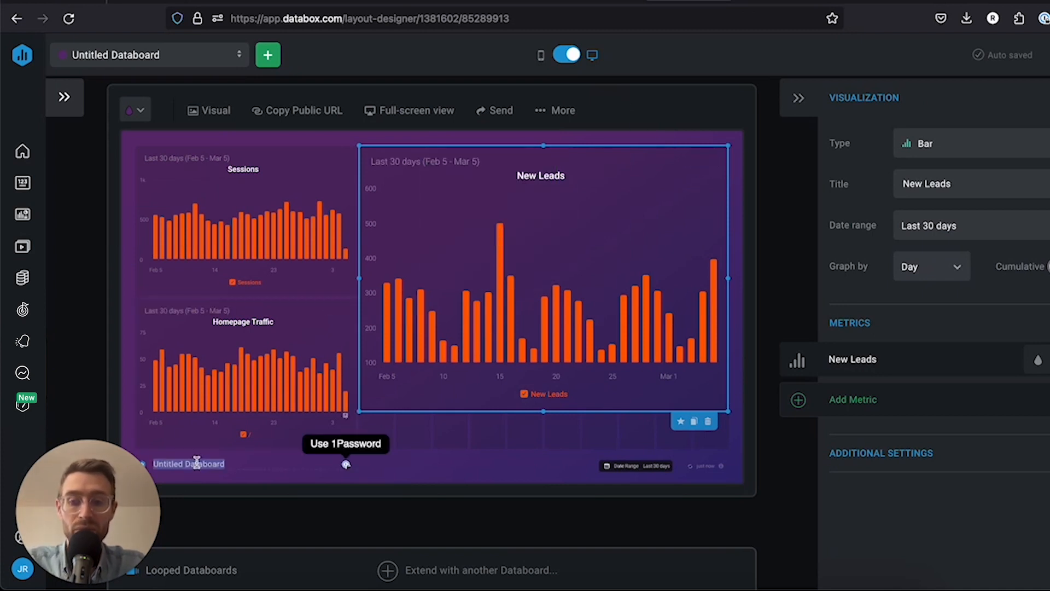
text(My First D)
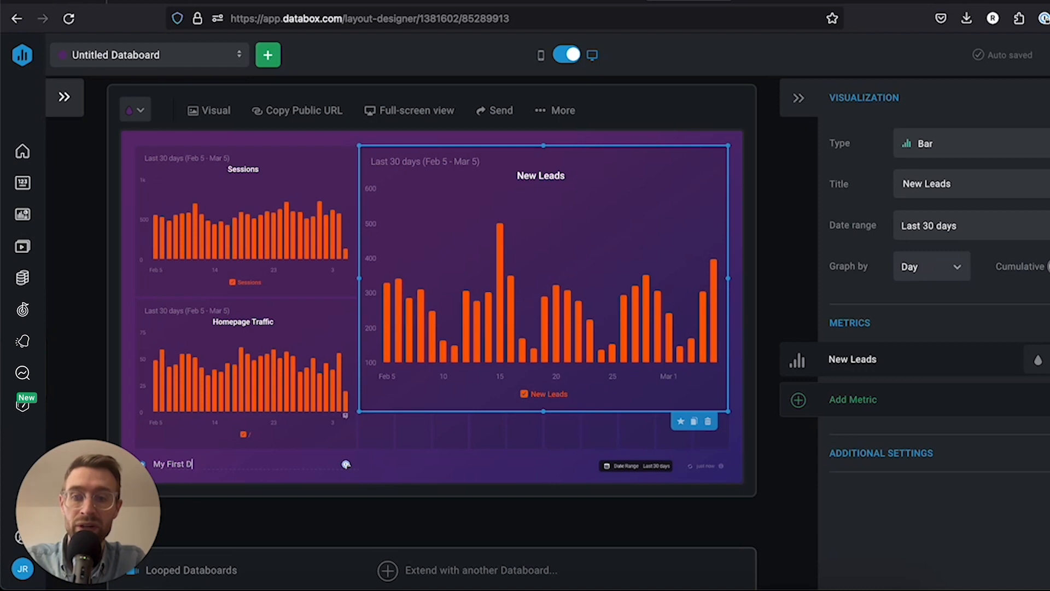
text(ataboards)
click(466, 486)
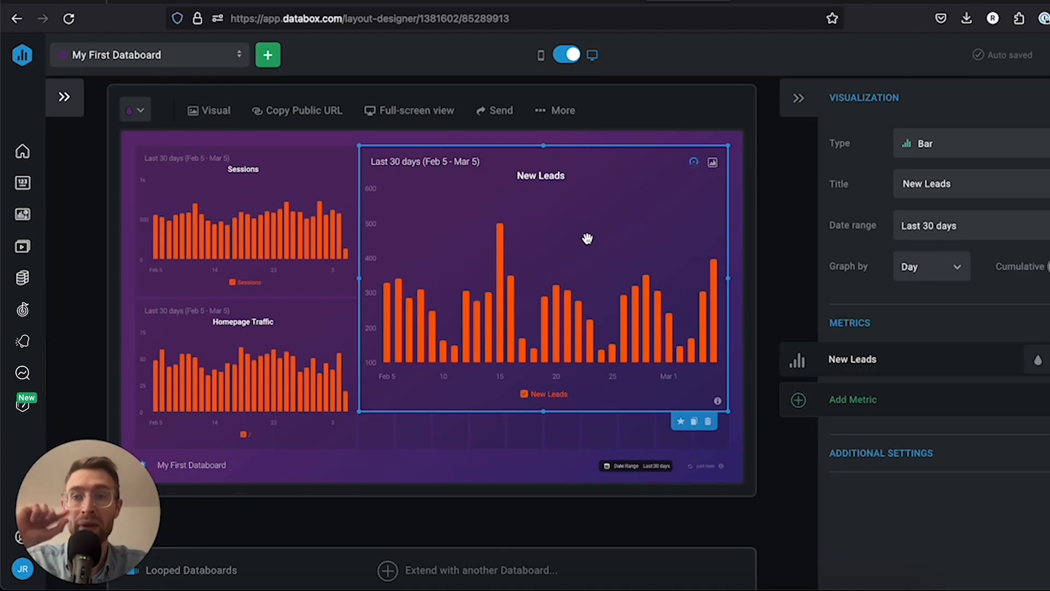
Copy the Databoard's public URL and look over the additional settings for its shareable link
click(329, 115)
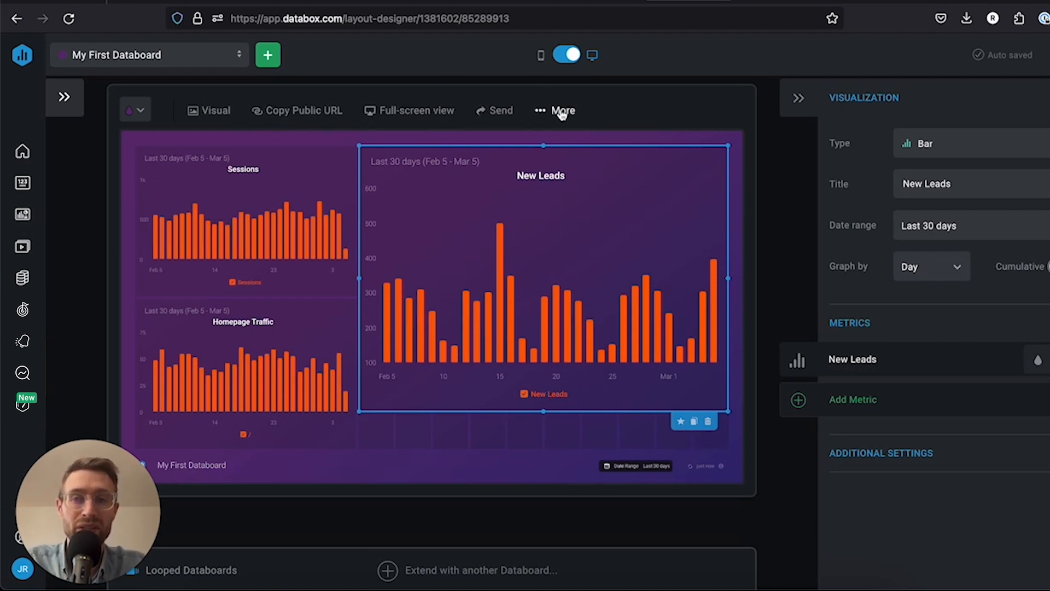
click(296, 110)
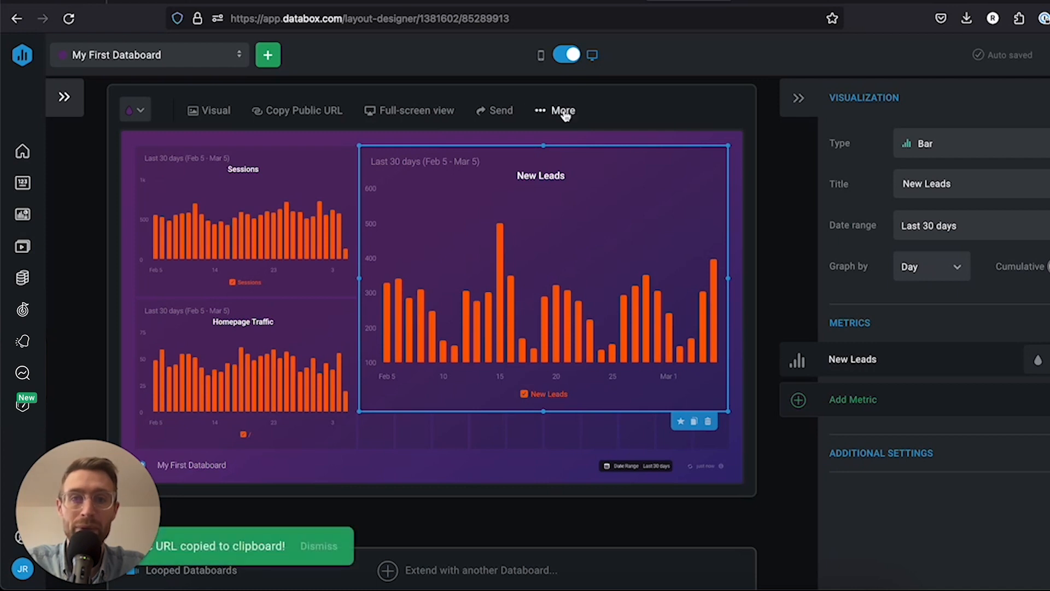
click(498, 111)
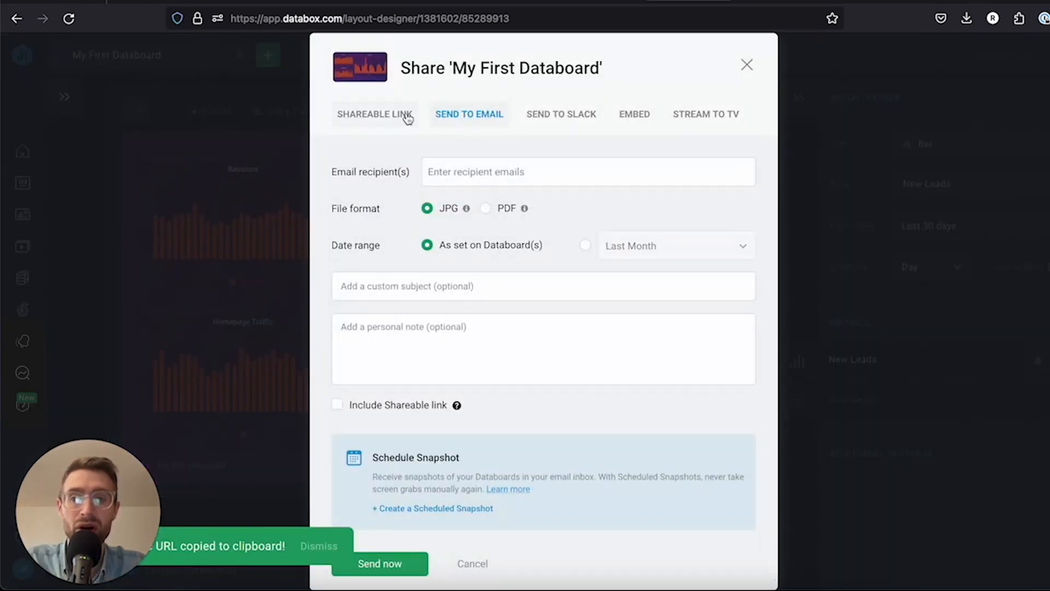
click(396, 114)
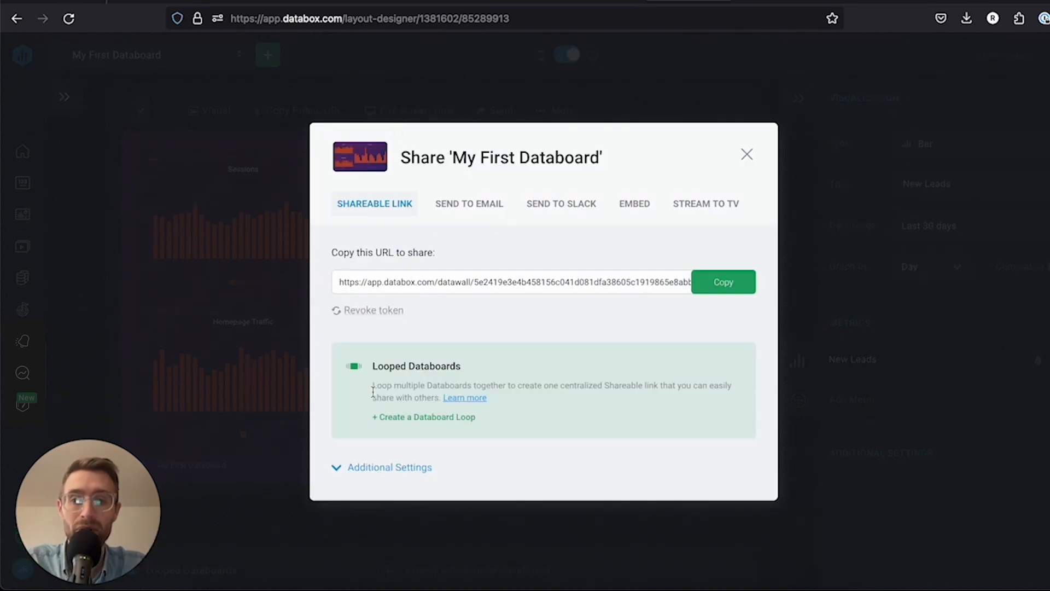
click(406, 466)
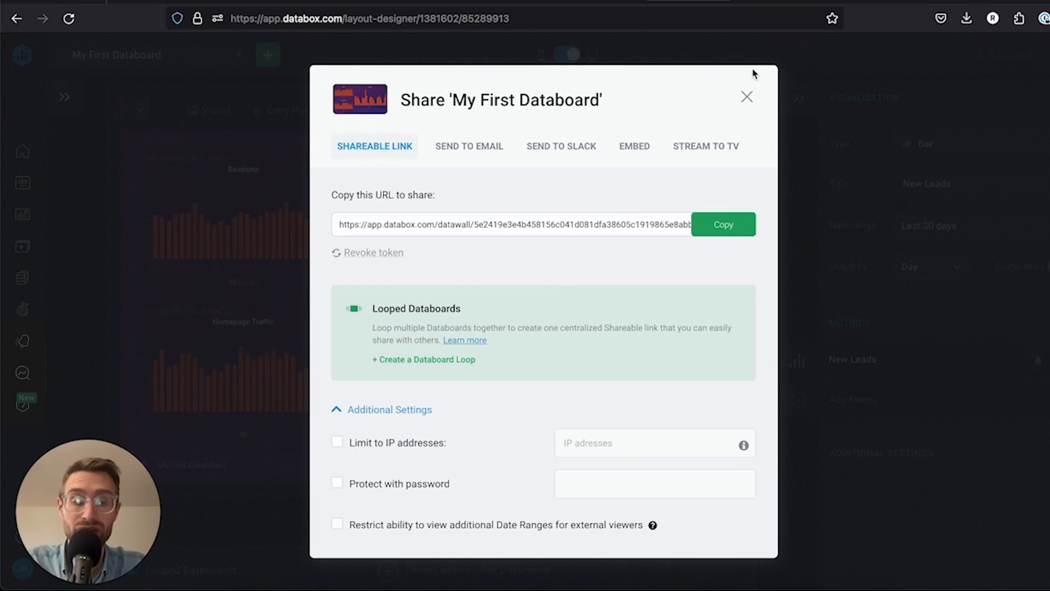
click(748, 97)
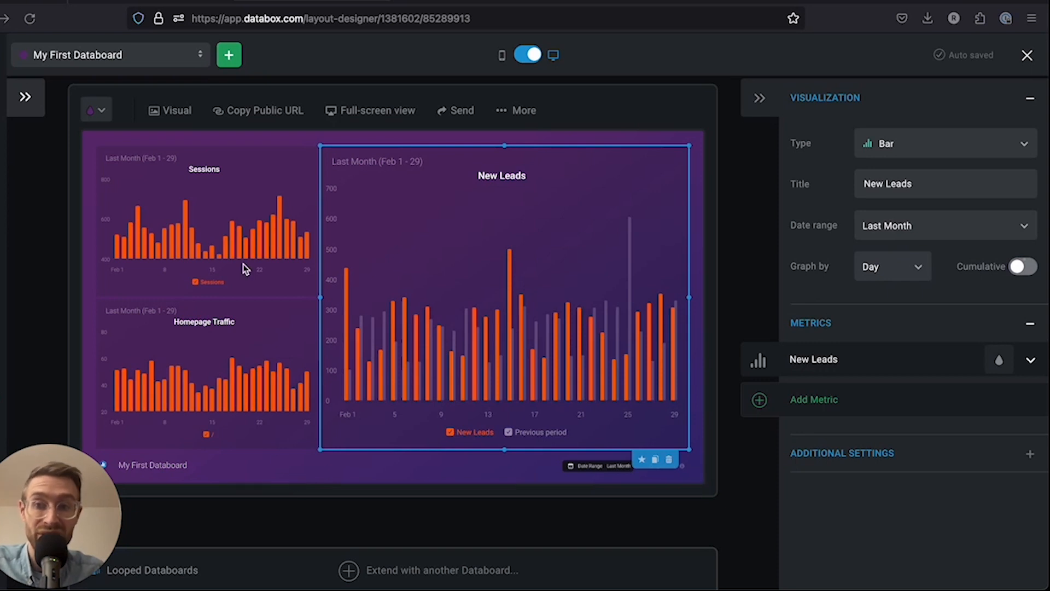
Review the Databoard's advanced visual settings for background, chart theme and company logo without saving changes
click(181, 113)
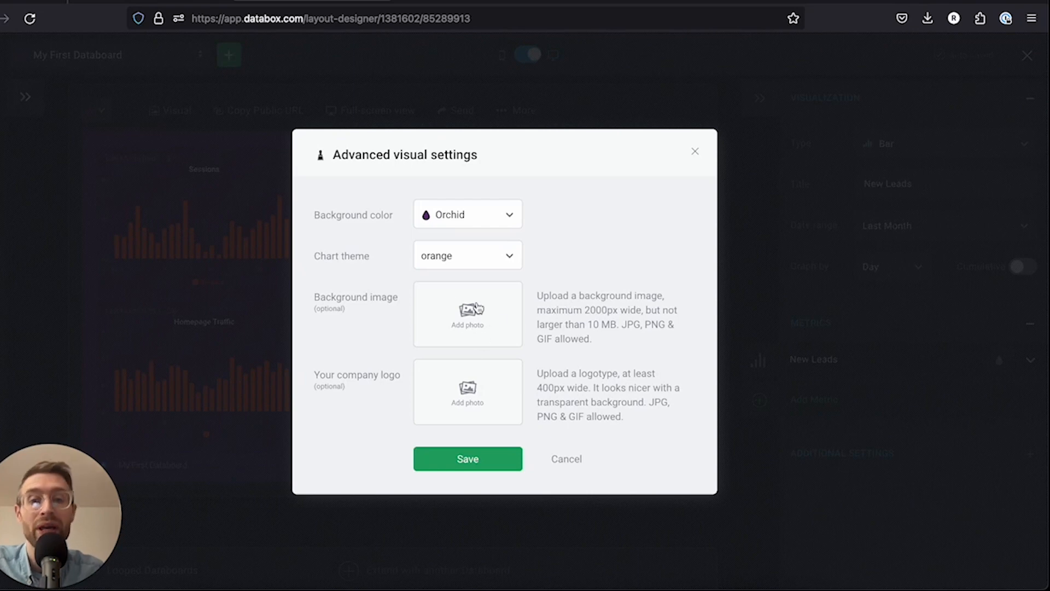
click(566, 458)
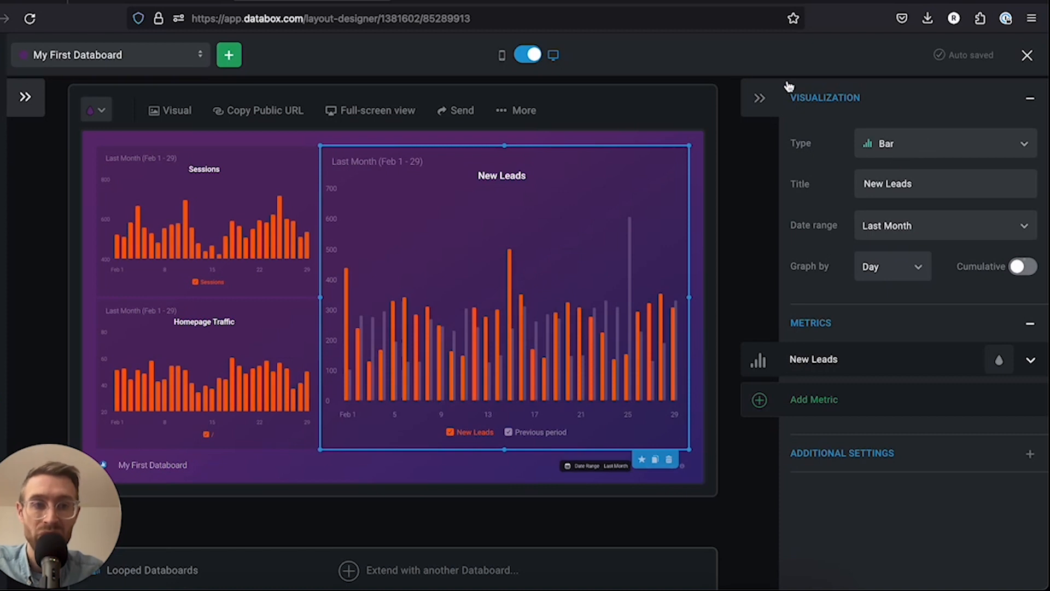
Try the Line visualization type on the New Leads Datablock and switch it back to Bar
click(930, 144)
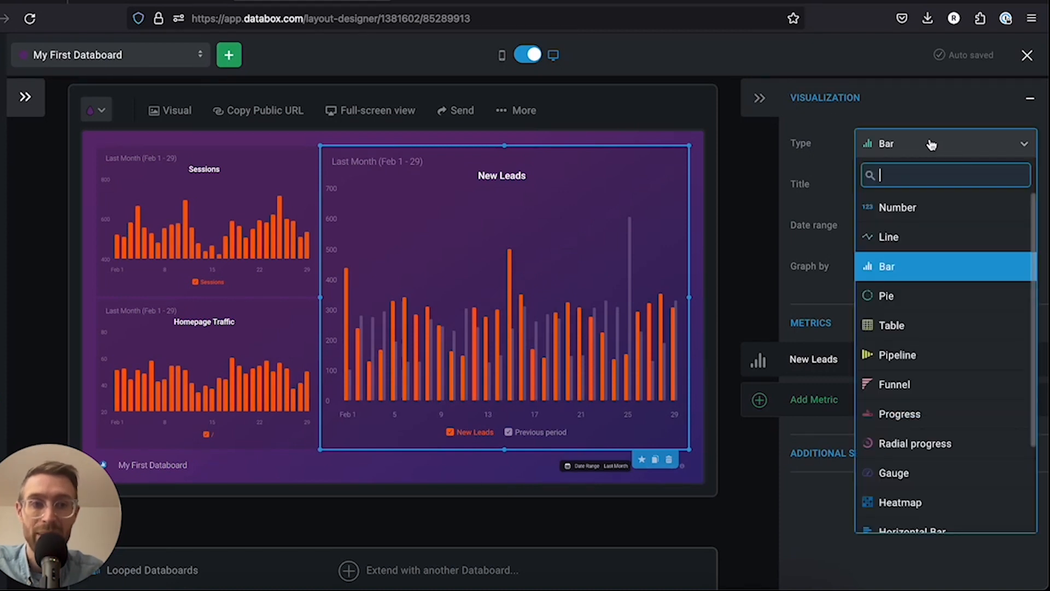
click(924, 239)
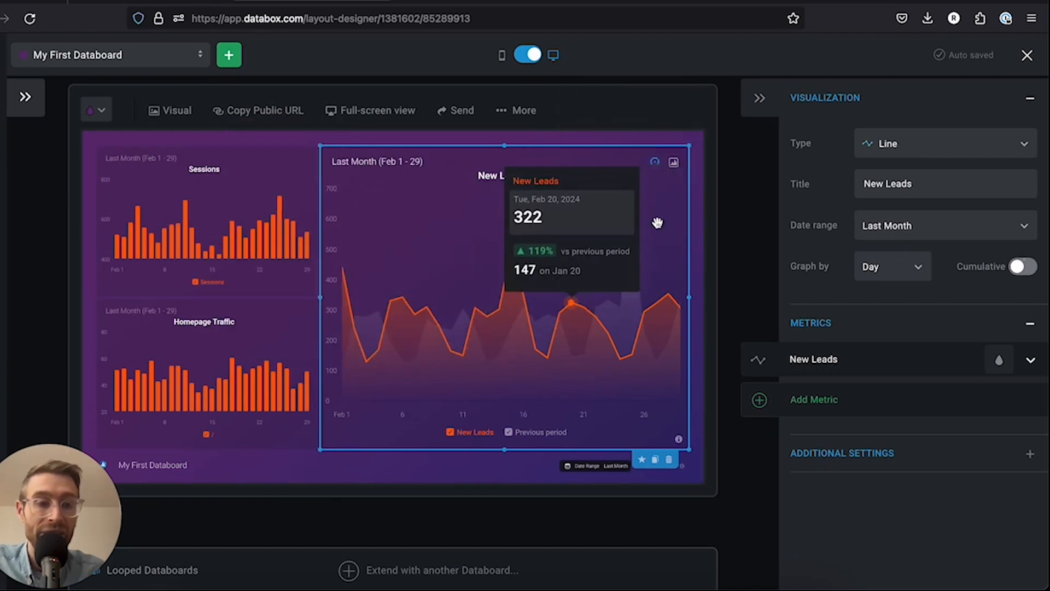
click(898, 148)
click(920, 269)
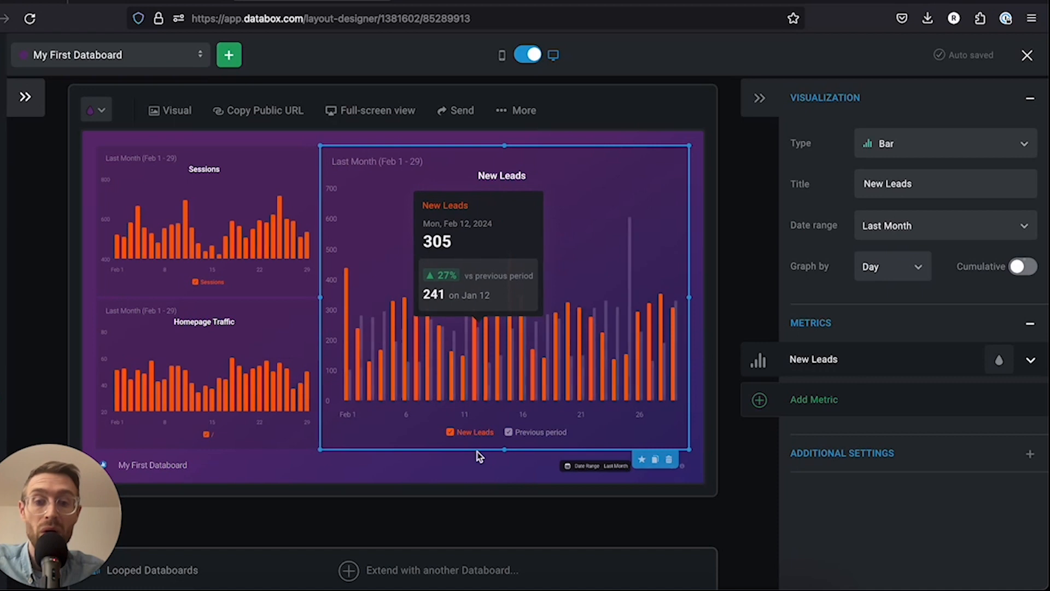
Review the Databoard's date range choices and the New Leads Datablock's additional settings
click(614, 467)
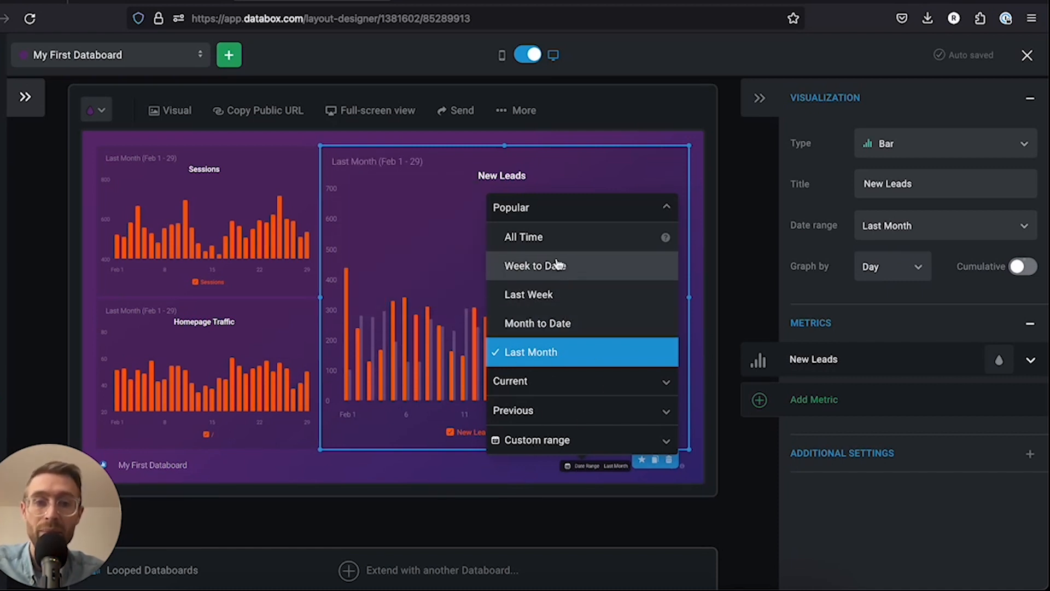
click(464, 482)
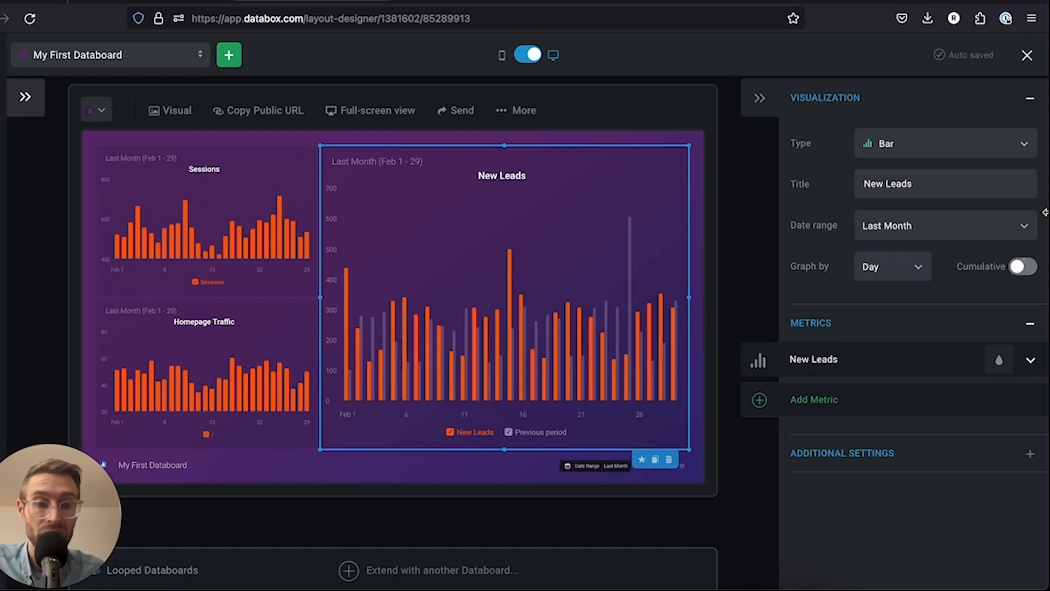
click(897, 453)
scroll(891, 452, down, 3)
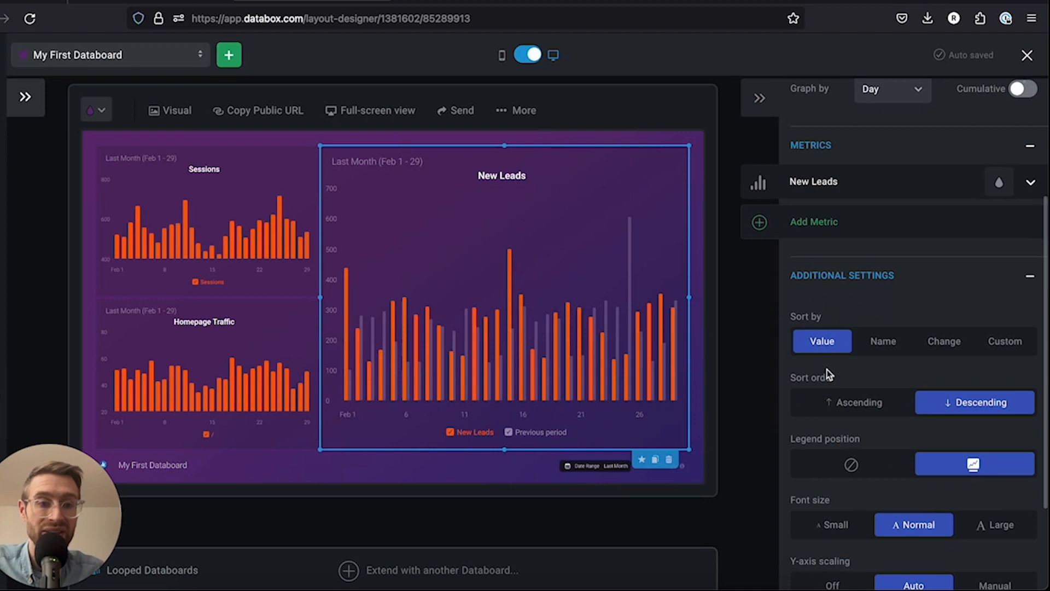
scroll(876, 361, down, 2)
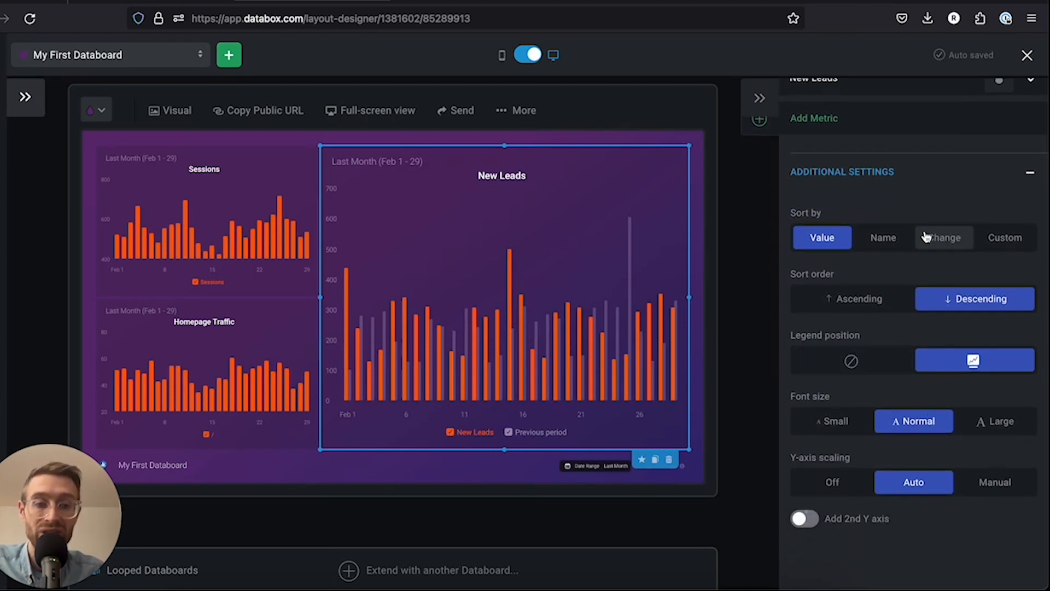
click(1032, 176)
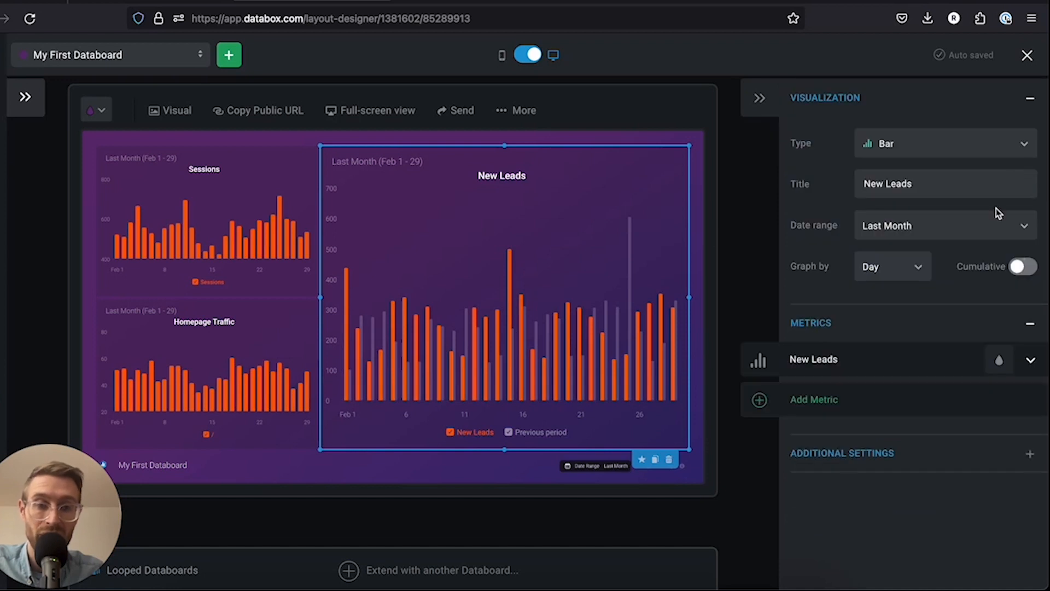
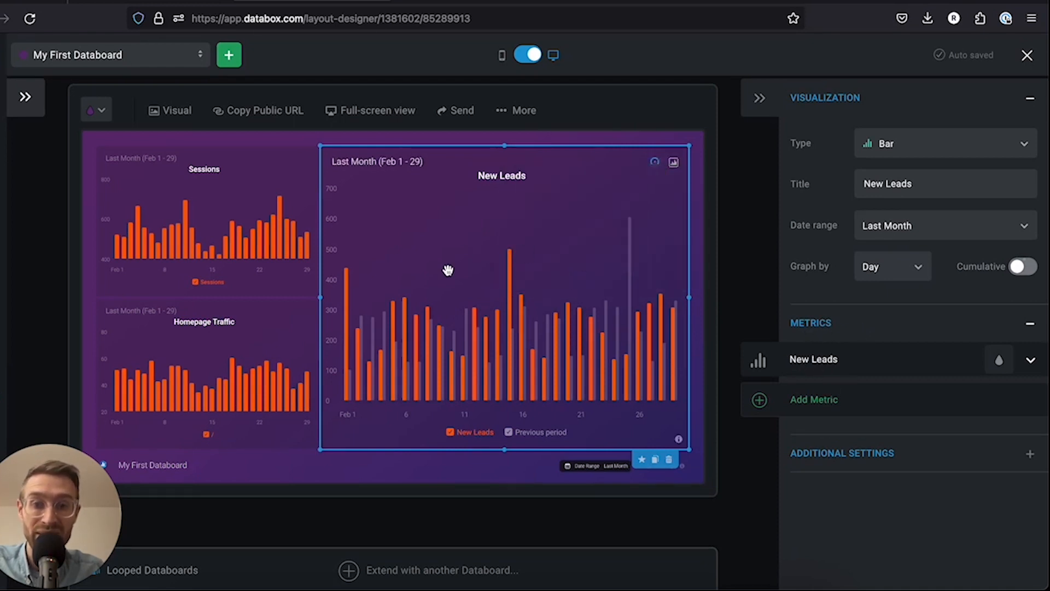
Add the Acme HubSpot CRM Deals Created metric as a second metric in the New Leads Datablock
click(825, 401)
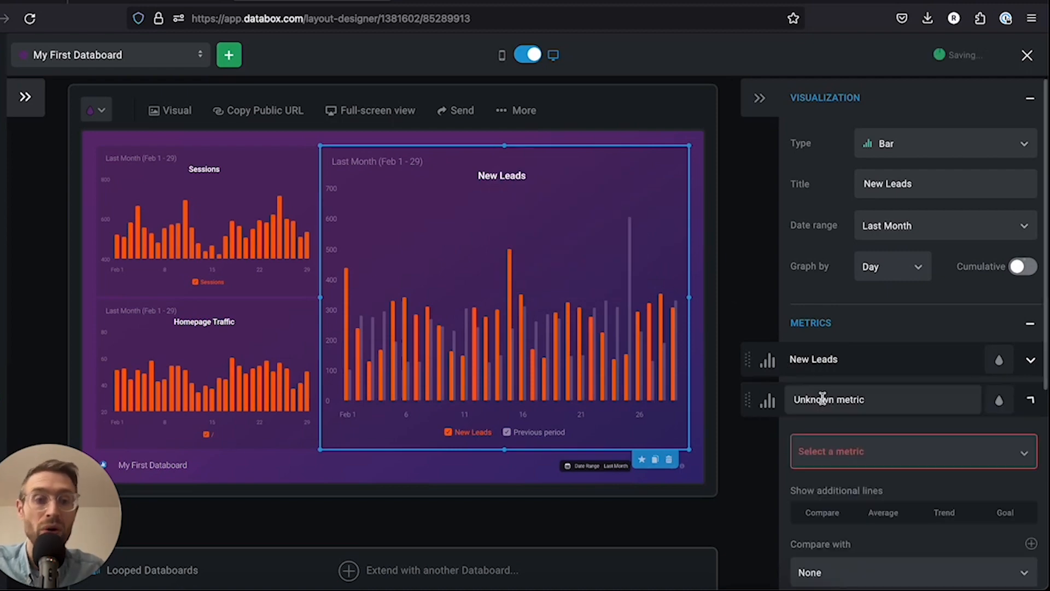
click(865, 442)
text(deals)
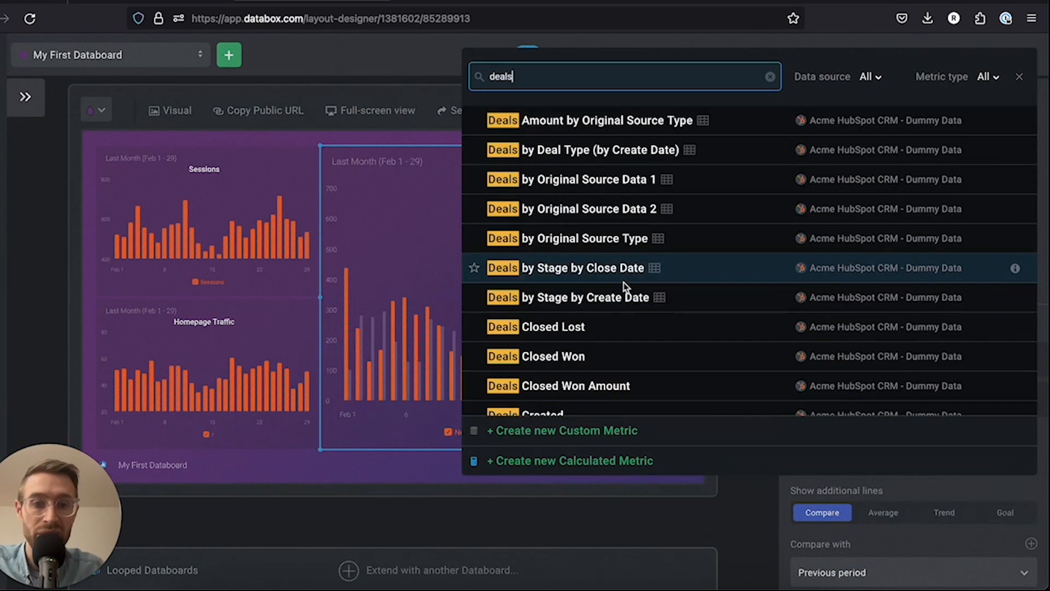
scroll(612, 307, down, 2)
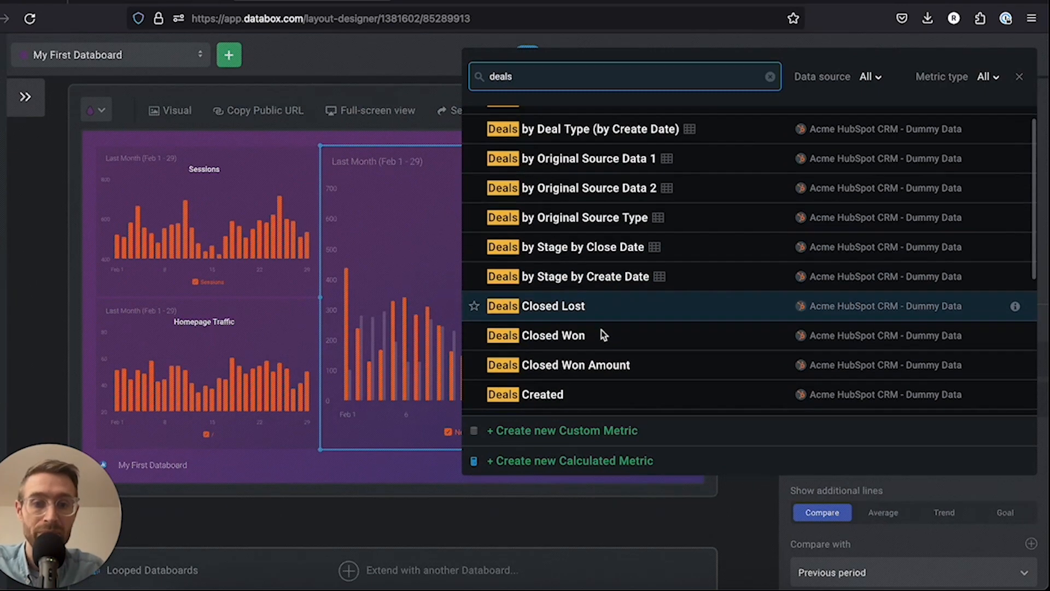
click(584, 354)
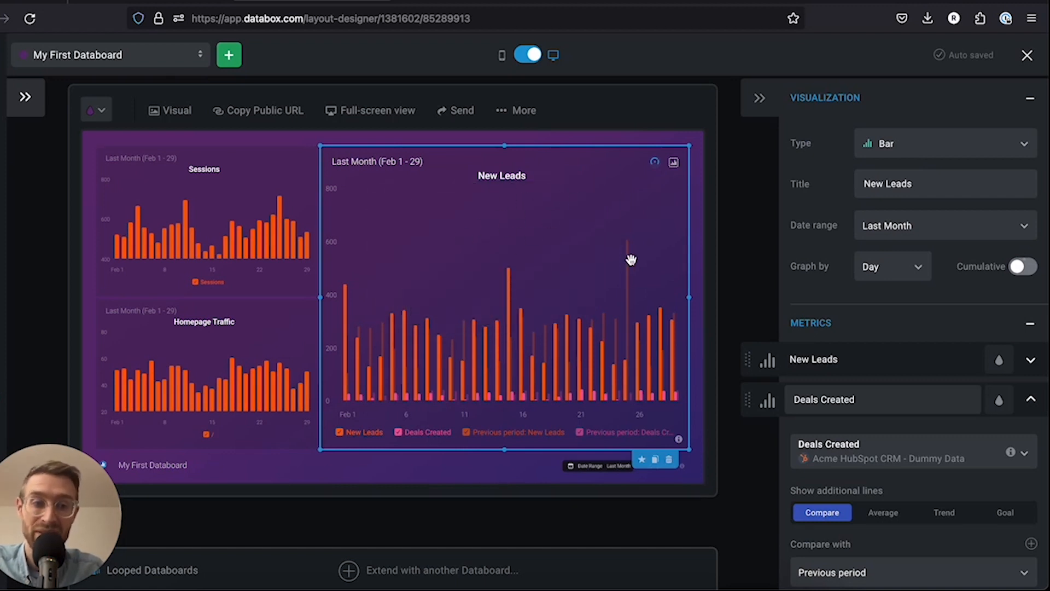
scroll(868, 340, down, 3)
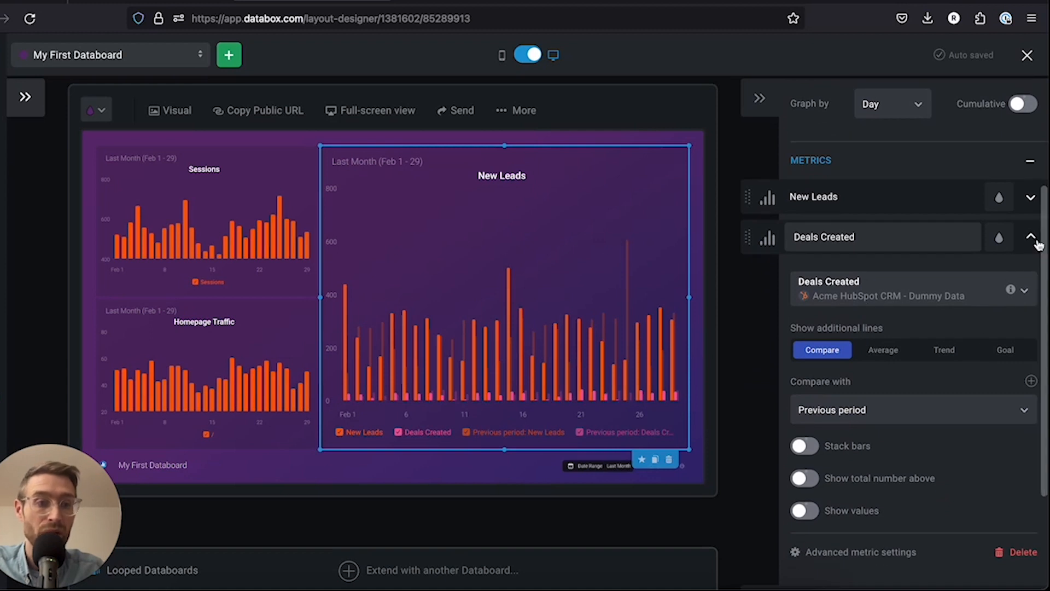
click(1037, 241)
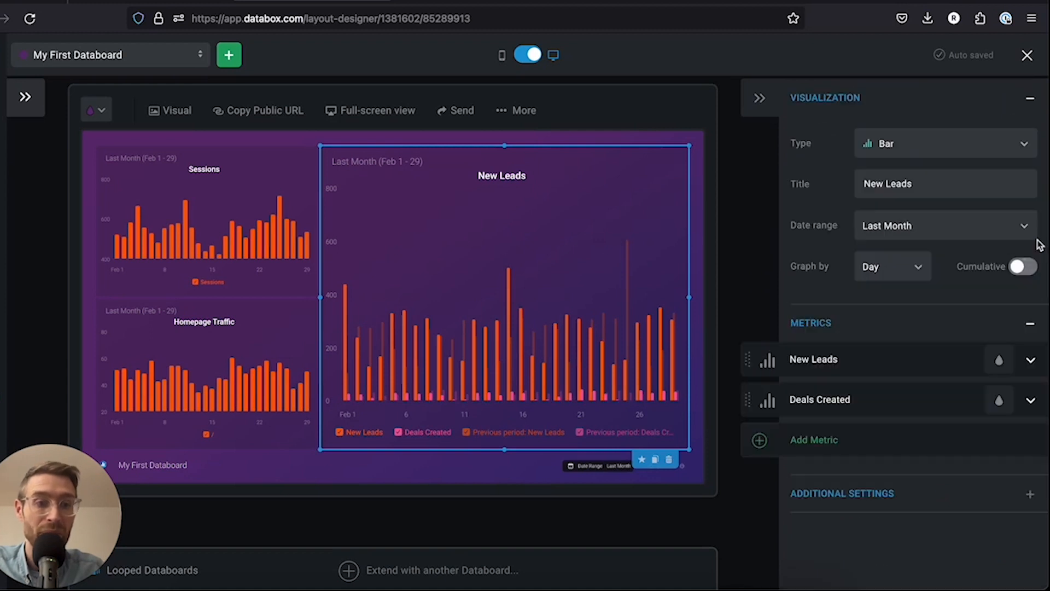
Delete the Deals Created metric from the New Leads Datablock
click(1033, 402)
scroll(1012, 419, down, 3)
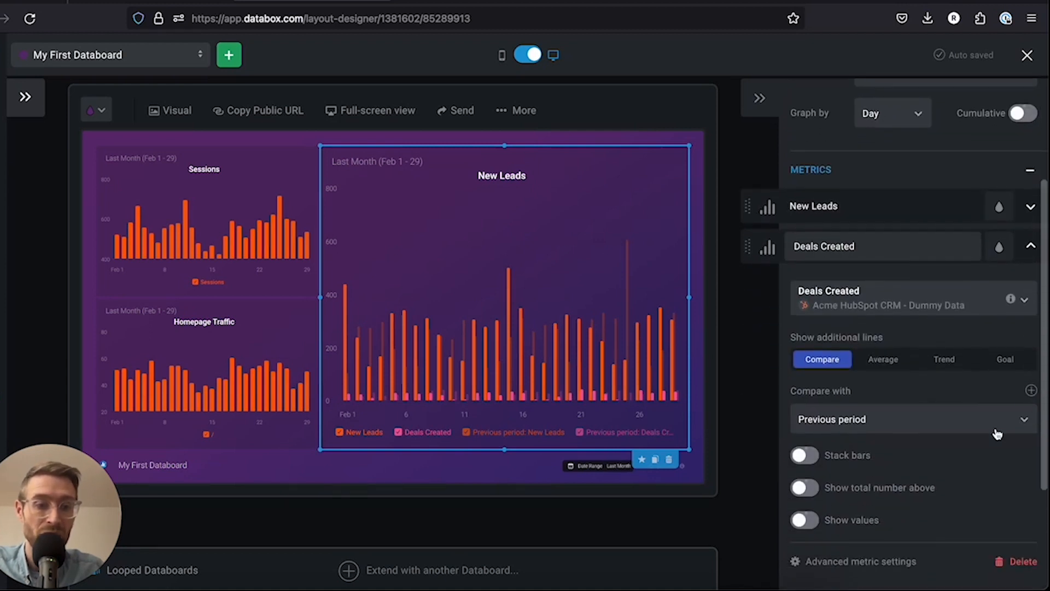
click(1024, 562)
click(476, 343)
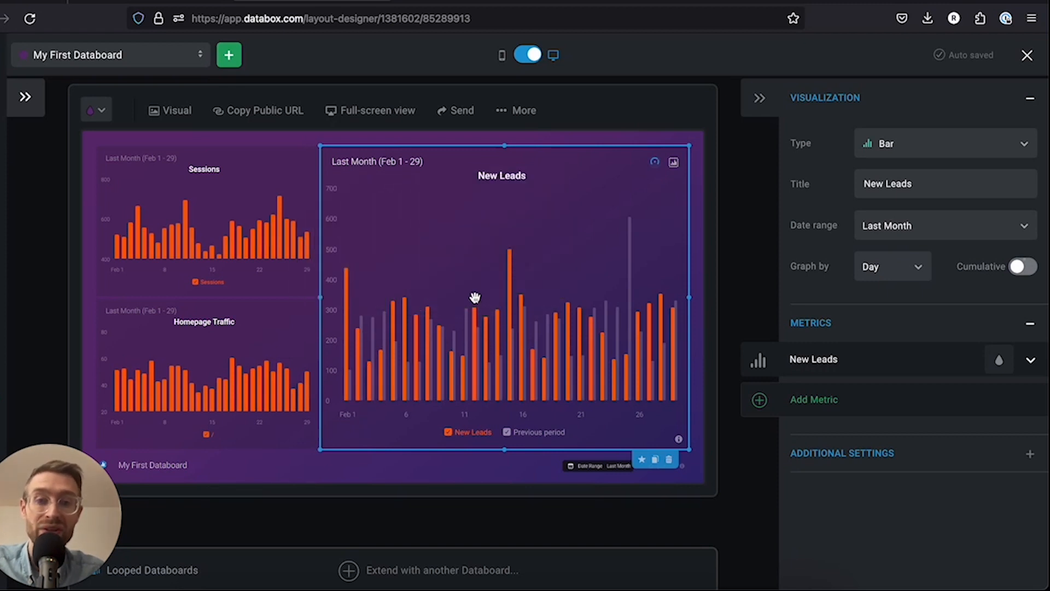
Place a text visualization on the Databoard to the left of the Homepage Traffic chart
click(28, 102)
click(159, 181)
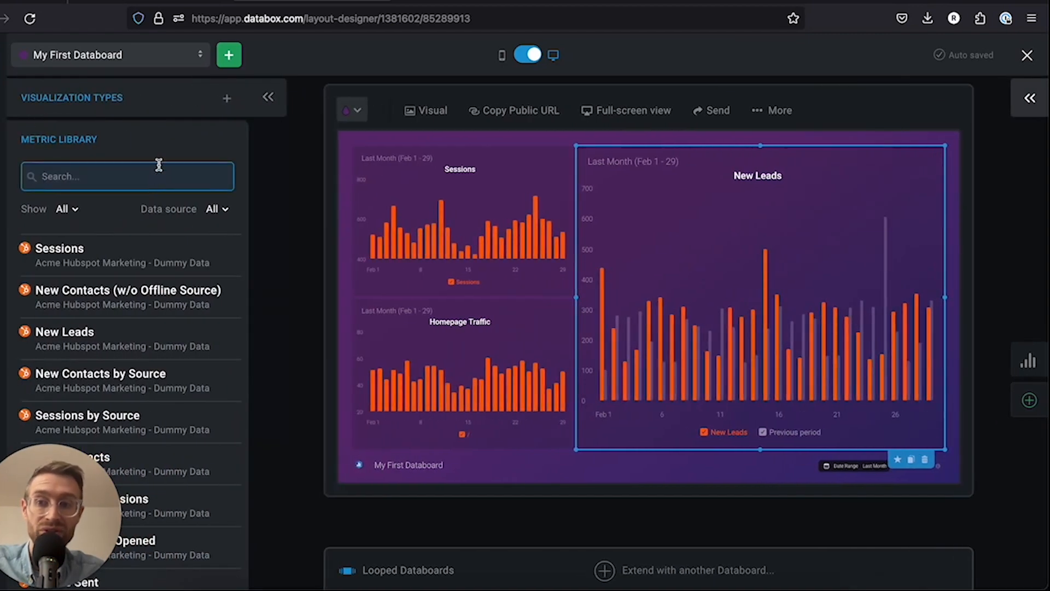
click(226, 99)
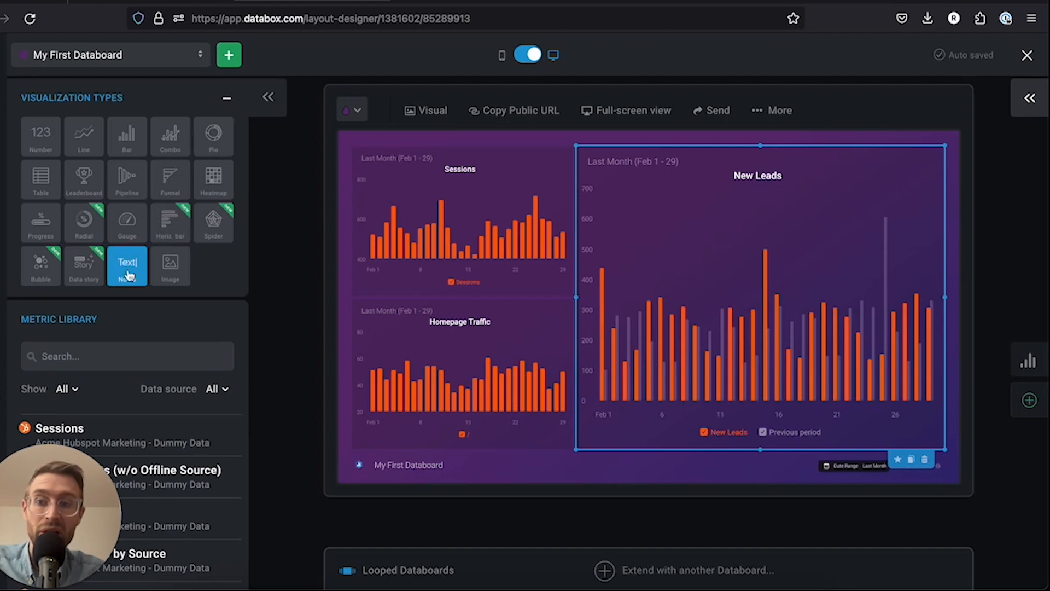
drag(126, 280, 386, 338)
click(959, 241)
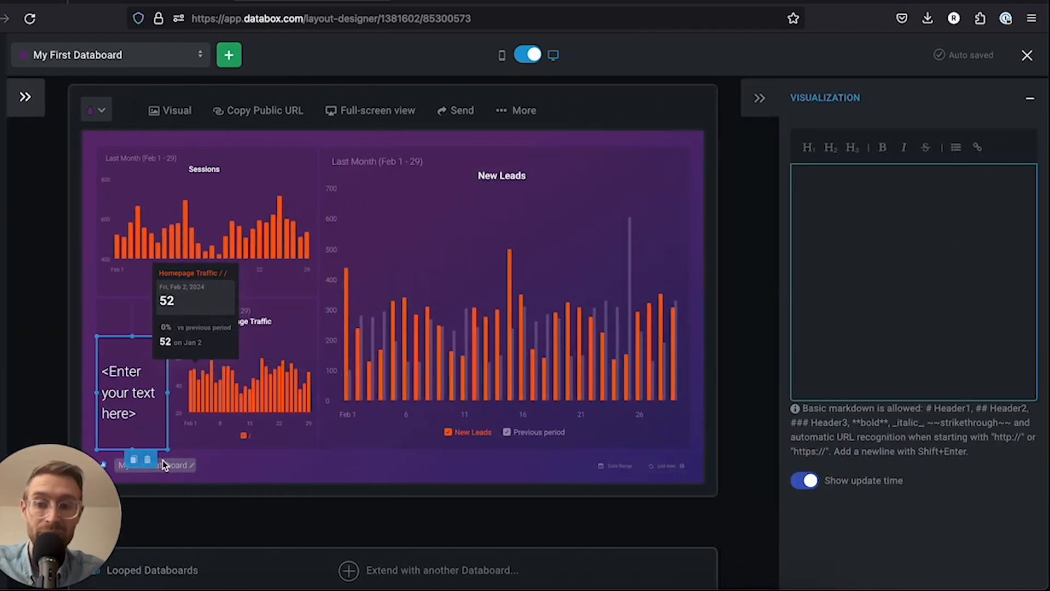
Delete the empty text Datablock beside Homepage Traffic
click(146, 460)
click(386, 389)
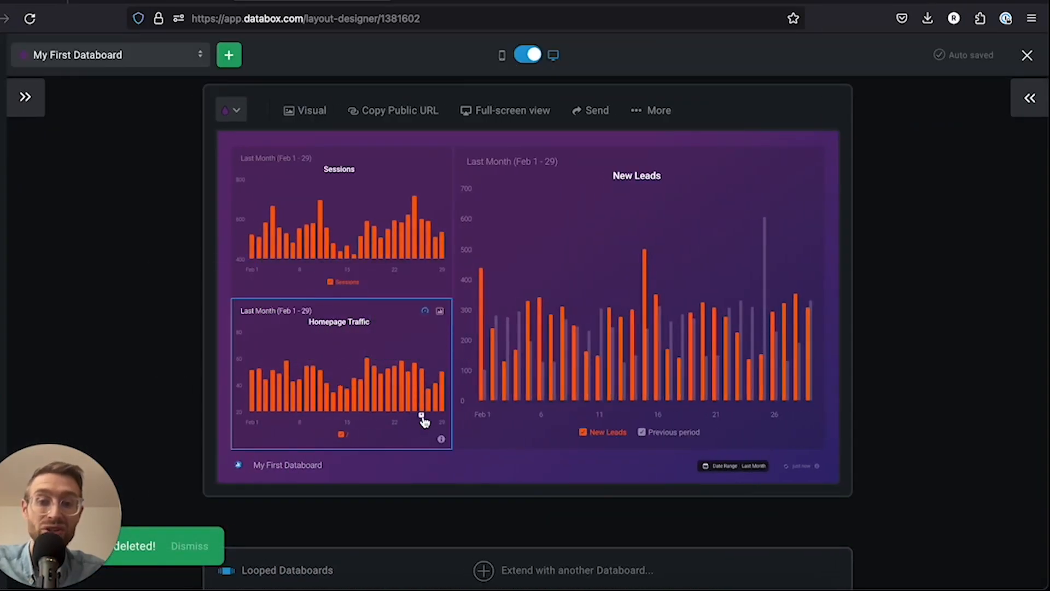
Examine the annotation form for 20 Feb 2024 on the Homepage Traffic chart and close it without saving
click(523, 386)
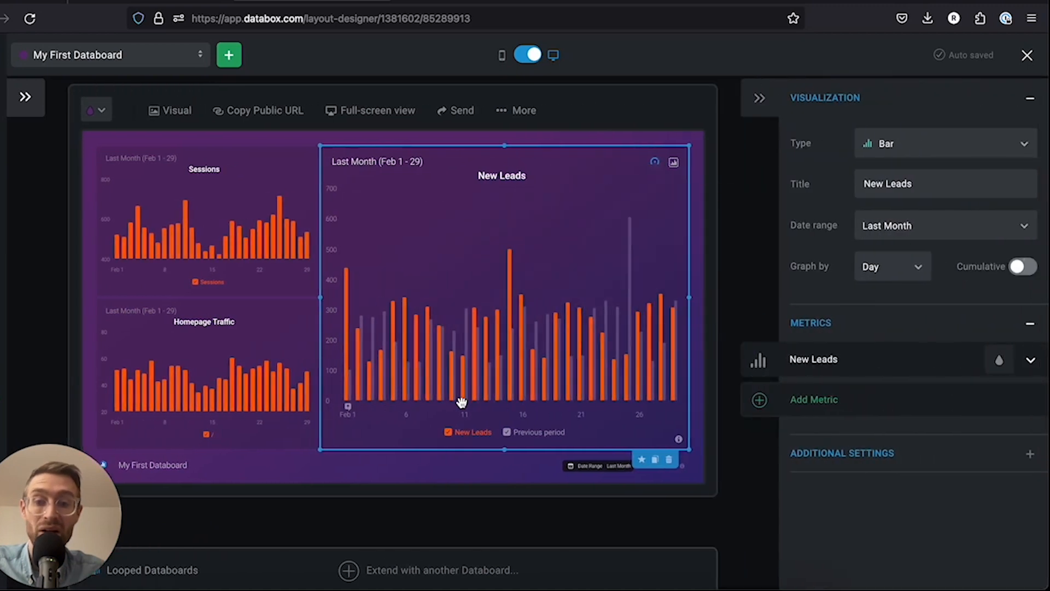
click(277, 382)
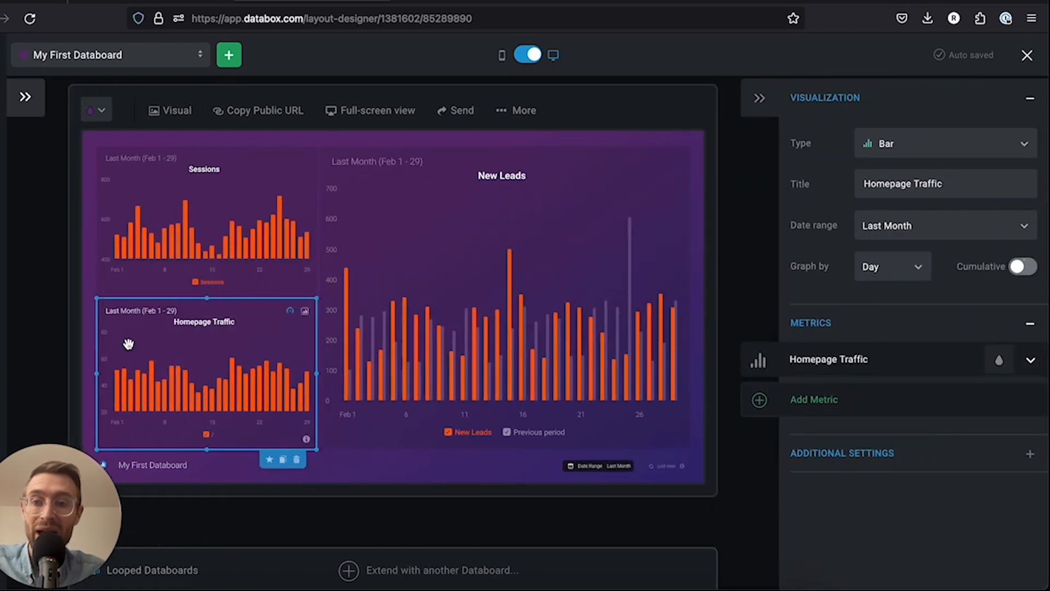
mouse_move(255, 381)
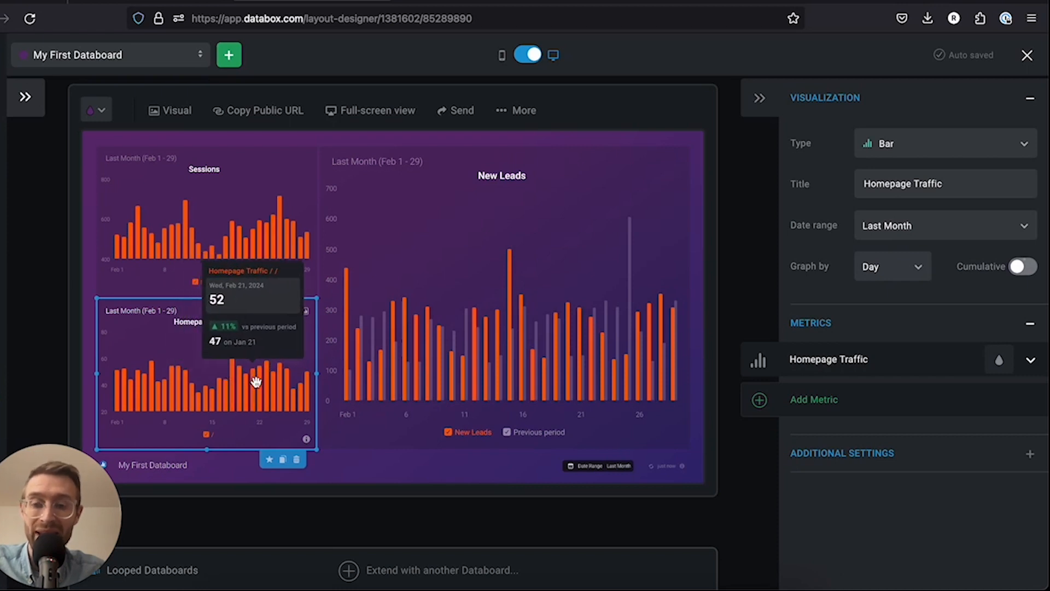
click(247, 417)
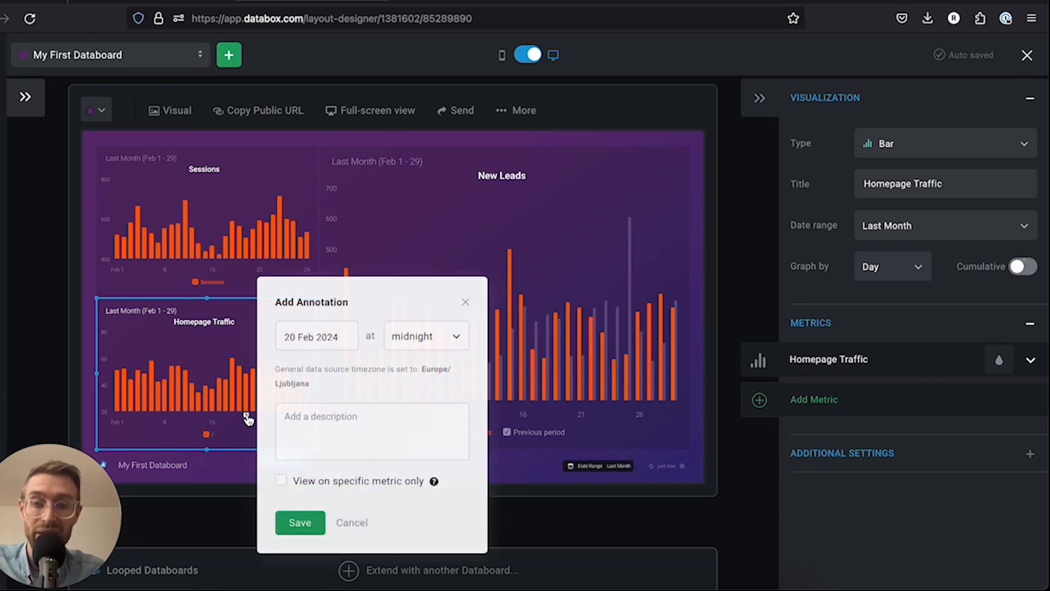
triple_click(400, 298)
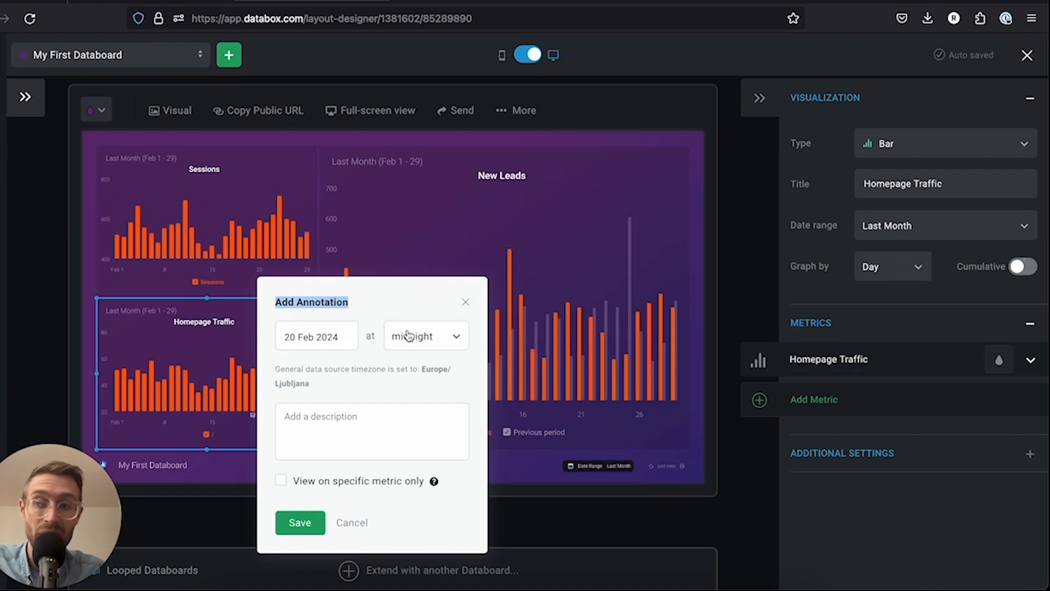
click(379, 415)
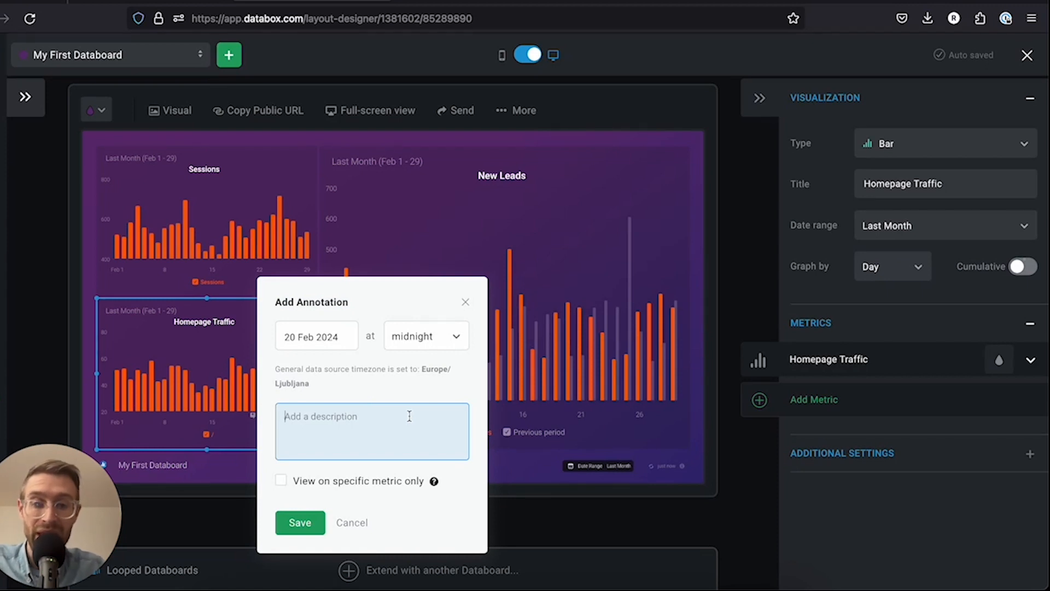
click(465, 302)
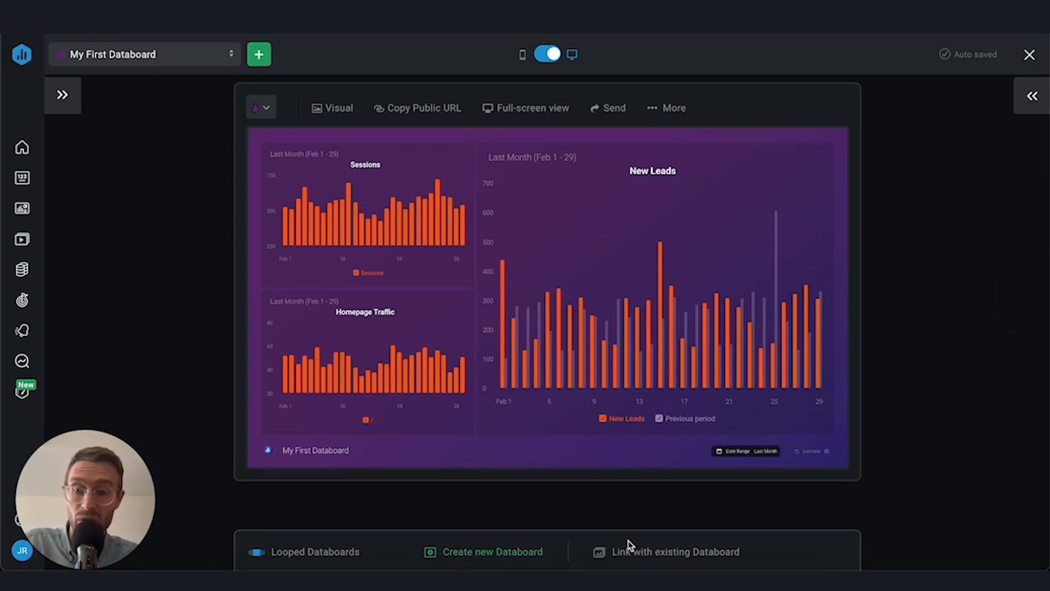
Link the existing Databoards created by Me, Marketing: SEO, Marketing: Funnel and Marketing: Brand, into a loop with My First Databoard
click(657, 552)
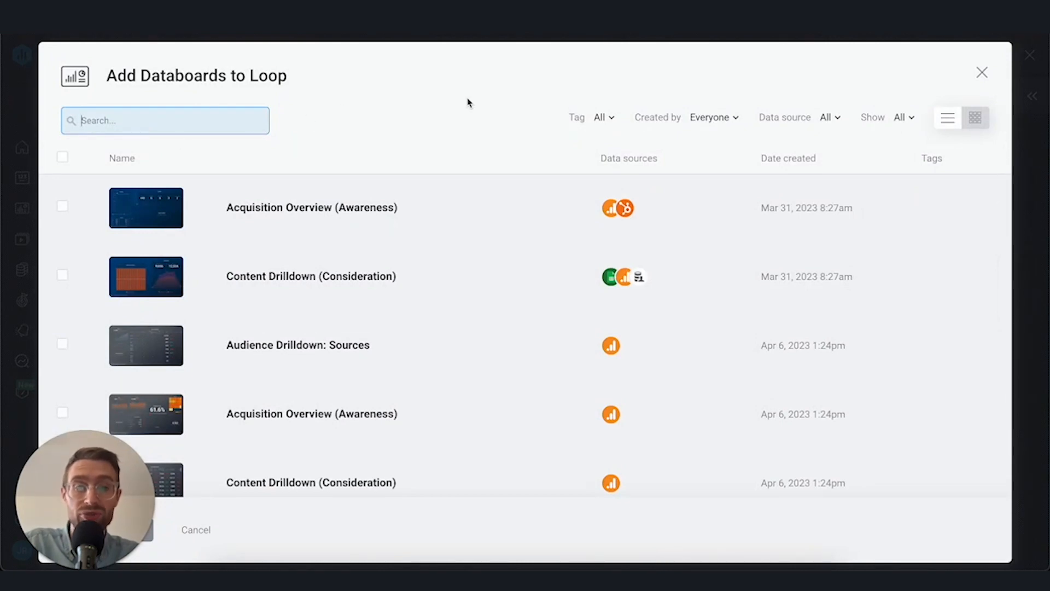
click(729, 120)
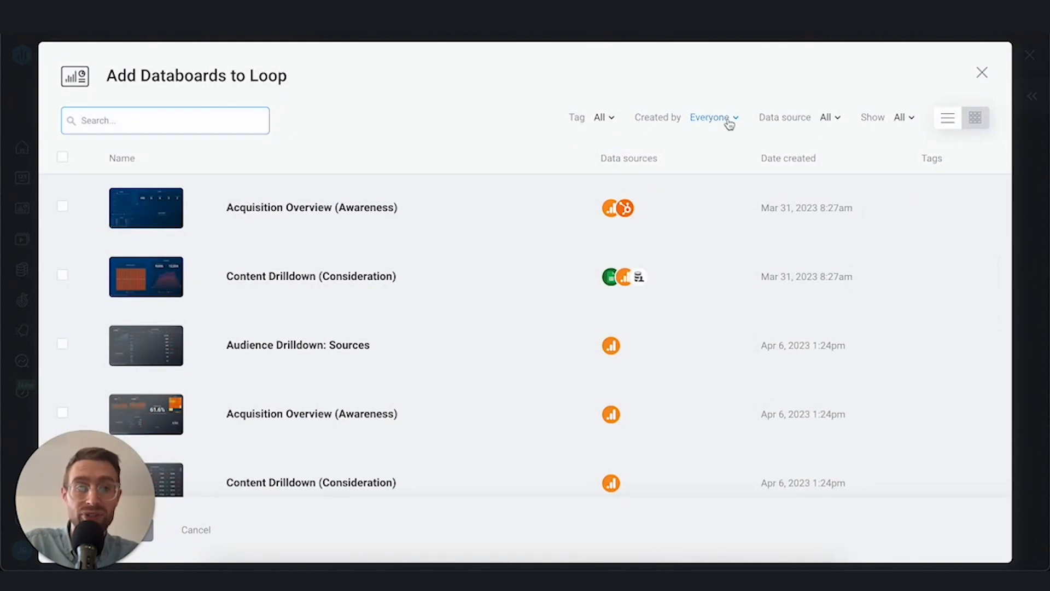
click(706, 167)
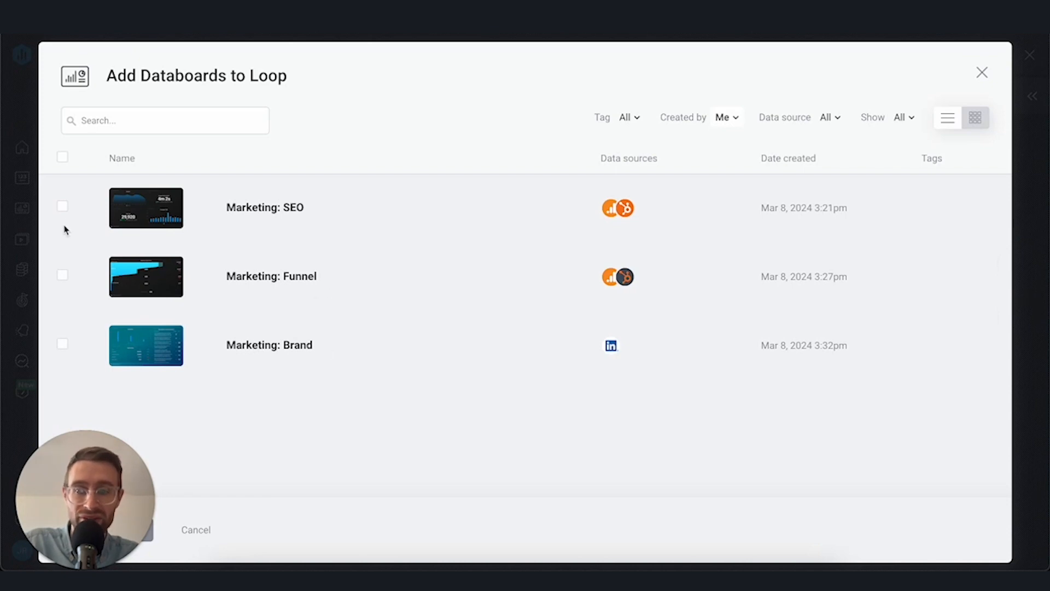
click(62, 206)
click(63, 275)
click(64, 344)
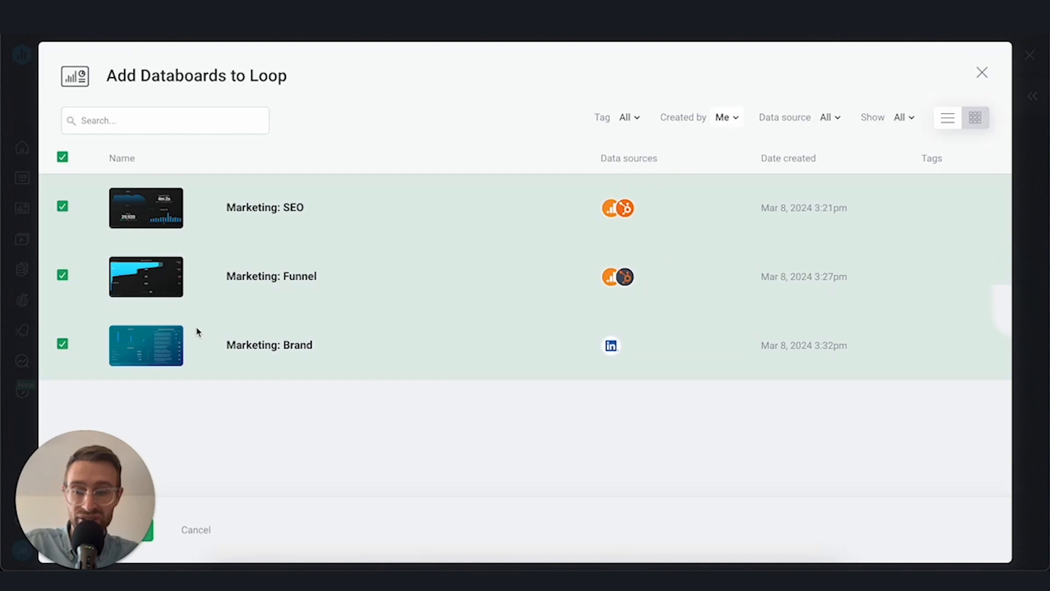
drag(111, 484, 111, 378)
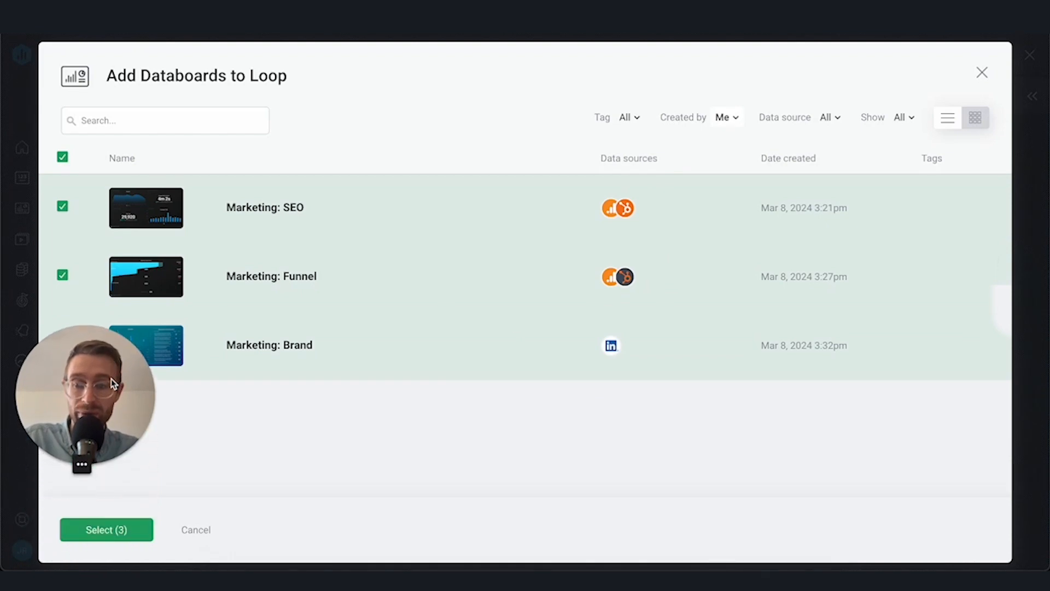
click(122, 531)
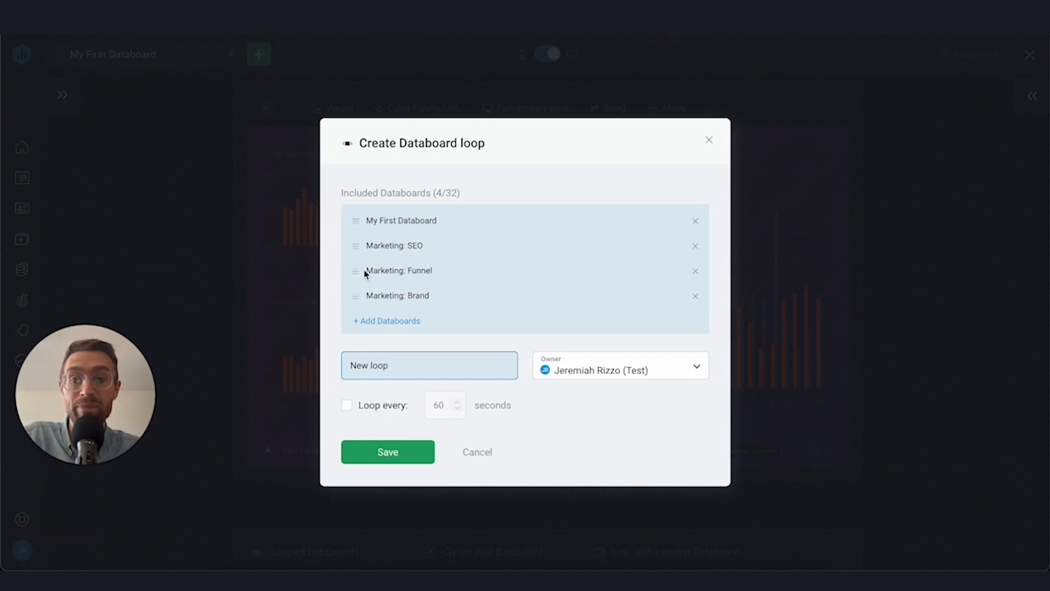
Move Marketing: Brand ahead of Marketing: Funnel in the new loop and name the loop Marketing Overview
drag(354, 301, 359, 272)
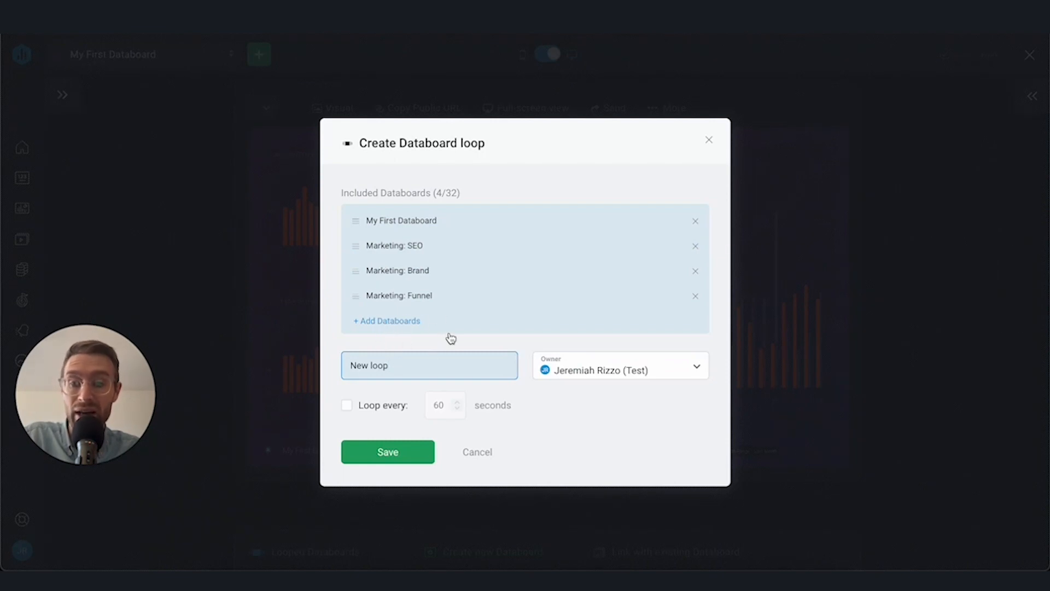
triple_click(429, 365)
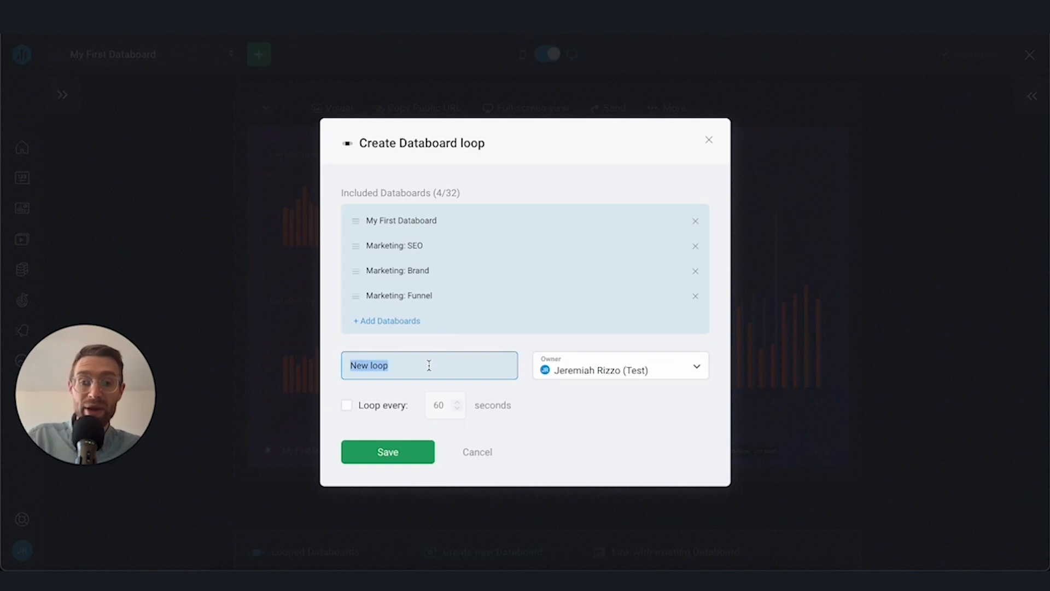
text(Mark)
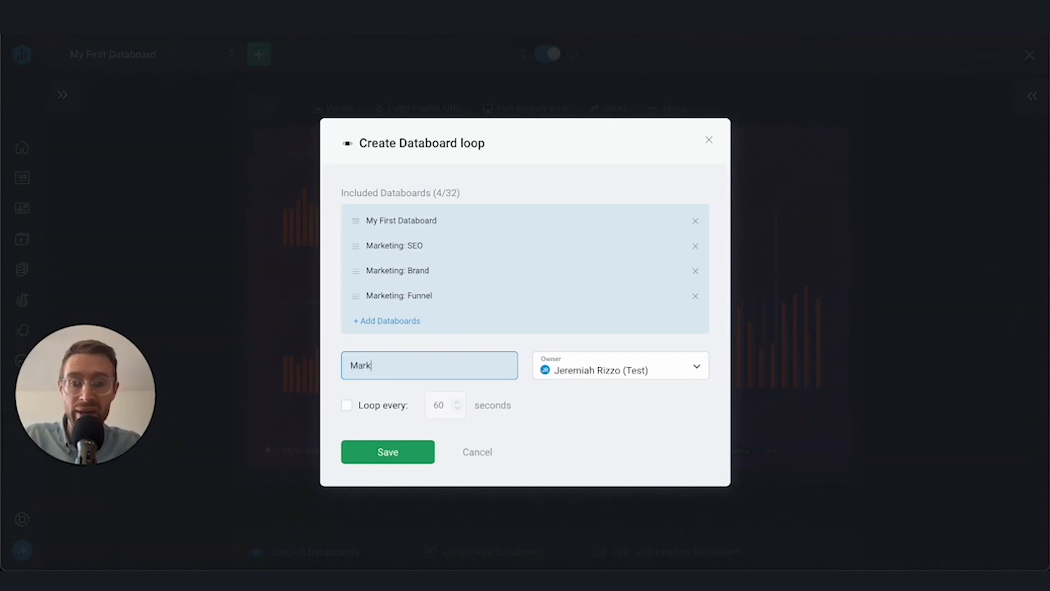
text(eting Overview)
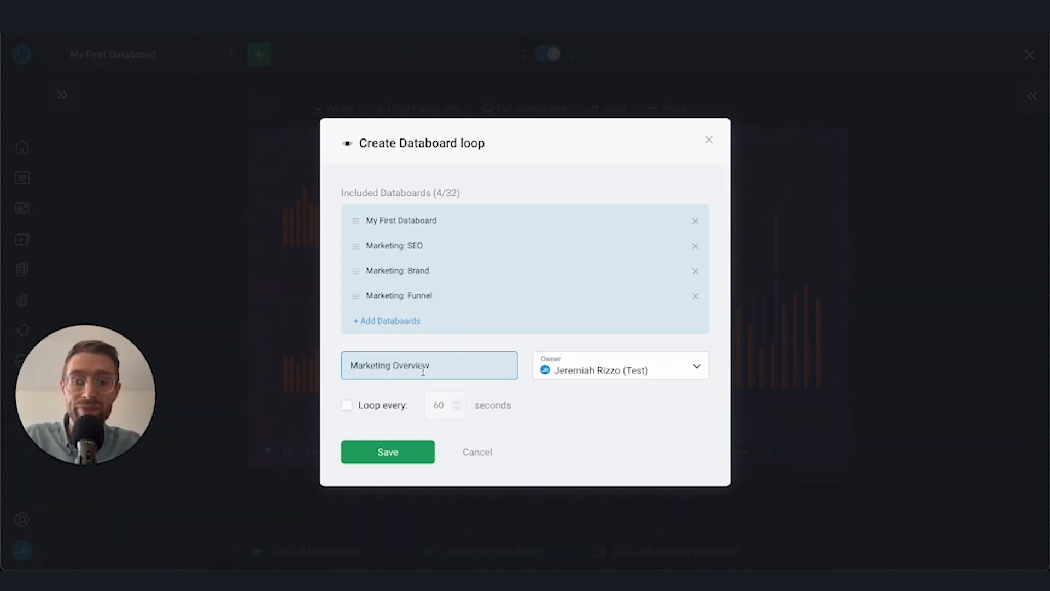
click(415, 390)
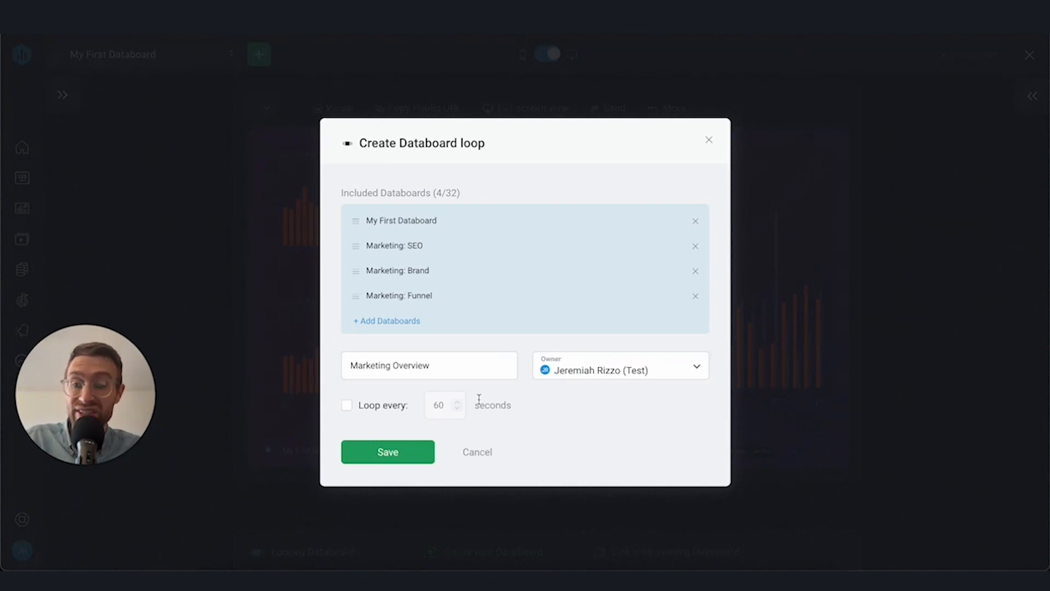
Enable automatic looping every 30 seconds and save the Databoard loop
click(383, 406)
double_click(439, 408)
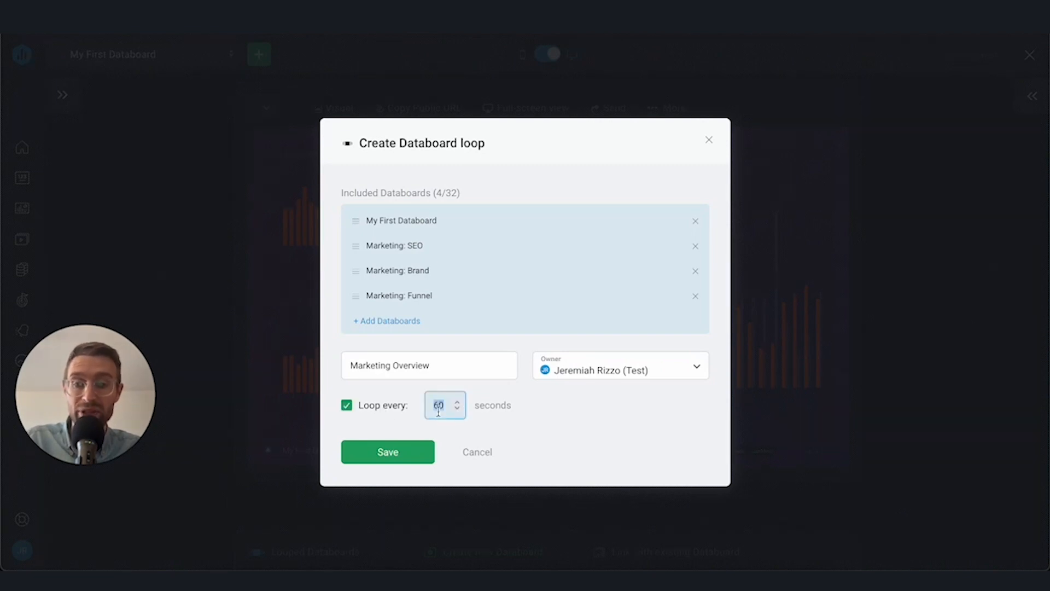
text(30)
click(574, 425)
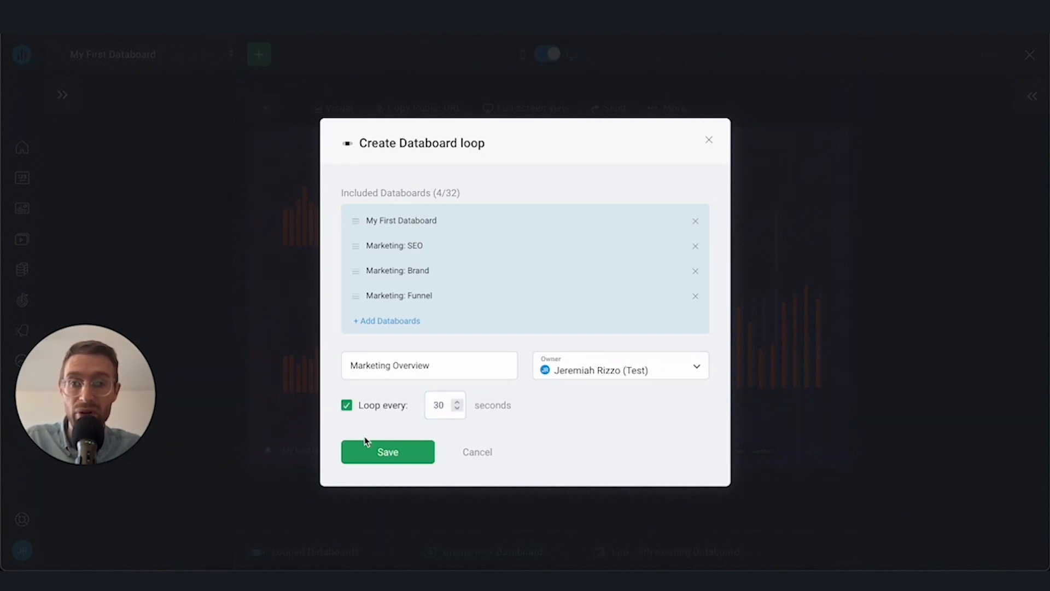
click(387, 457)
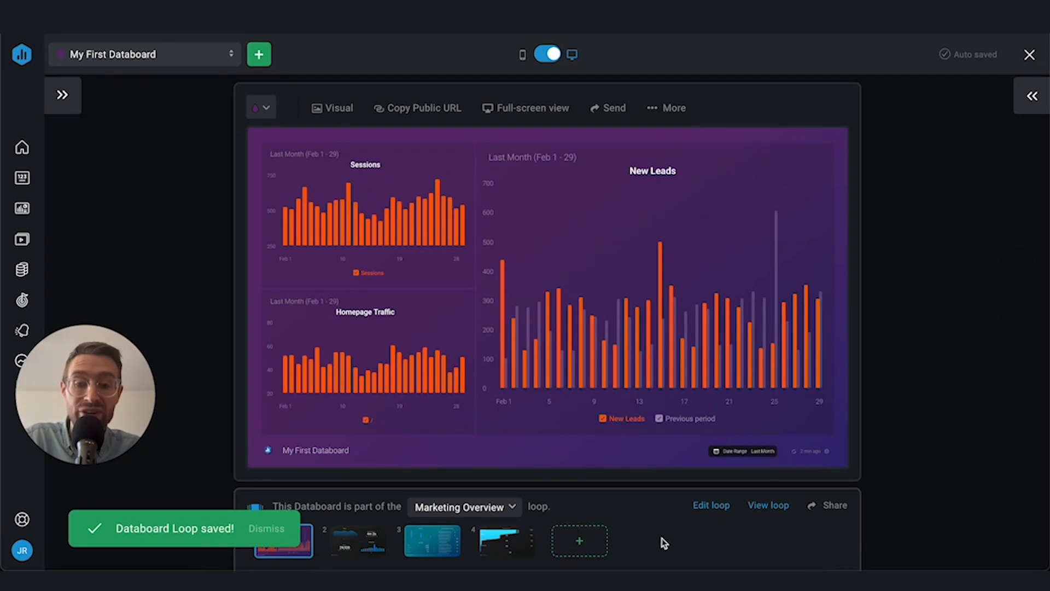
Look through the Marketing: SEO, Marketing: Brand and Marketing: Funnel Databoards in the Marketing Overview loop
click(351, 549)
click(428, 545)
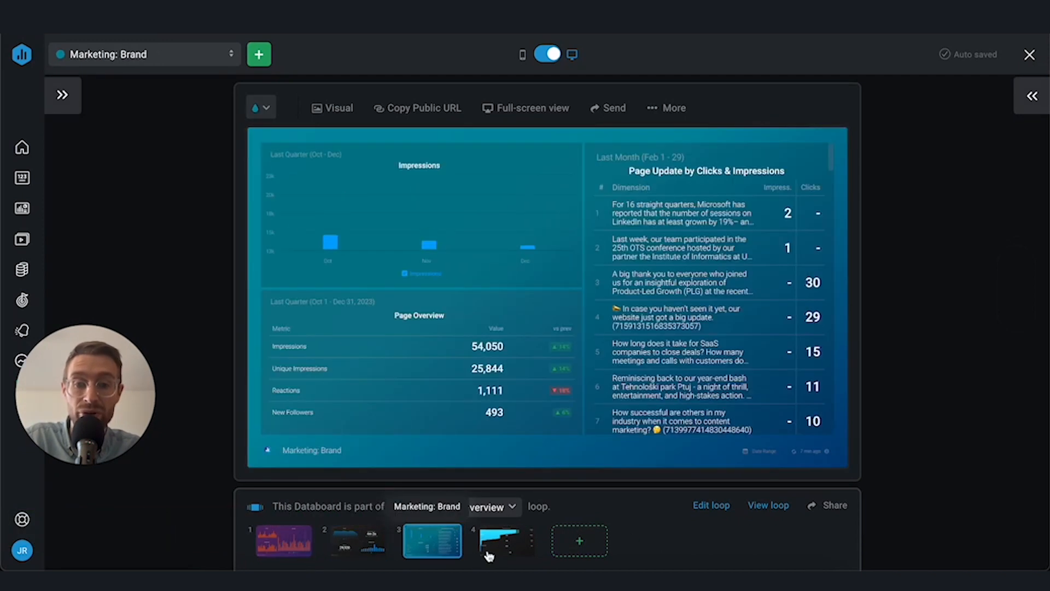
click(489, 553)
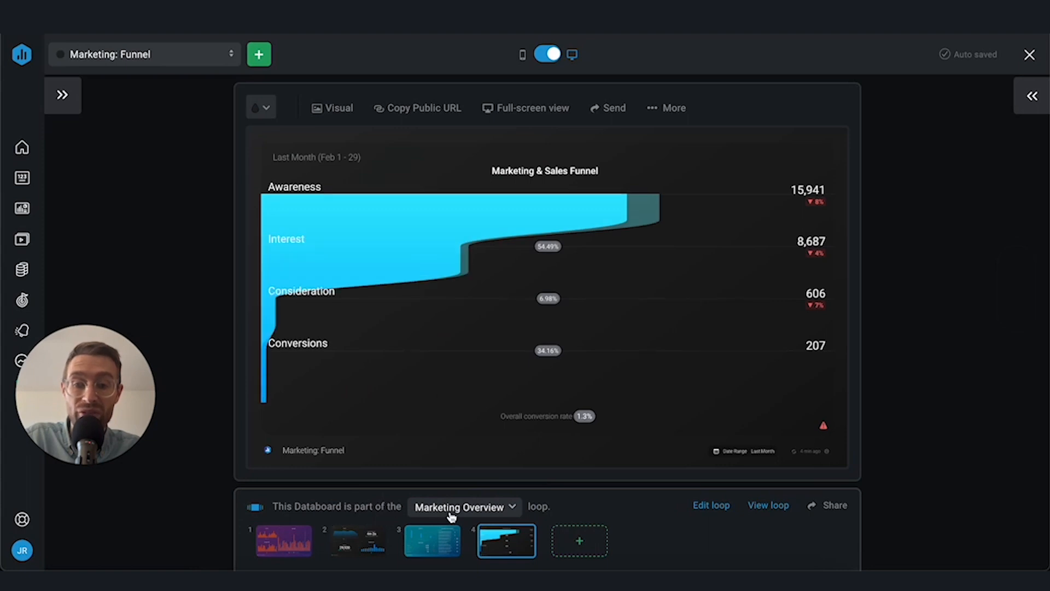
click(351, 548)
click(428, 547)
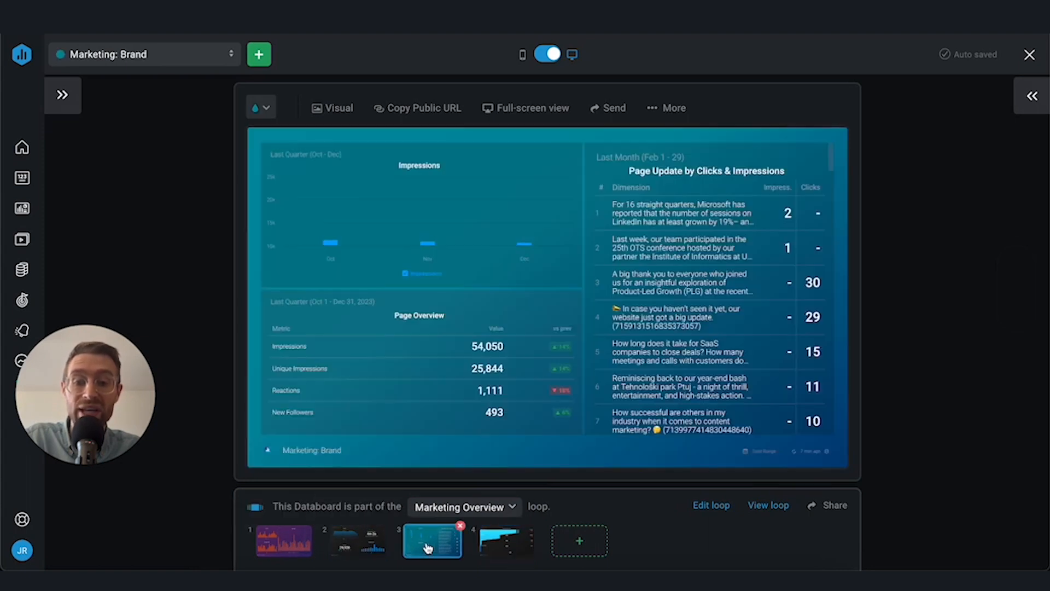
click(507, 546)
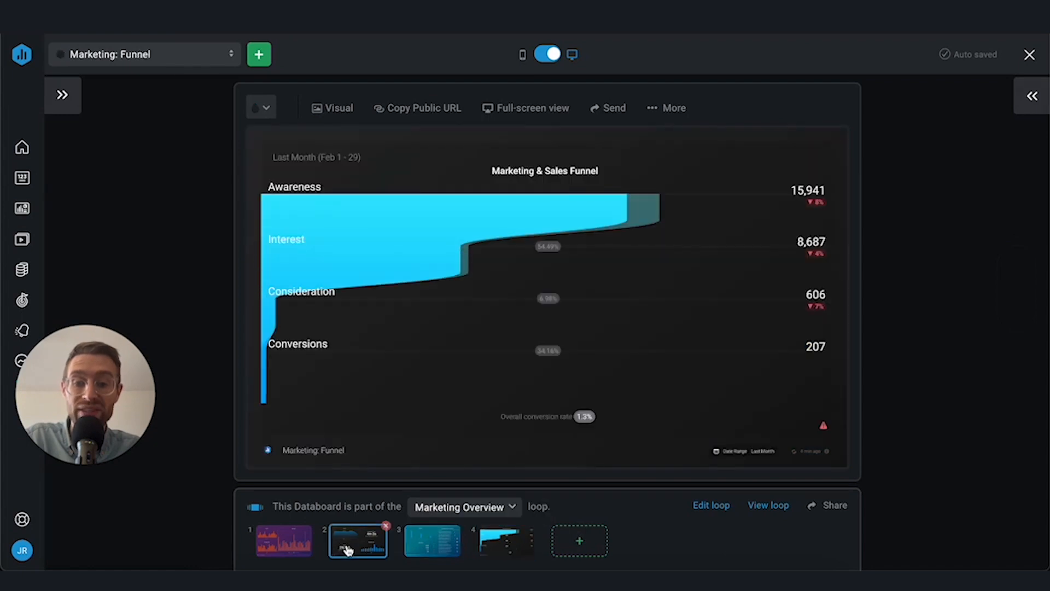
click(348, 550)
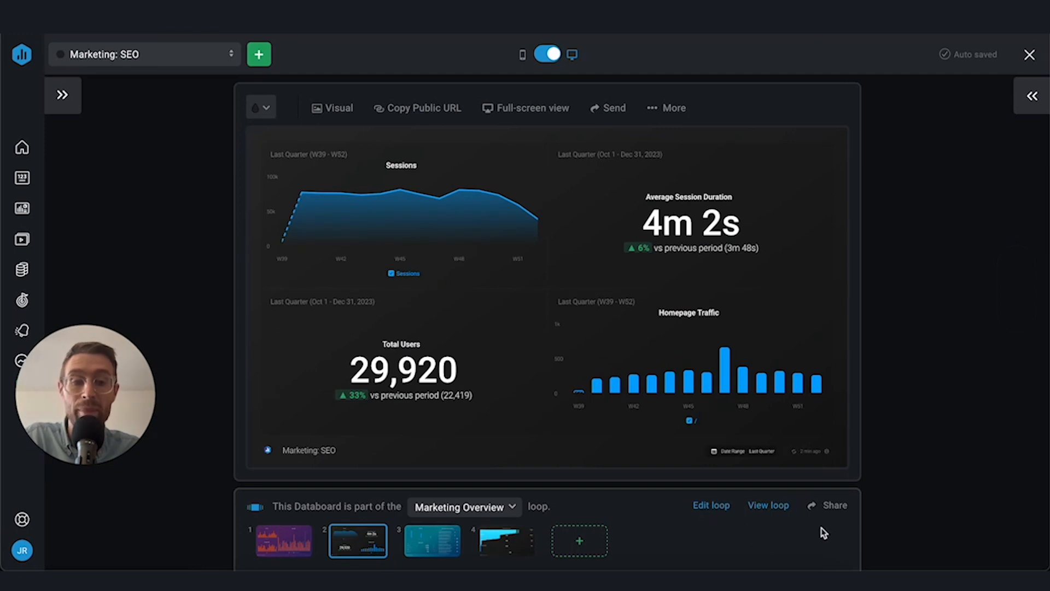
Review the shareable link, embed and TV streaming options for sharing the Marketing Overview loop
click(835, 506)
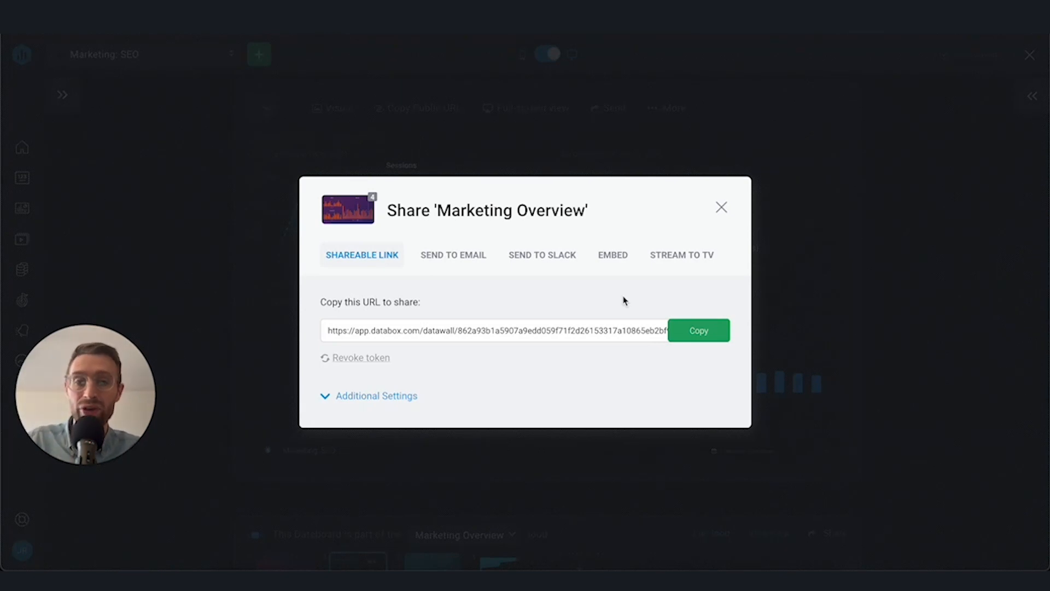
click(614, 254)
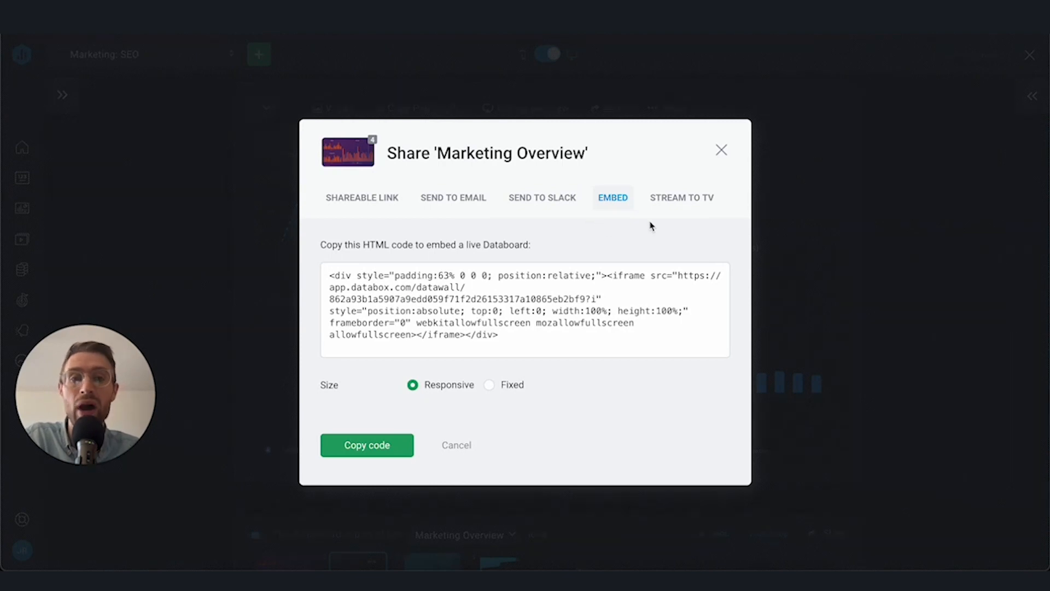
click(683, 207)
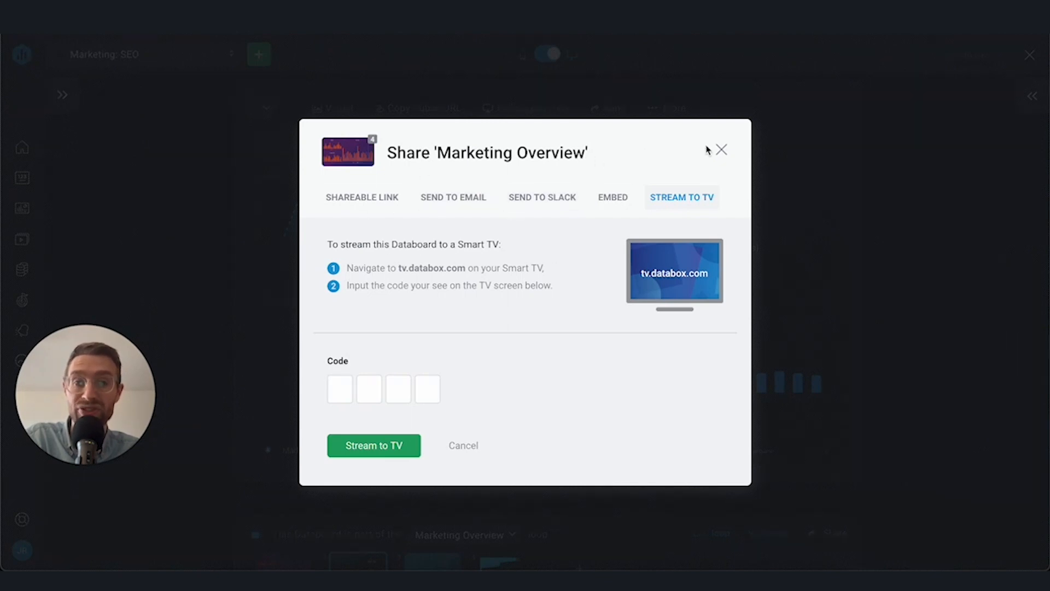
click(728, 152)
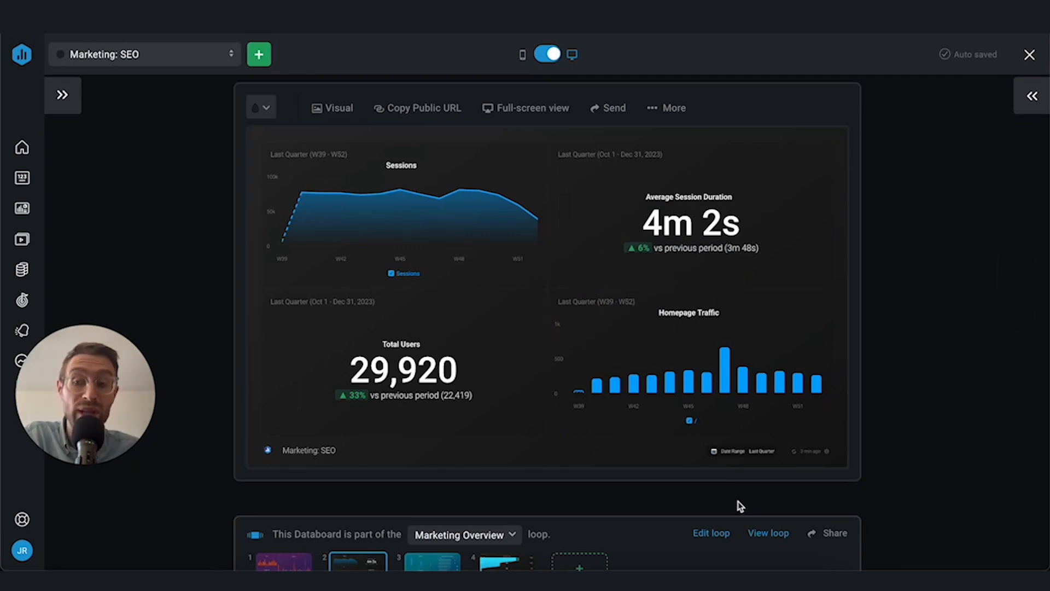
Play the Marketing Overview loop, advance to Marketing: SEO and Marketing: Brand, and review the date range options for Marketing: Brand
mouse_move(755, 539)
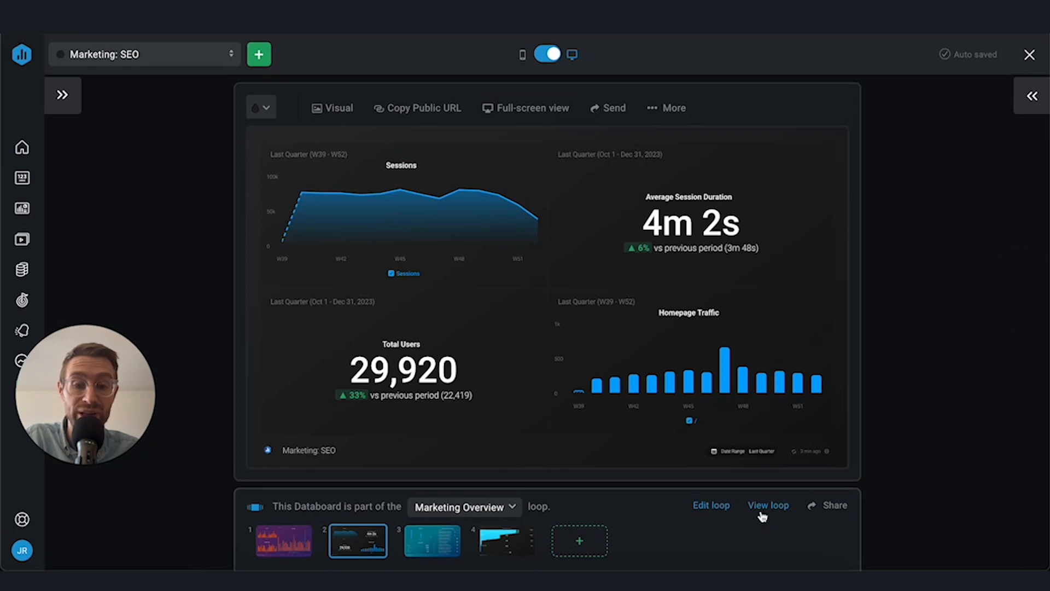
click(767, 506)
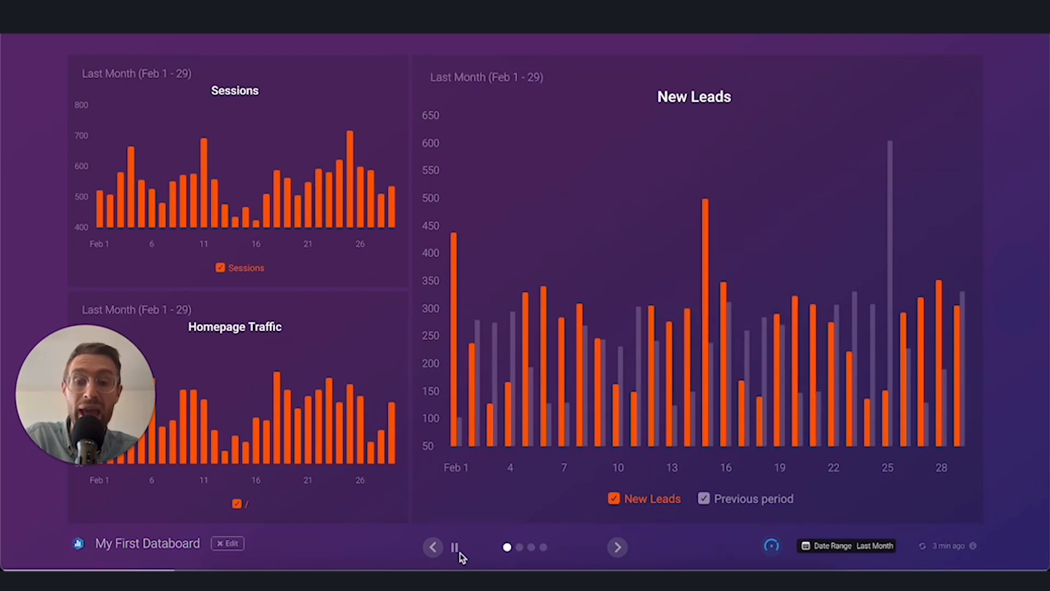
click(623, 554)
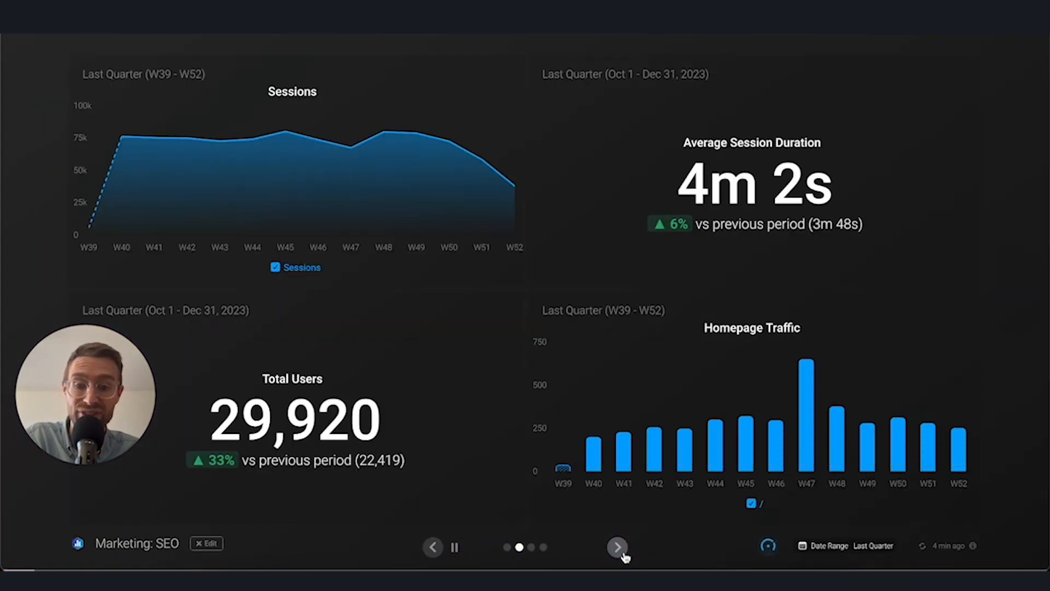
click(619, 547)
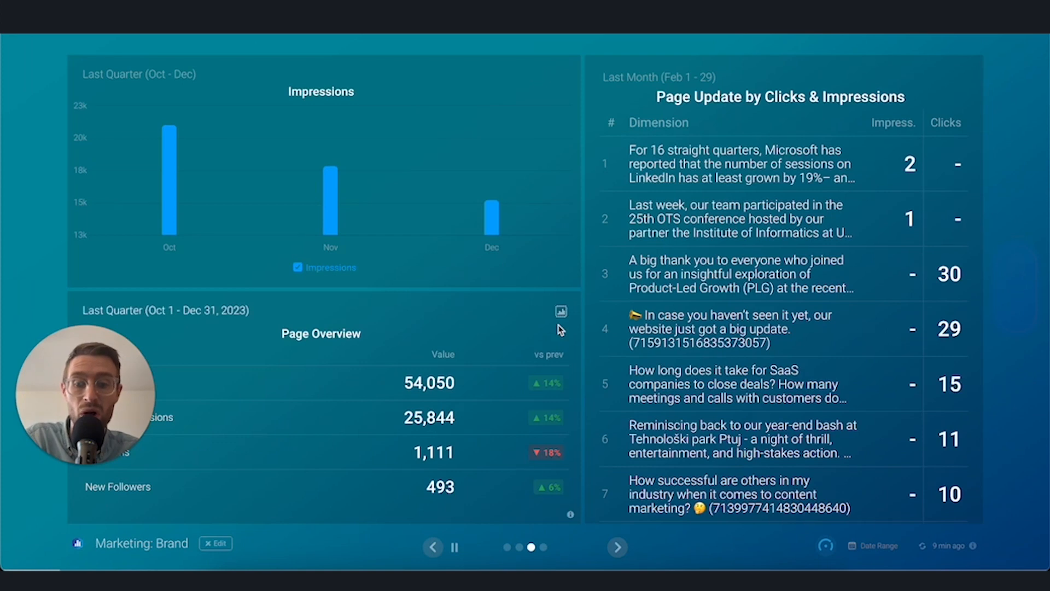
click(887, 549)
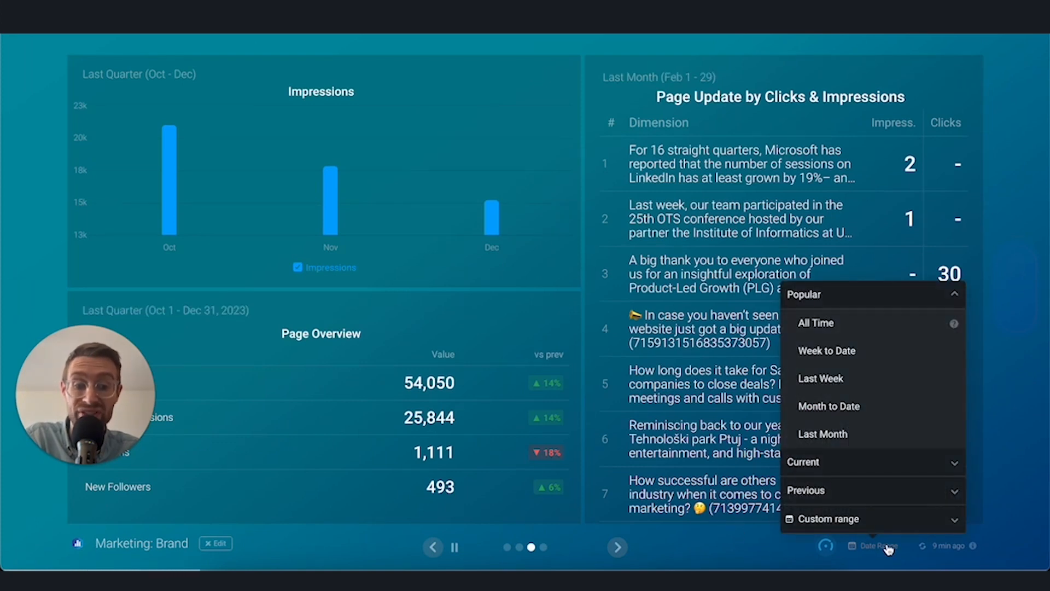
click(727, 554)
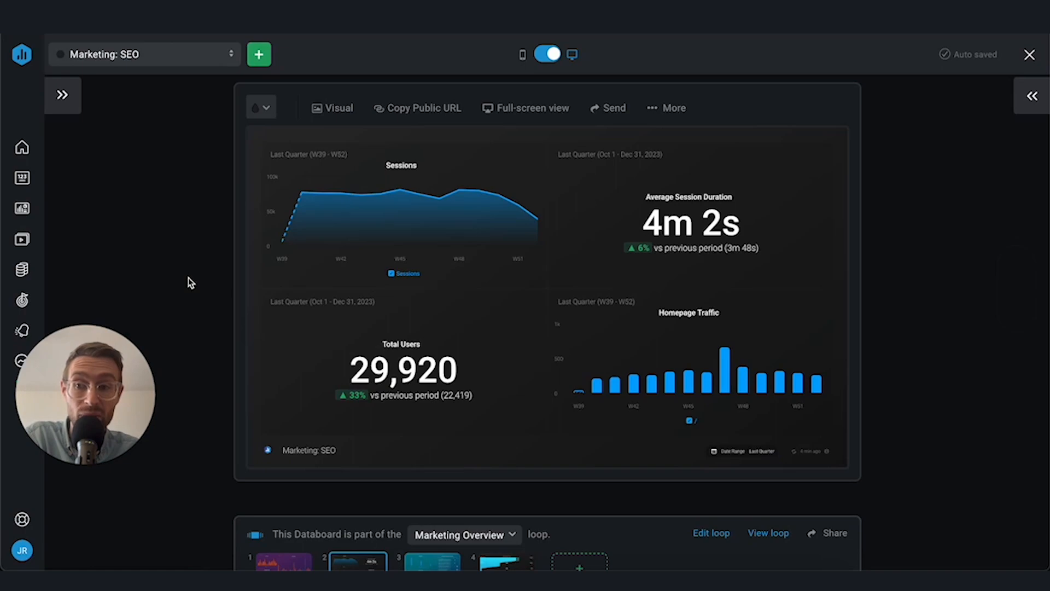
Leave the Databoard editor for the Databoards list and view the looped Databoards
click(21, 213)
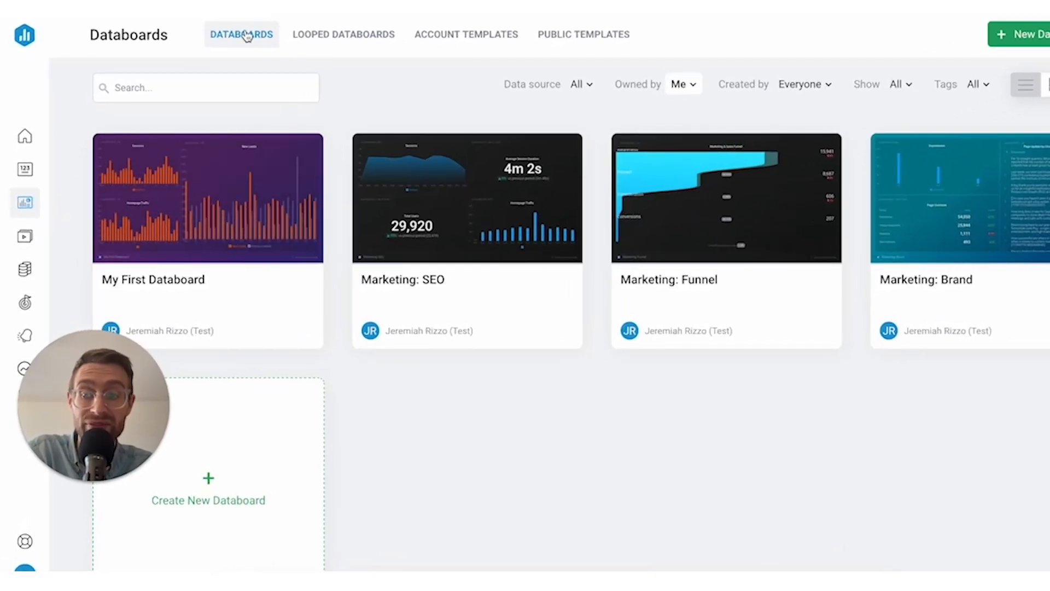
click(356, 37)
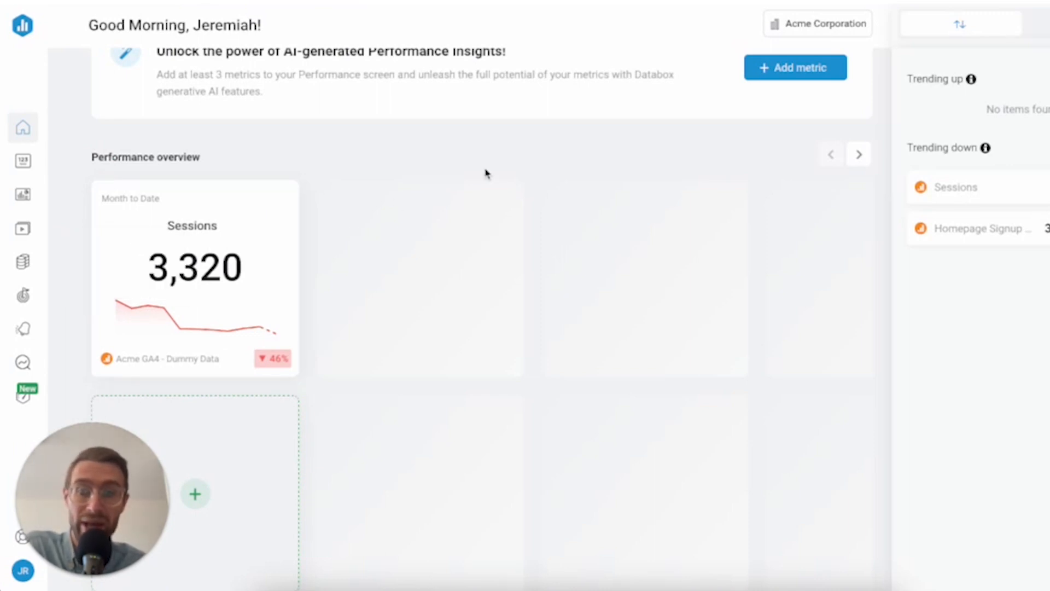
Review the home screen's performance overview, recently viewed Databoards, trending metrics and Insights Activity
scroll(486, 174, up, 1)
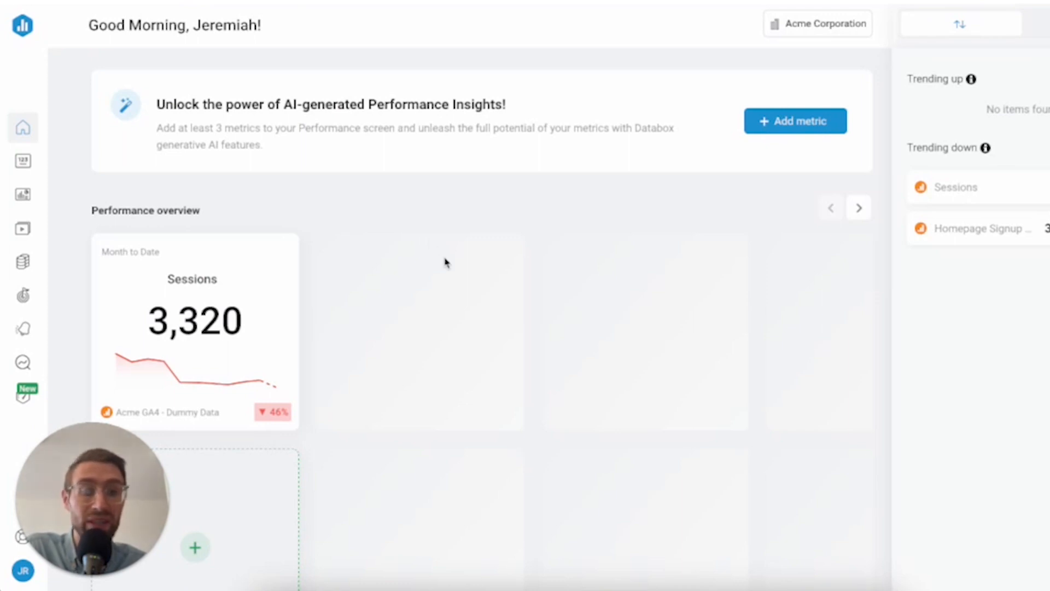
scroll(438, 255, down, 5)
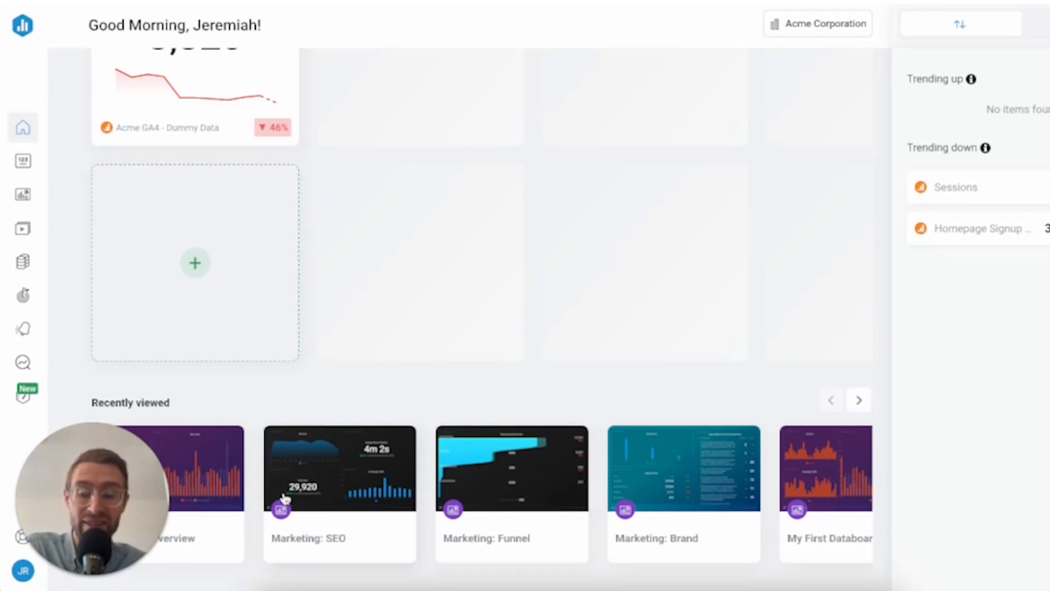
scroll(537, 413, up, 5)
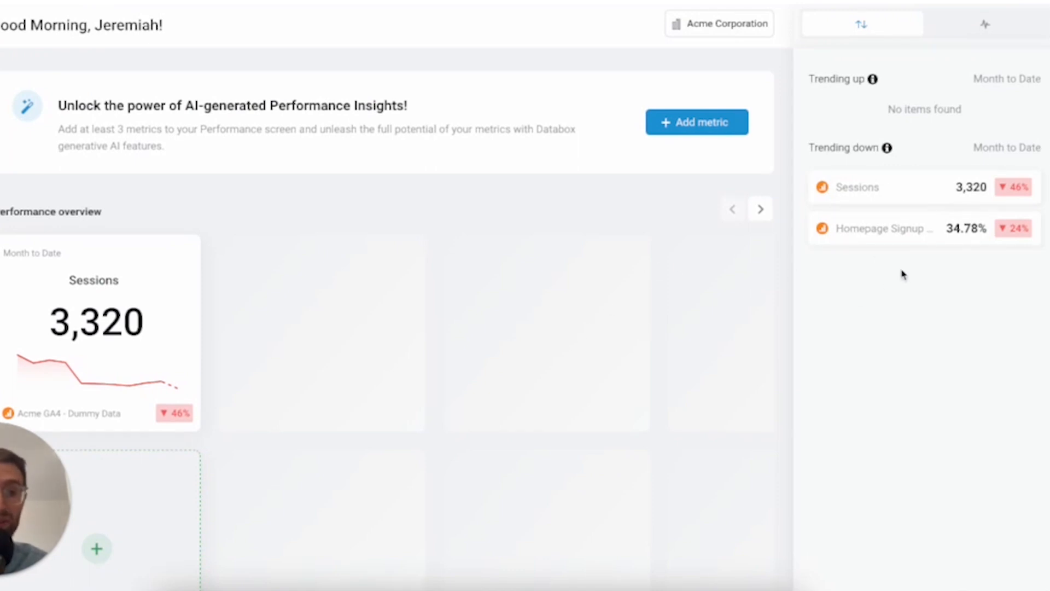
click(1002, 32)
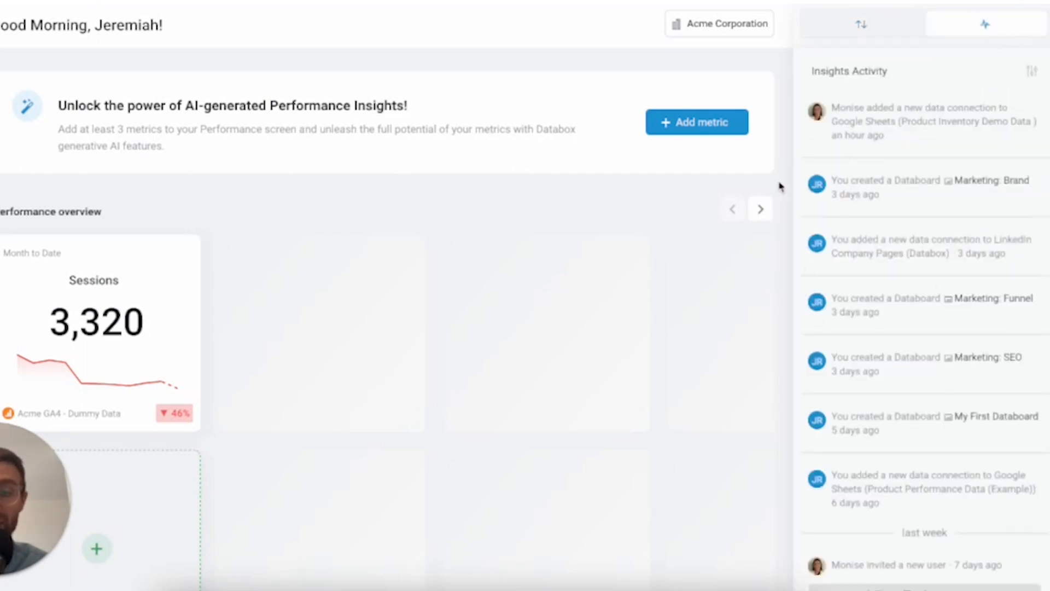
click(823, 33)
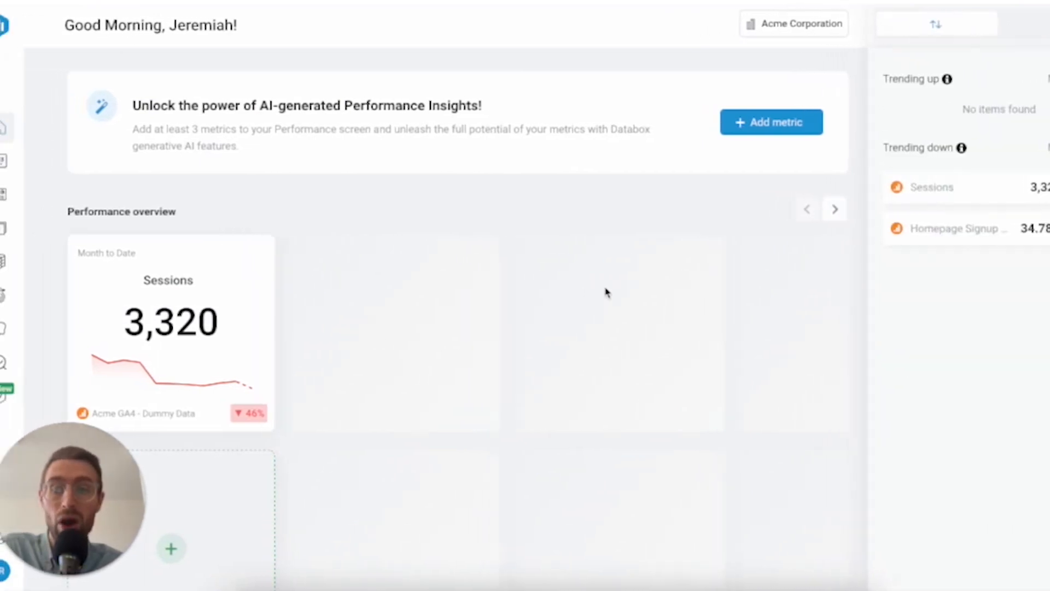
Start adding a metric to the empty tile below Sessions in the performance overview
scroll(536, 293, down, 2)
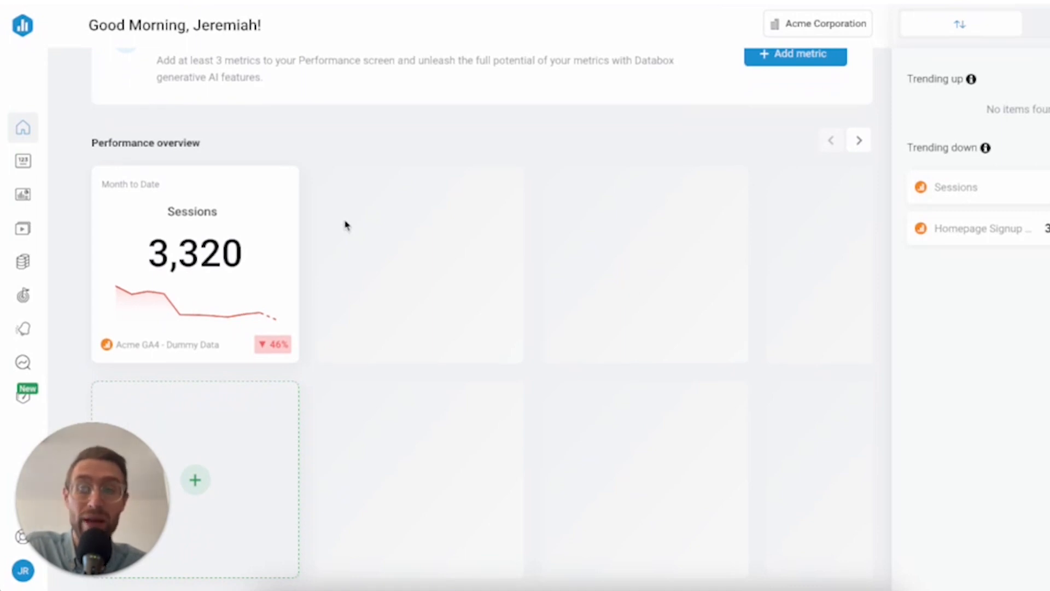
scroll(390, 263, down, 2)
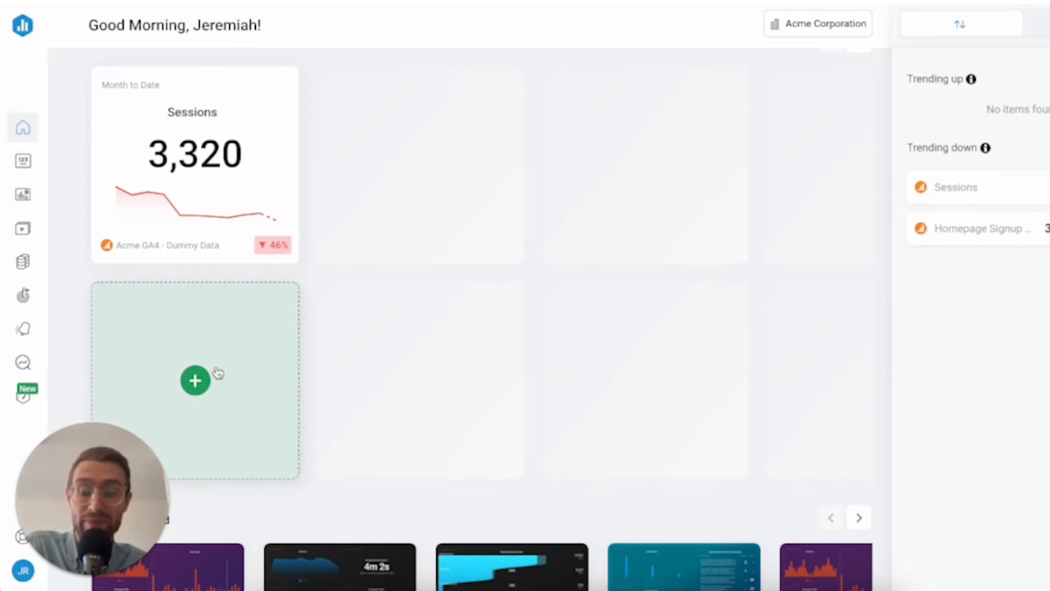
click(218, 372)
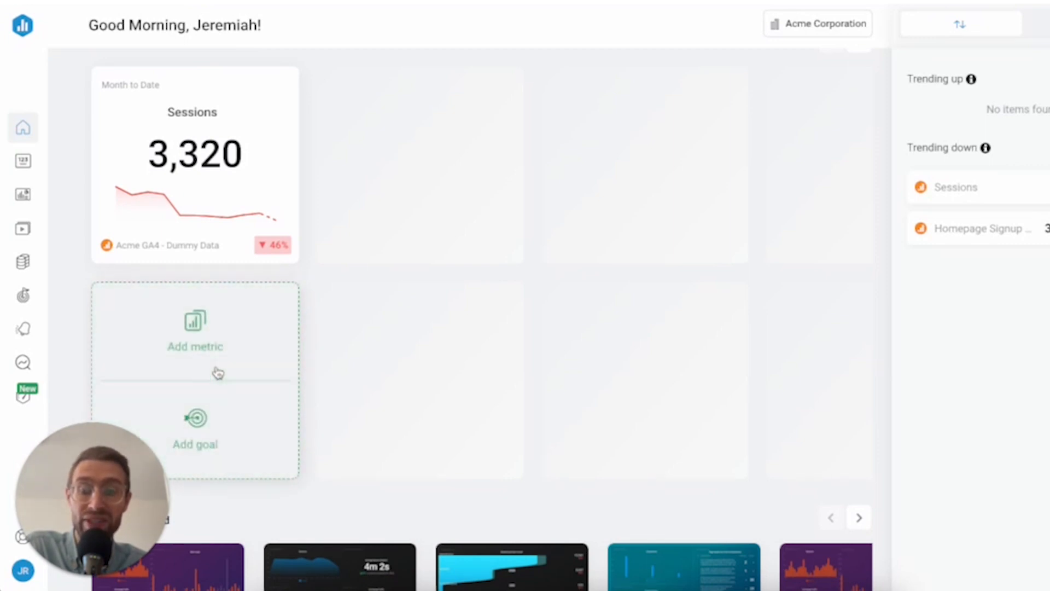
click(222, 324)
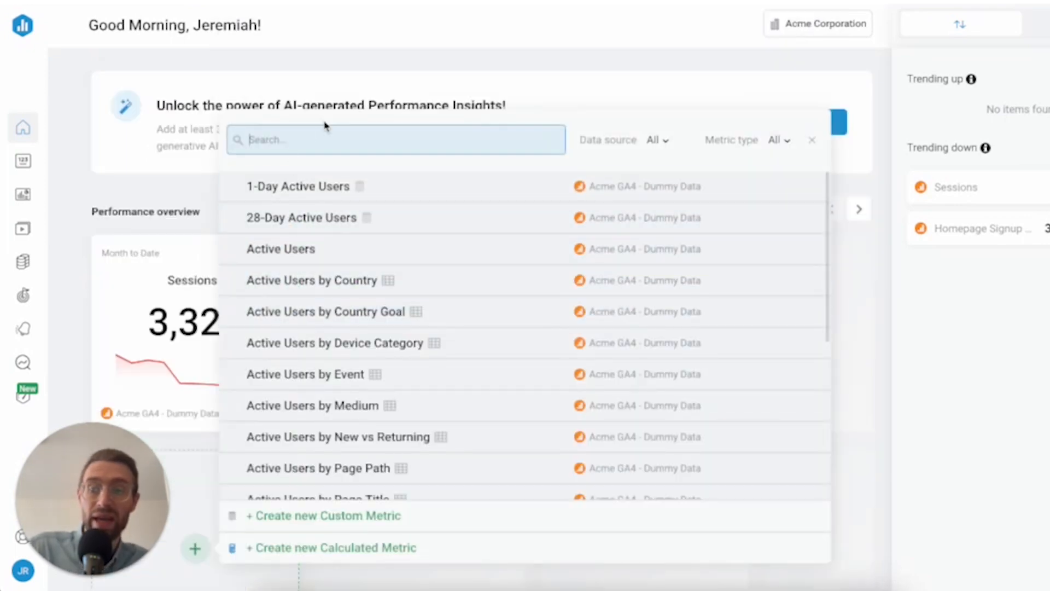
Find the Deals Created metric from Acme HubSpot CRM - Dummy Data and add it to the performance overview
text(deals)
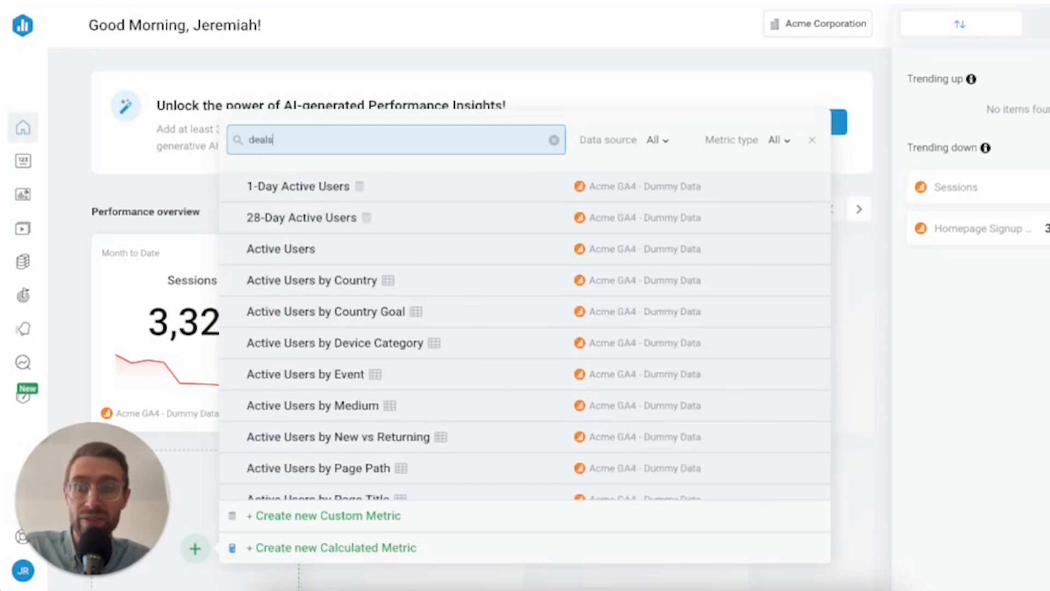
scroll(340, 314, down, 1)
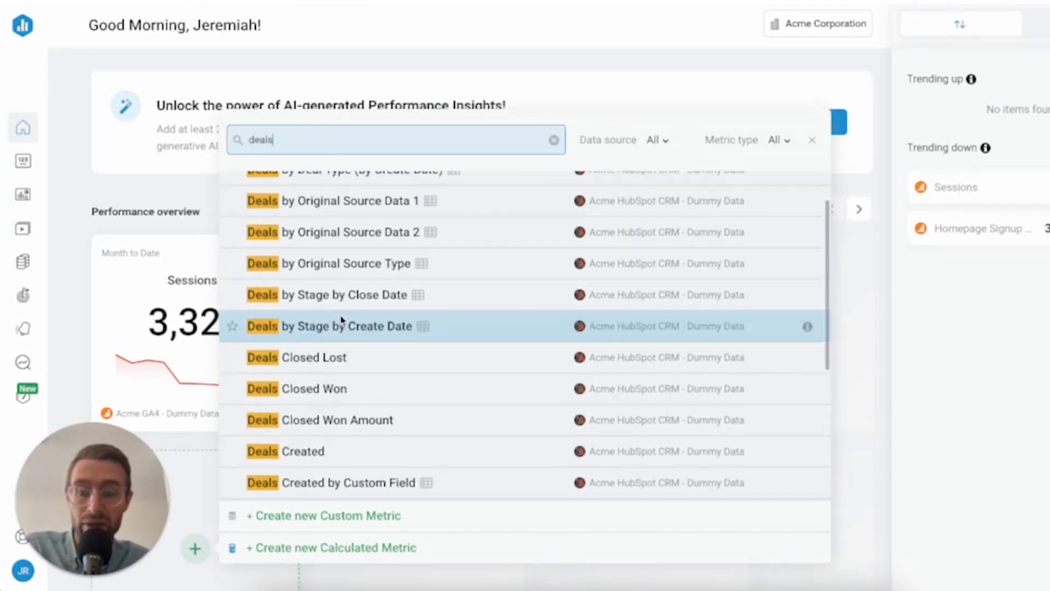
click(307, 451)
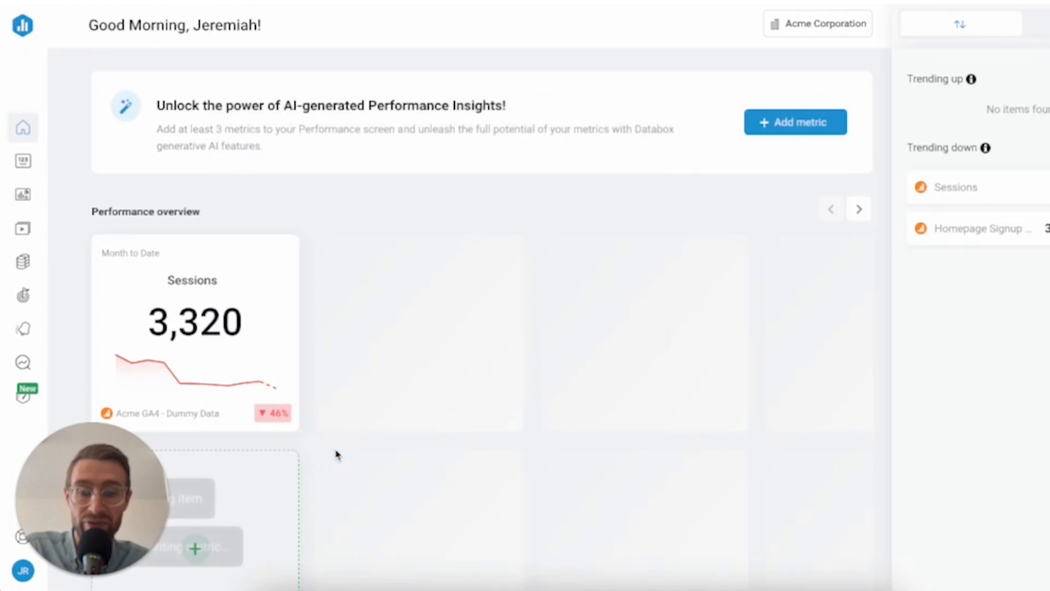
scroll(446, 345, down, 5)
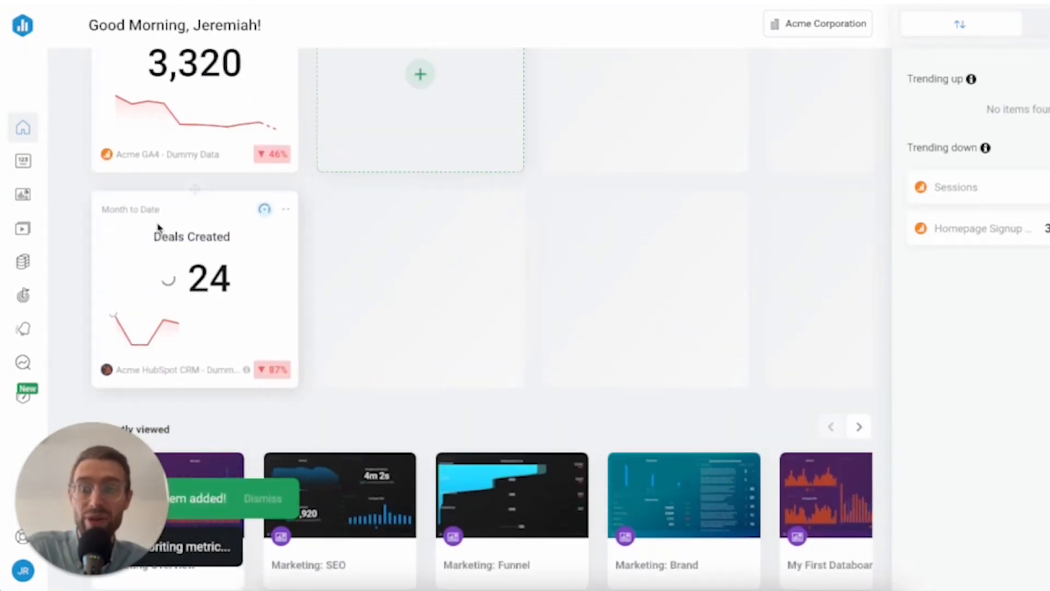
scroll(347, 281, up, 2)
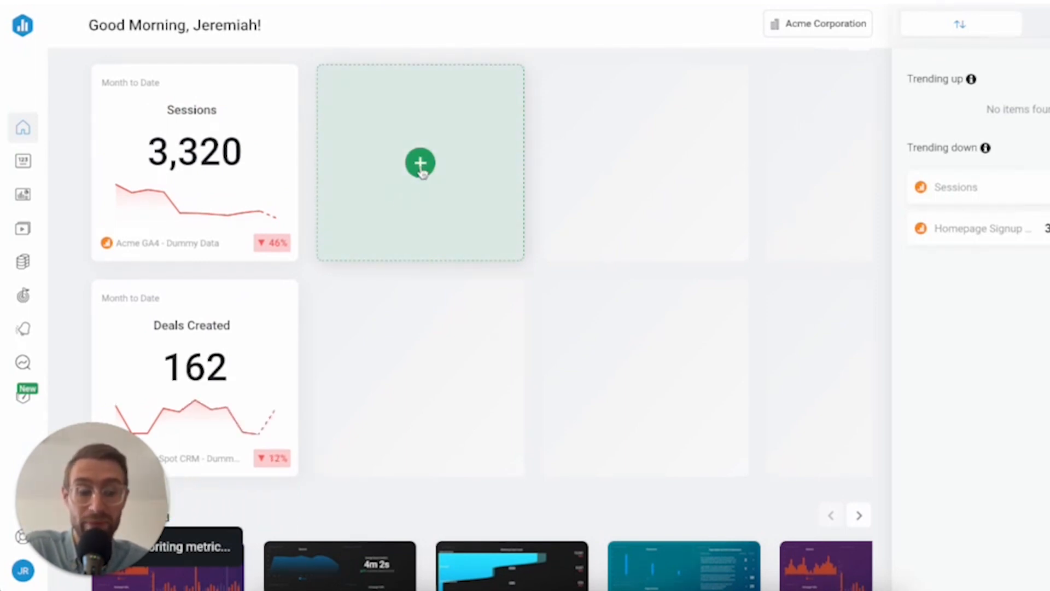
Add the Active Users metric from Acme GA4 - Dummy Data to the empty tile beside Sessions
scroll(422, 173, up, 3)
scroll(422, 173, down, 2)
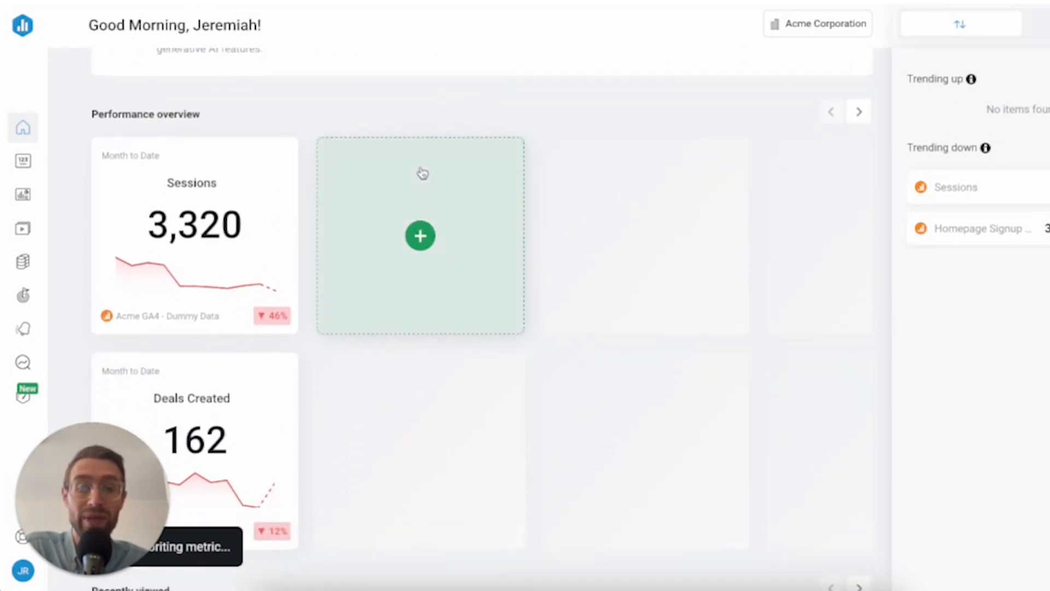
scroll(422, 173, down, 1)
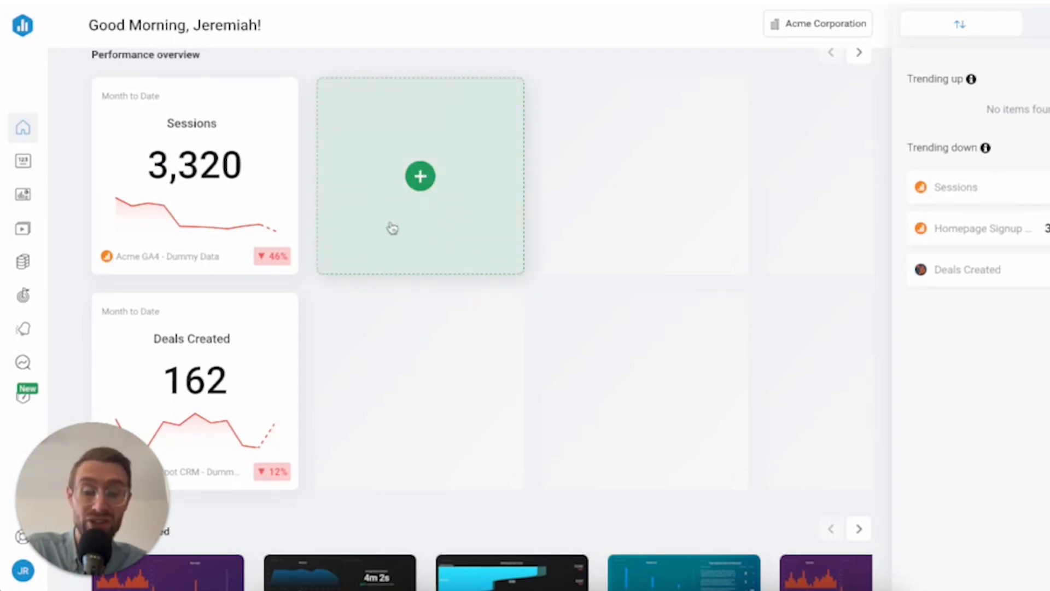
scroll(481, 208, up, 1)
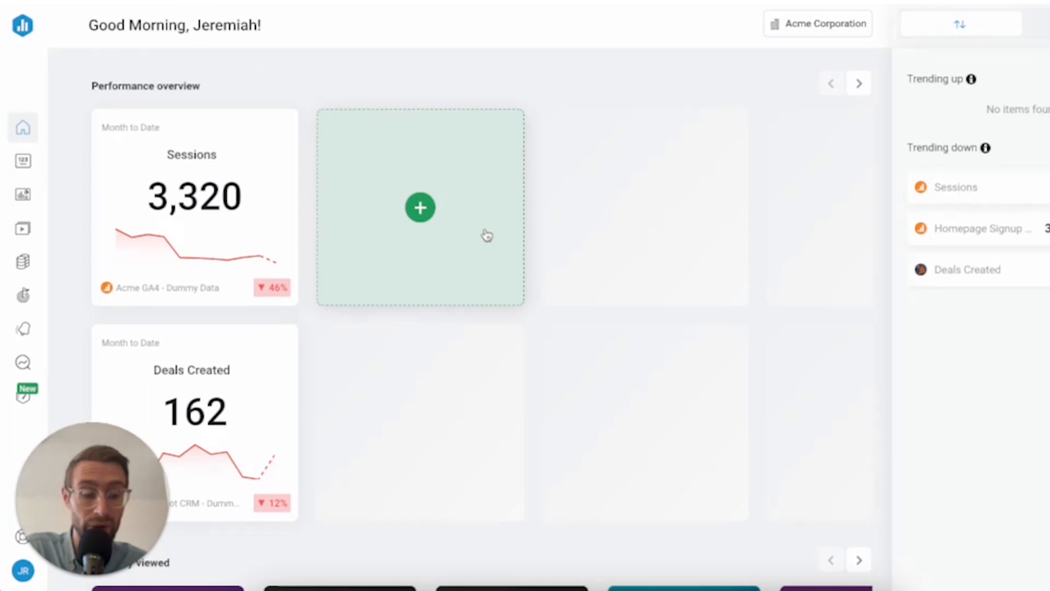
scroll(487, 236, up, 1)
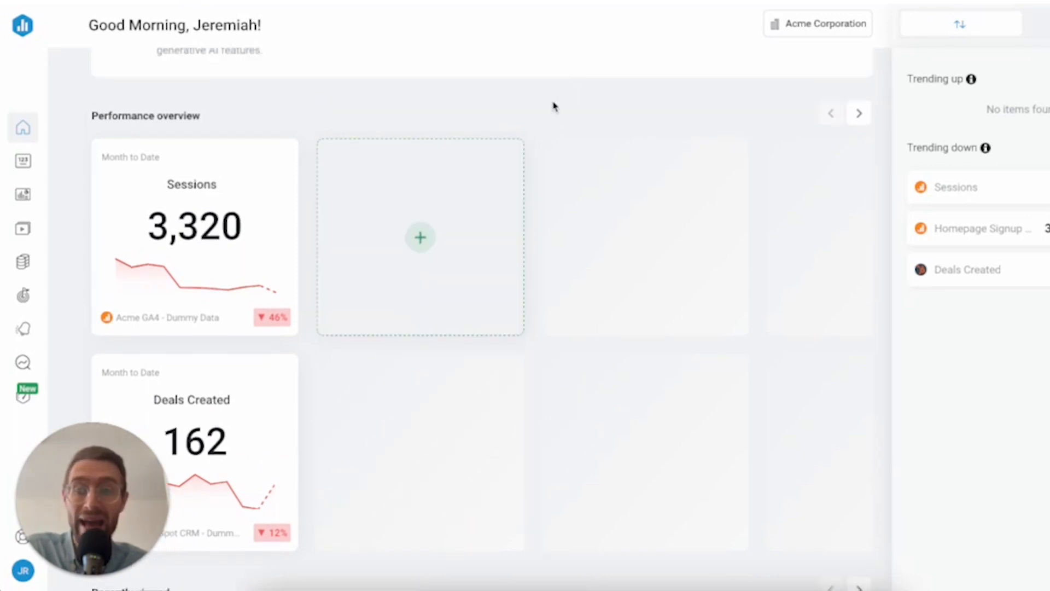
click(446, 230)
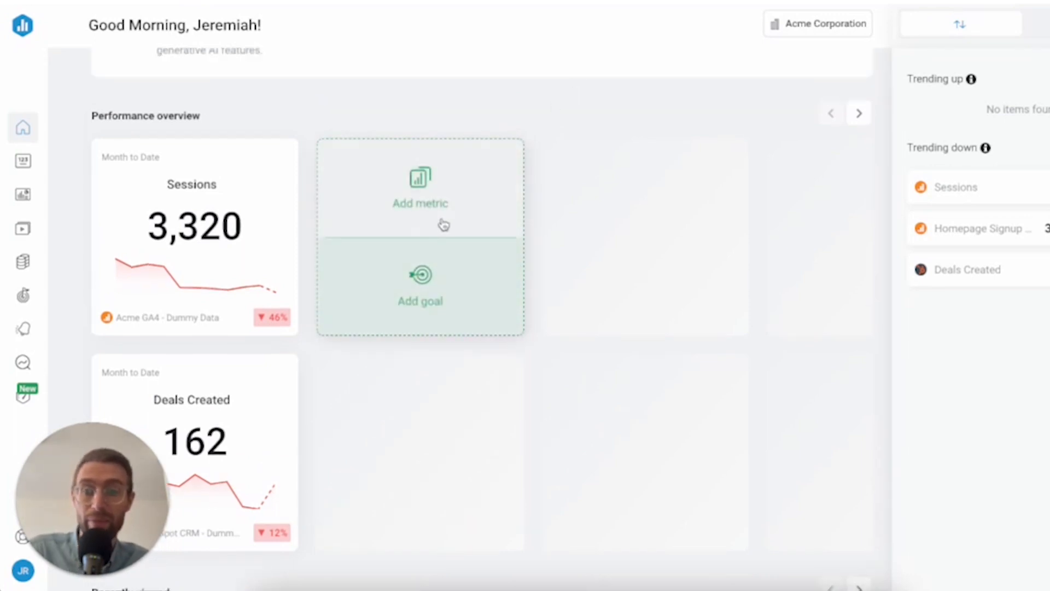
click(447, 198)
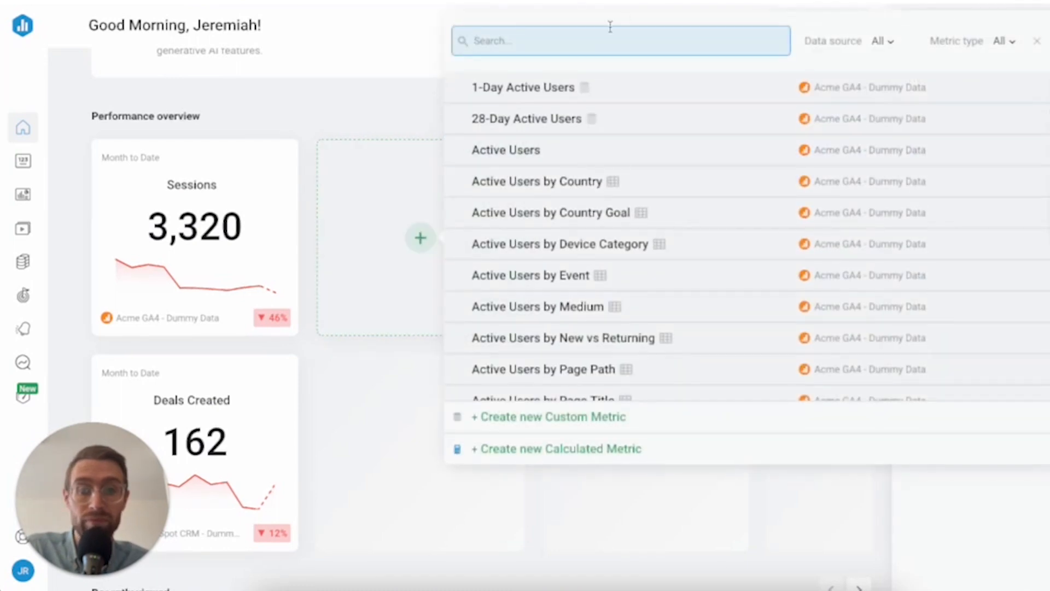
click(551, 155)
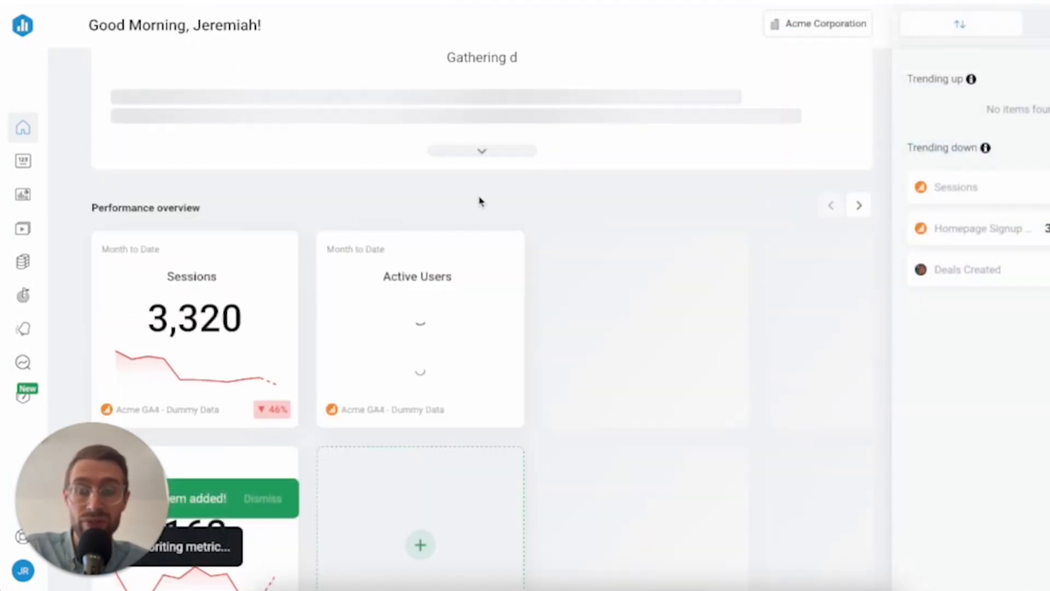
Add the Deals Closed Won metric from Acme HubSpot CRM - Dummy Data to the empty tile beside Deals Created
scroll(480, 202, down, 4)
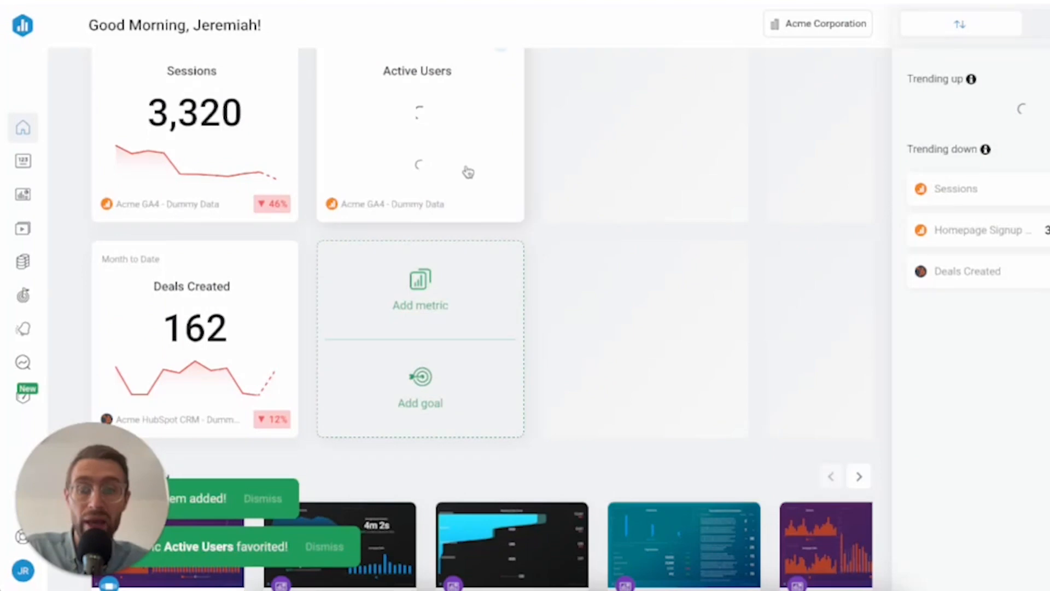
click(416, 320)
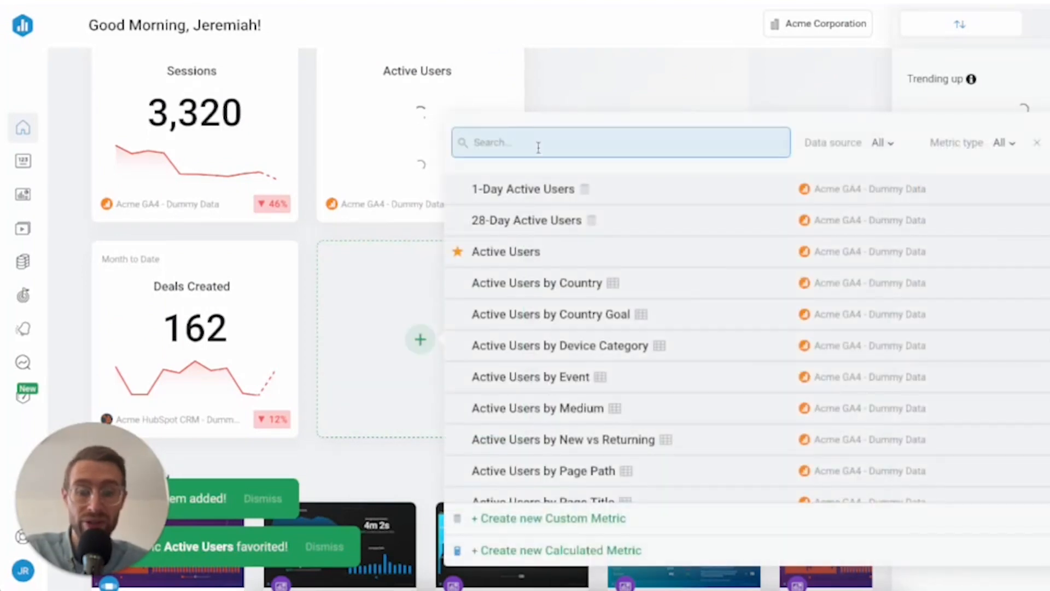
text(deal)
scroll(622, 317, down, 1)
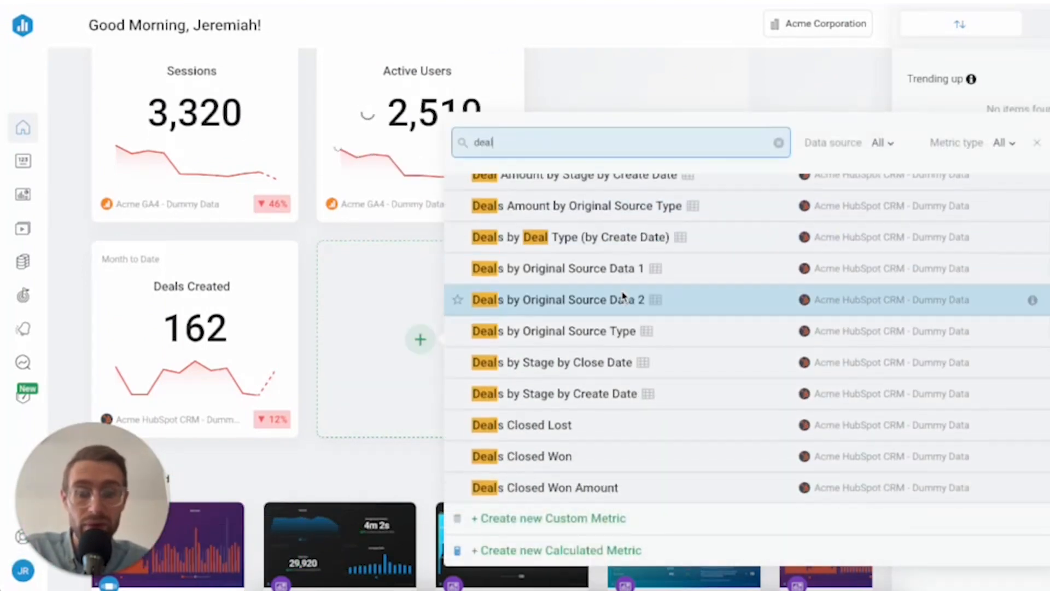
click(579, 407)
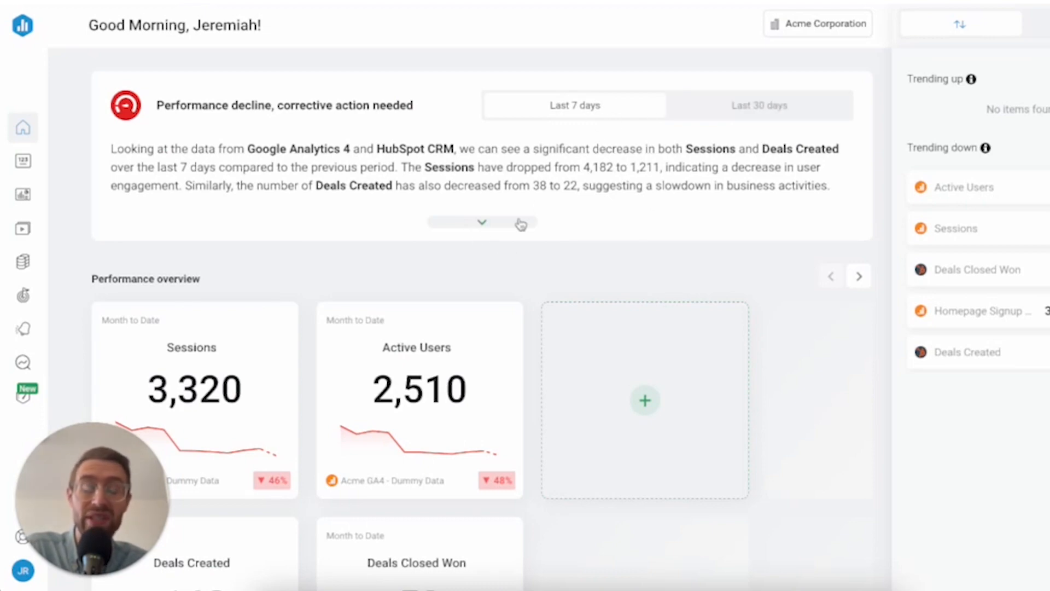
Examine the AI-generated performance summary for the last 7 days together with the metric tiles in the performance overview
scroll(546, 268, down, 1)
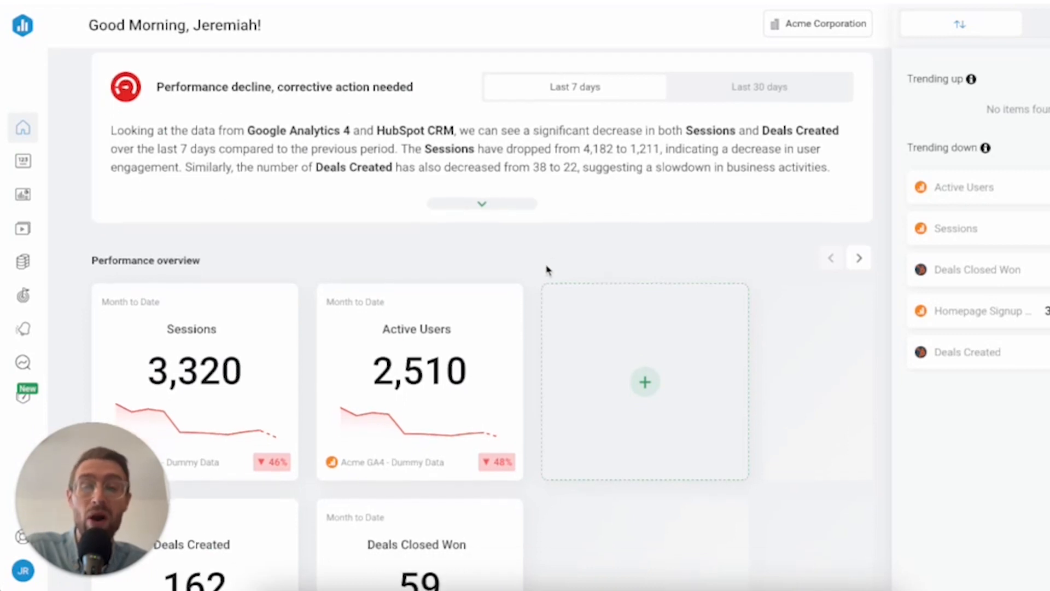
scroll(685, 305, down, 1)
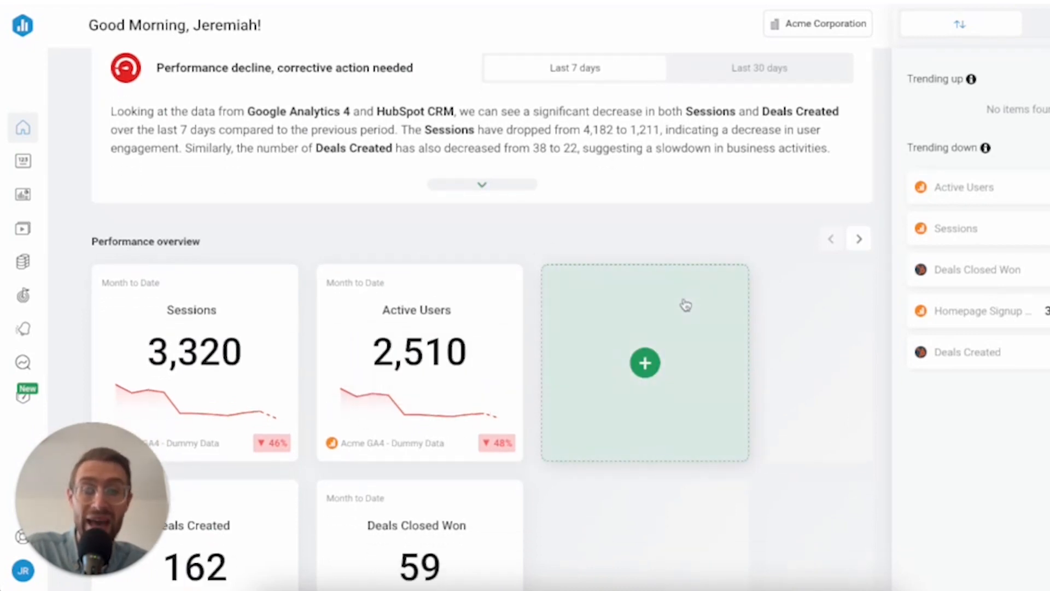
scroll(685, 305, up, 1)
scroll(686, 305, down, 2)
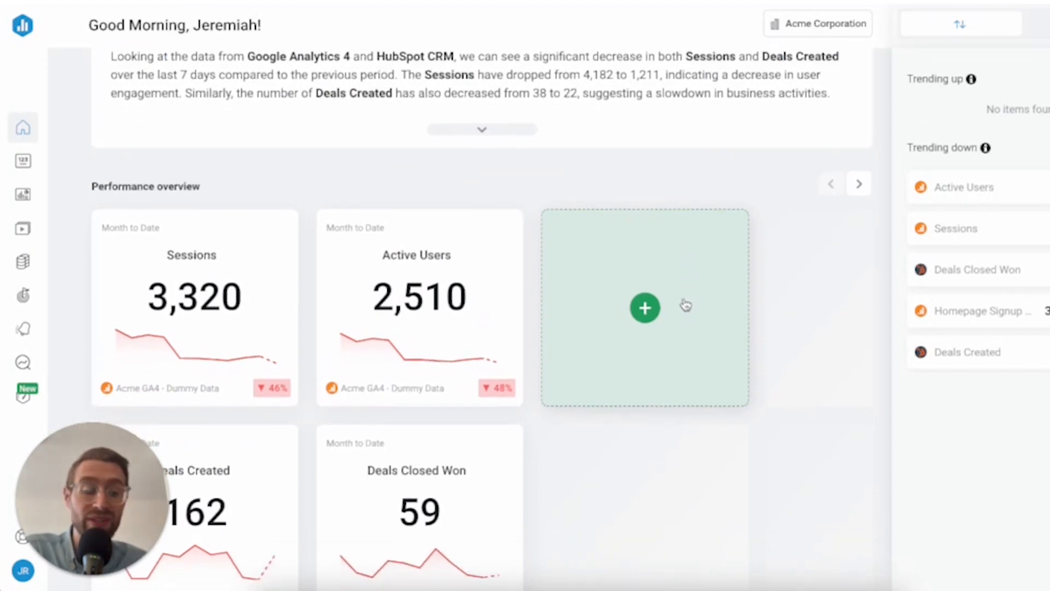
scroll(685, 305, down, 2)
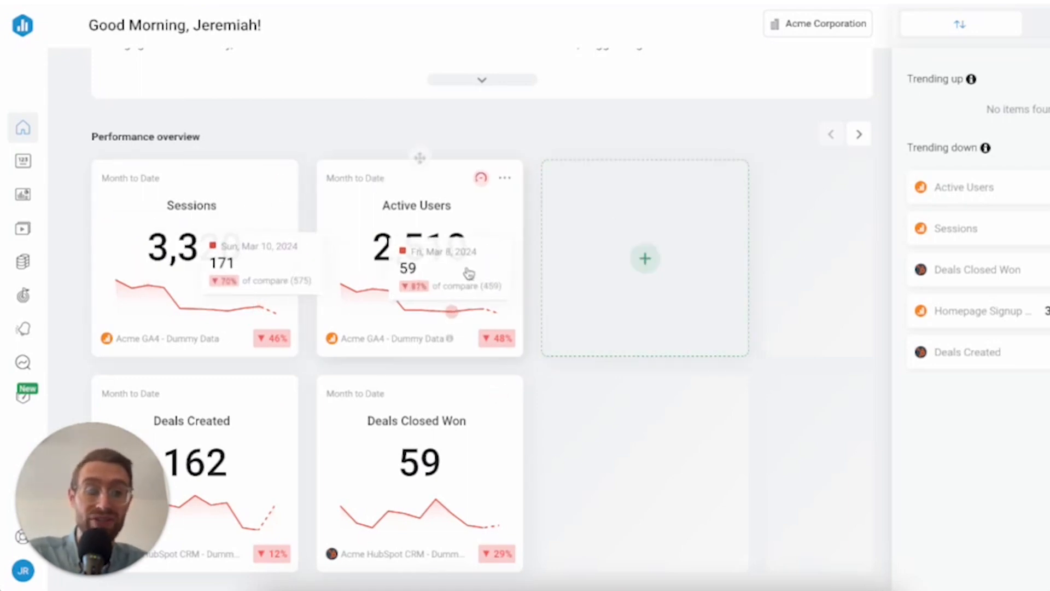
scroll(594, 290, up, 1)
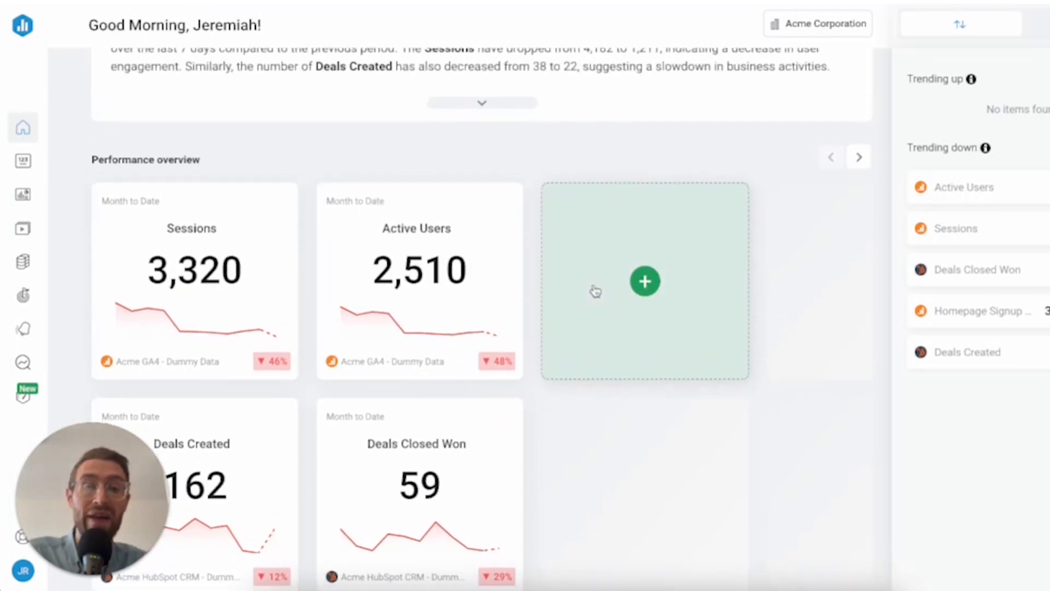
scroll(596, 291, up, 5)
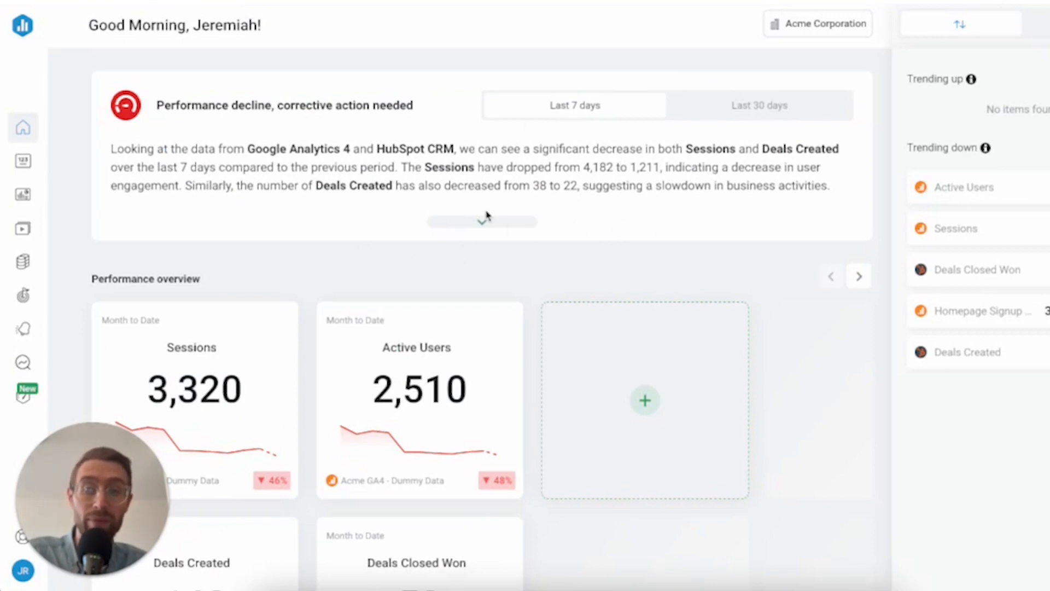
scroll(300, 339, down, 3)
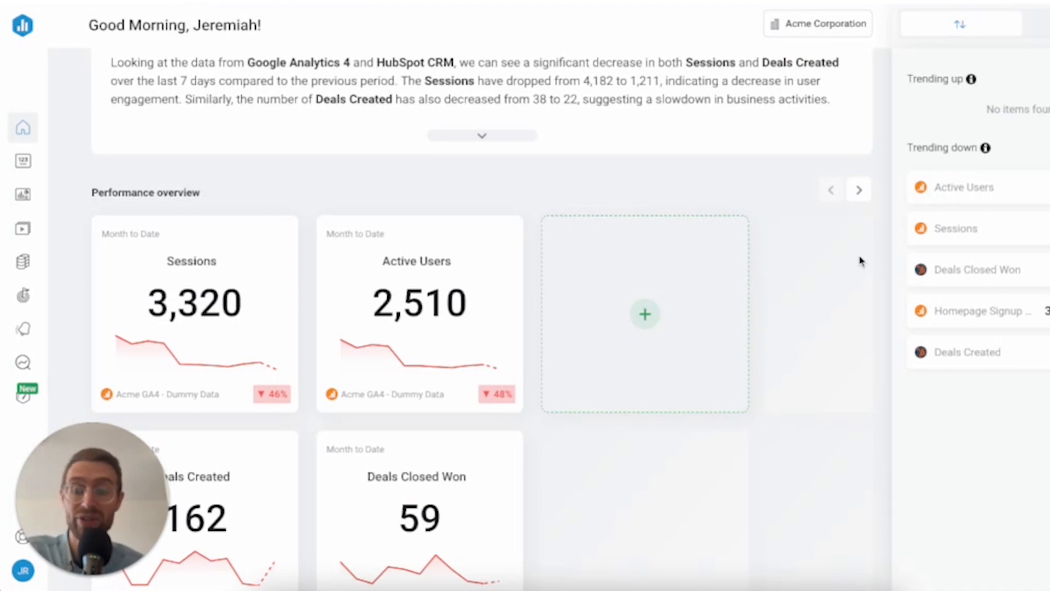
scroll(861, 261, up, 2)
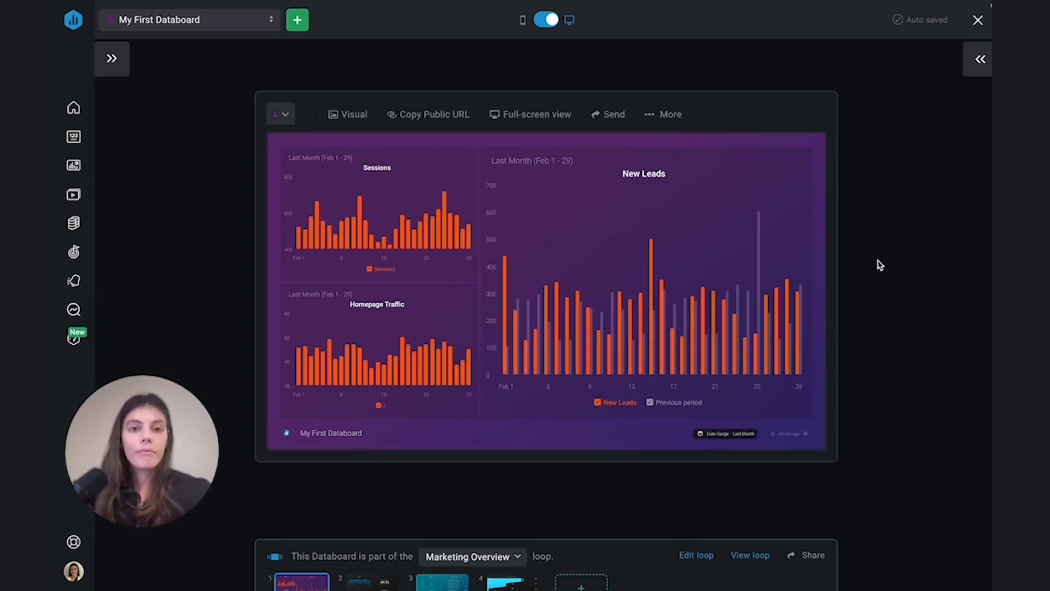
Open the sharing options for My First Databoard and review the email, Slack, embed and TV streaming choices
click(611, 123)
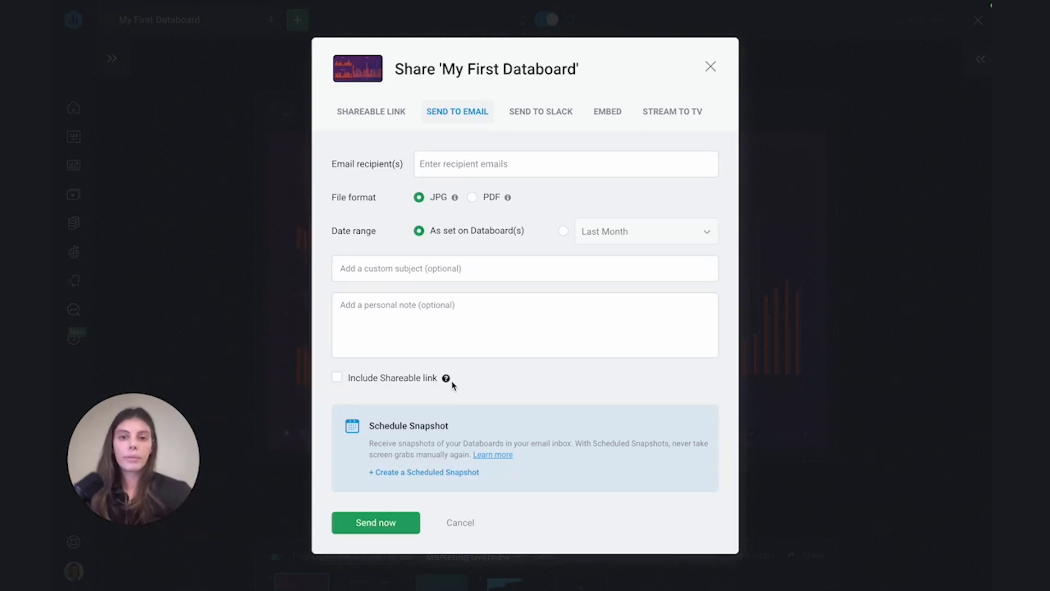
click(539, 116)
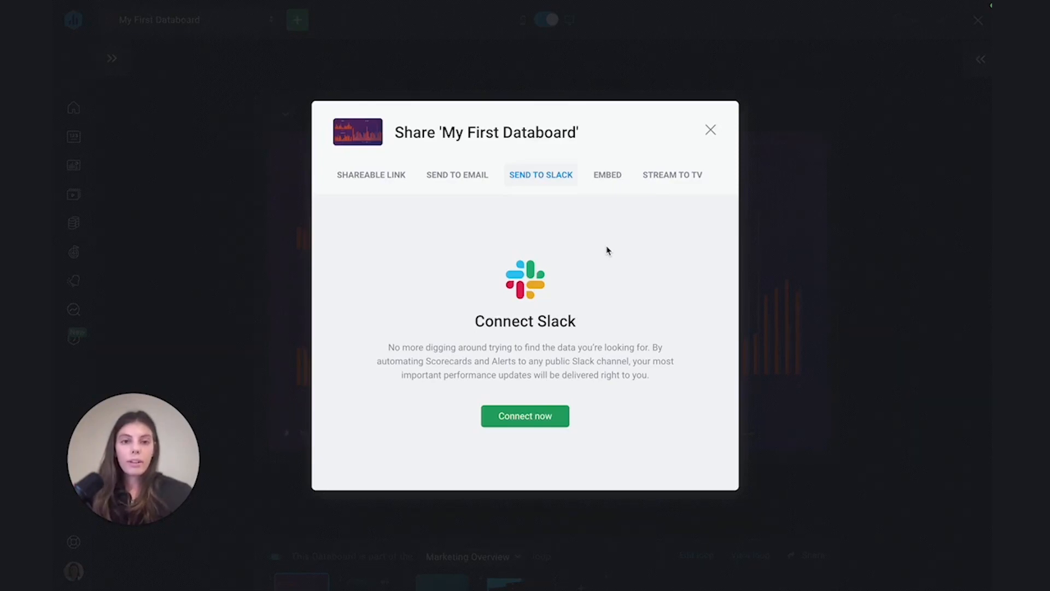
click(608, 176)
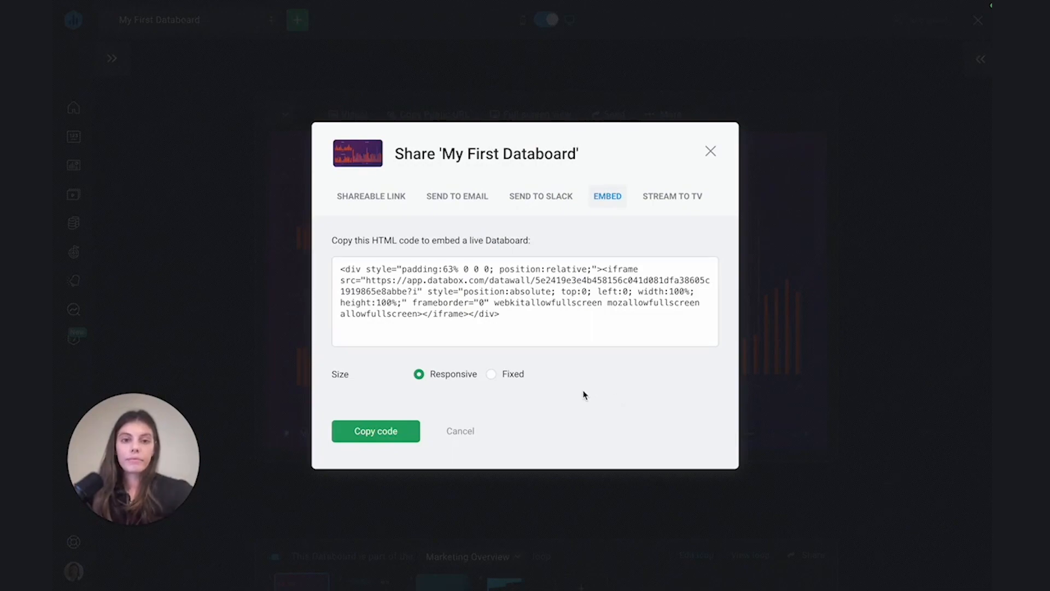
click(669, 203)
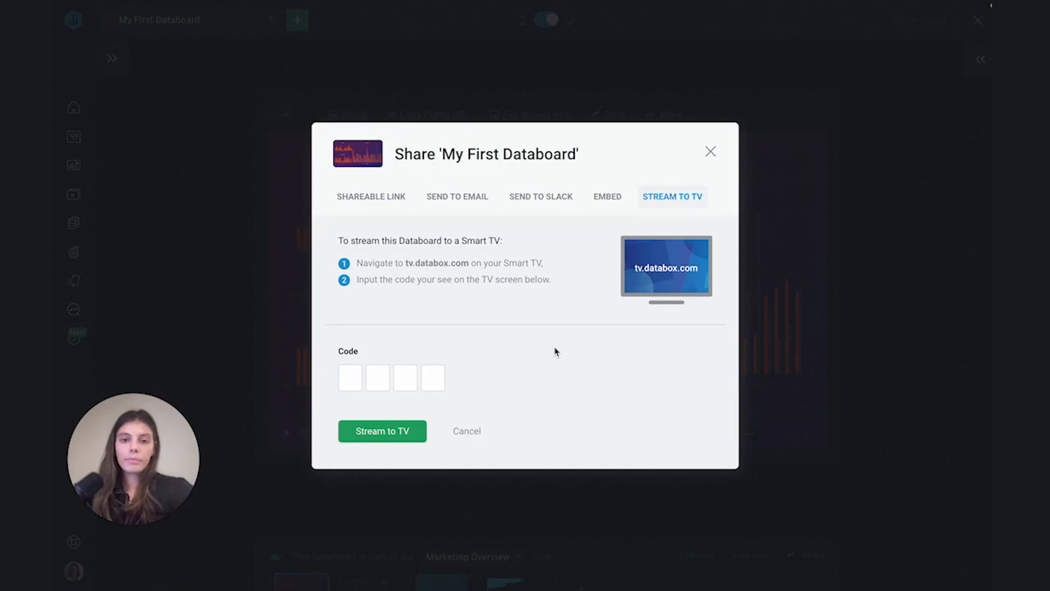
Open a new scheduled snapshot of the Databoard and review its frequency, delivery day and time options
click(462, 206)
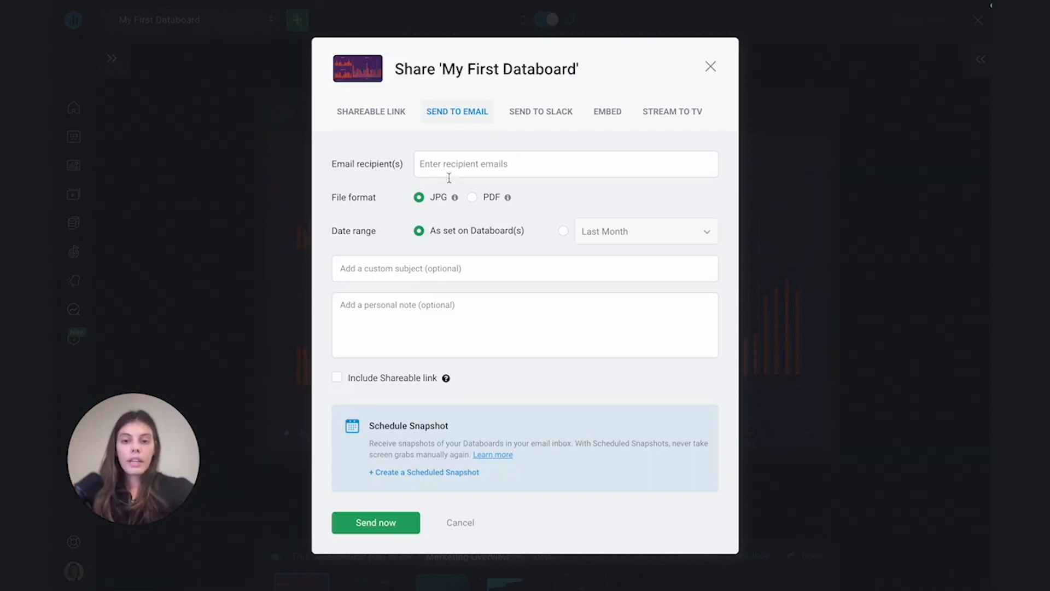
click(429, 477)
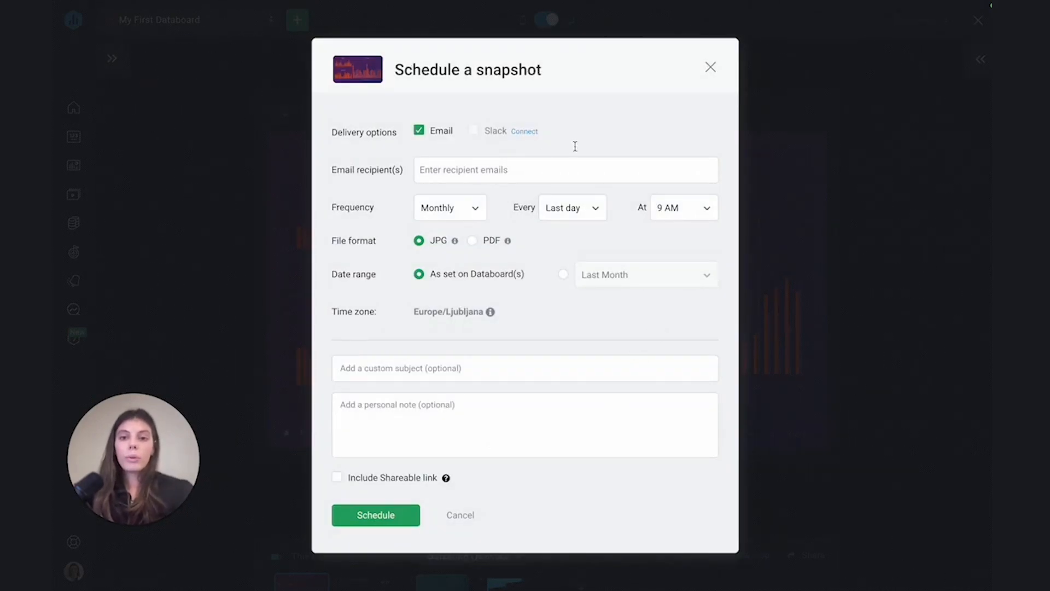
click(459, 212)
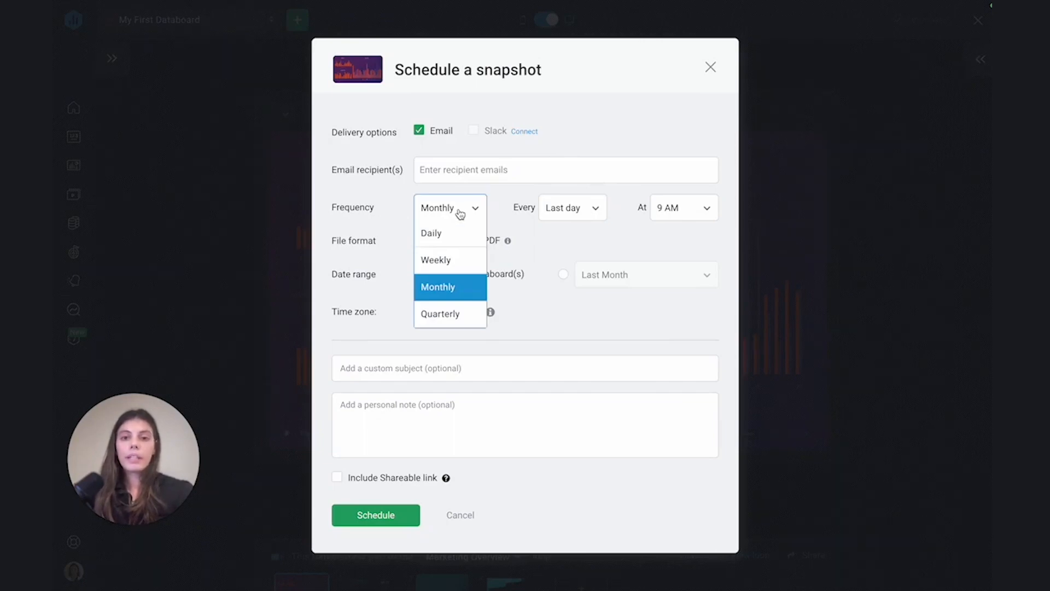
click(569, 210)
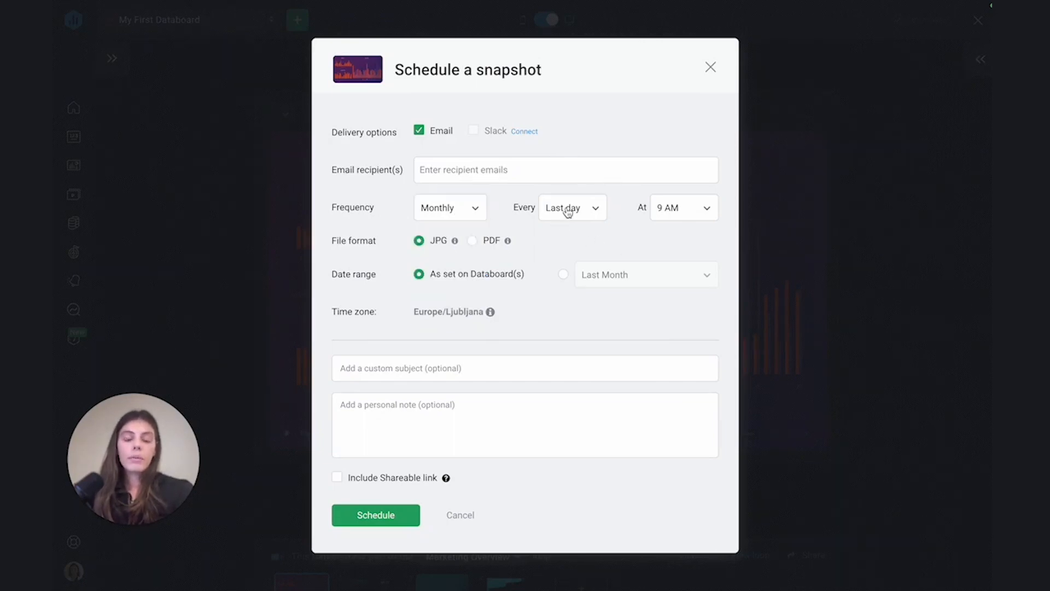
click(568, 212)
click(636, 236)
click(703, 217)
click(612, 239)
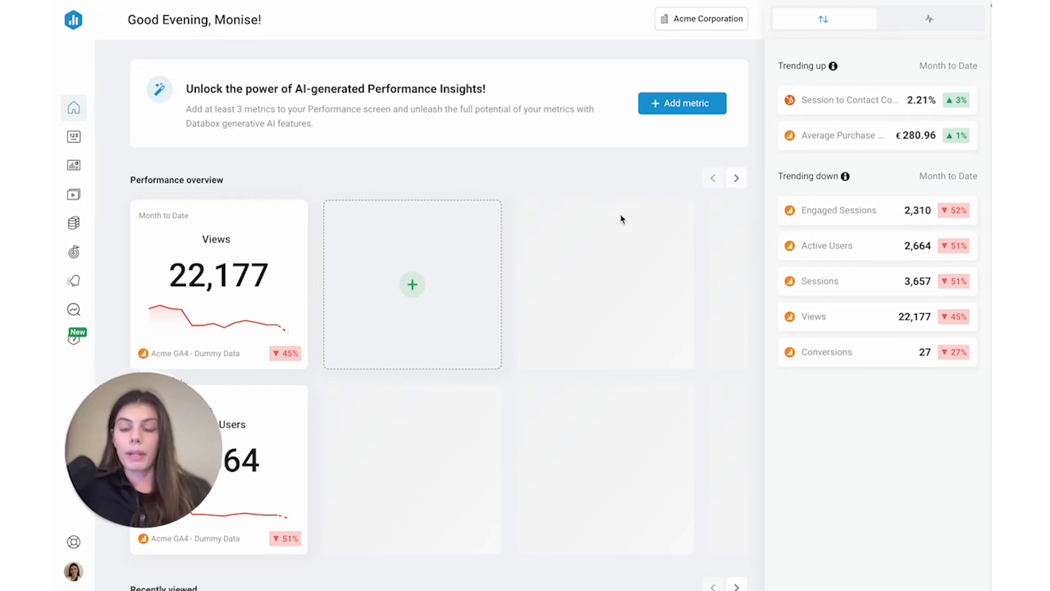
Start a first Scorecard in Notifications and set its first metric to Sessions from Acme GA4 - Dummy Data
click(75, 283)
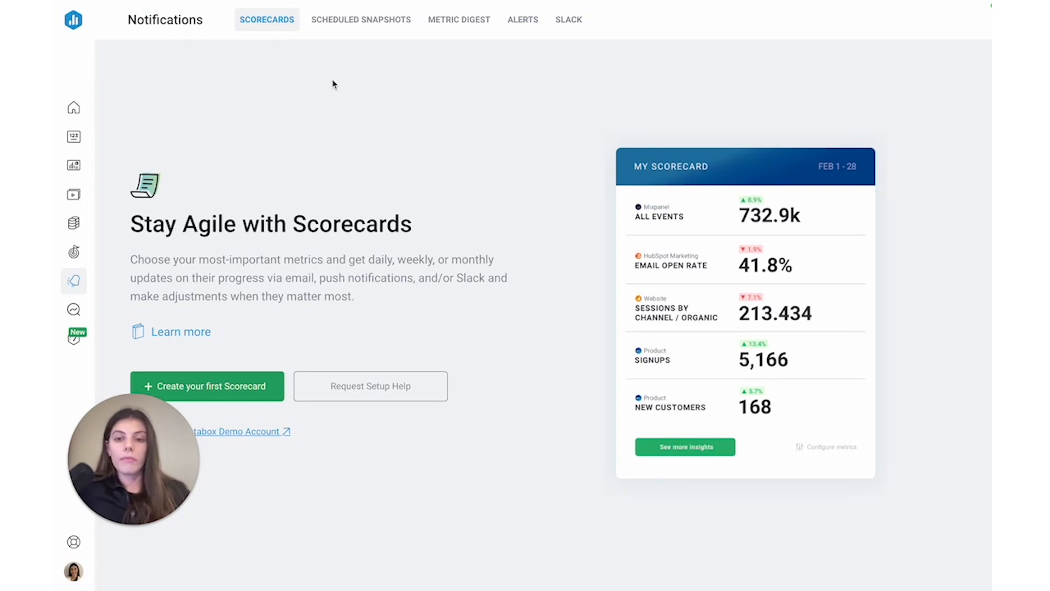
click(204, 390)
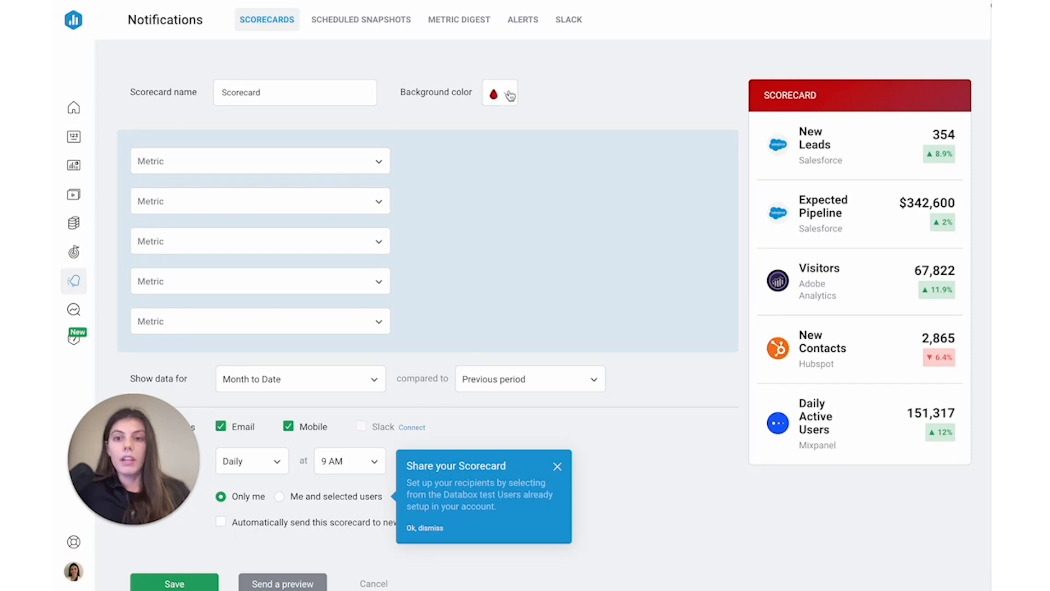
click(301, 161)
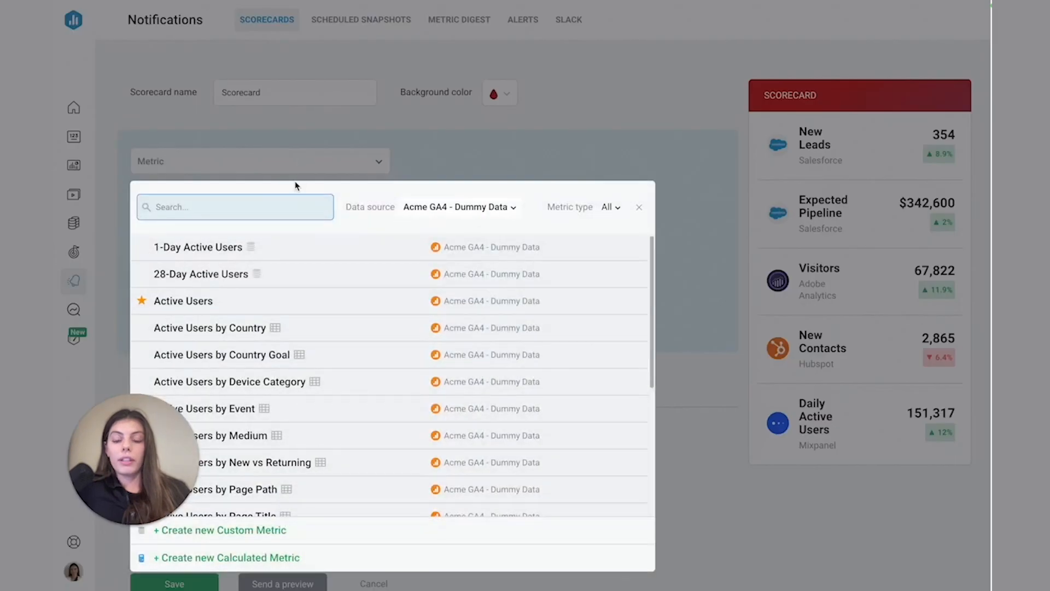
text(ses)
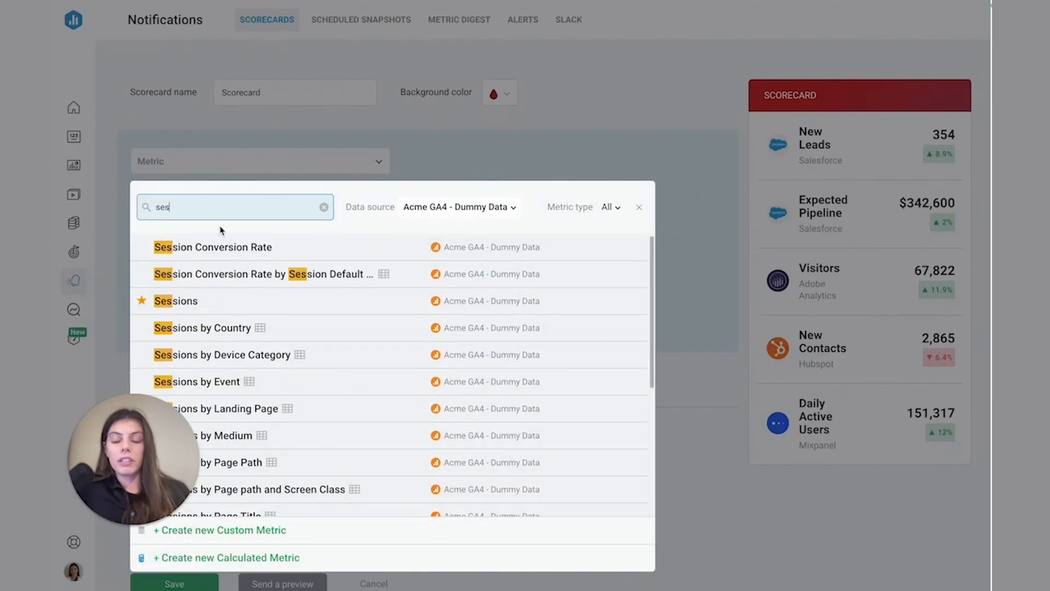
click(228, 301)
Set the scorecard's second metric to Bounce Rate from Acme GA4 - Dummy Data
click(238, 214)
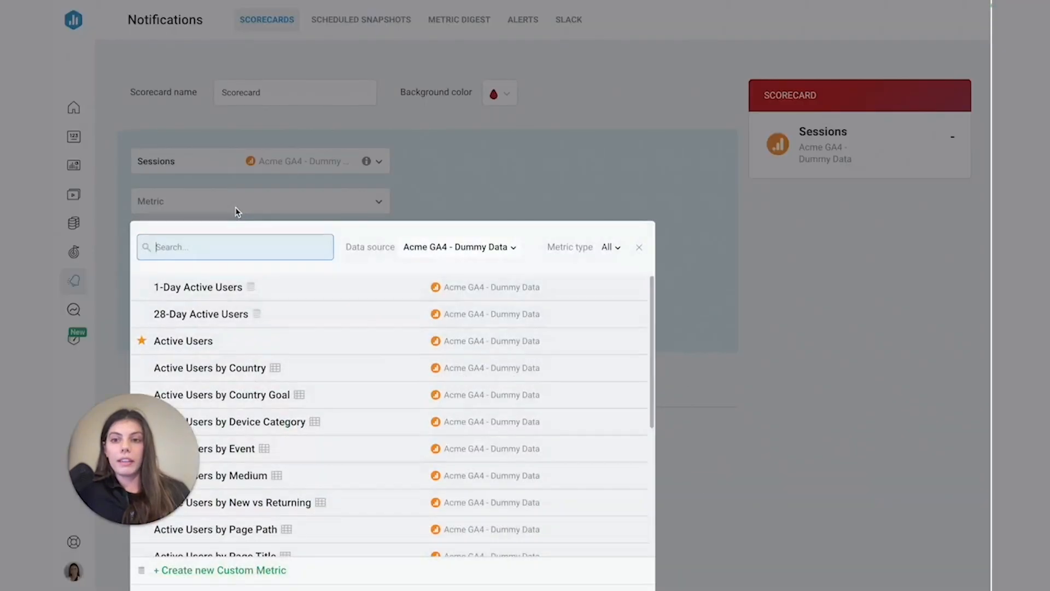
text(boun)
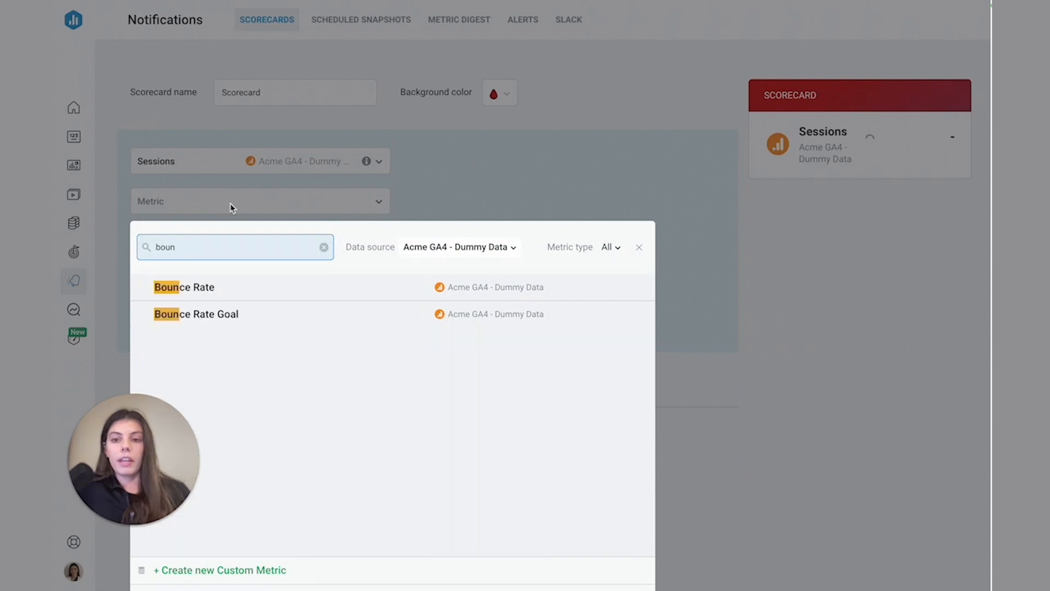
click(236, 290)
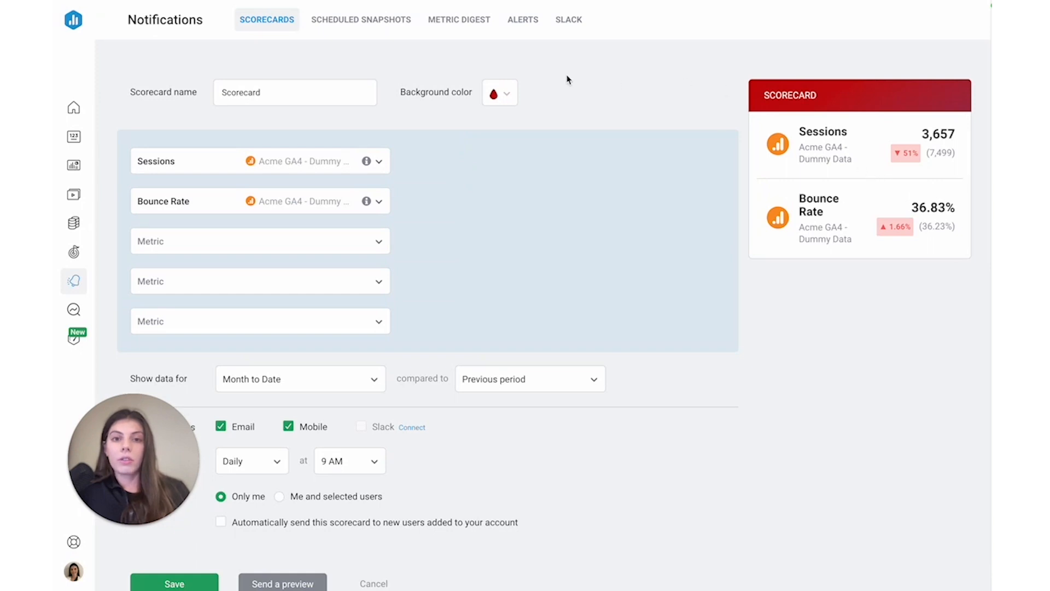
Try out several background colors for the scorecard, ending with the dark teal gradient
click(499, 94)
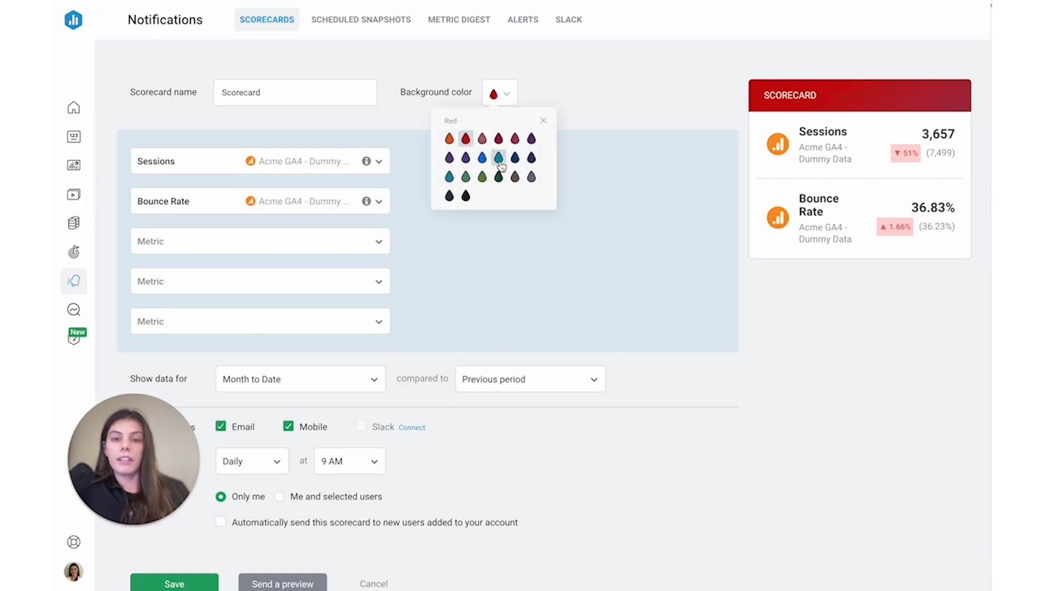
click(499, 160)
click(503, 109)
click(466, 198)
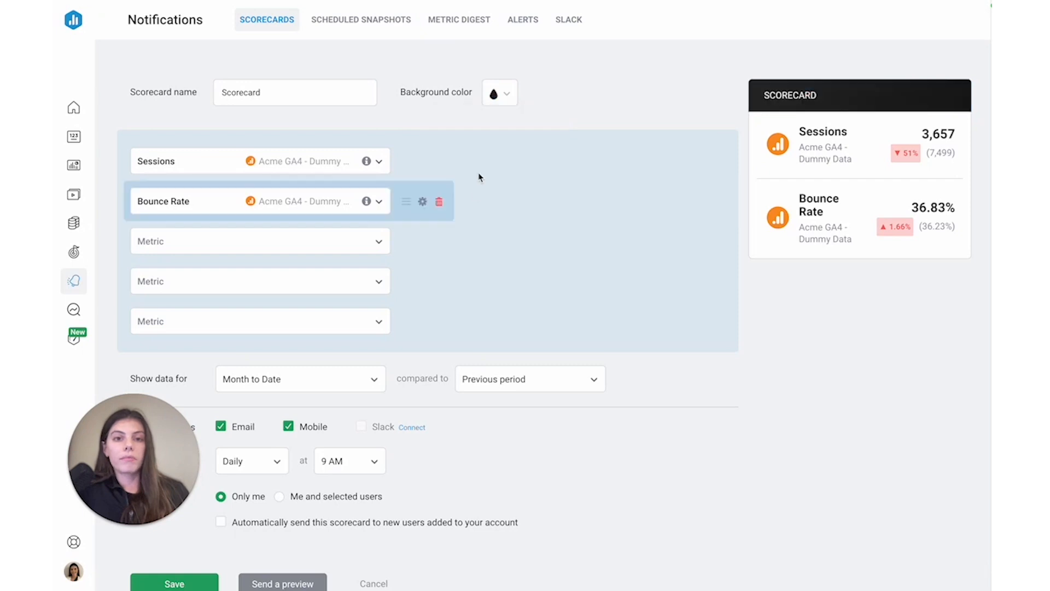
click(498, 96)
click(462, 192)
mouse_move(511, 218)
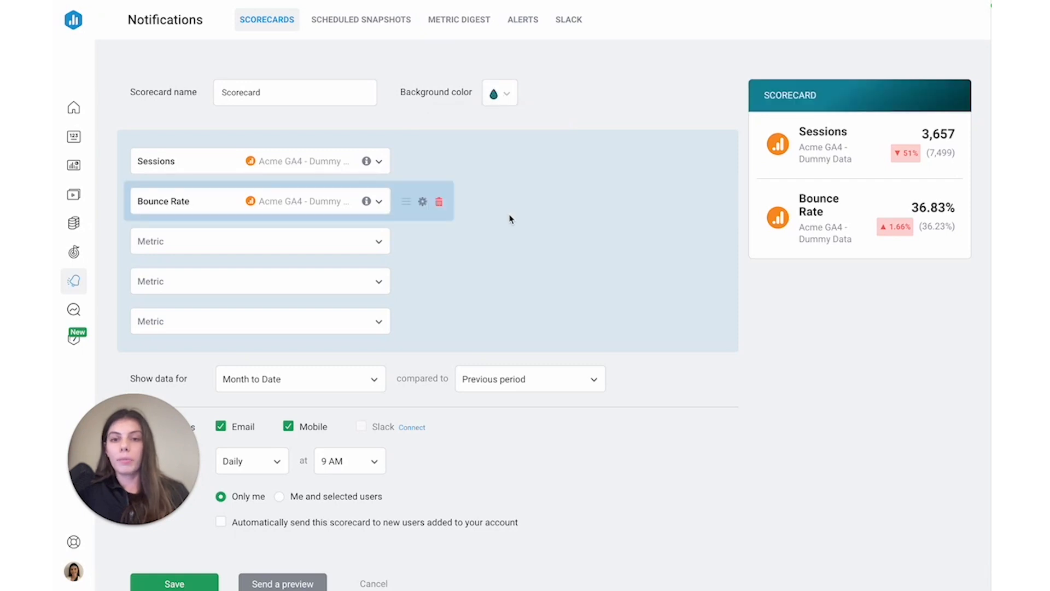
Rename the scorecard as Marketing updates
double_click(274, 92)
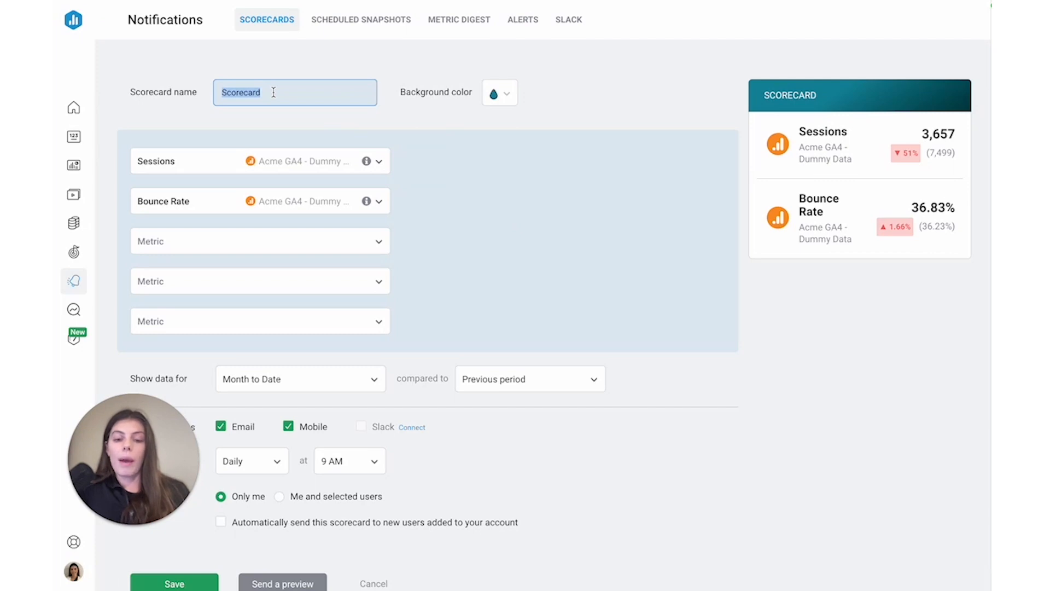
text(Marketing updates)
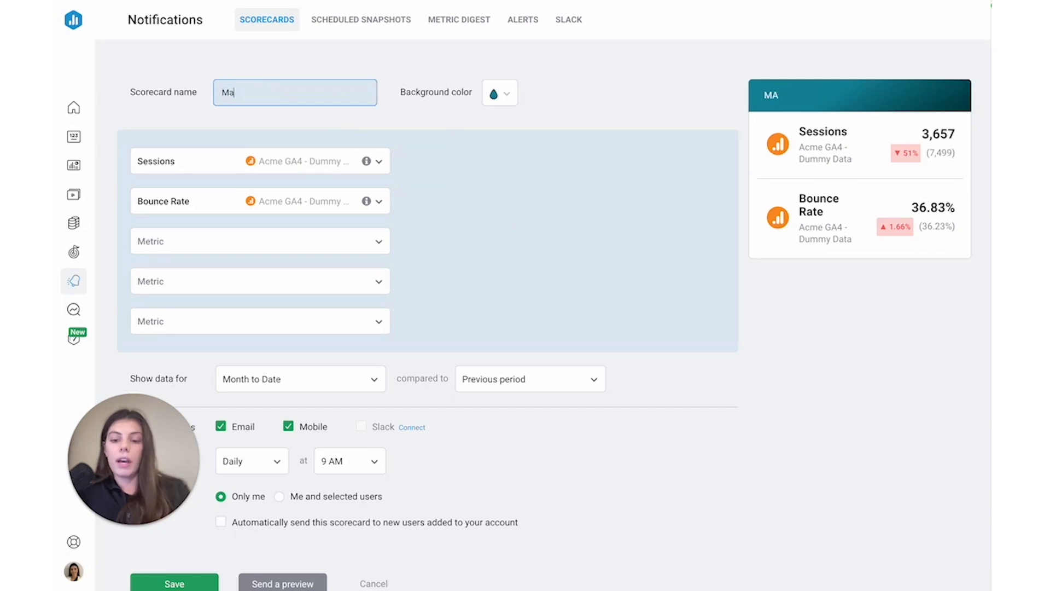
click(590, 267)
Schedule the scorecard's delivery weekly on Friday only, at 4 PM
scroll(589, 267, down, 1)
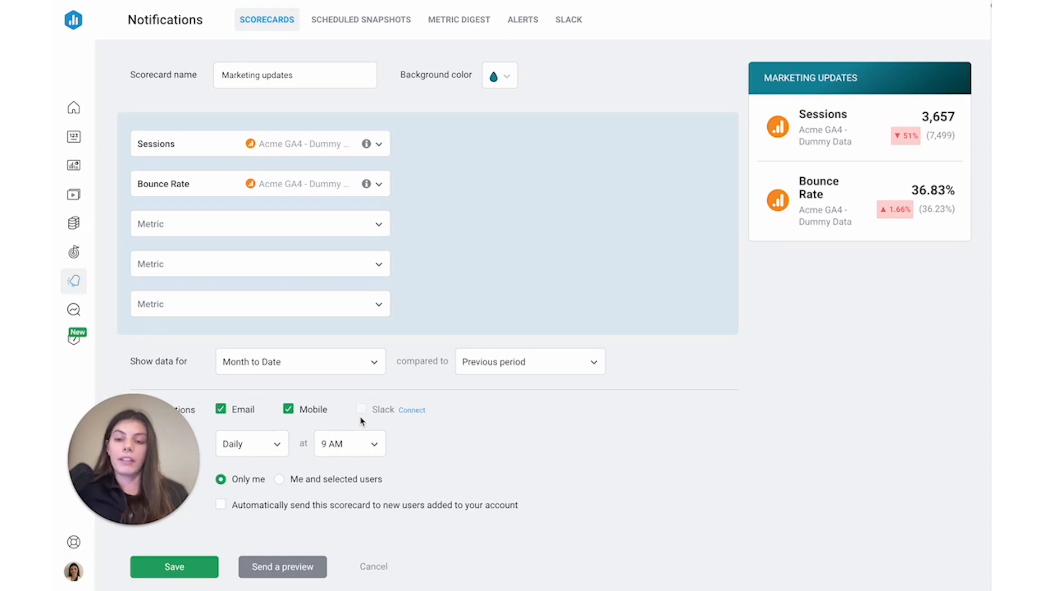
click(268, 449)
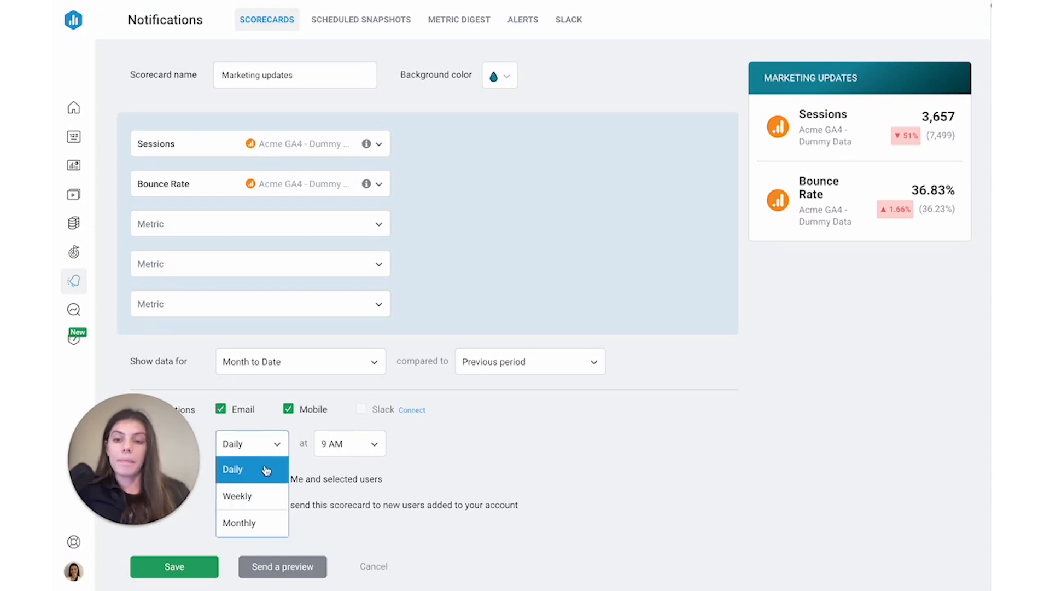
click(261, 501)
click(369, 445)
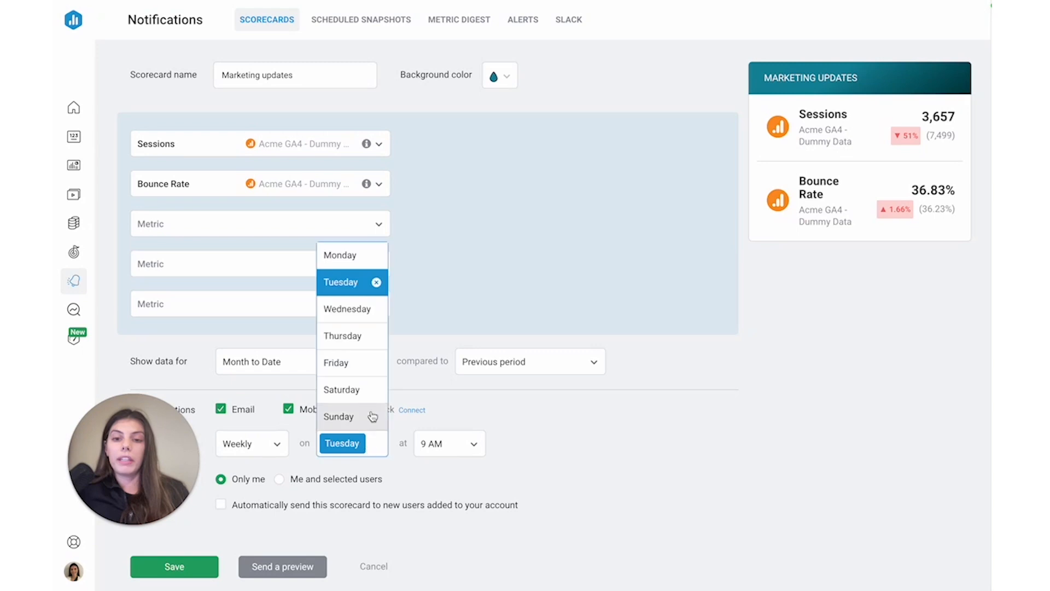
click(376, 283)
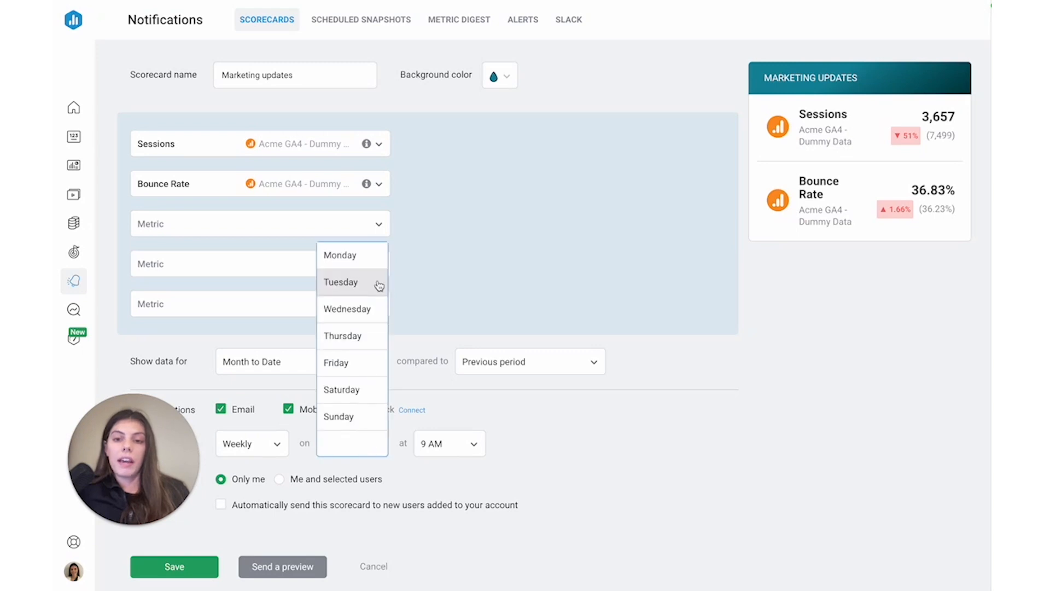
click(367, 367)
click(463, 447)
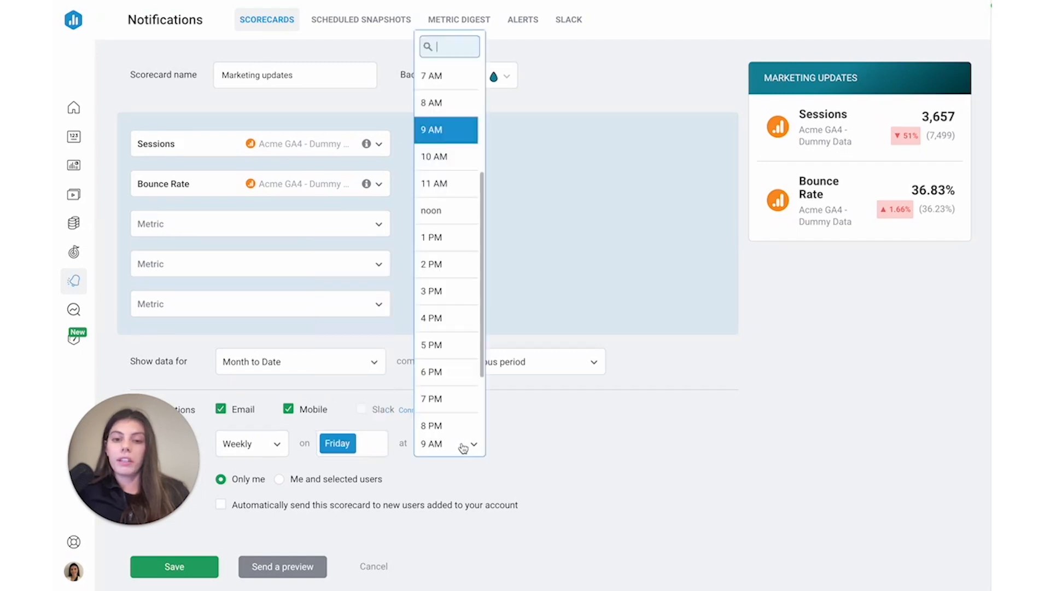
click(438, 317)
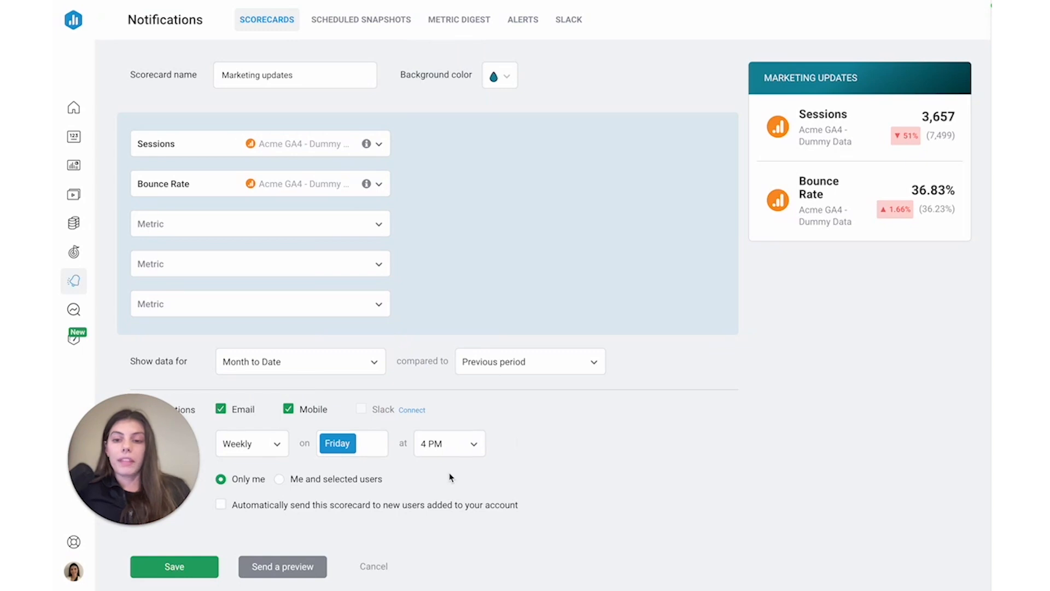
Set the scorecard to go to me and selected users, add three users from the account as recipients, and save it
click(281, 481)
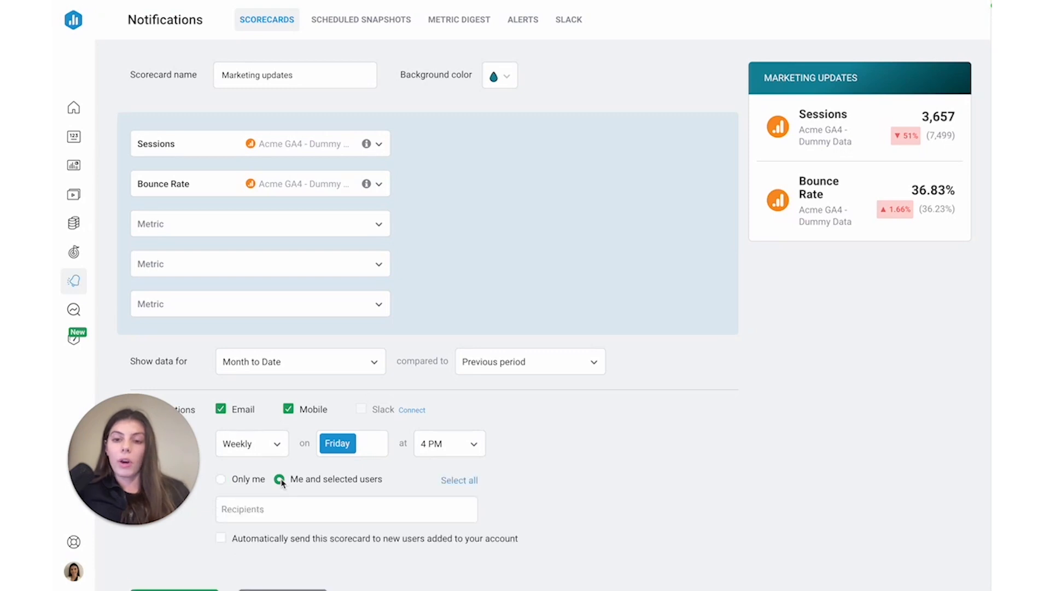
scroll(494, 429, down, 1)
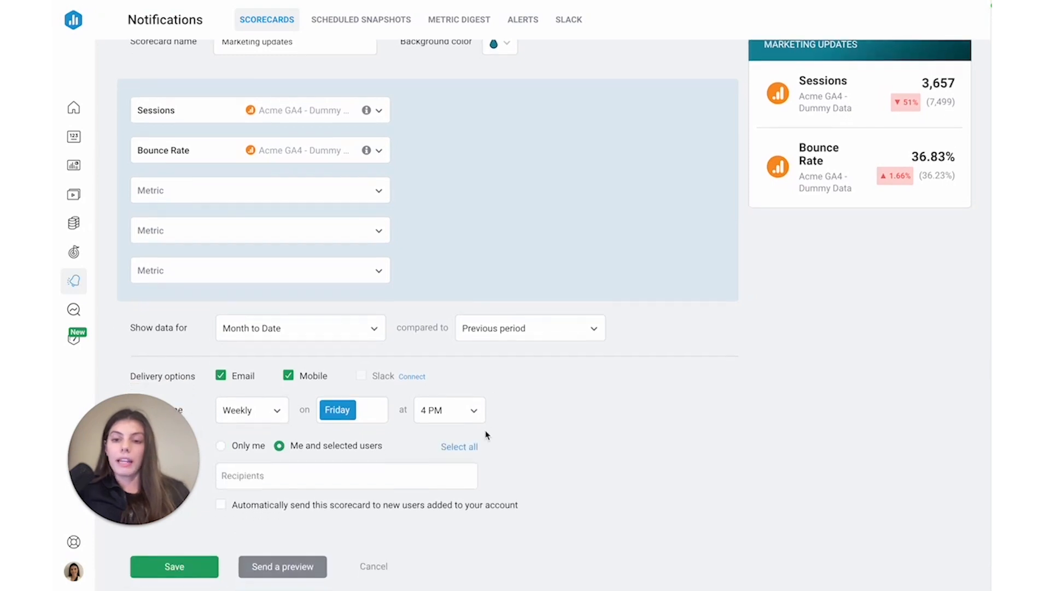
click(361, 476)
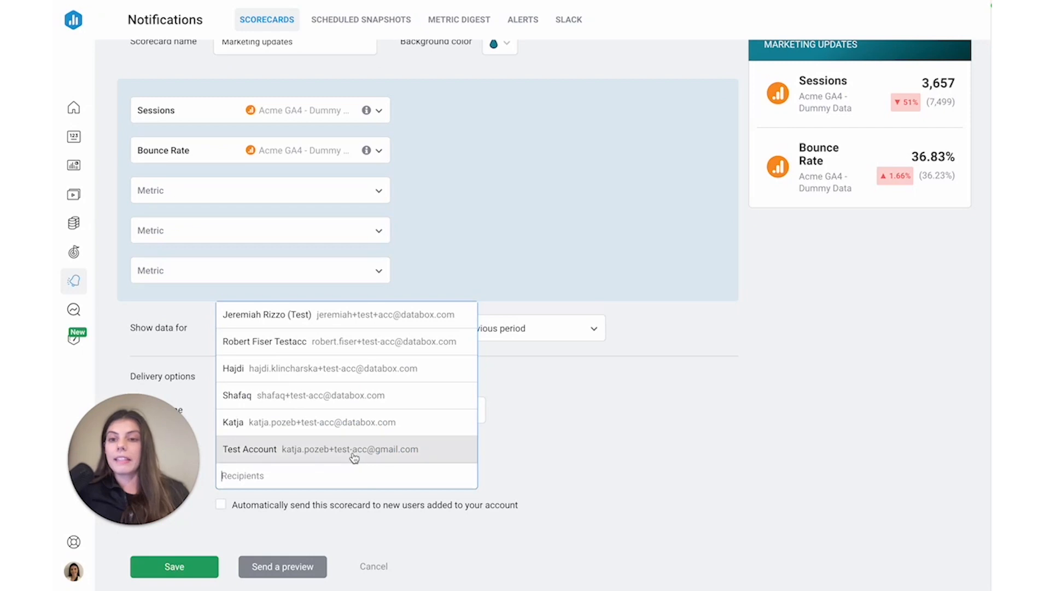
click(352, 323)
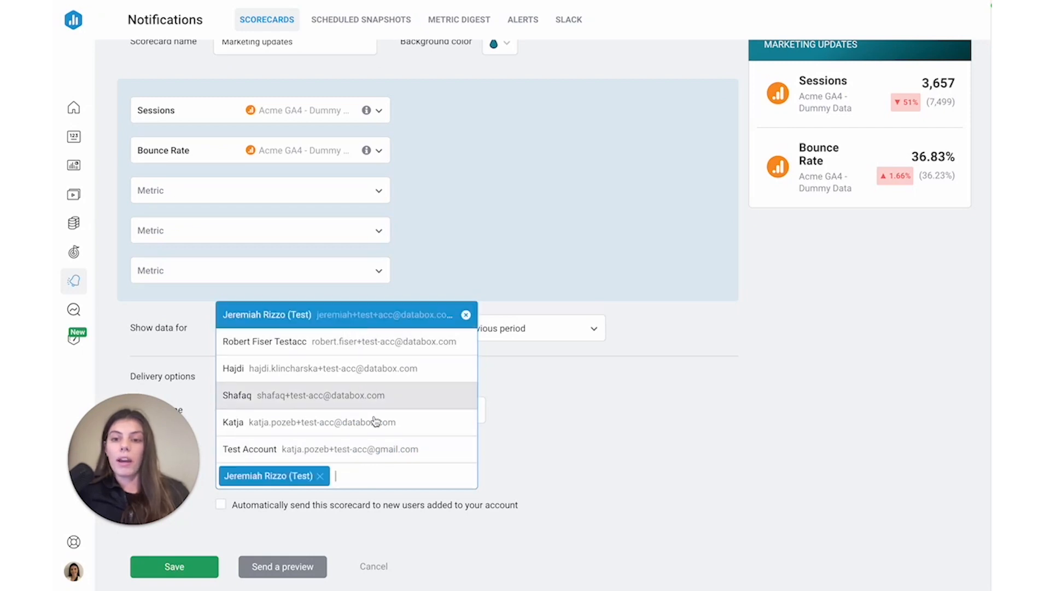
click(353, 342)
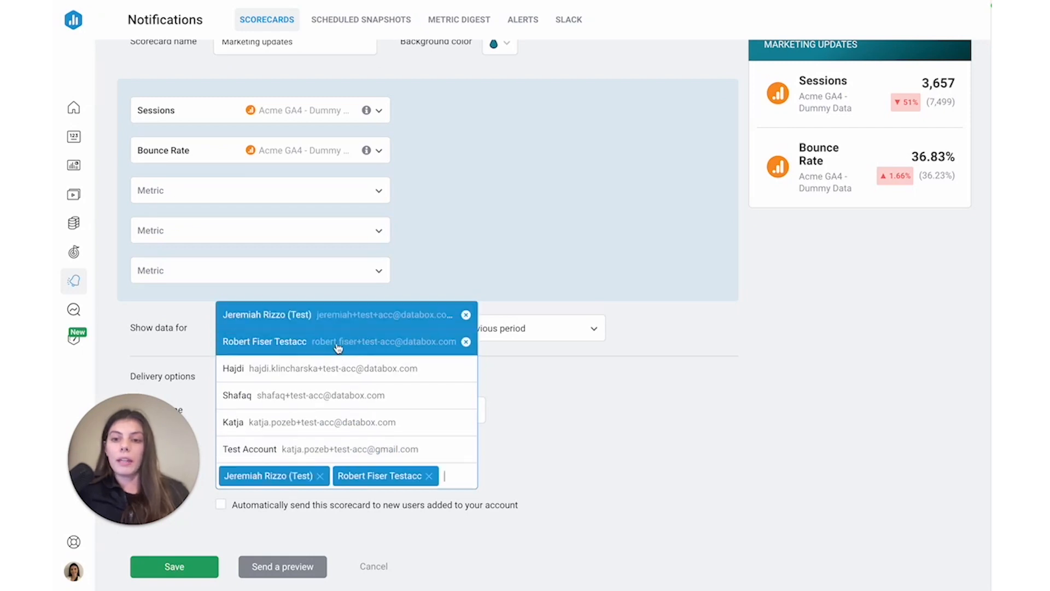
click(350, 399)
click(533, 492)
scroll(550, 472, down, 1)
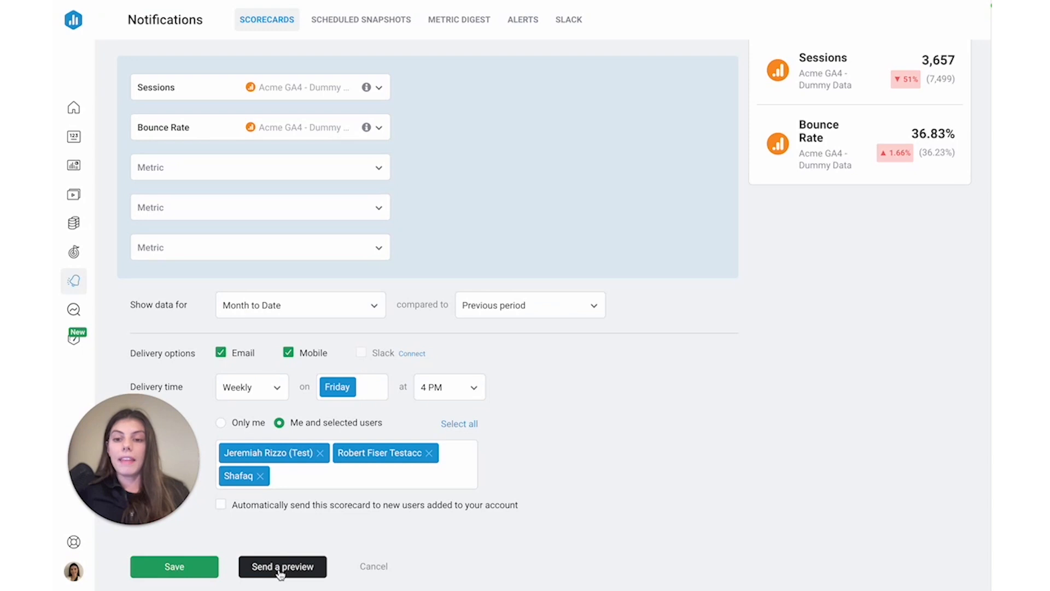
click(186, 573)
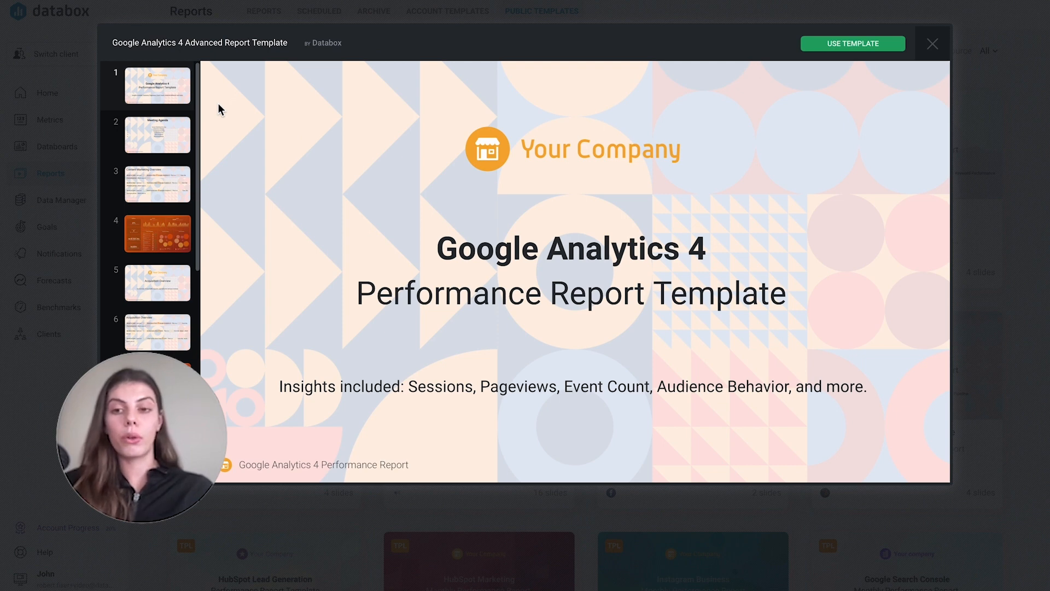
Look through the slides of the Google Analytics 4 Advanced and Paid Ads report templates
drag(199, 118, 199, 253)
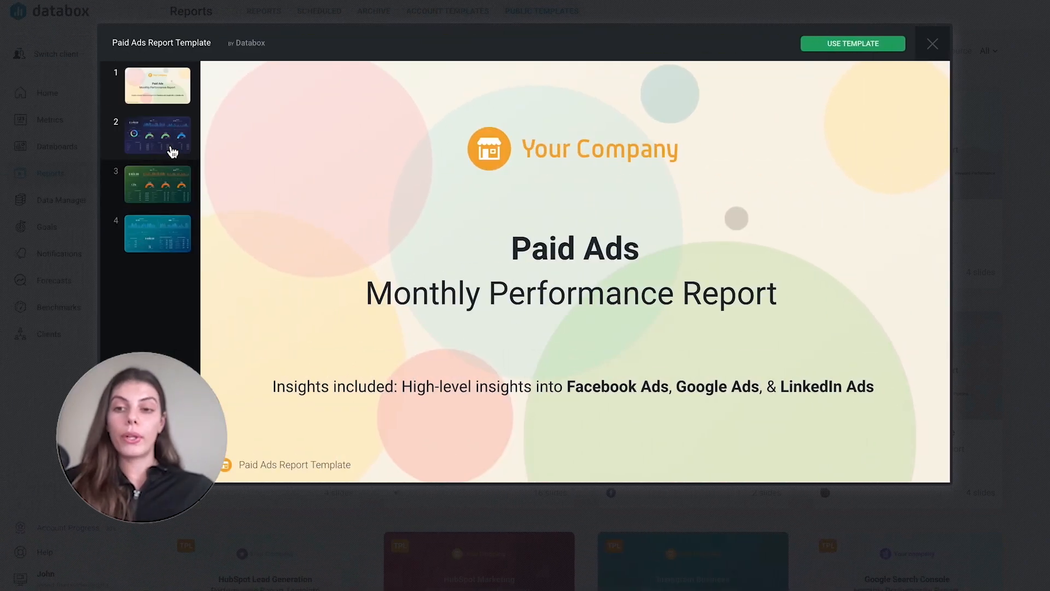
click(173, 152)
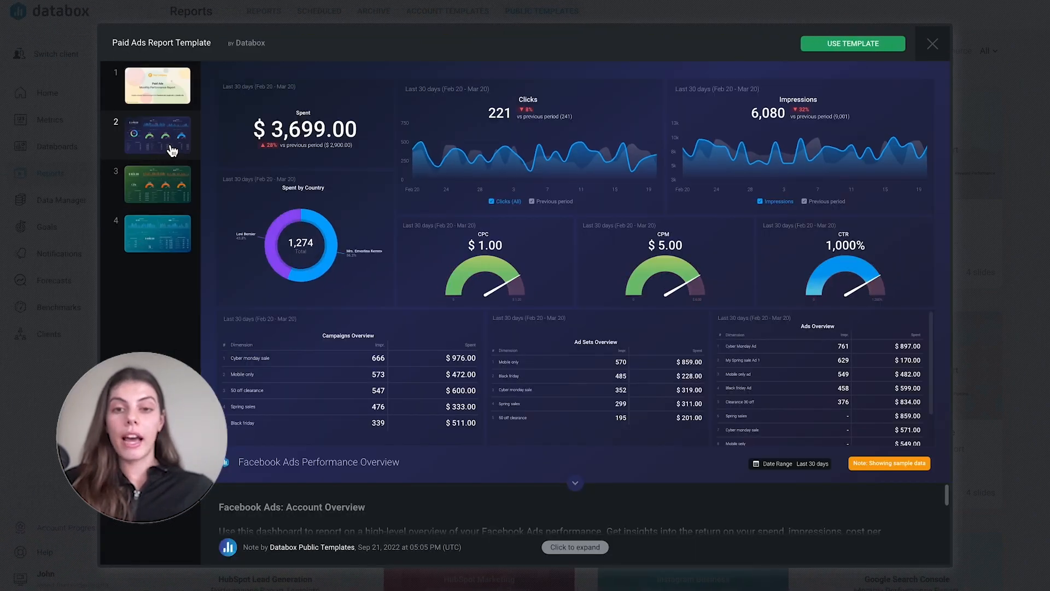
click(180, 191)
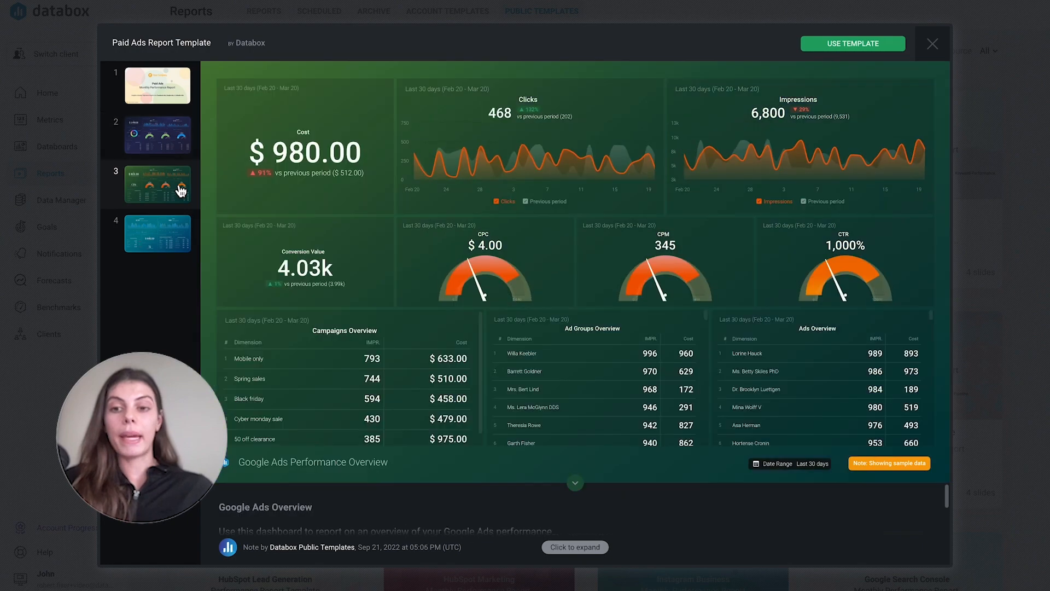
click(176, 240)
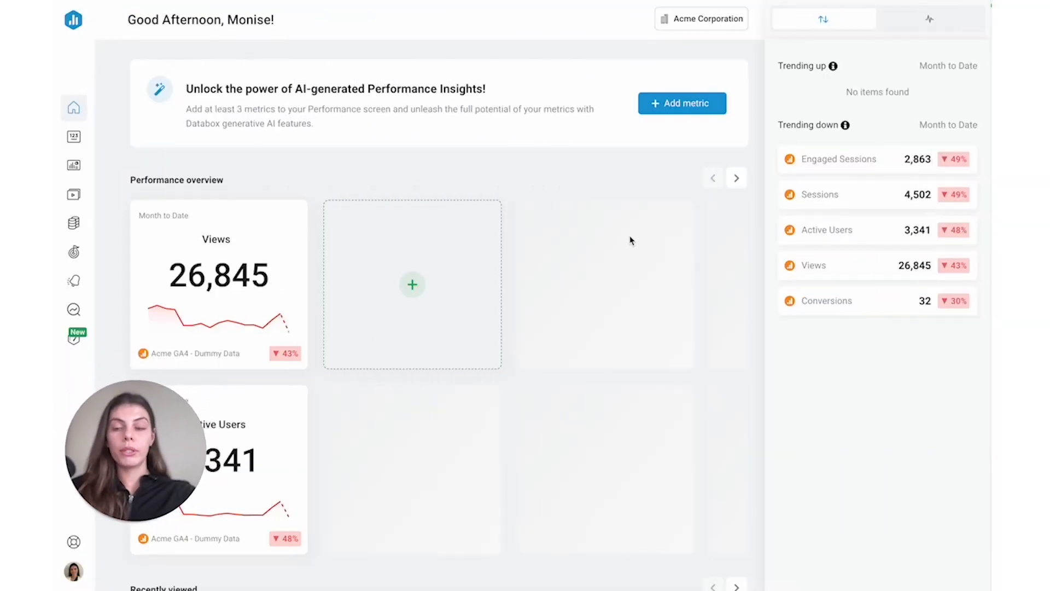
Browse the public report templates and review the category and data source filter options
click(73, 197)
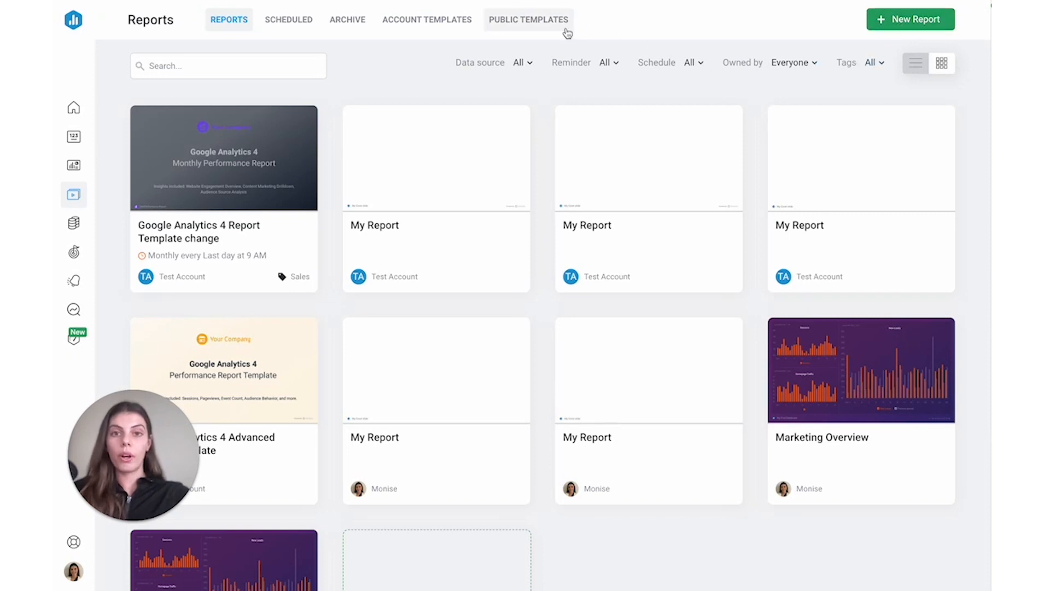
click(514, 29)
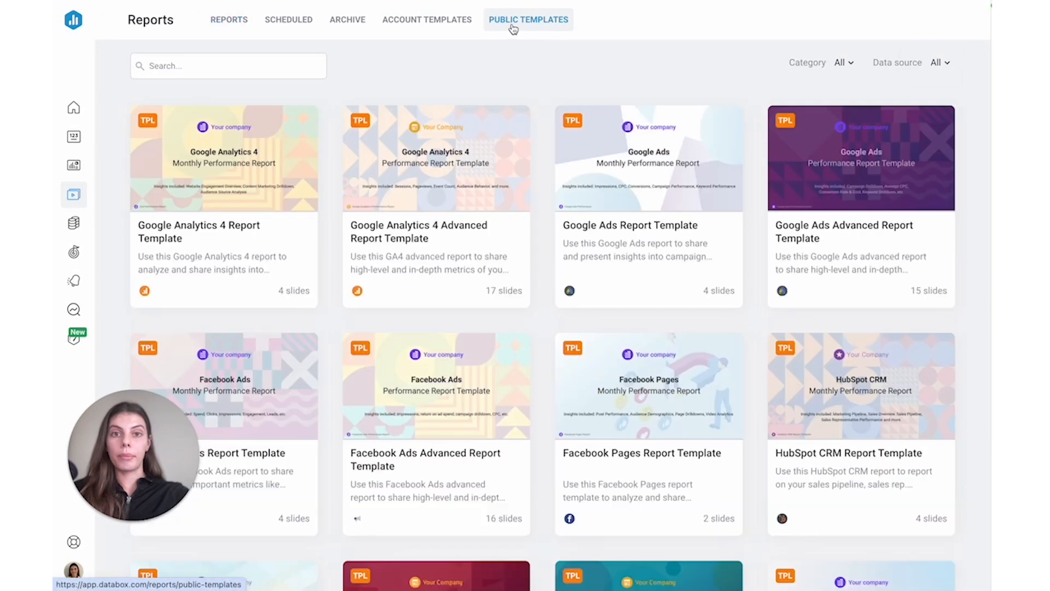
click(845, 64)
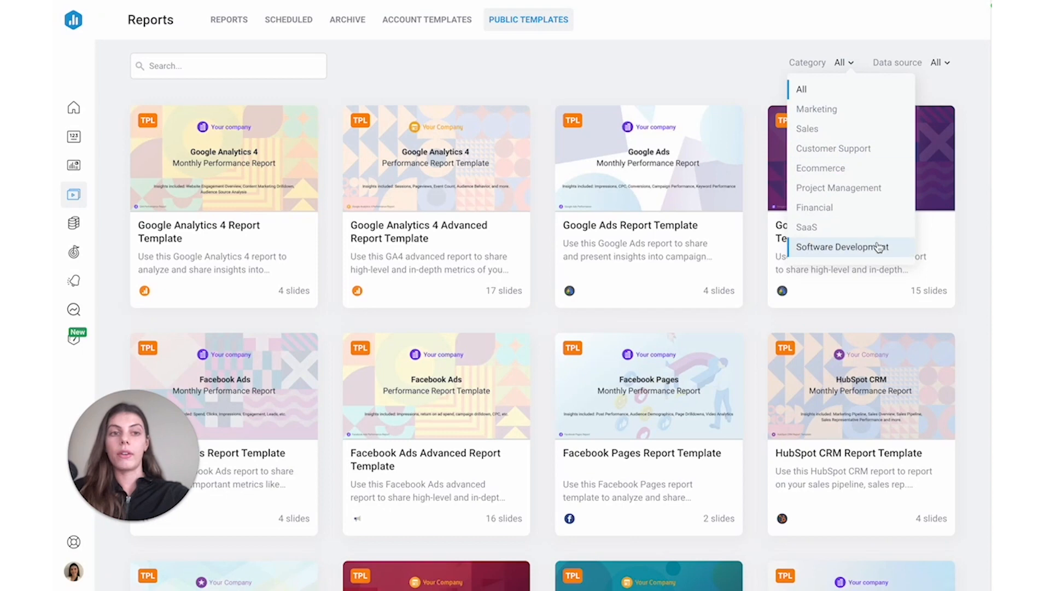
click(943, 75)
mouse_move(629, 184)
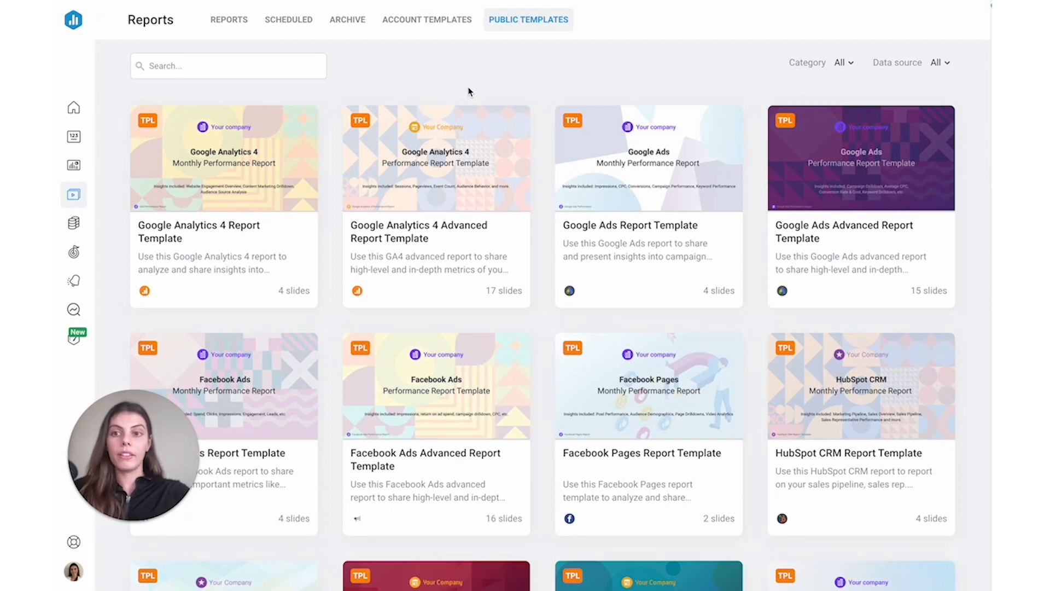
Create a report from the Marketing Overview looped Databoard
click(72, 167)
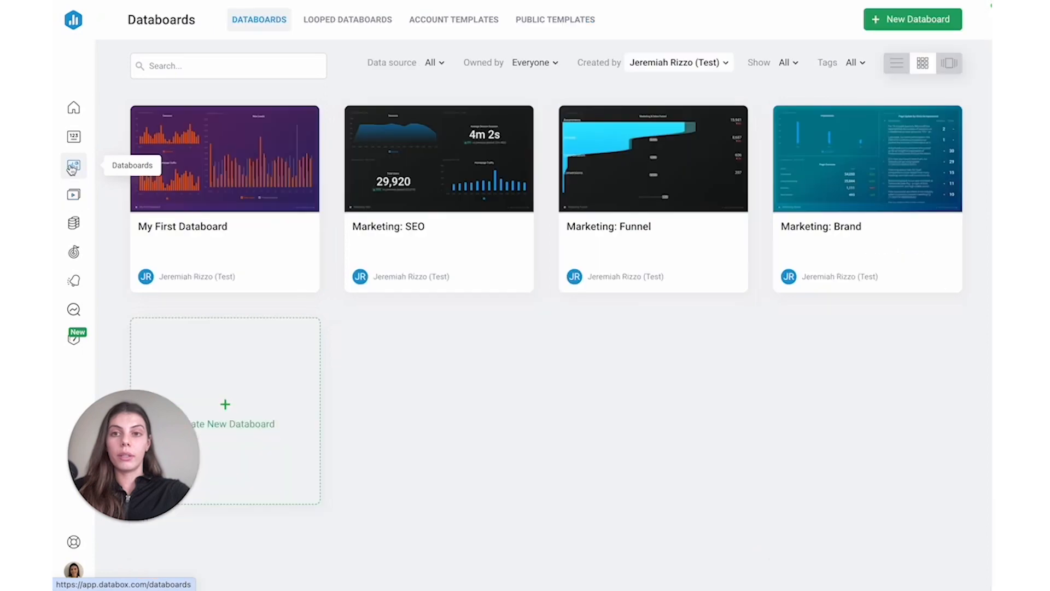
click(338, 22)
click(941, 166)
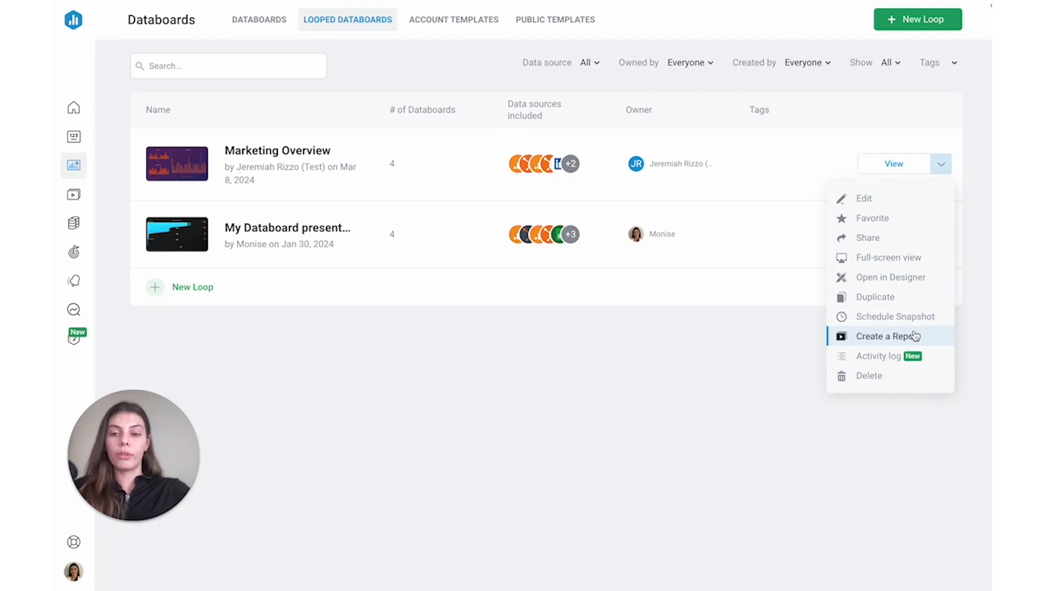
click(937, 338)
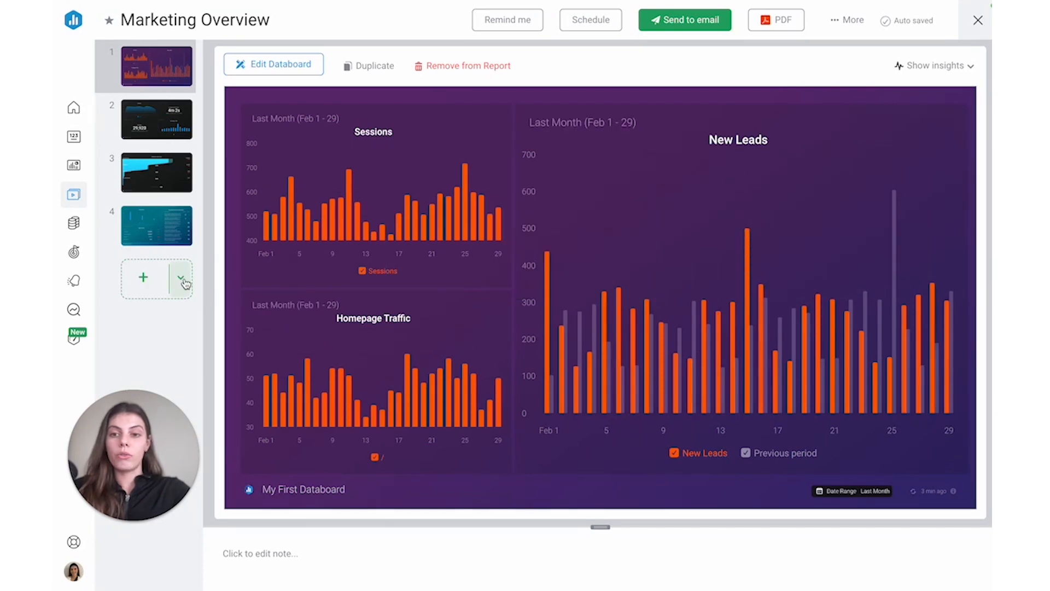
Add a Side by Side slide to the report and fill its left half with the Sessions metric from Acme GA4 - Dummy Data
click(180, 280)
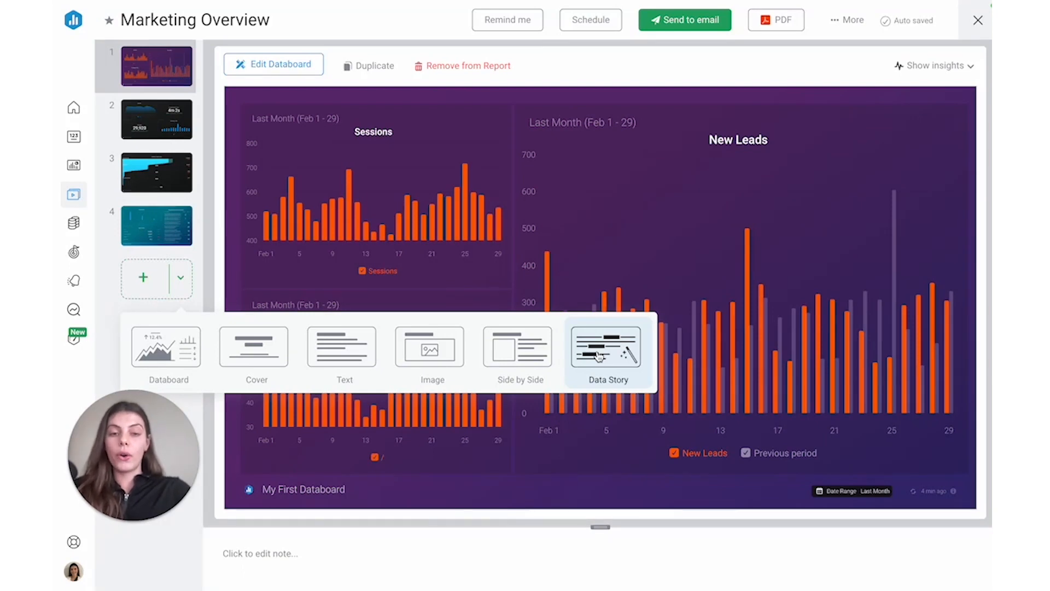
click(522, 360)
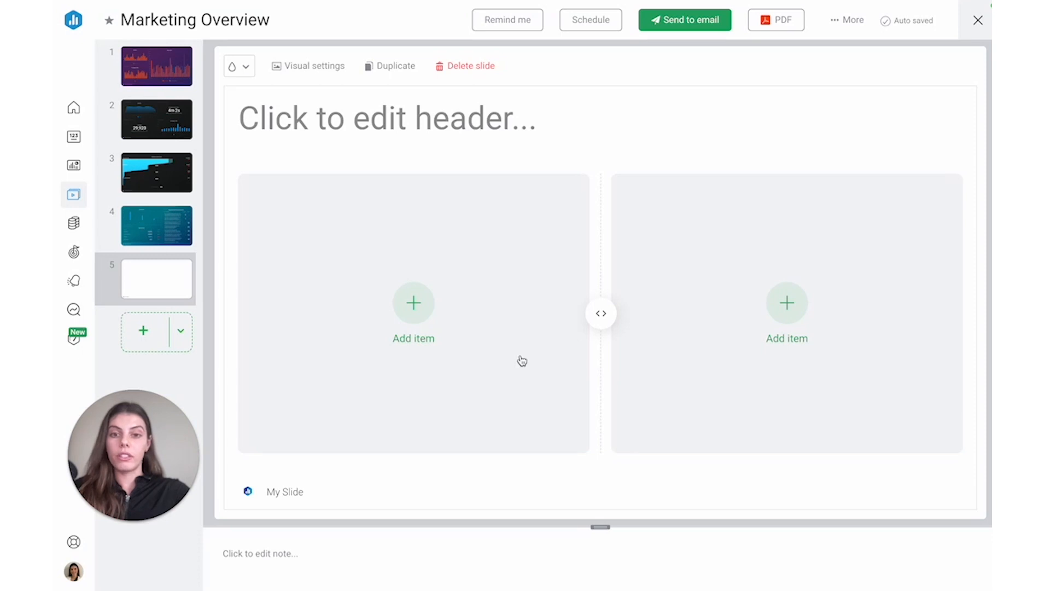
click(416, 310)
click(436, 234)
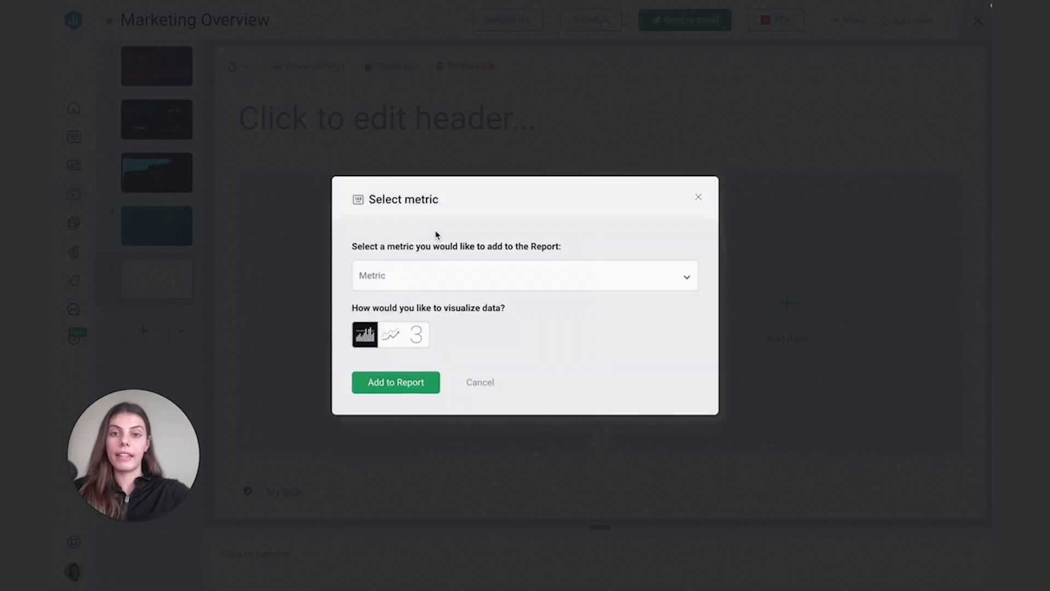
click(413, 281)
text(sess)
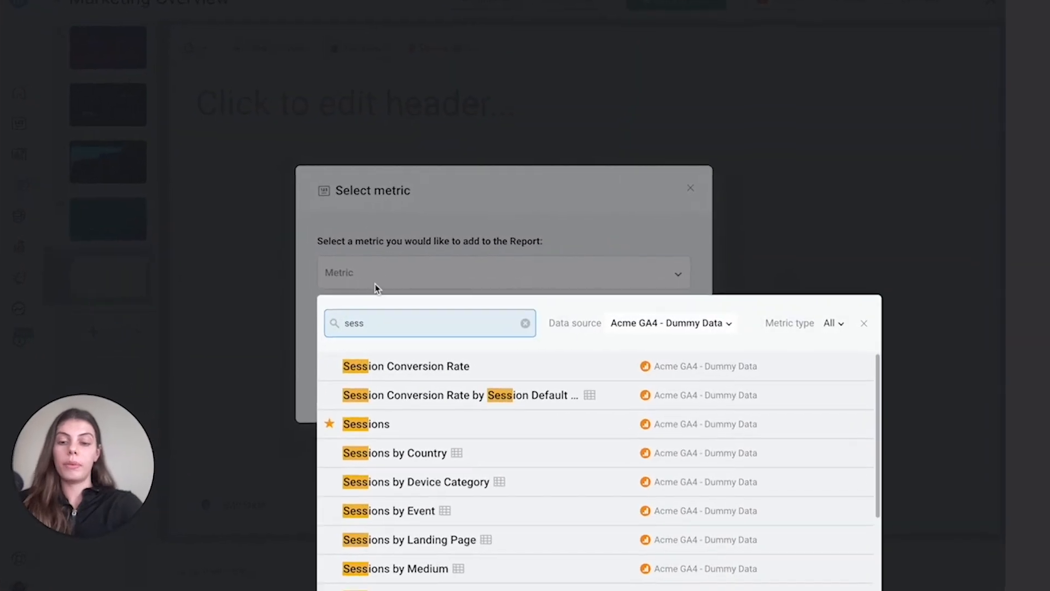
click(388, 417)
click(395, 382)
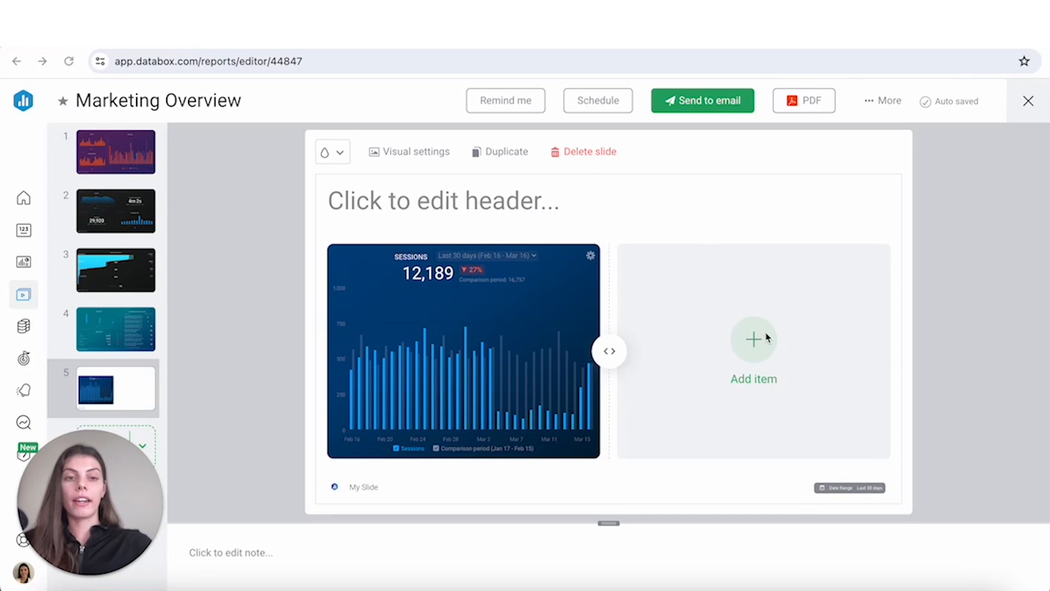
Add text to the slide's right half with the "We're at... compared to..." data story for the Acme GA4 - Dummy Data Sessions metric
click(753, 343)
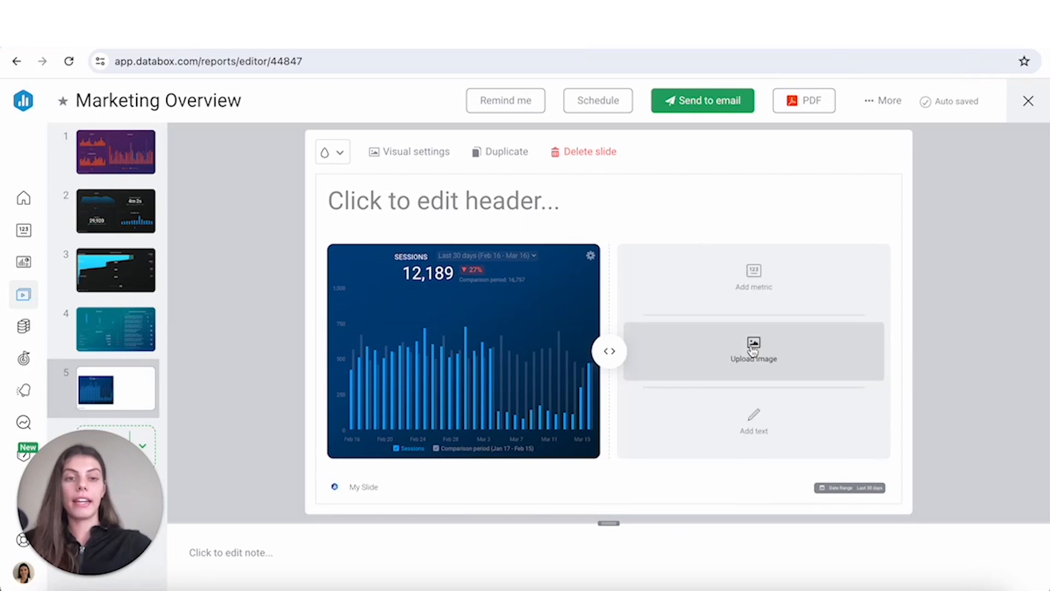
click(756, 430)
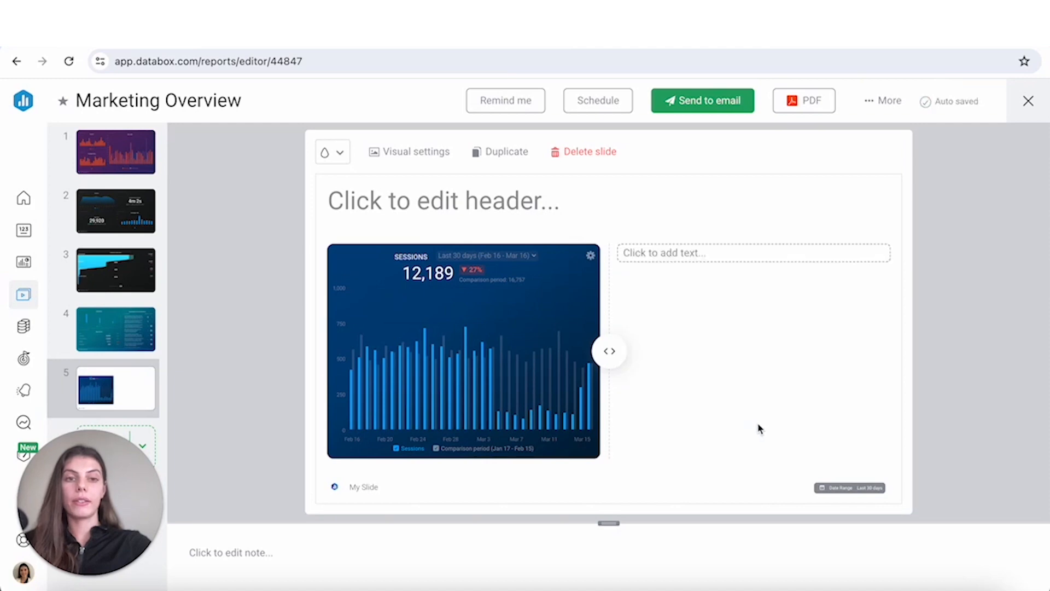
click(693, 254)
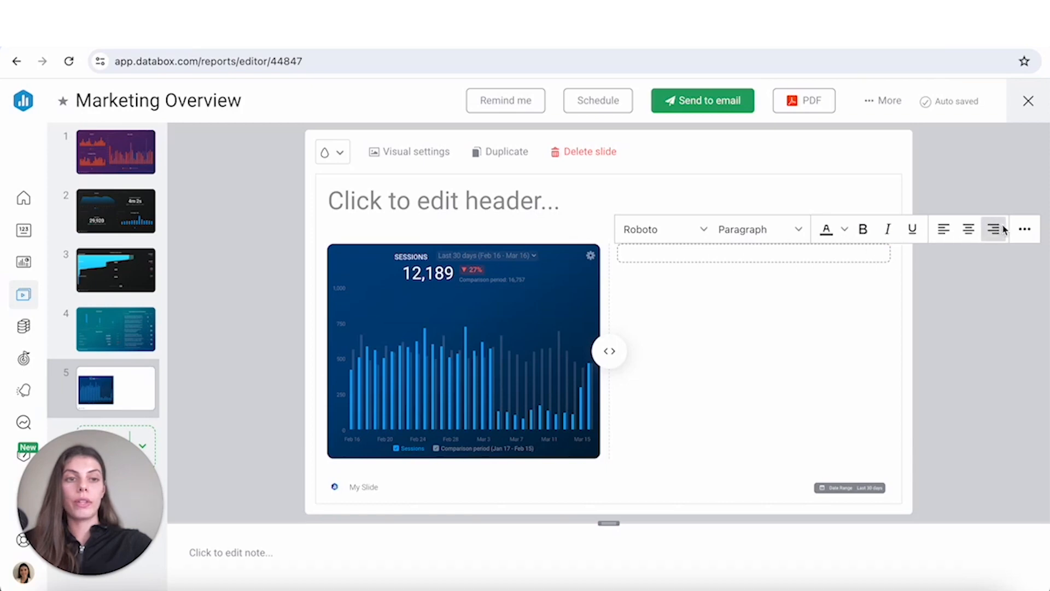
click(1025, 231)
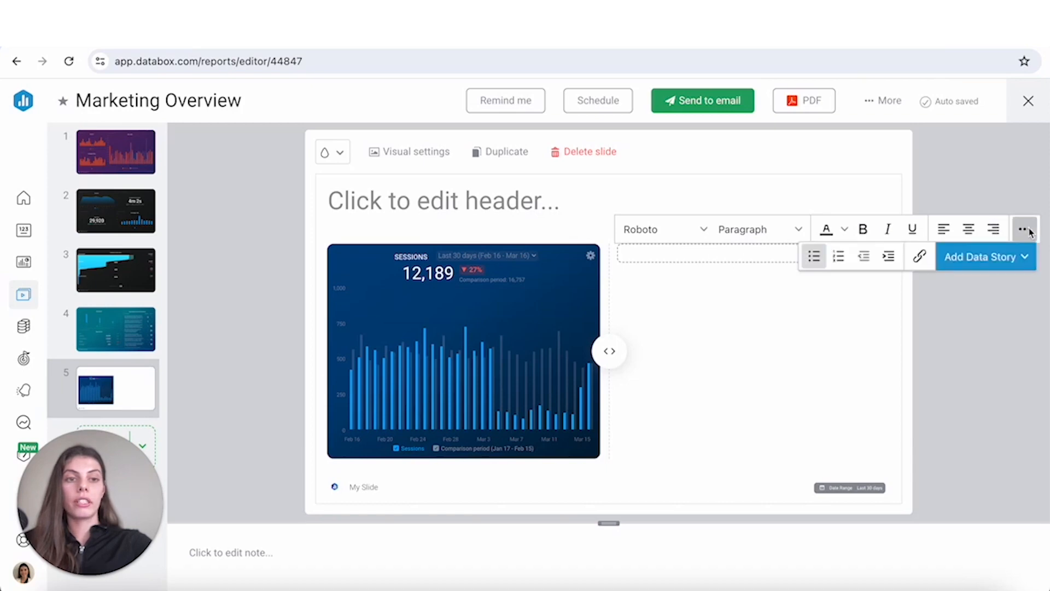
click(996, 260)
mouse_move(1004, 285)
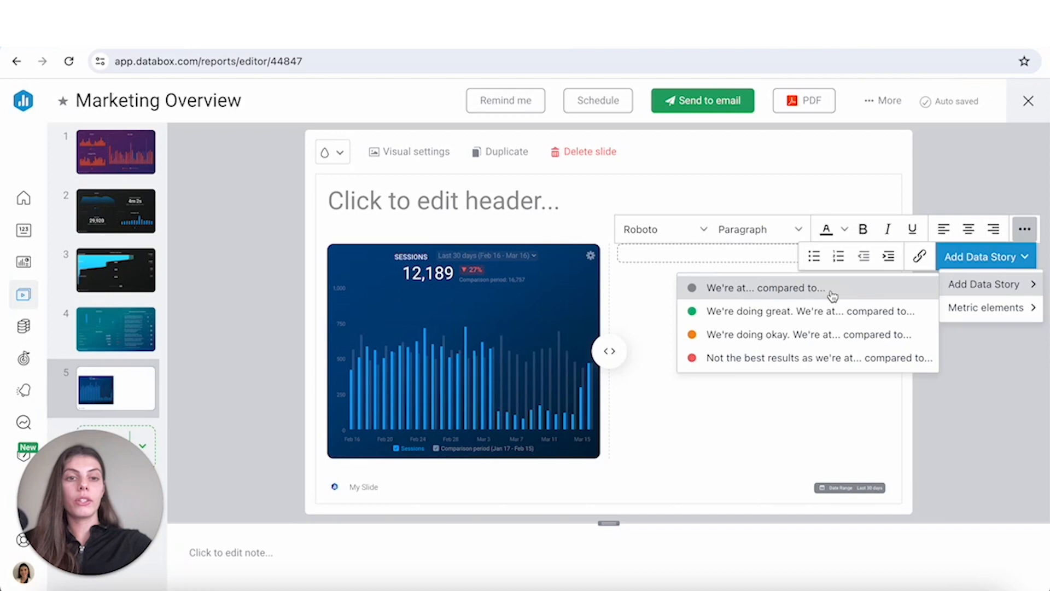
click(814, 290)
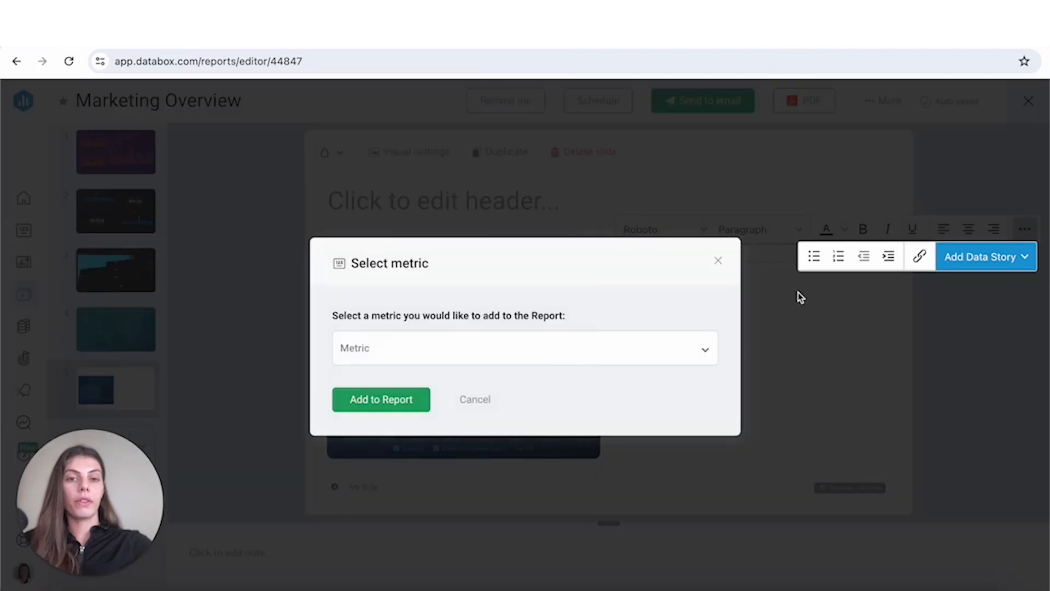
click(651, 352)
text(session)
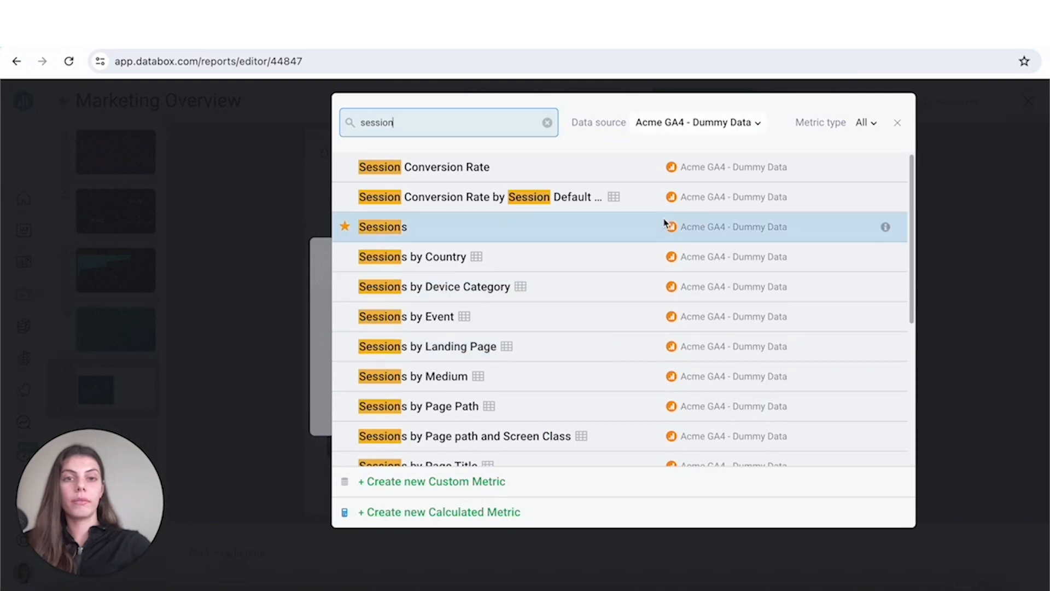
click(551, 234)
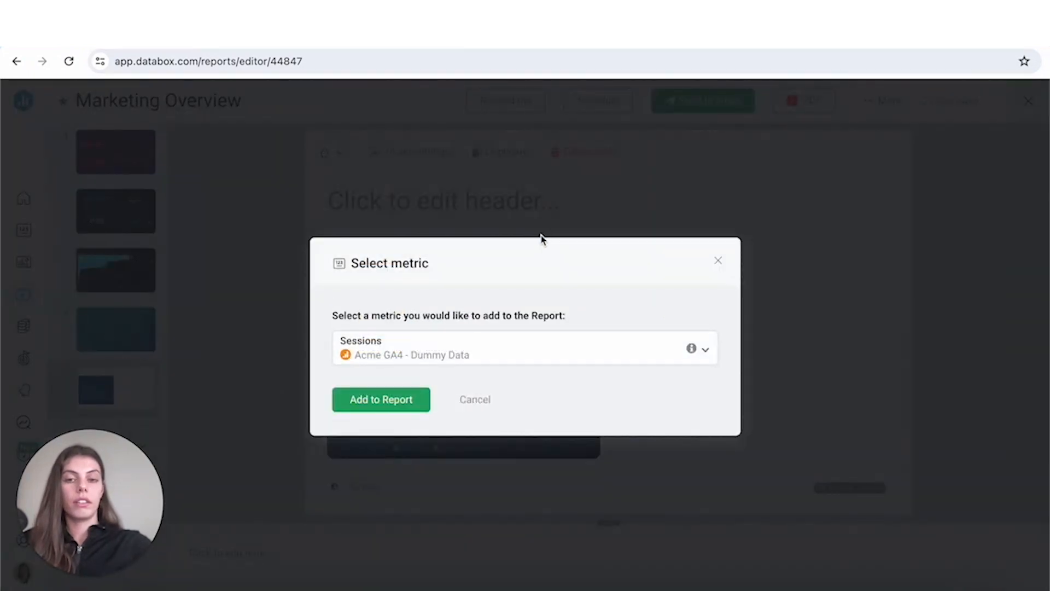
click(383, 405)
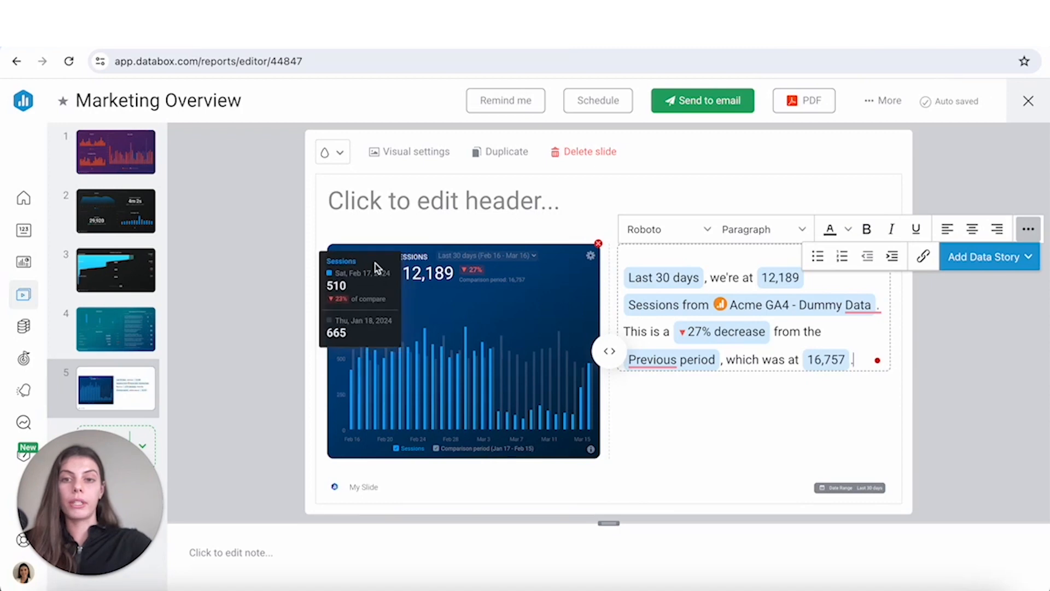
Give the slide the header "How did we perform?" and rename it "Sessions performance"
click(418, 202)
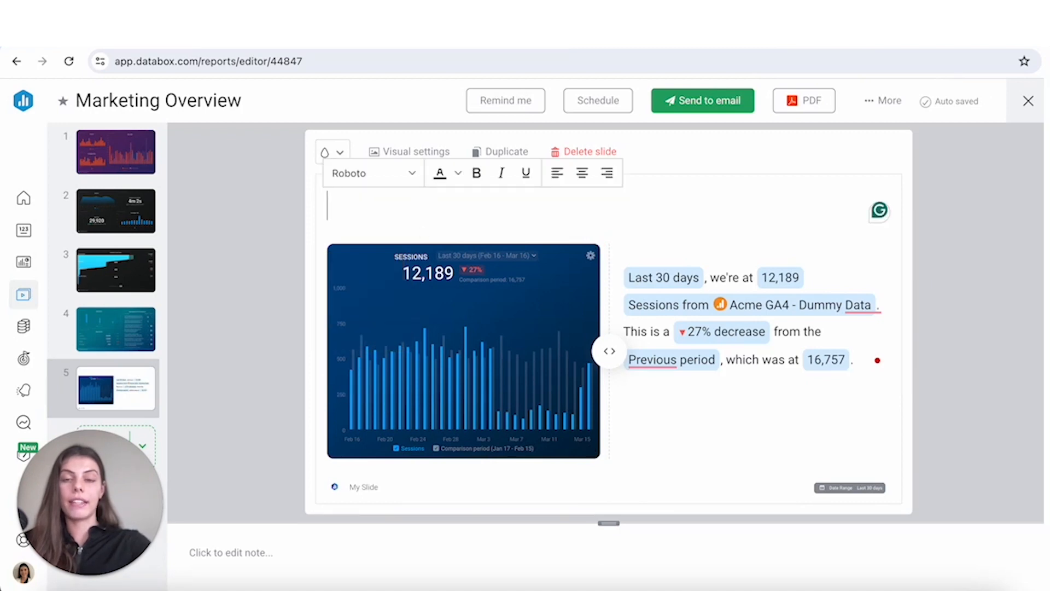
text(How did we perform?)
click(328, 493)
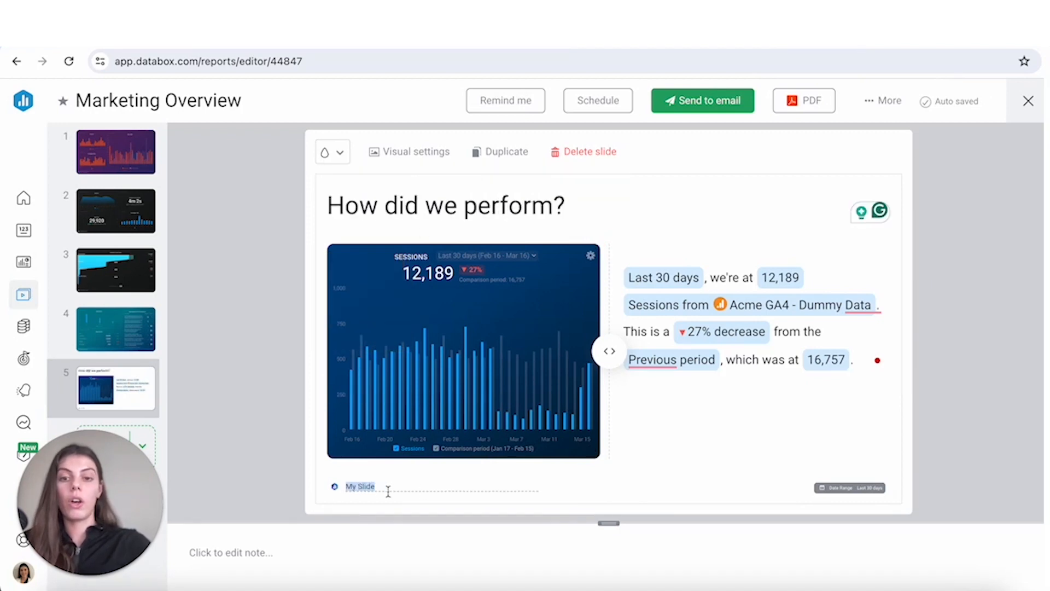
text(Sessions performance)
click(268, 481)
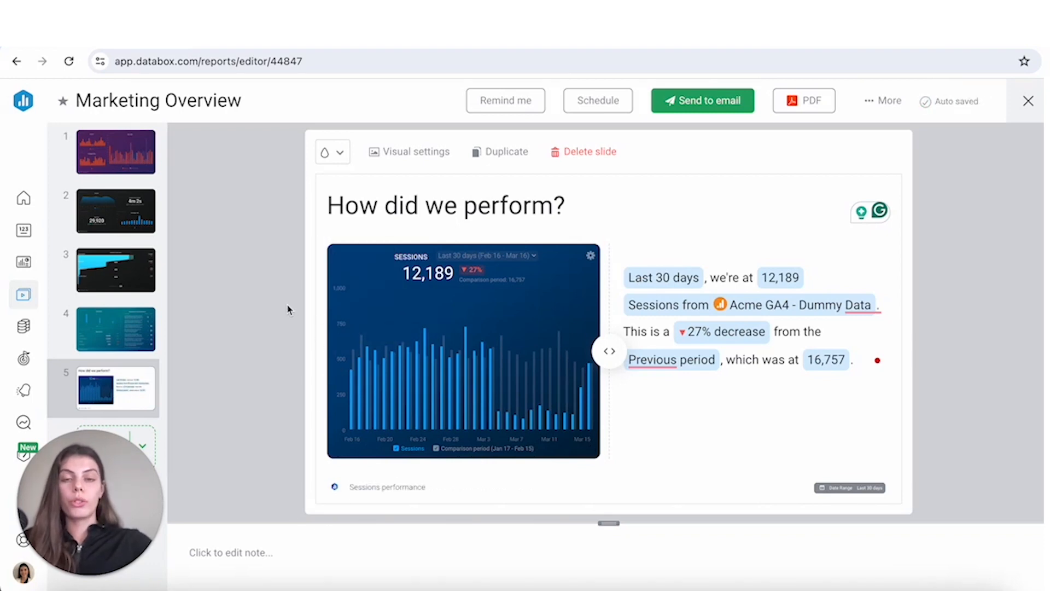
Apply a teal background to the Sessions performance slide only and set its date range to Last Month
click(336, 157)
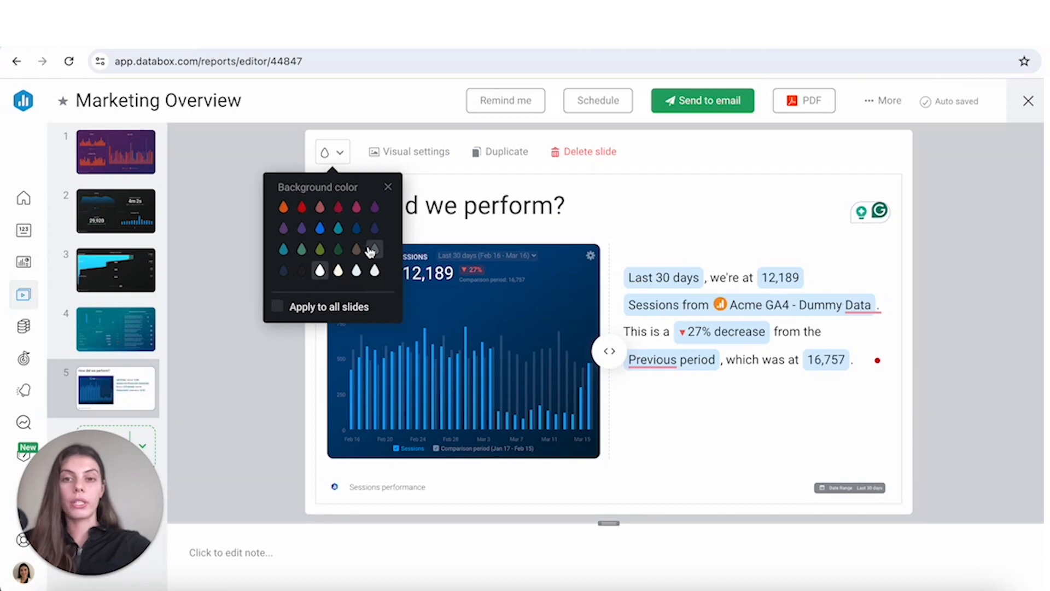
click(282, 249)
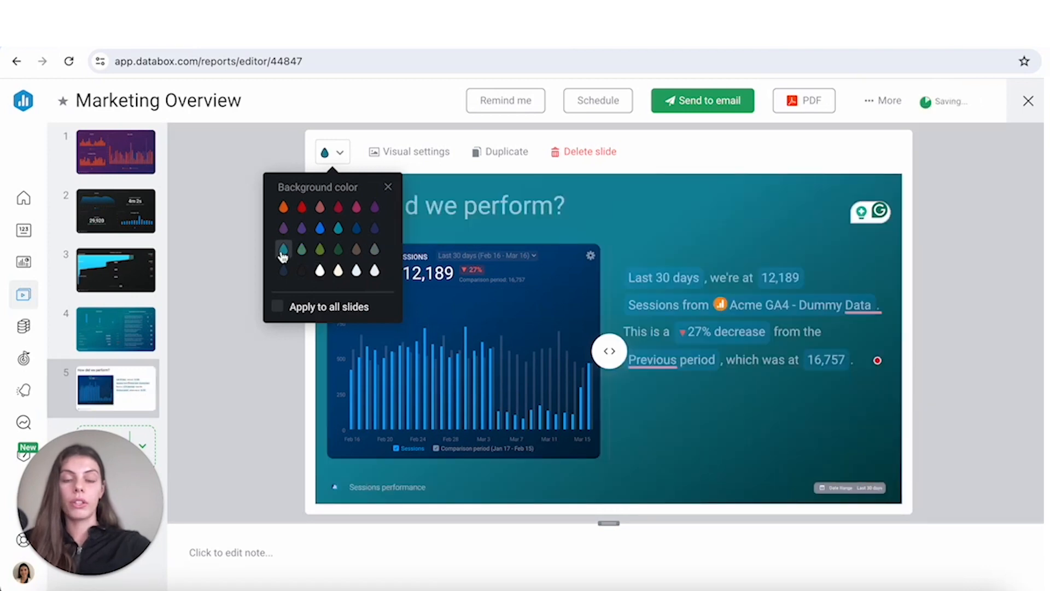
click(360, 141)
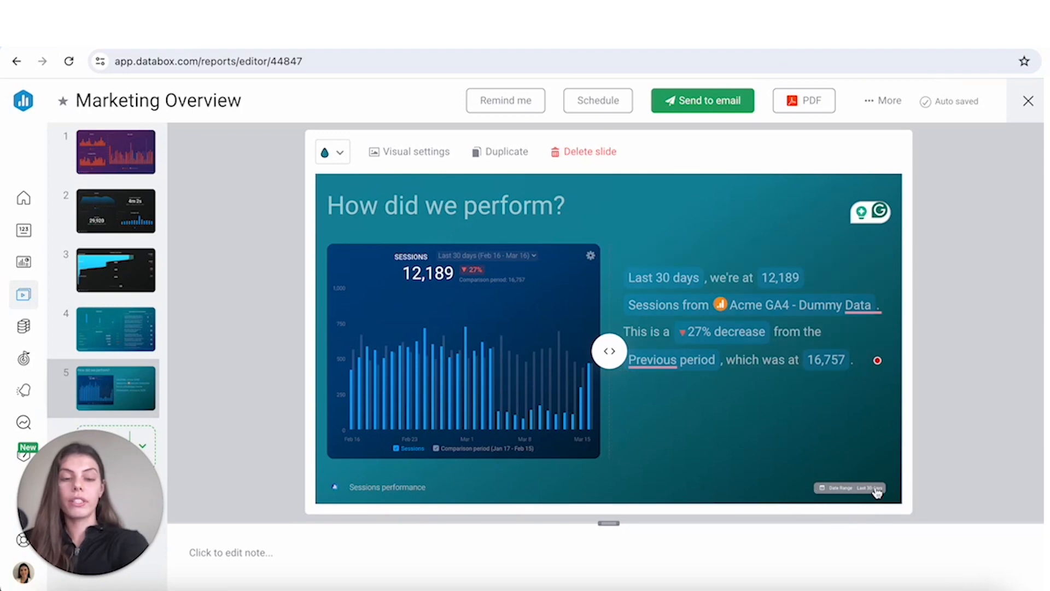
click(845, 492)
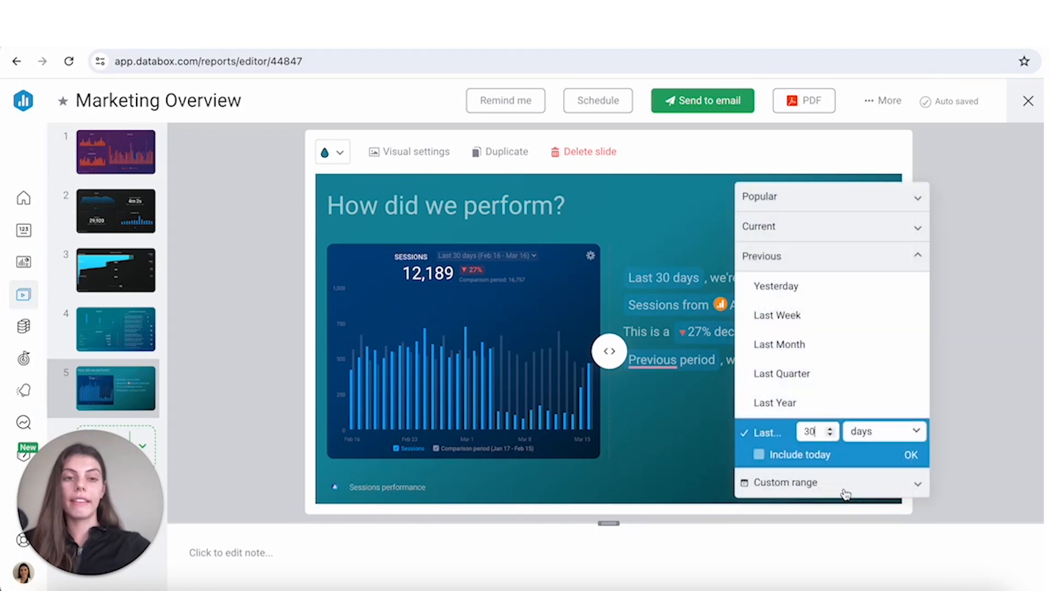
click(801, 345)
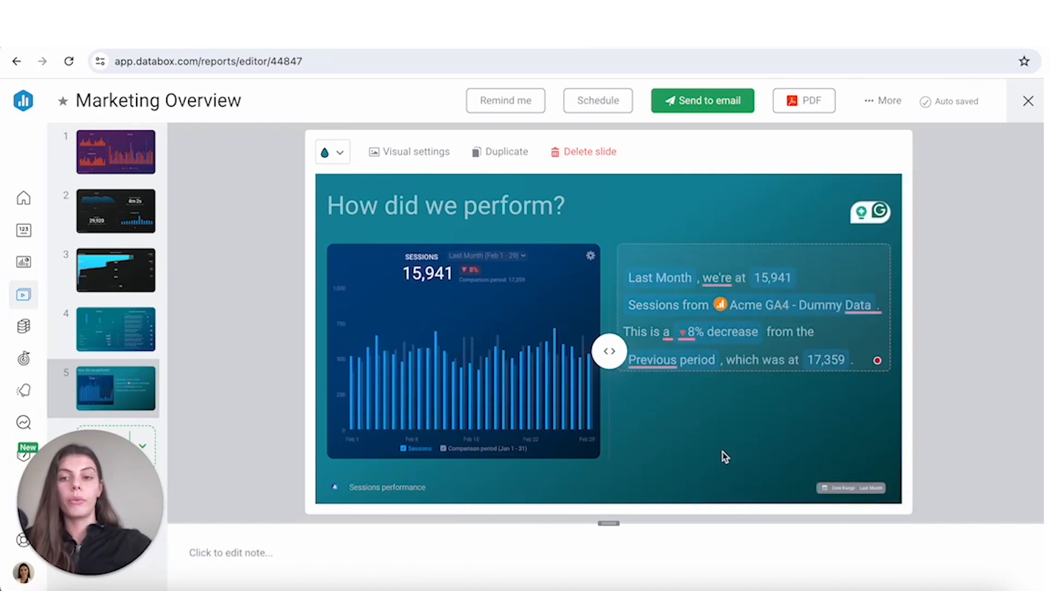
Move the Sessions performance slide to second place in the report and open its note for editing
drag(103, 389, 114, 211)
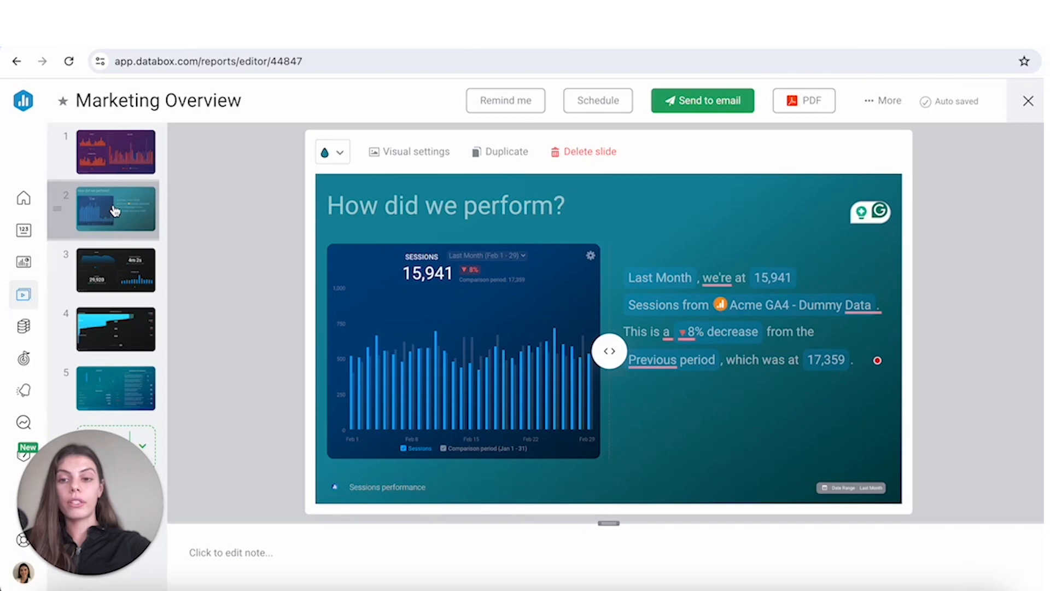
drag(115, 210, 115, 210)
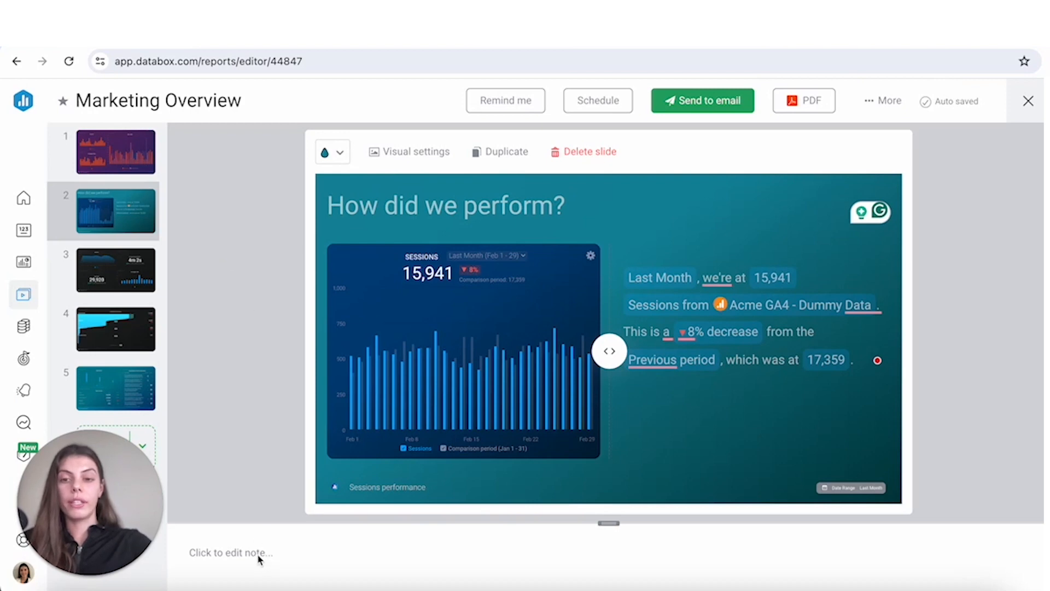
click(244, 554)
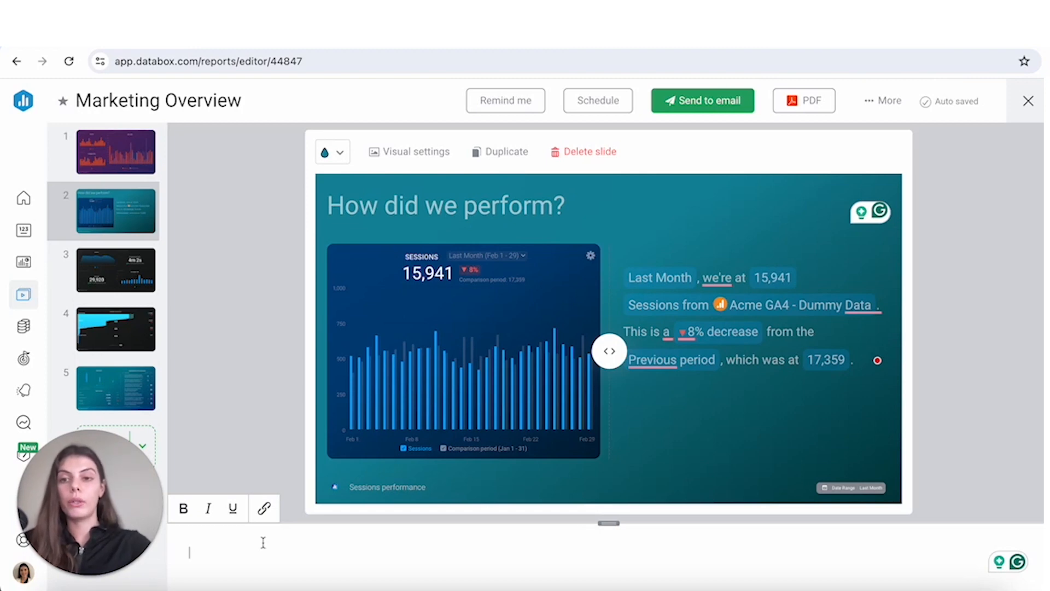
click(222, 405)
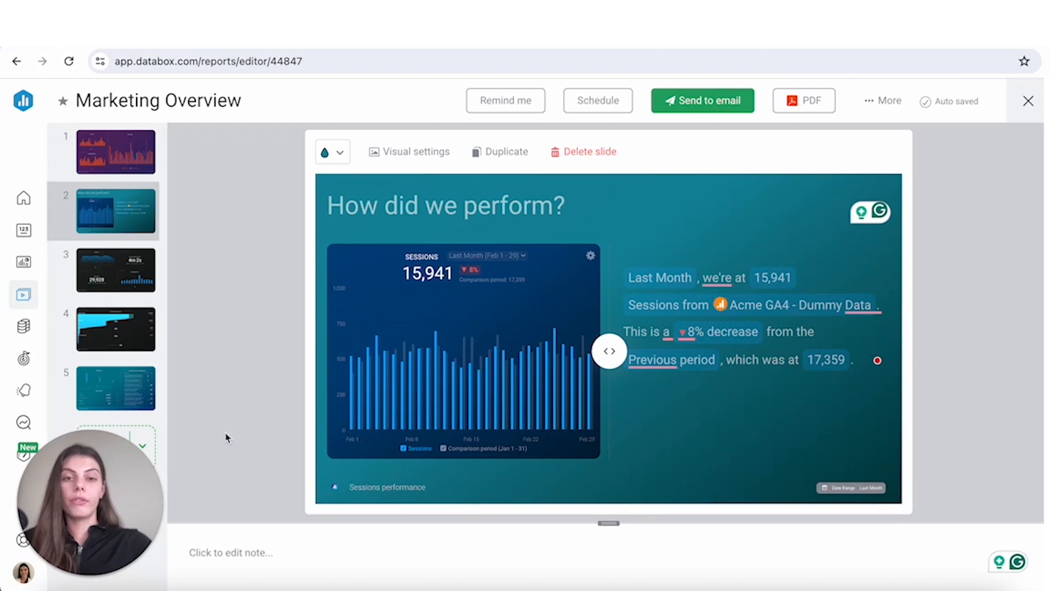
Start a schedule for the Marketing Overview report and add the first three account users as email recipients
click(591, 103)
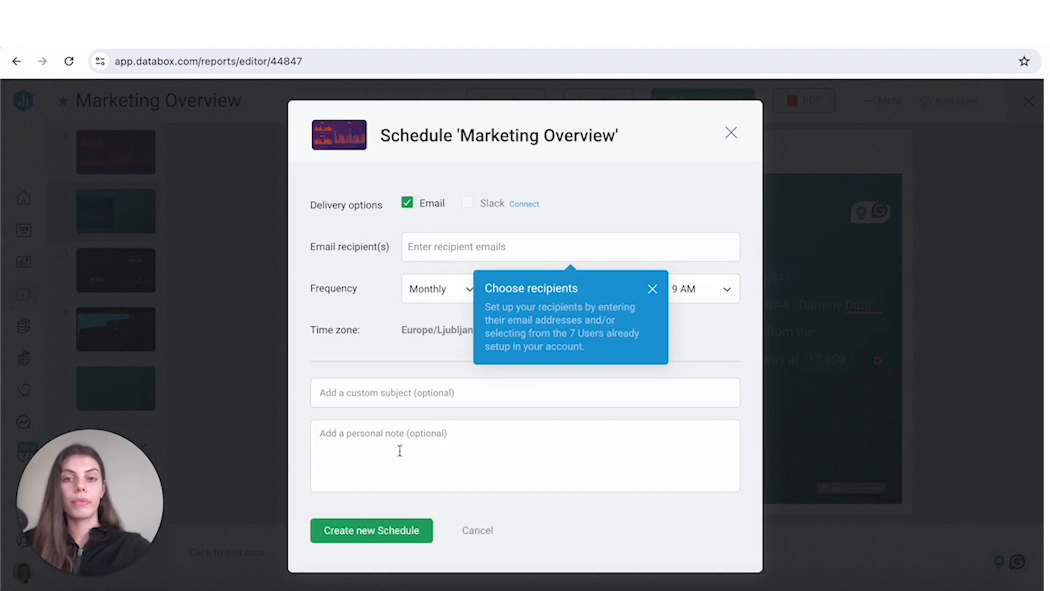
click(462, 243)
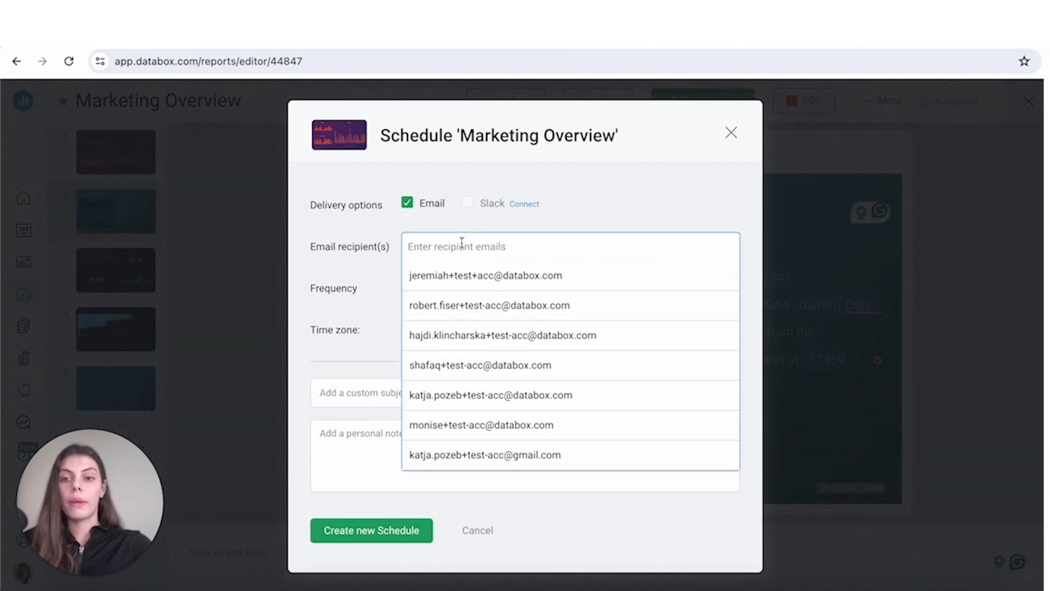
click(464, 278)
click(464, 306)
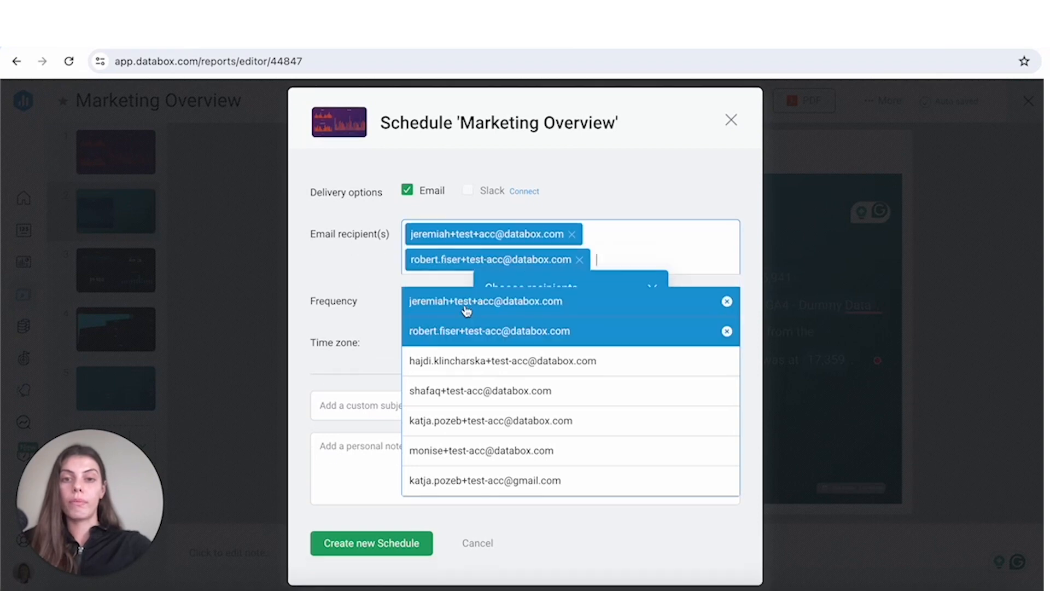
click(449, 362)
click(363, 278)
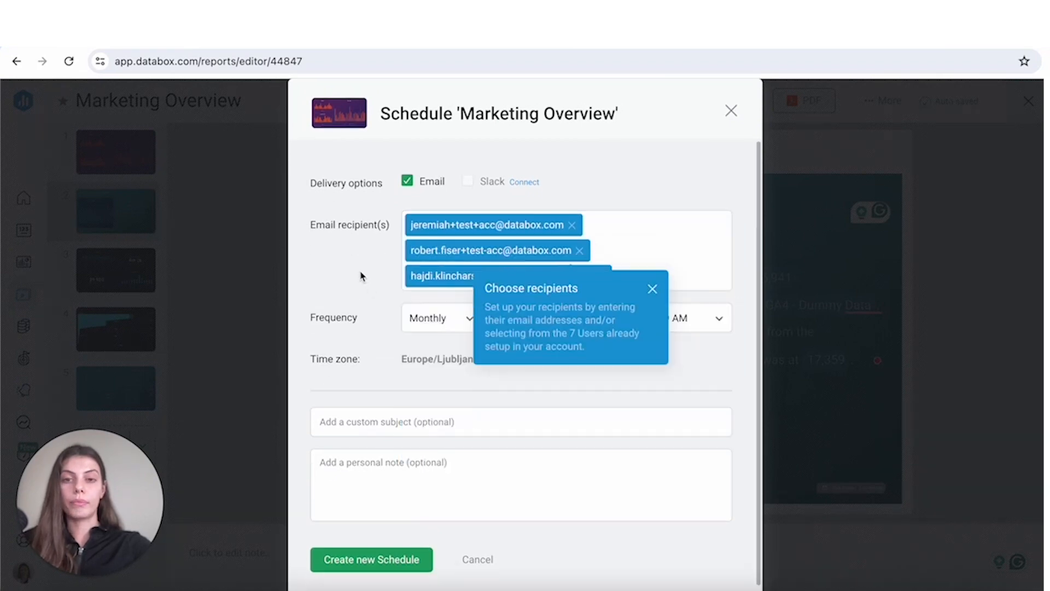
Set the Marketing Overview schedule to Quarterly, every 5th at 10 AM, and create it
click(370, 427)
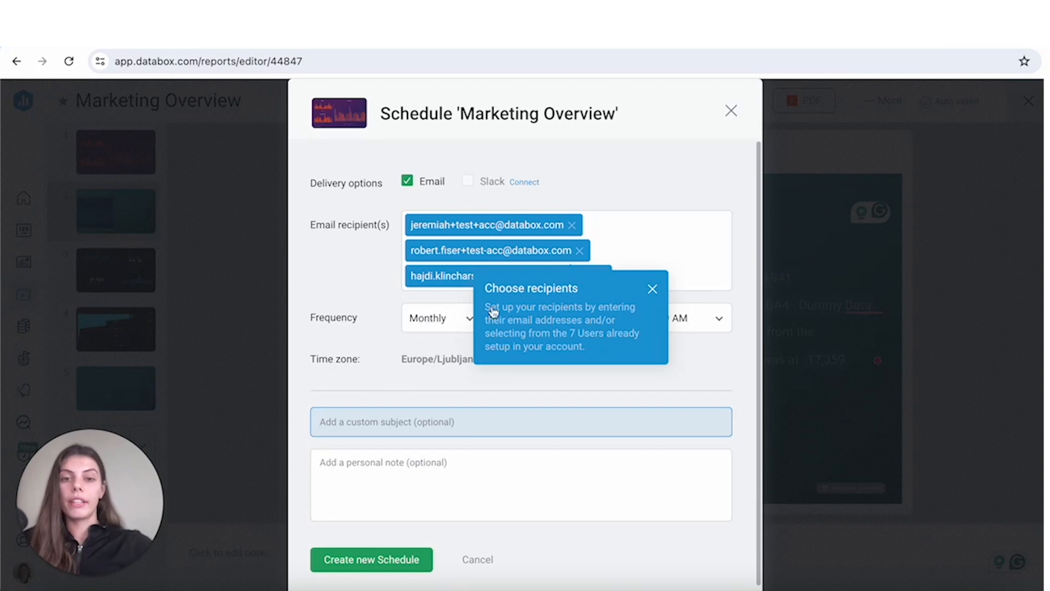
click(436, 321)
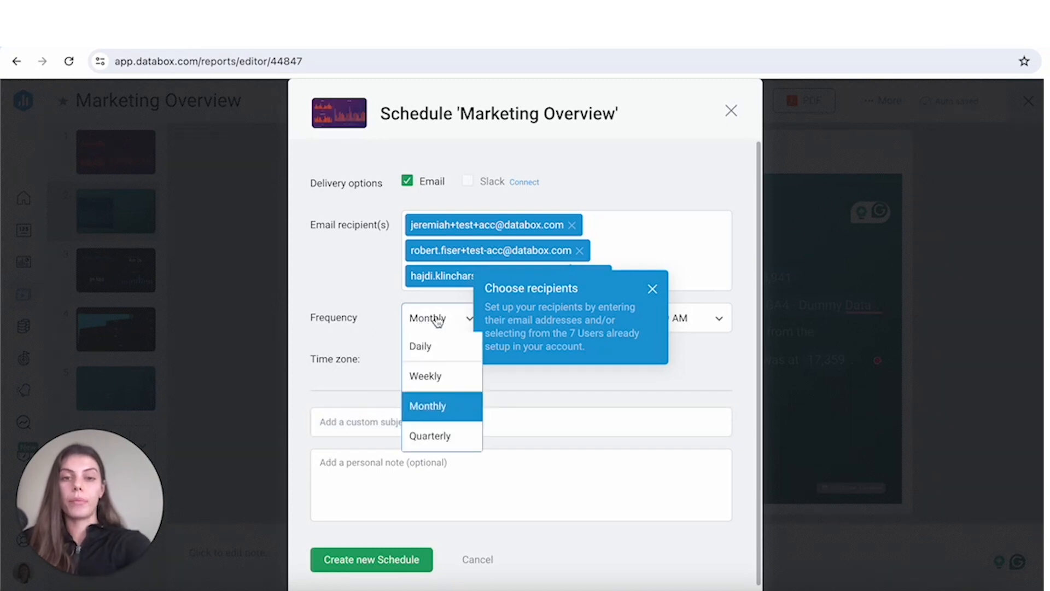
click(652, 289)
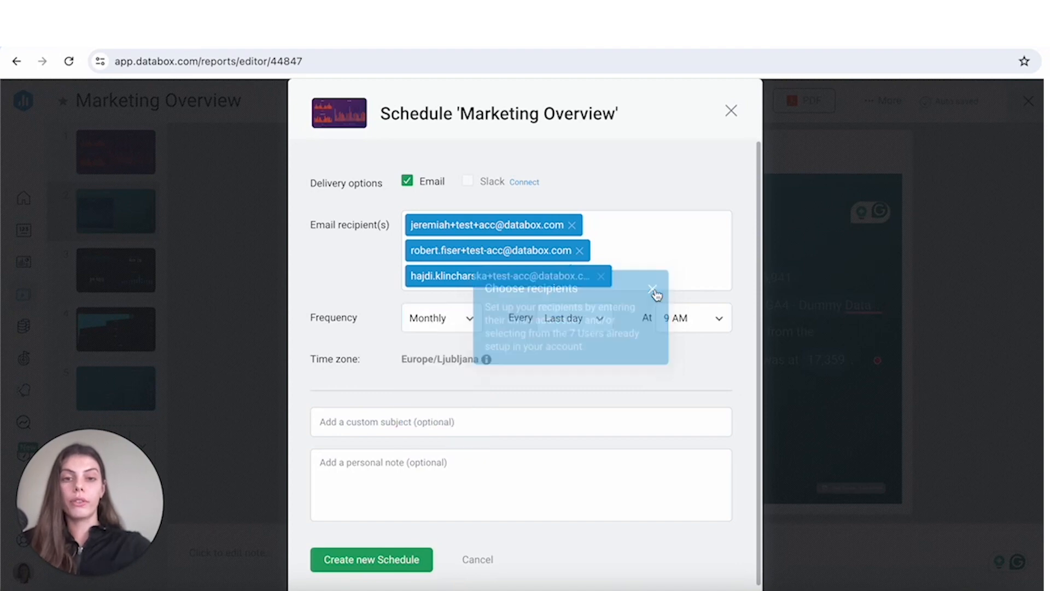
click(440, 321)
click(444, 436)
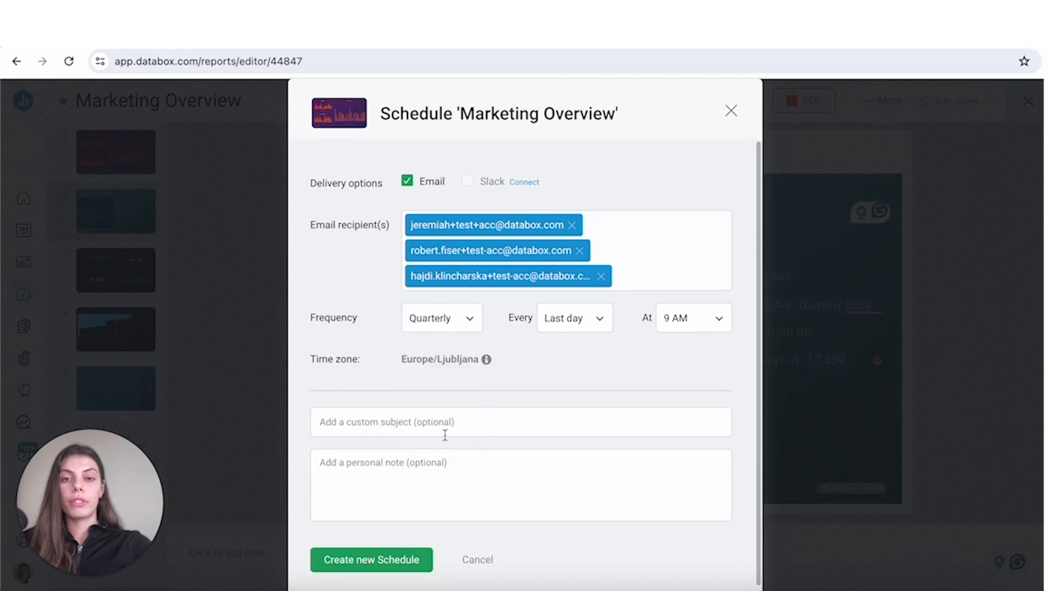
click(566, 323)
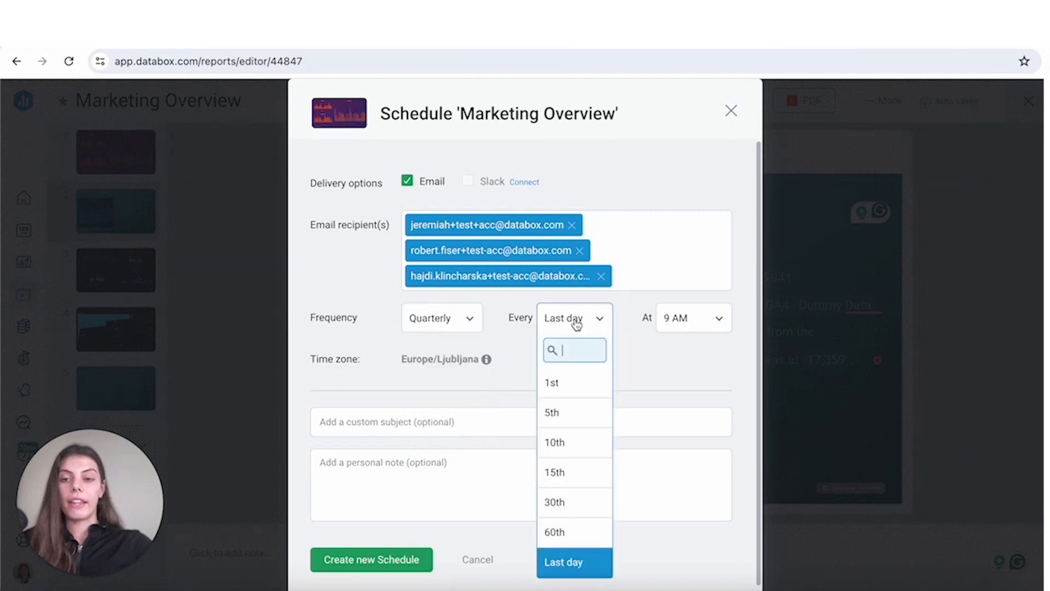
click(588, 413)
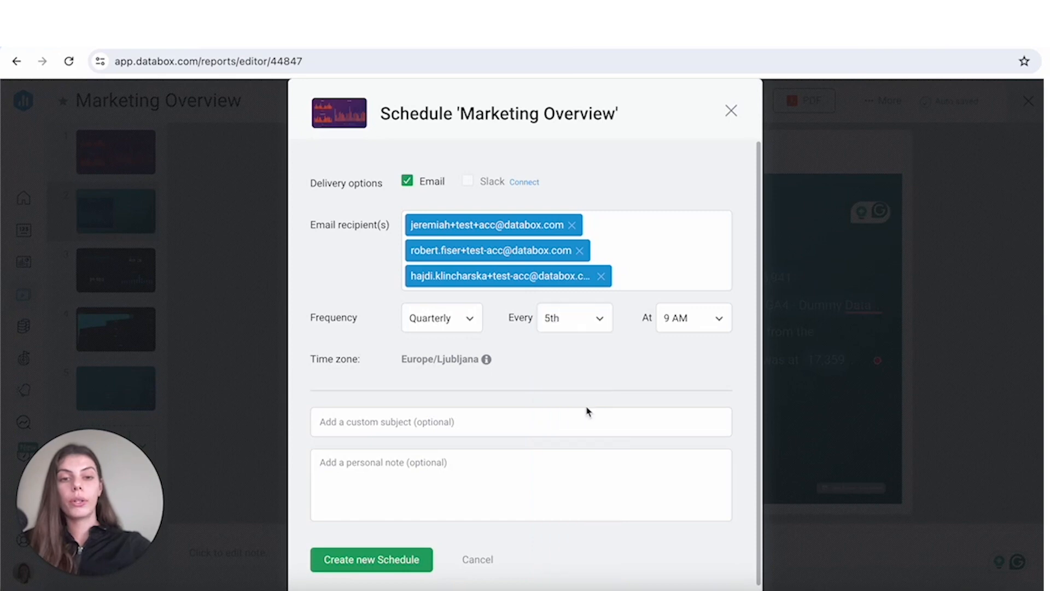
click(672, 325)
click(696, 471)
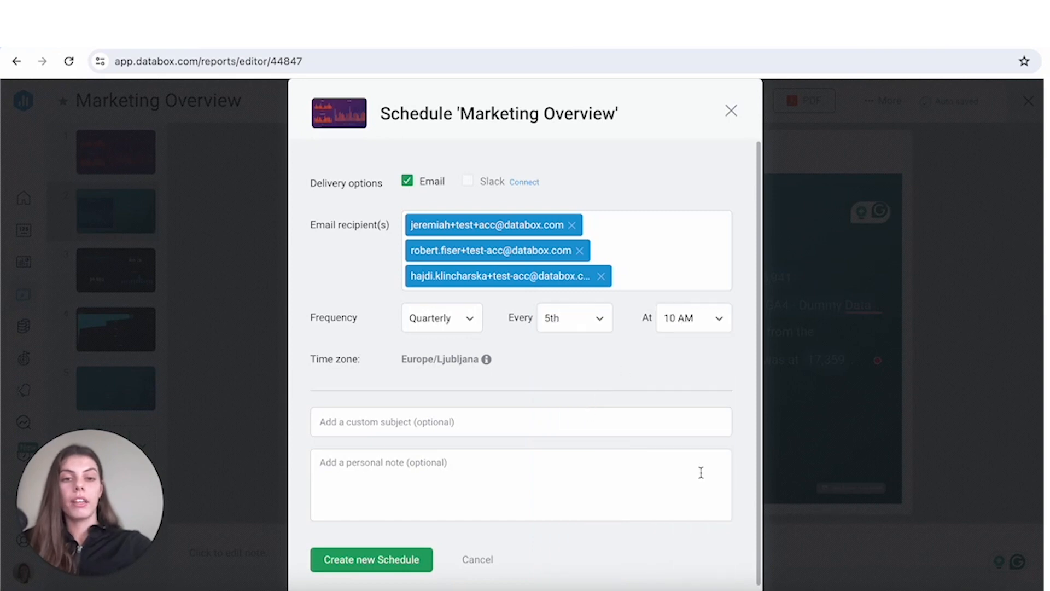
click(372, 560)
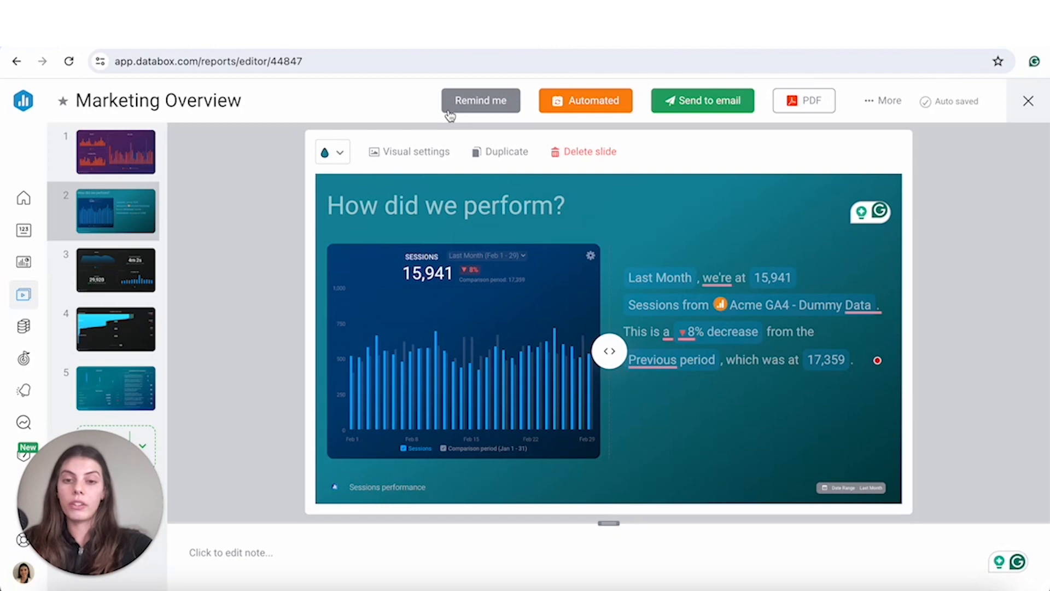
Review the account's scheduled reports and open the archived reports
click(25, 298)
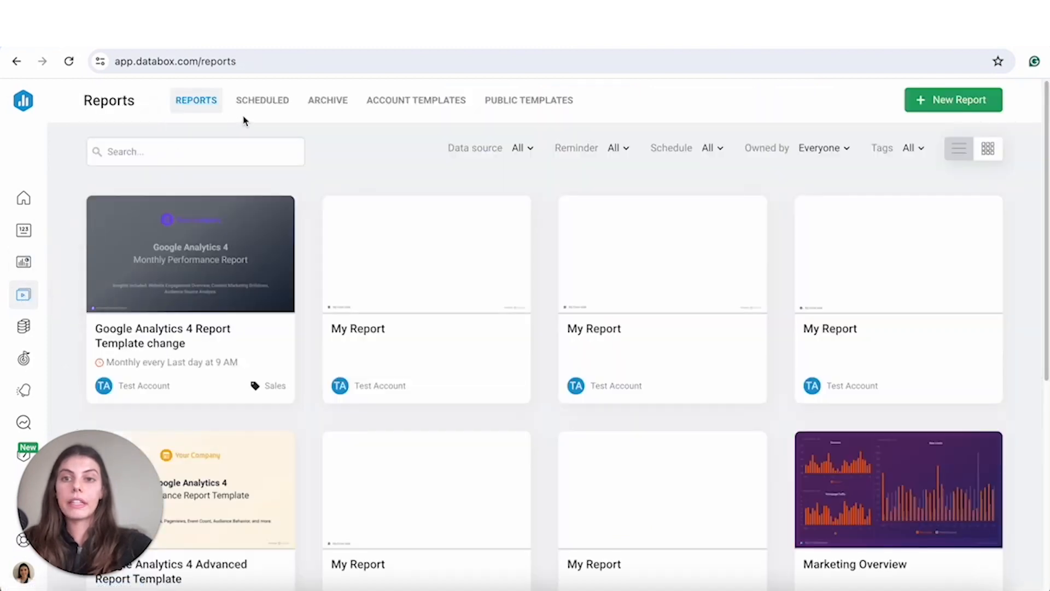
click(265, 107)
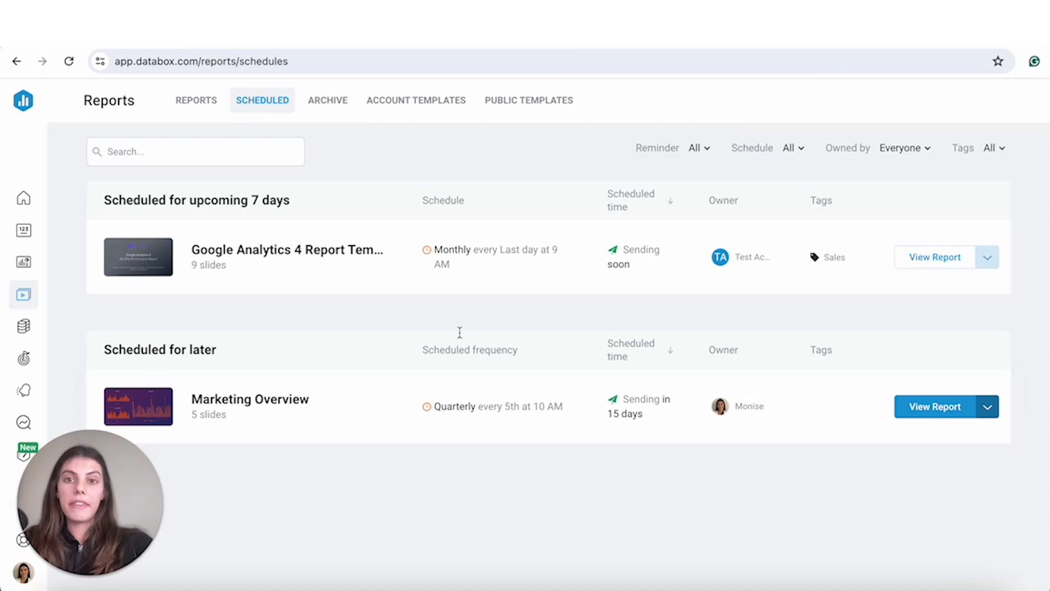
click(329, 101)
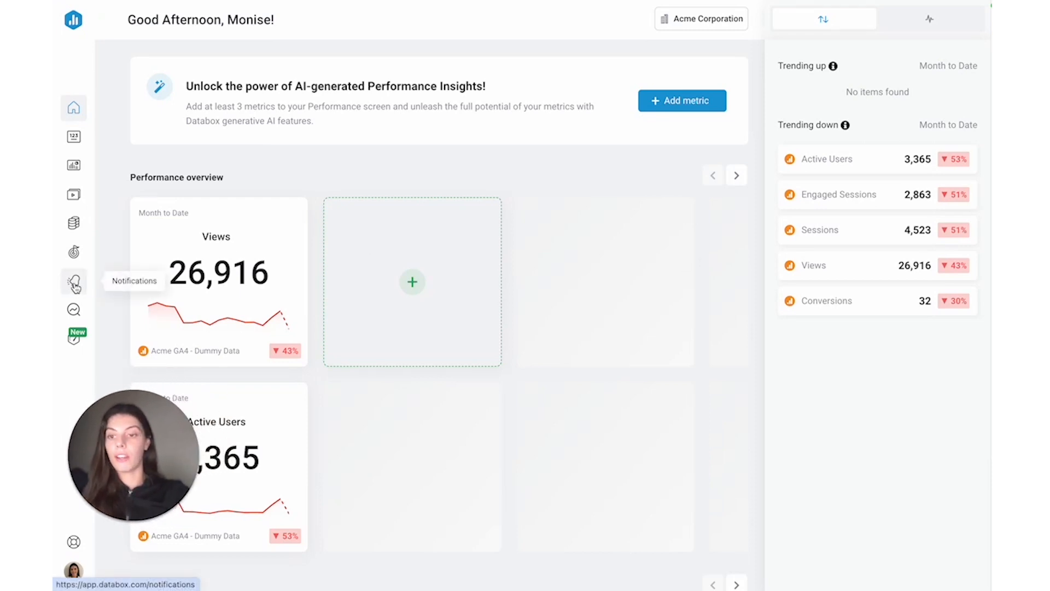
Start a new notification alert on the Sessions metric from Acme GA4 - Dummy Data
click(75, 283)
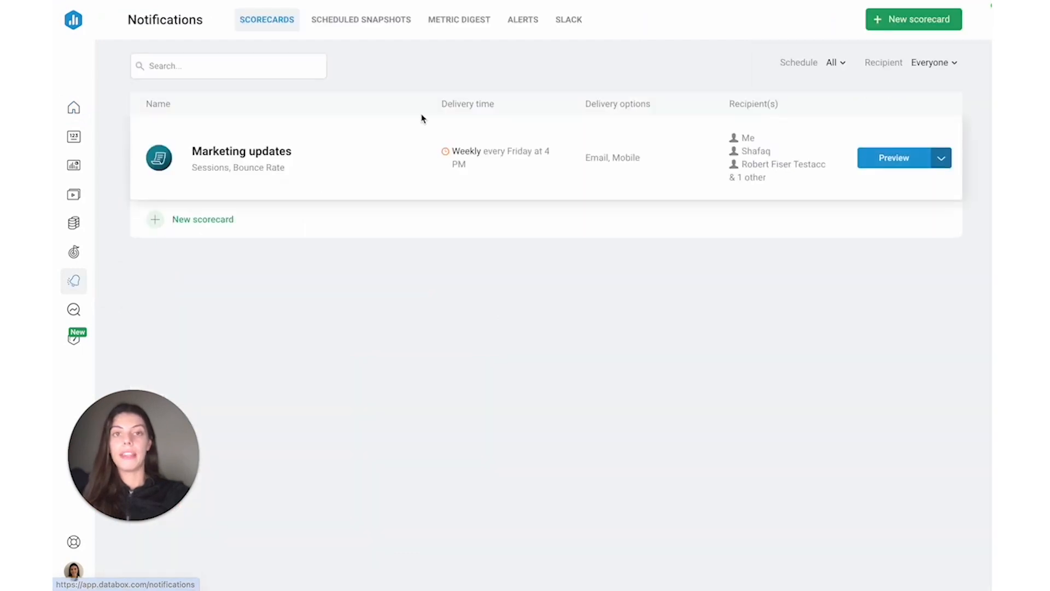
click(528, 24)
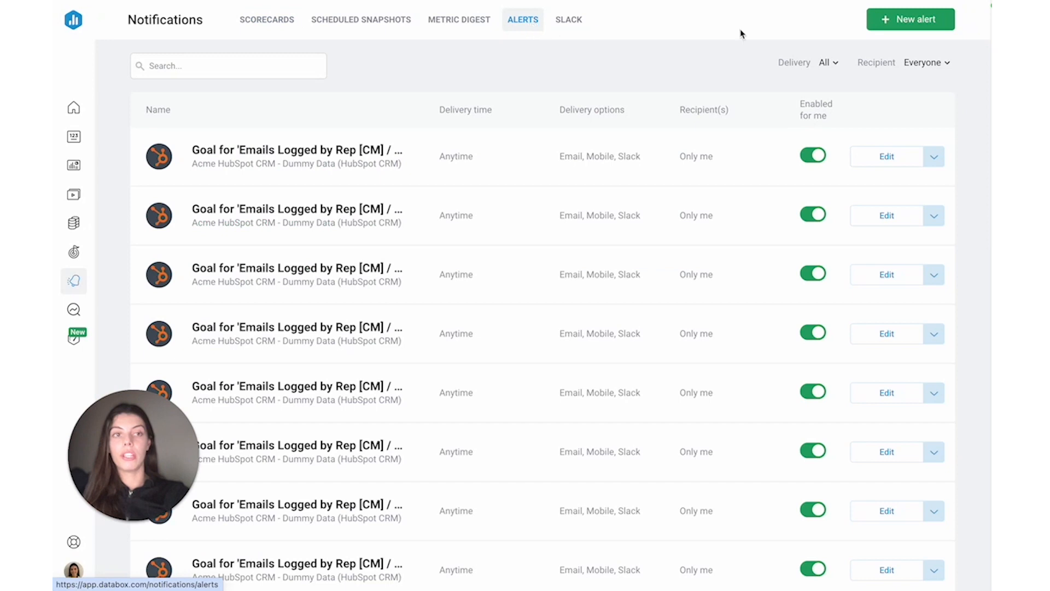
click(910, 22)
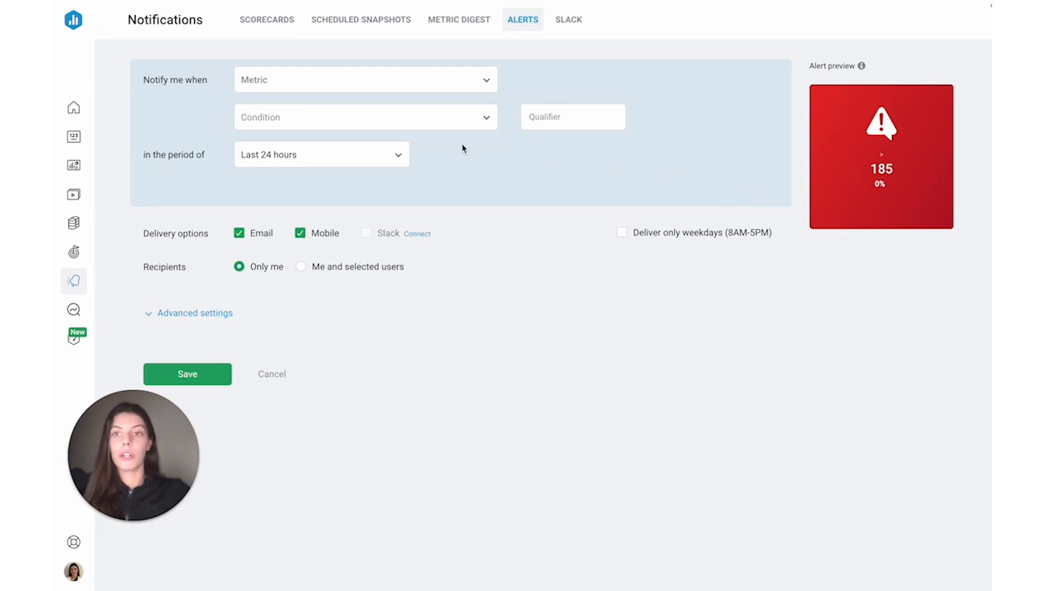
click(292, 83)
text(session)
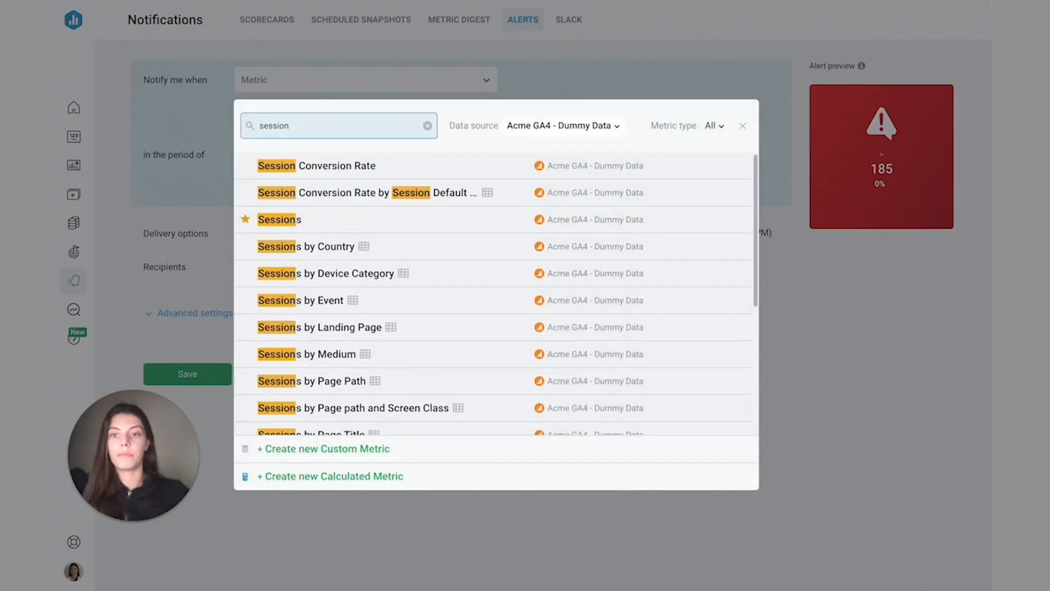
click(279, 219)
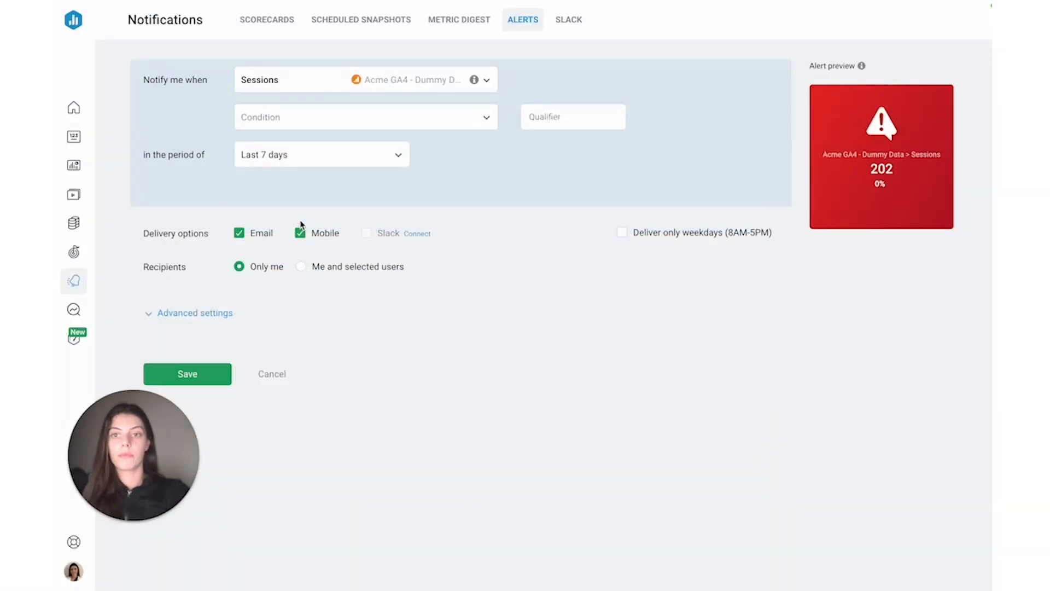
Set the alert condition to "% has increased or decreased by more than" with a qualifier of 10
click(307, 127)
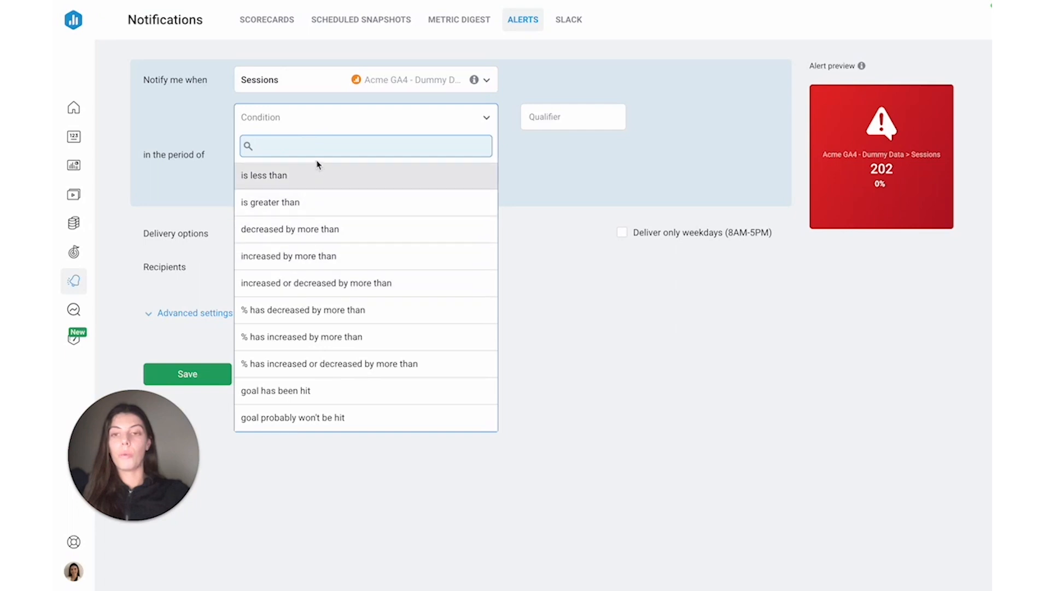
click(326, 372)
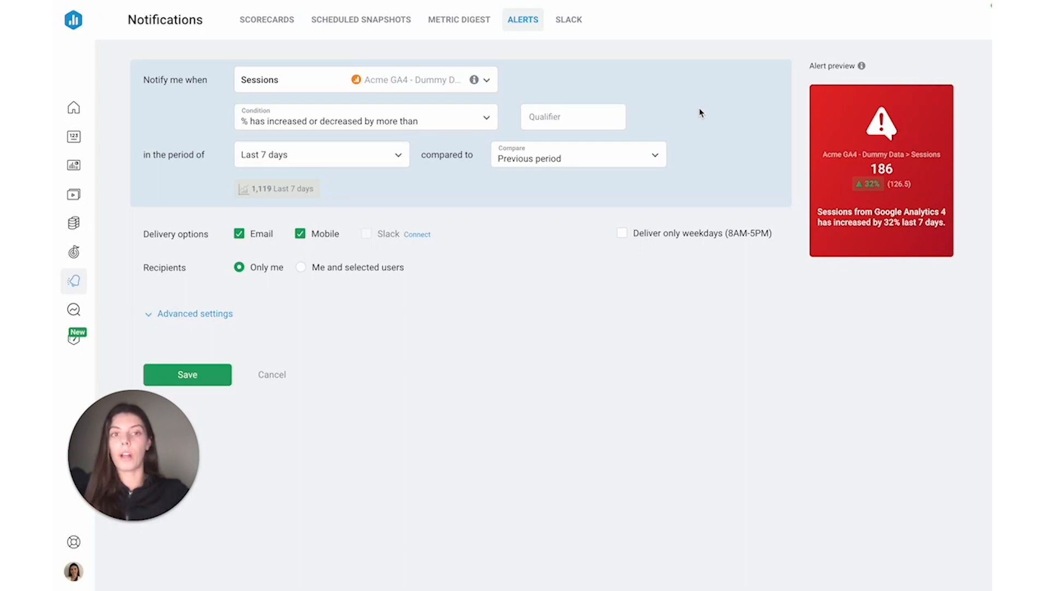
click(589, 121)
text(10)
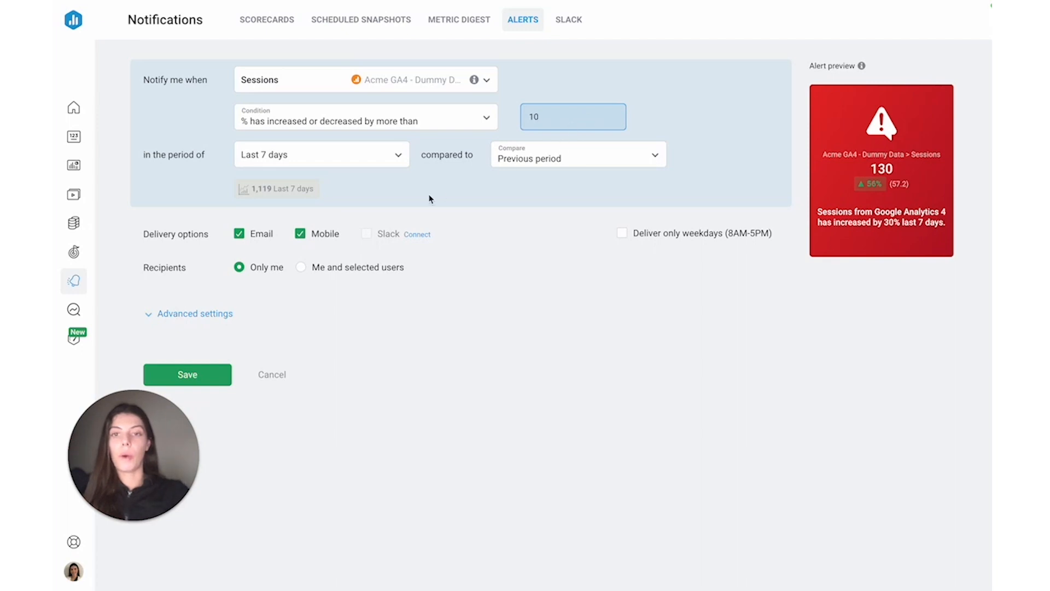
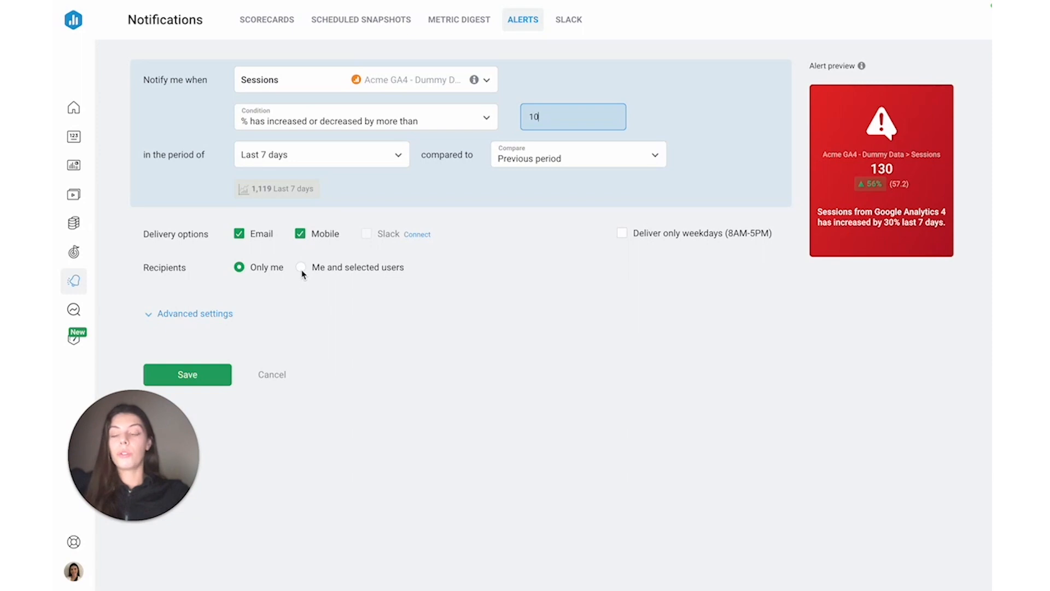
Send the alert to me and selected users, adding the first three listed account users as recipients
click(301, 268)
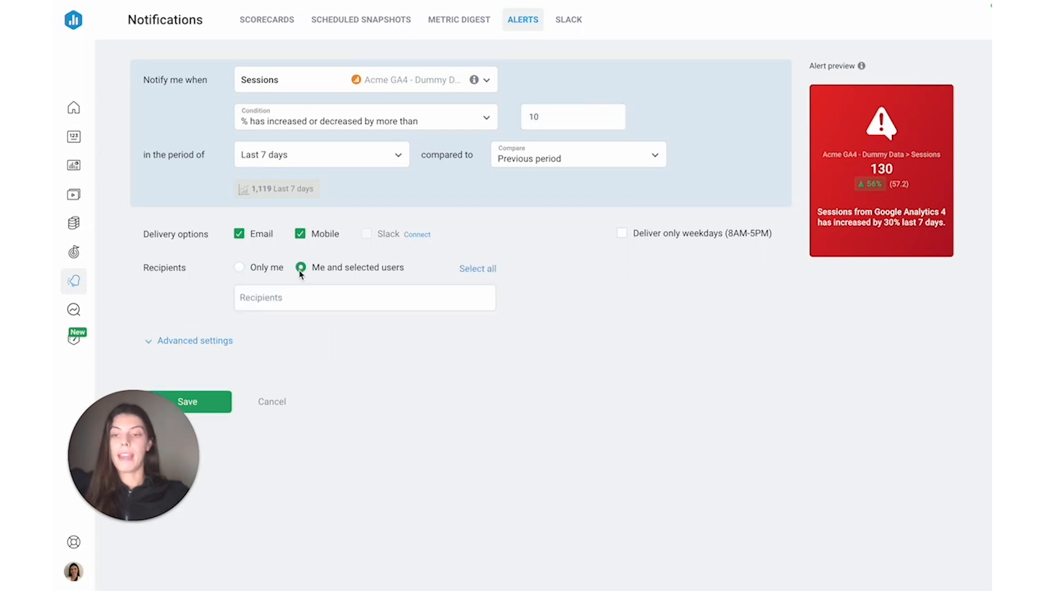
click(298, 297)
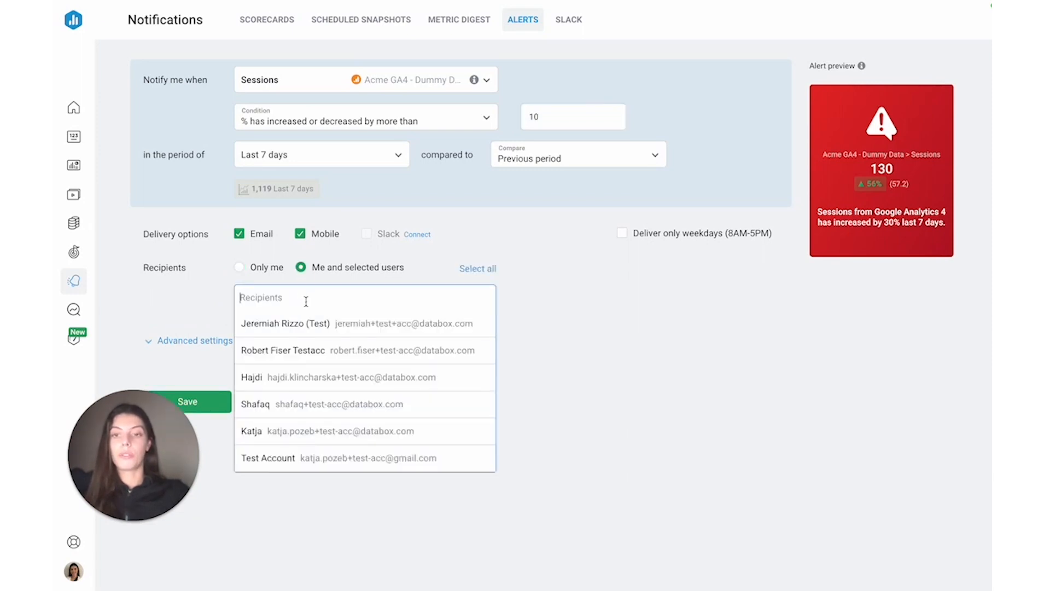
click(324, 326)
click(360, 356)
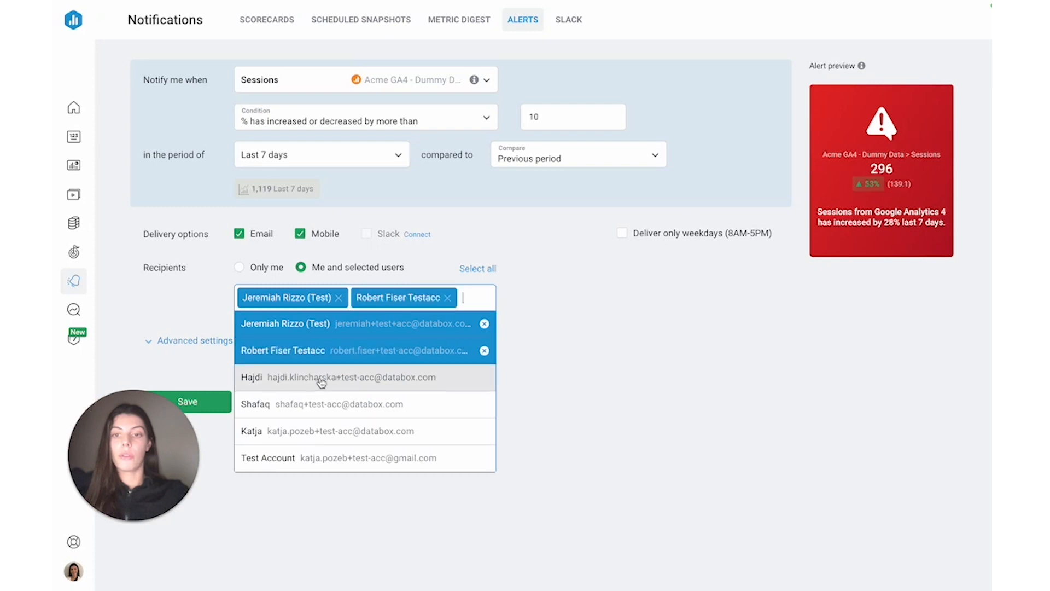
click(344, 378)
click(565, 299)
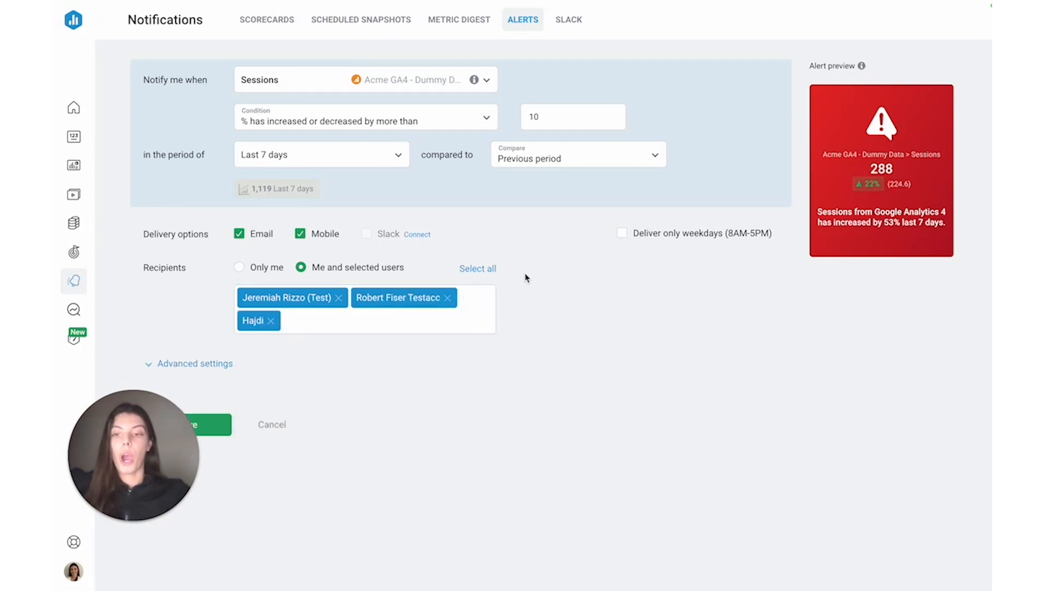
Review the alert's advanced settings for related metrics and message text, and save the Sessions alert
click(213, 365)
scroll(202, 330, down, 1)
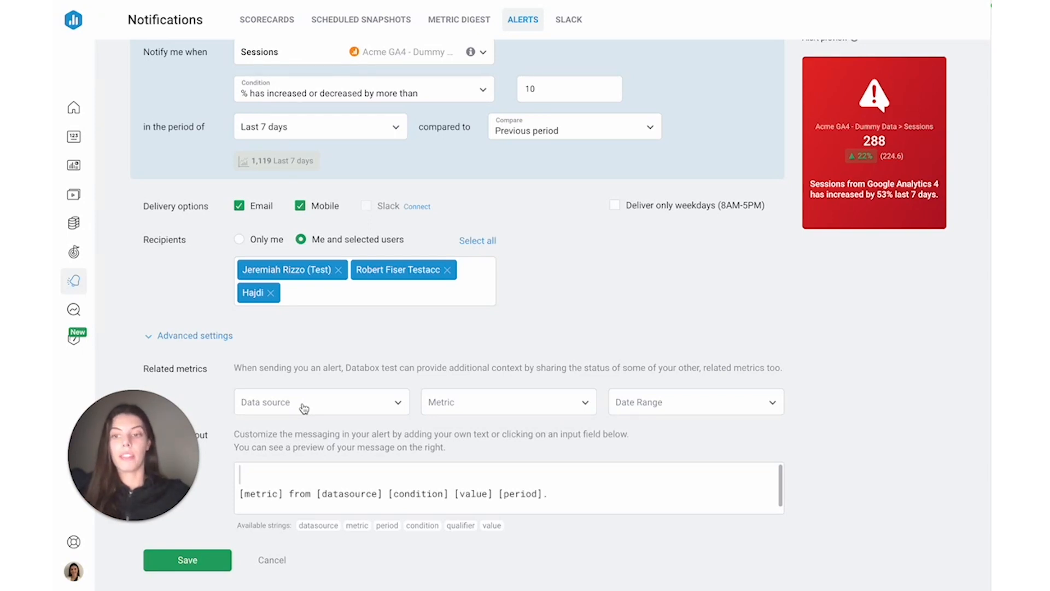
scroll(361, 325, up, 1)
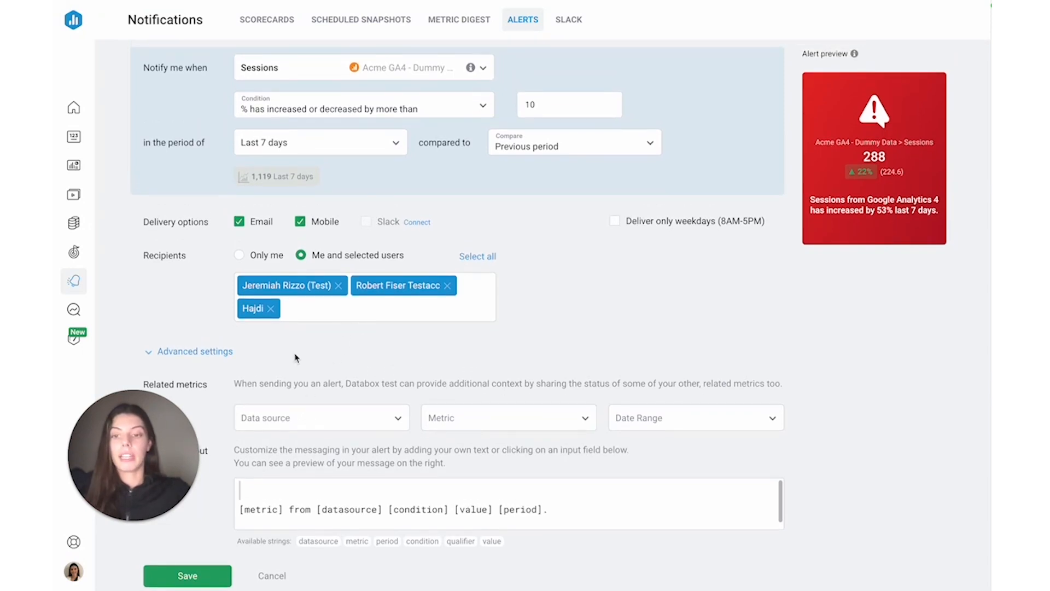
click(197, 577)
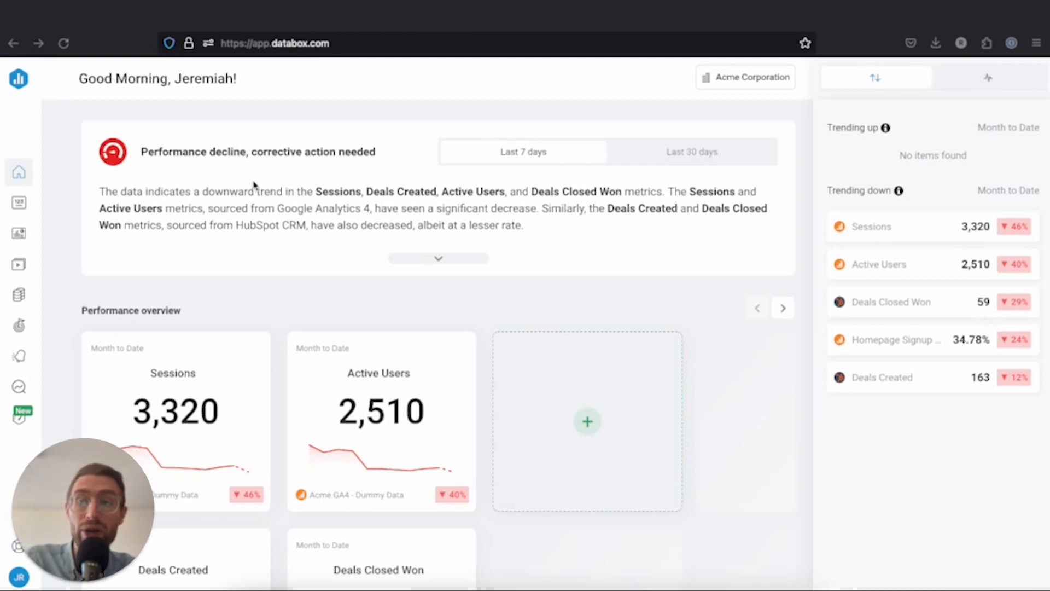
Start a new goal based on the Sessions metric from Acme GA4 - Dummy Data
click(21, 326)
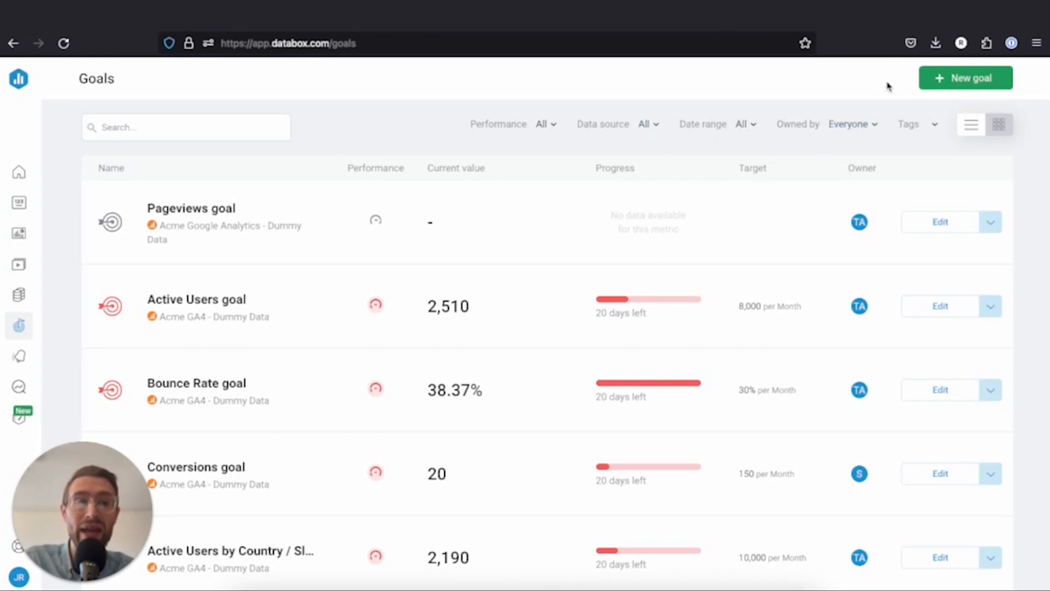
click(955, 81)
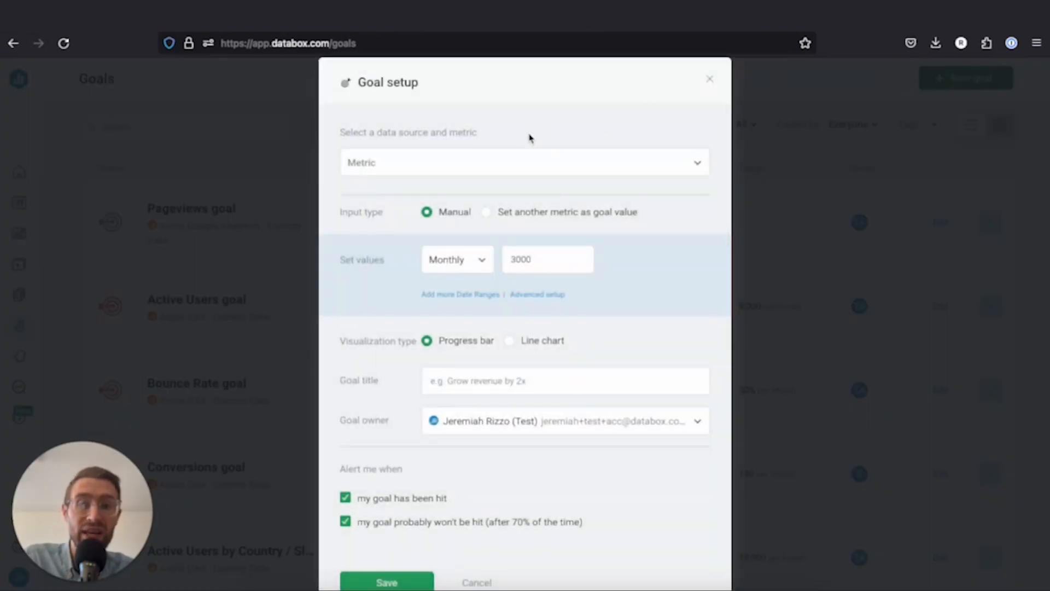
click(520, 160)
text(sessions)
click(471, 254)
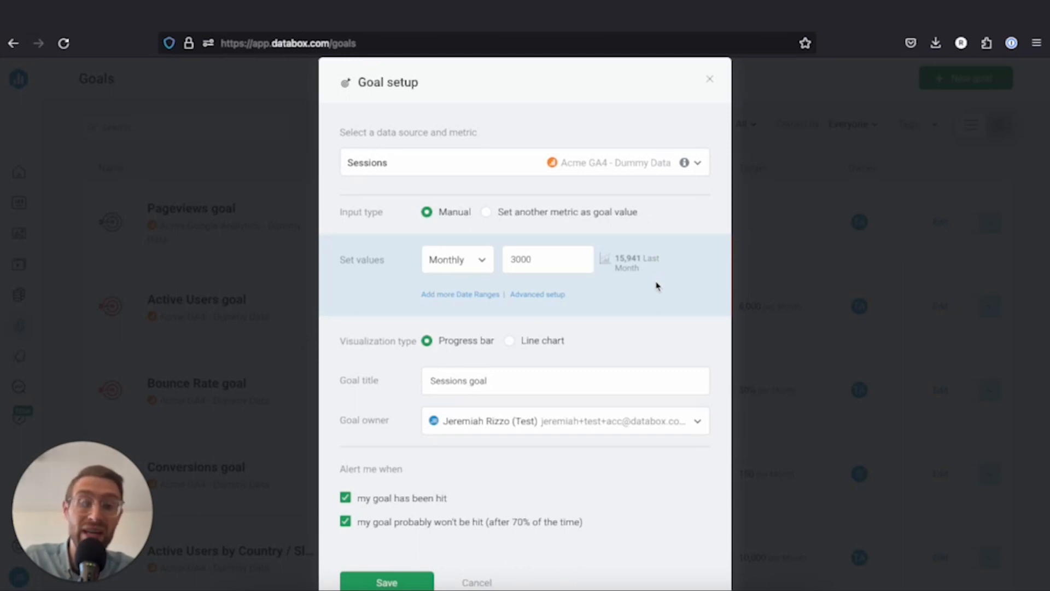
Set the goal's monthly value to 20000 and show the options for additional date ranges
double_click(530, 258)
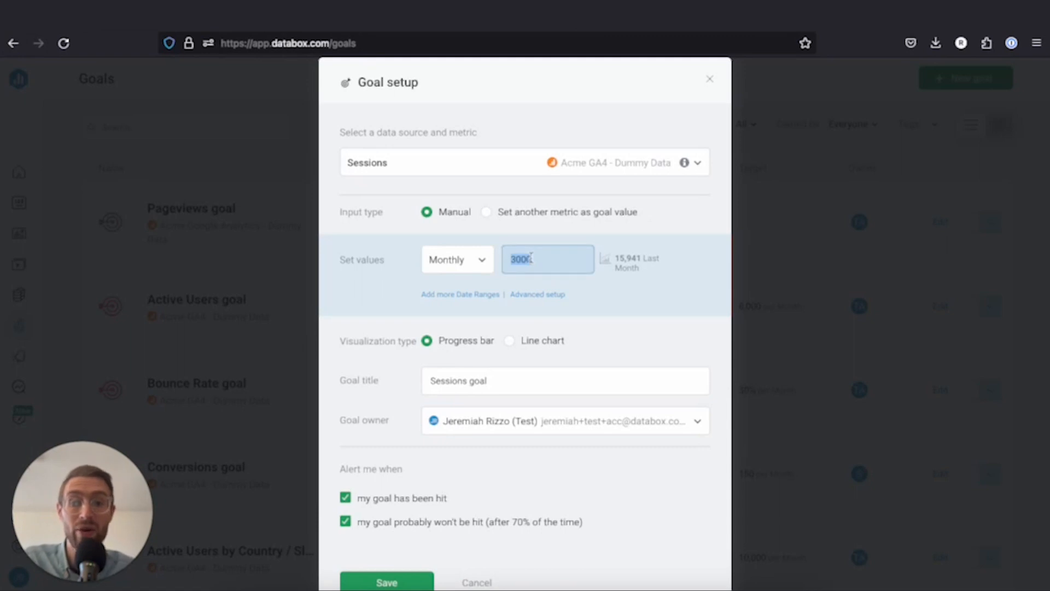
text(20000)
click(633, 300)
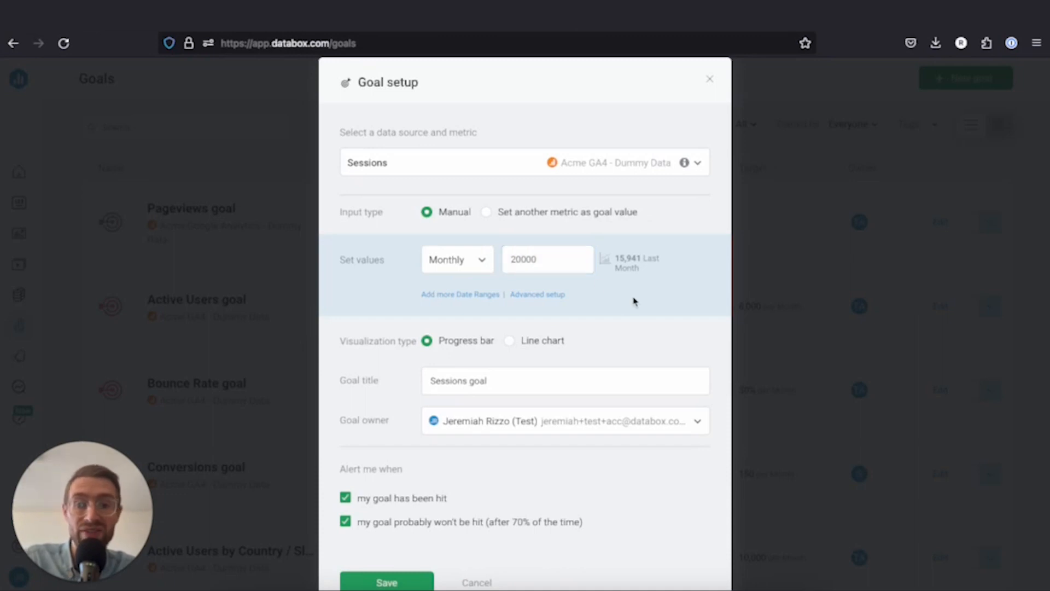
click(485, 265)
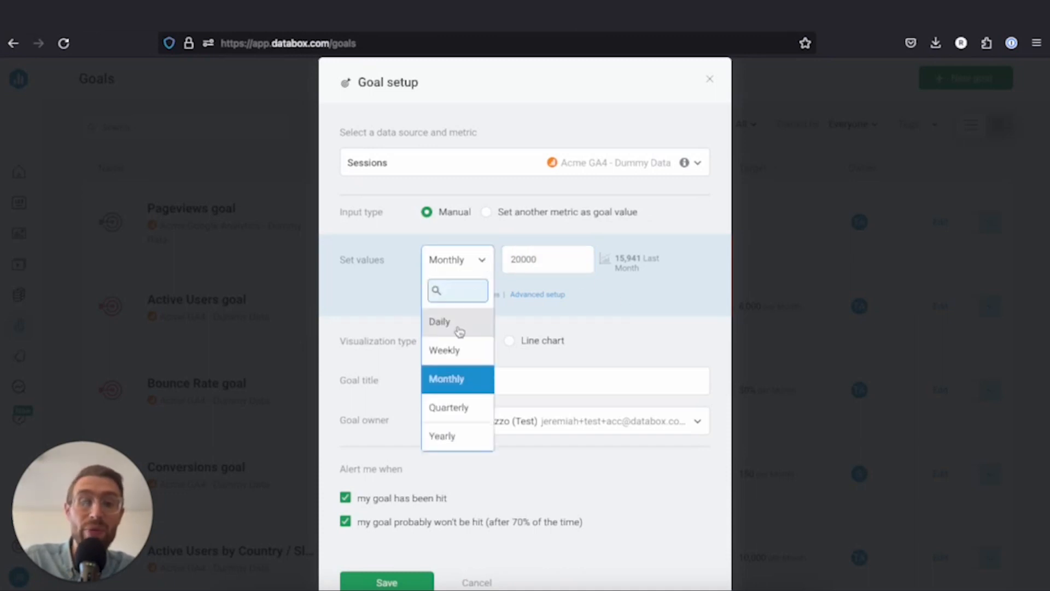
click(651, 303)
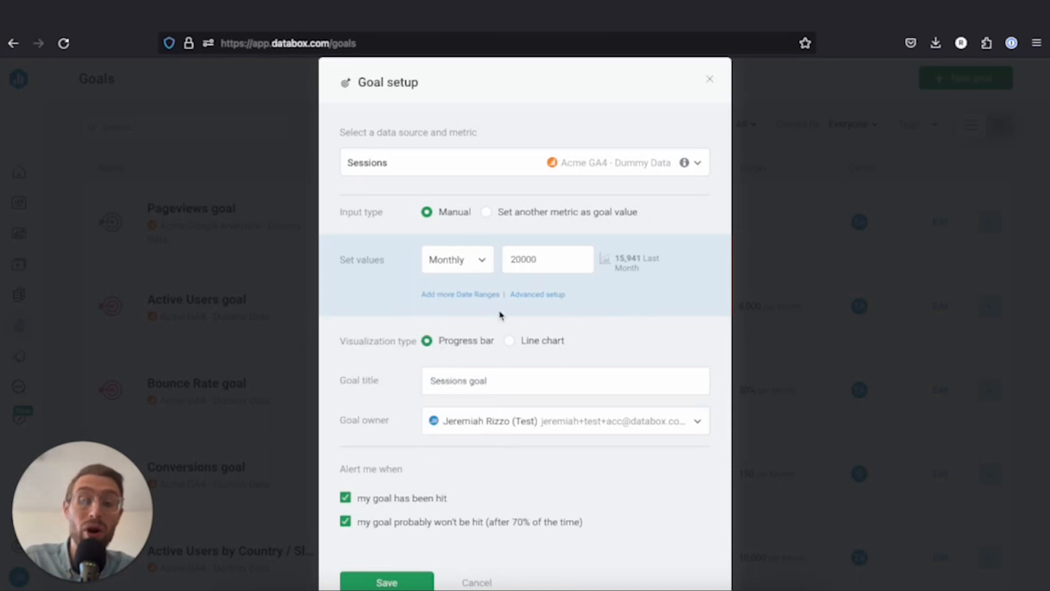
click(470, 295)
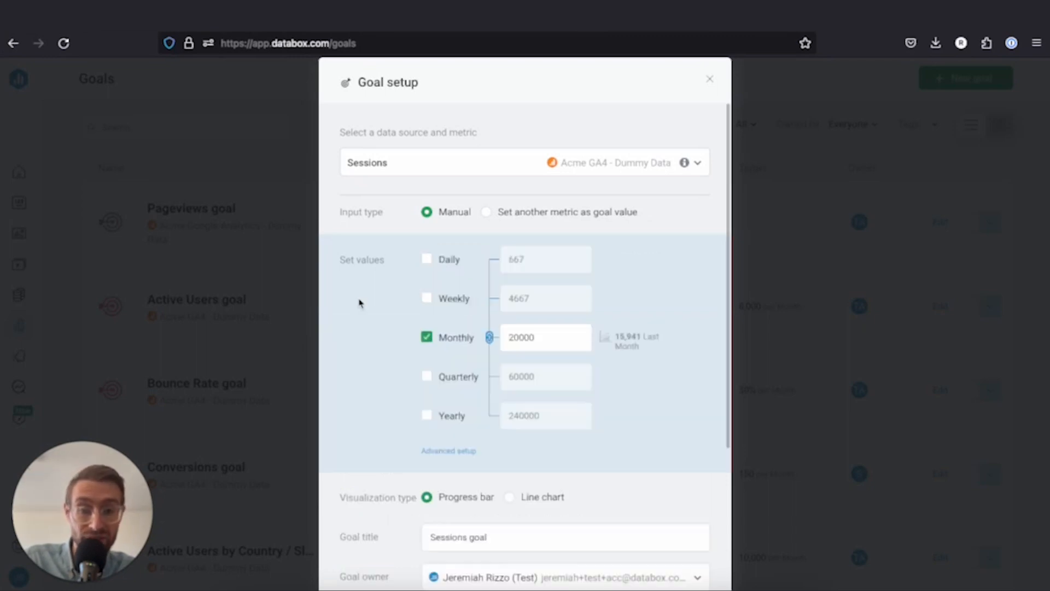
Add the yearly date range to the Sessions goal and toggle proportional calculation of the goal values off and back on
scroll(369, 307, down, 1)
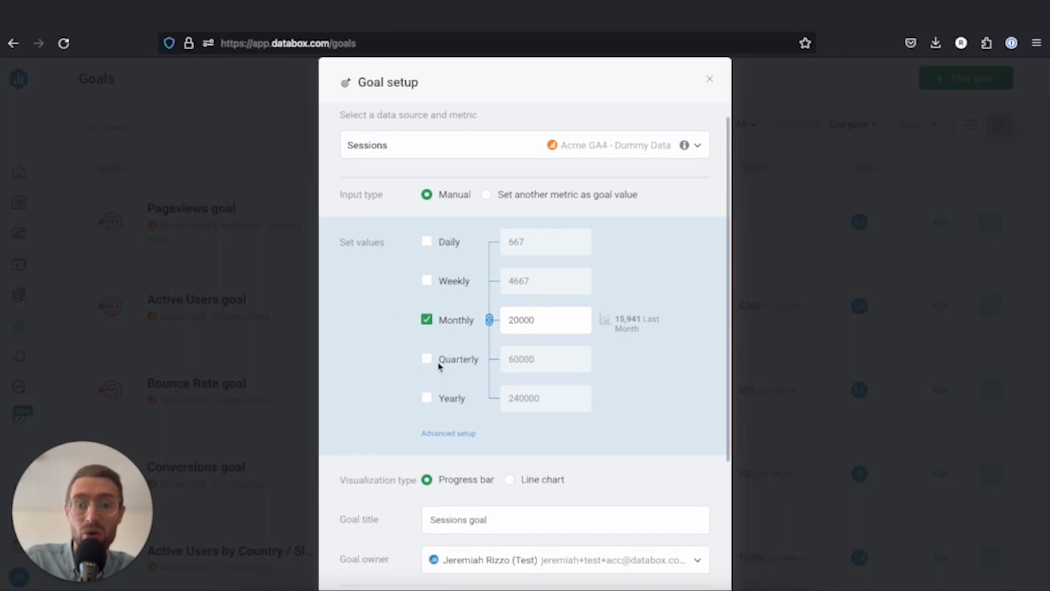
click(427, 399)
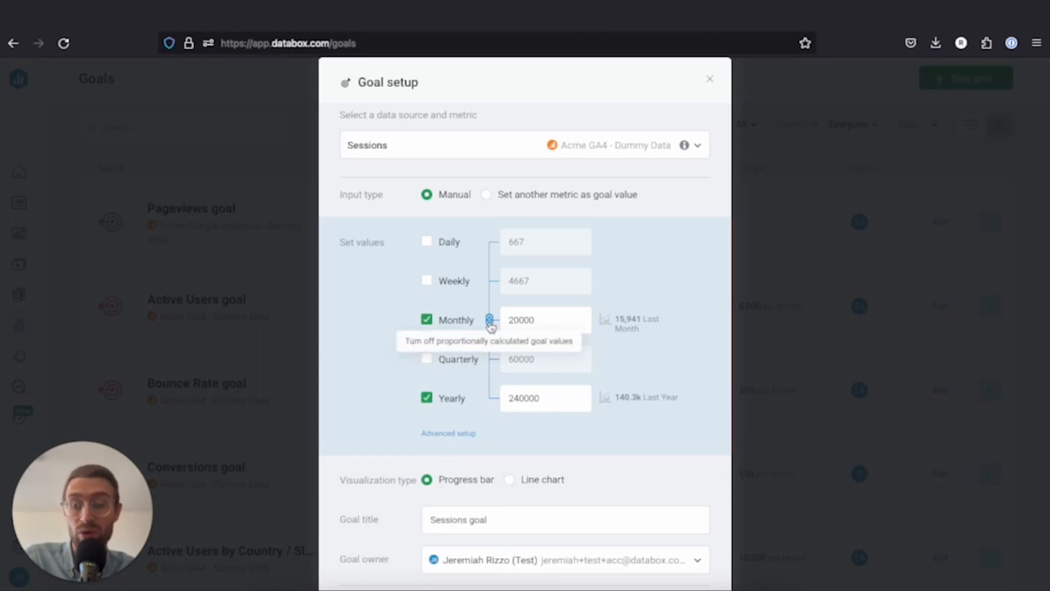
click(490, 322)
click(490, 323)
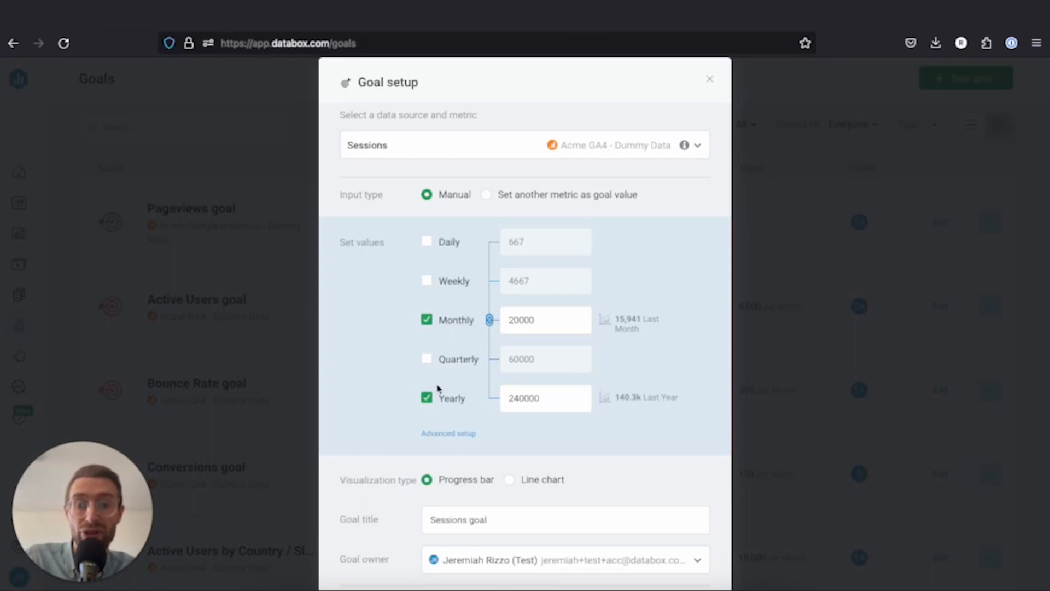
Title the goal Increase Website Traffic and save it with the progress bar visualization and both alerts enabled
scroll(484, 401, down, 3)
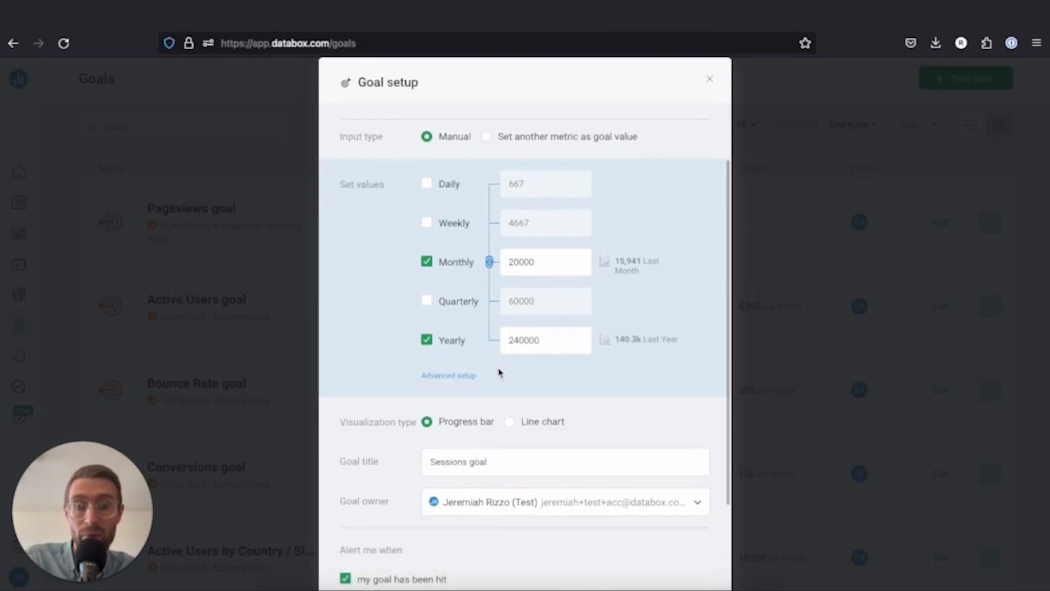
scroll(498, 361, down, 4)
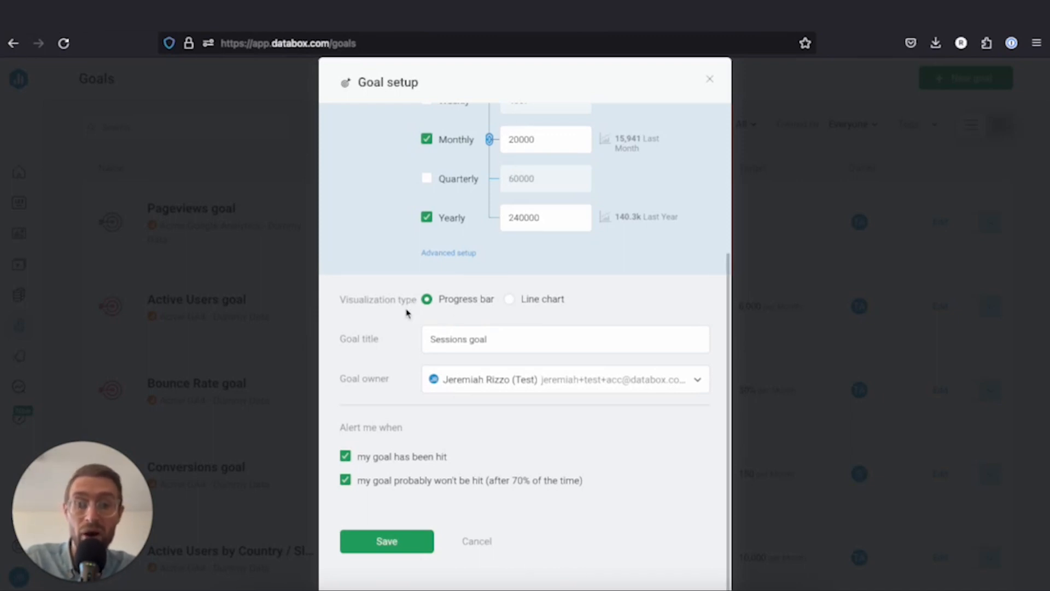
triple_click(441, 335)
key(BackSpace)
text(Increase Website Traffic)
click(372, 365)
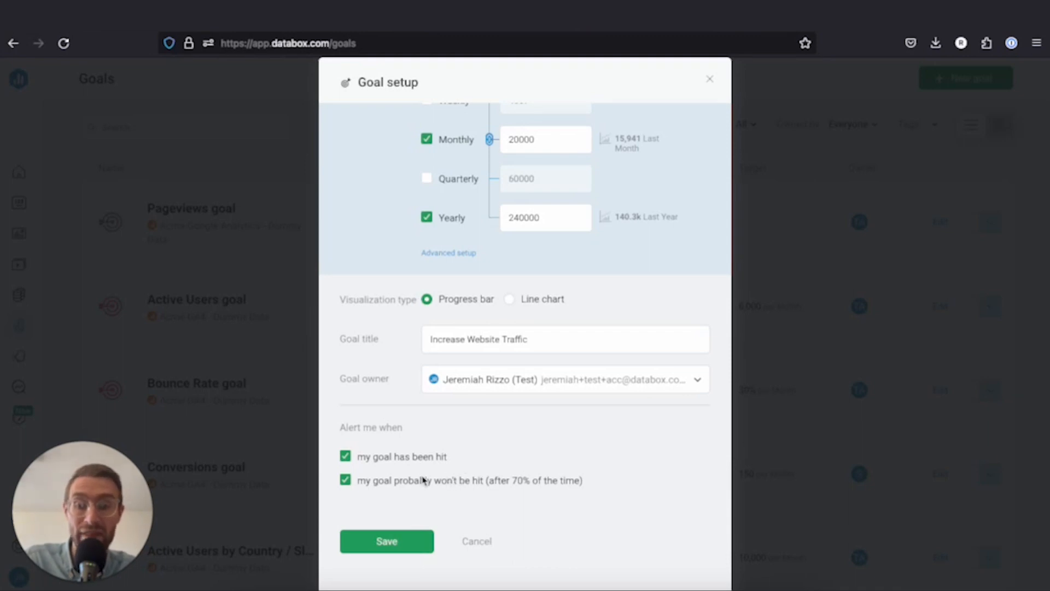
click(409, 545)
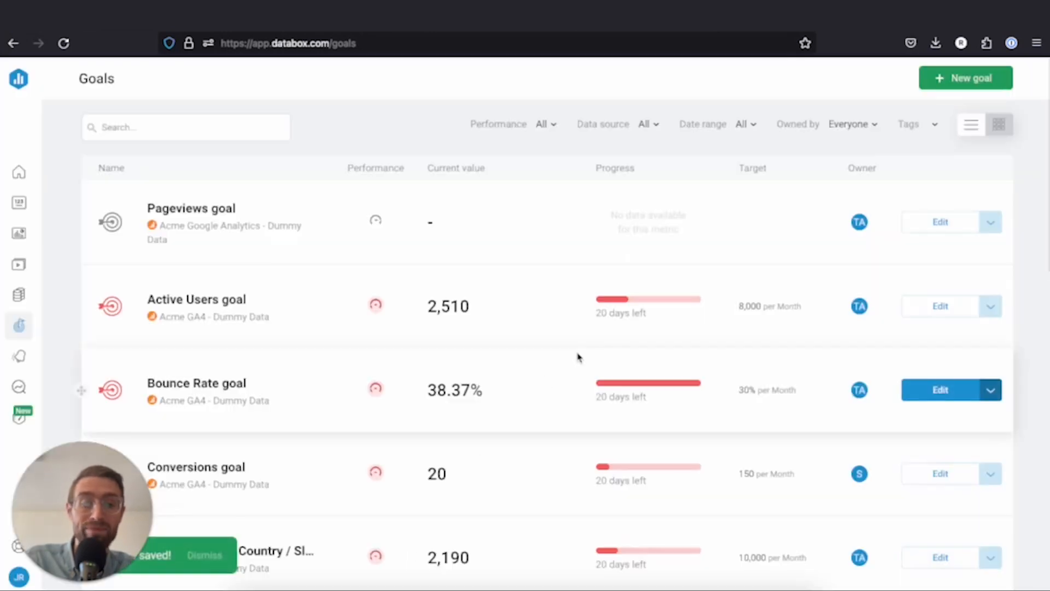
Find the Increase Website Traffic goal in the goals list and check its progress against the target
scroll(598, 360, down, 10)
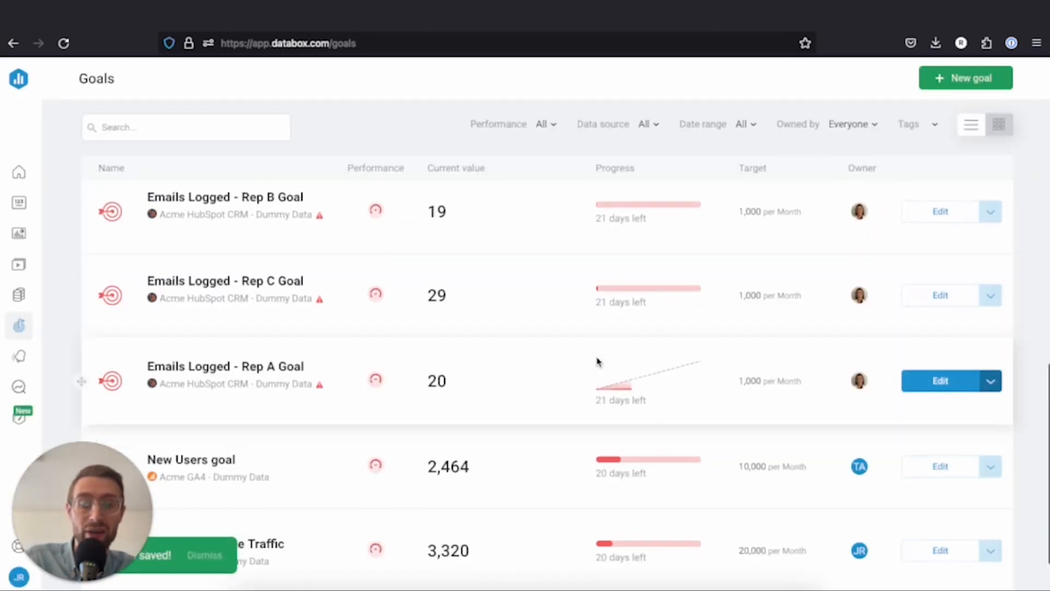
scroll(598, 362, down, 3)
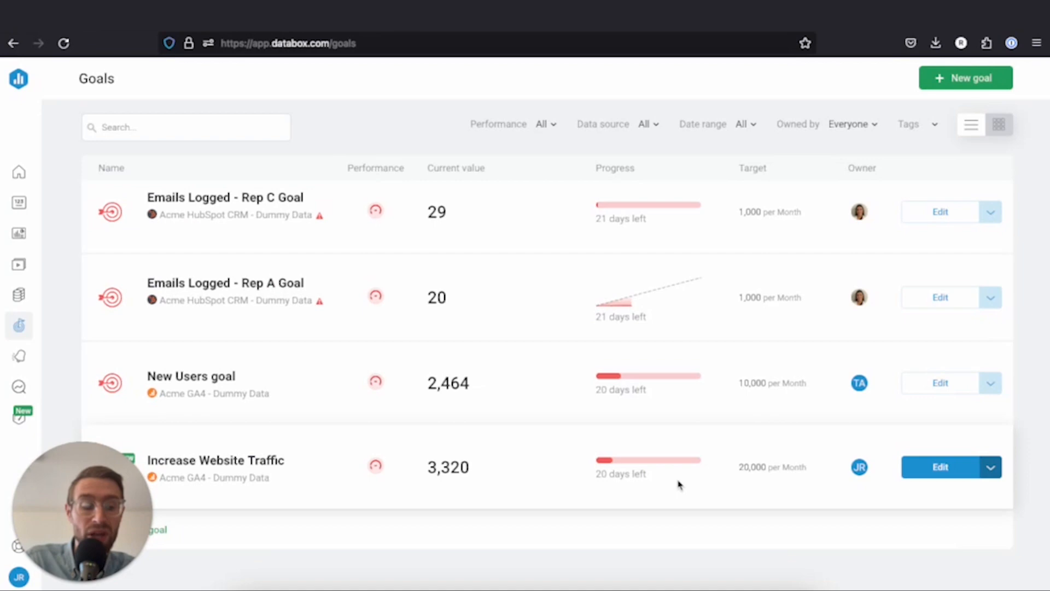
scroll(679, 485, up, 15)
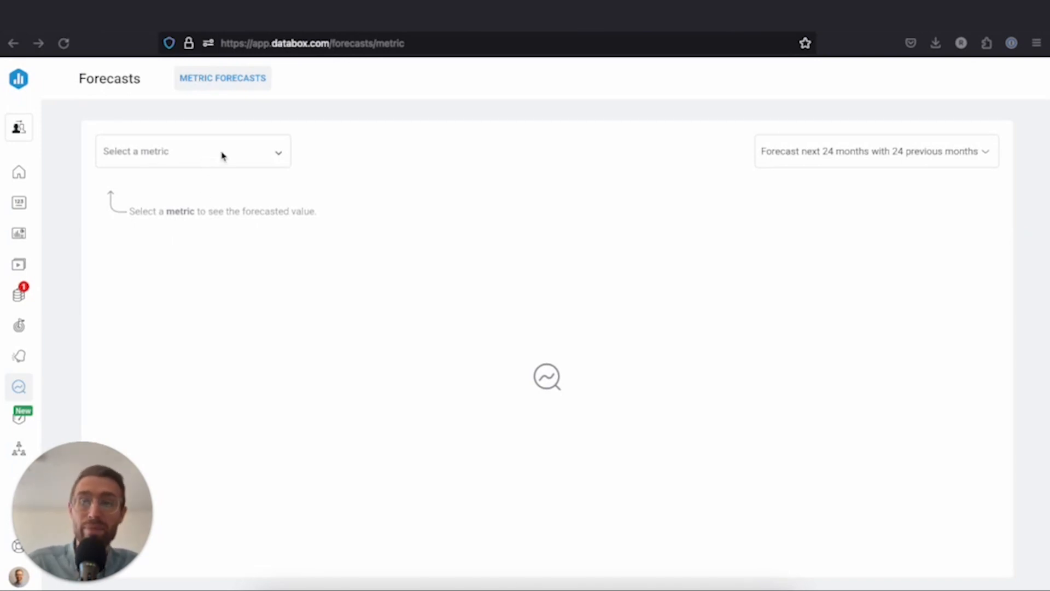
Forecast the Move The Needle List Growth metric from databox.com and review the forecast period options
click(280, 158)
click(280, 158)
text(move)
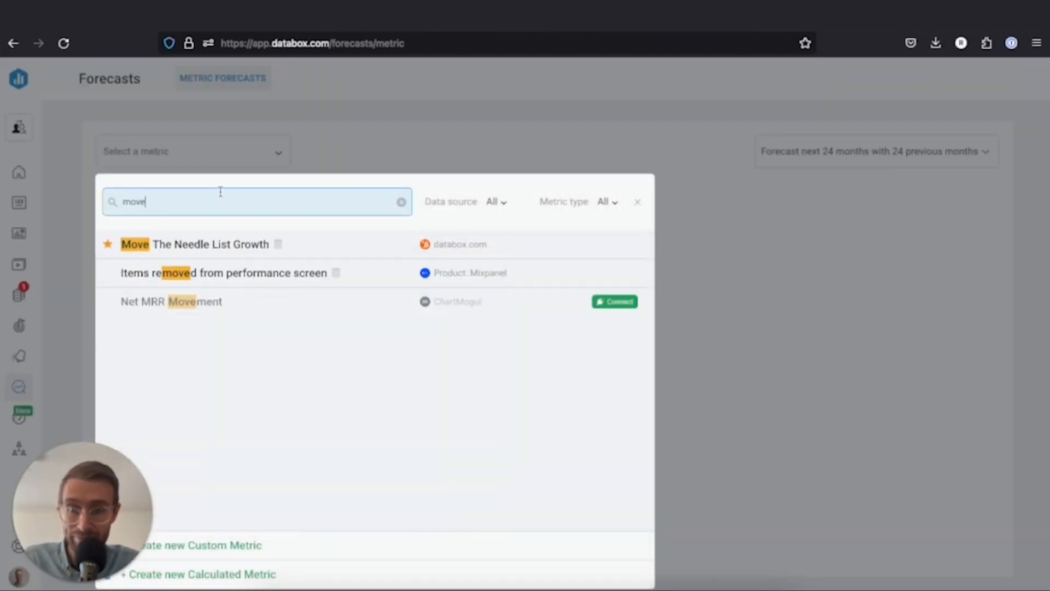
click(227, 244)
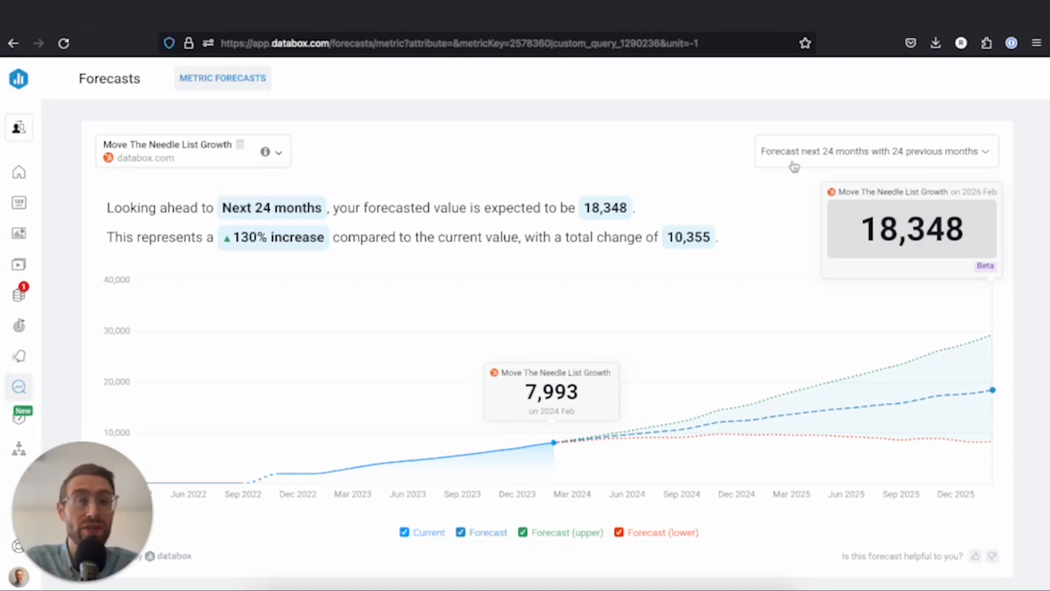
click(868, 159)
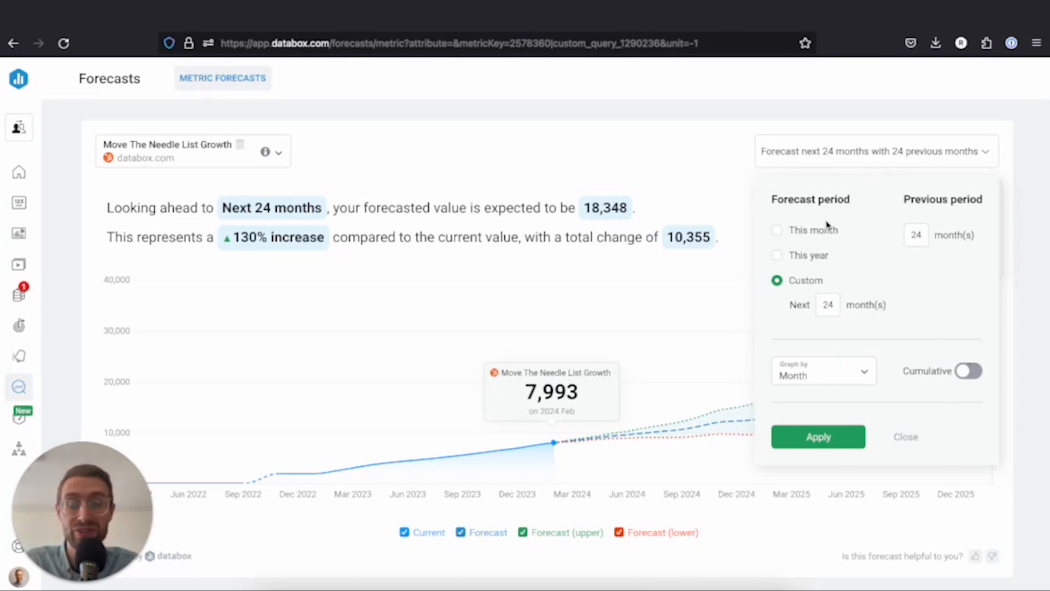
click(699, 130)
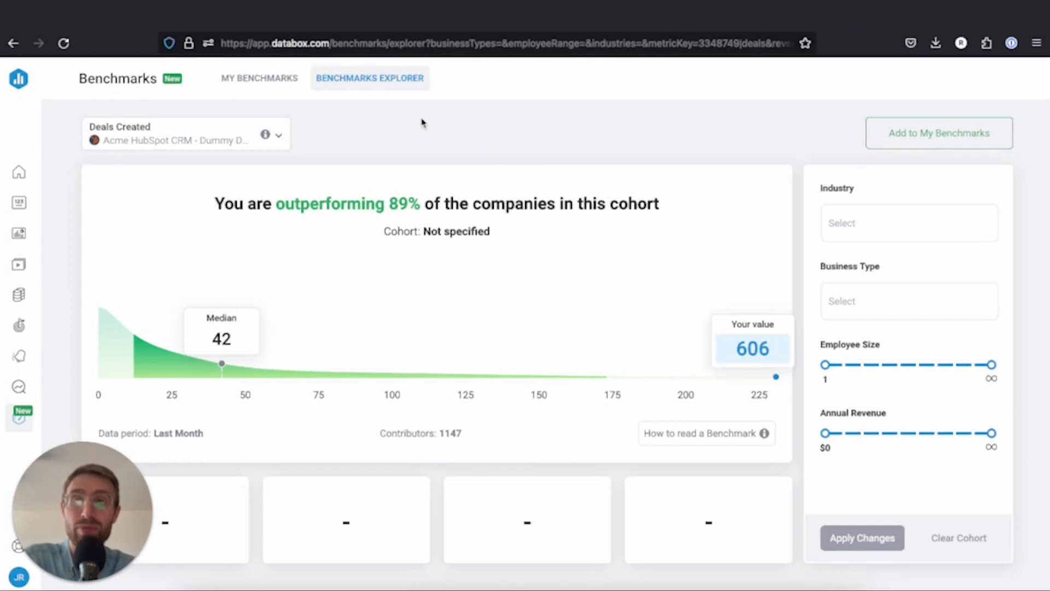
Look at My Benchmarks, return to the Benchmarks Explorer and benchmark the Sessions metric from Acme GA4 - Dummy Data
click(282, 80)
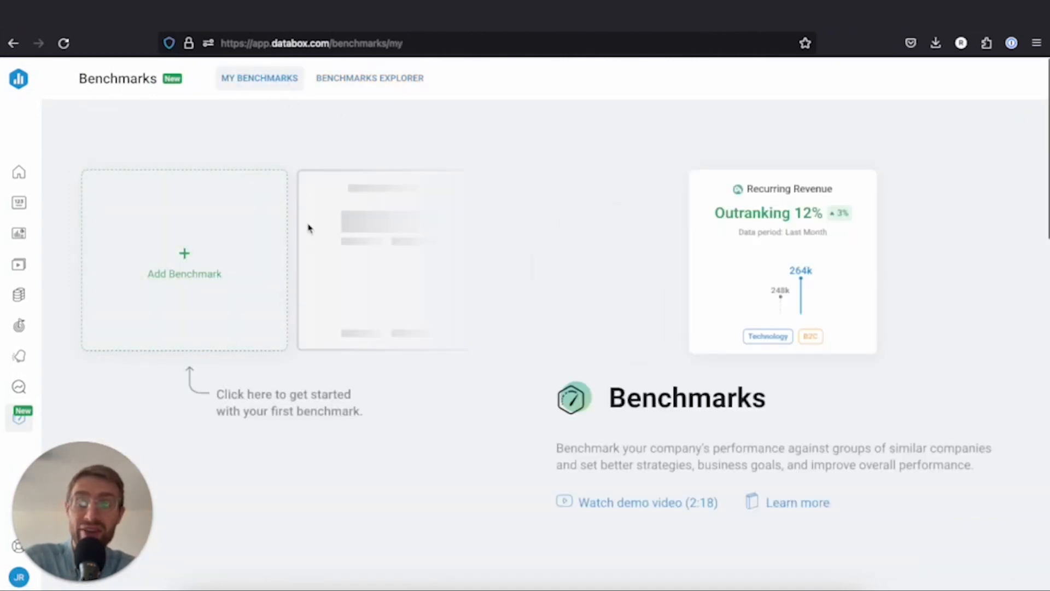
click(377, 85)
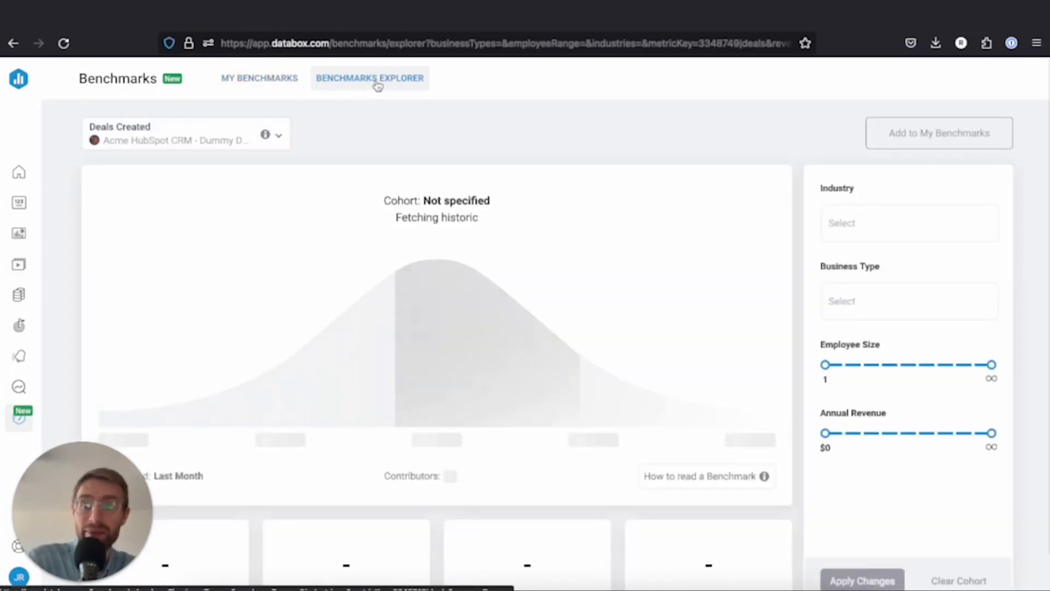
click(280, 137)
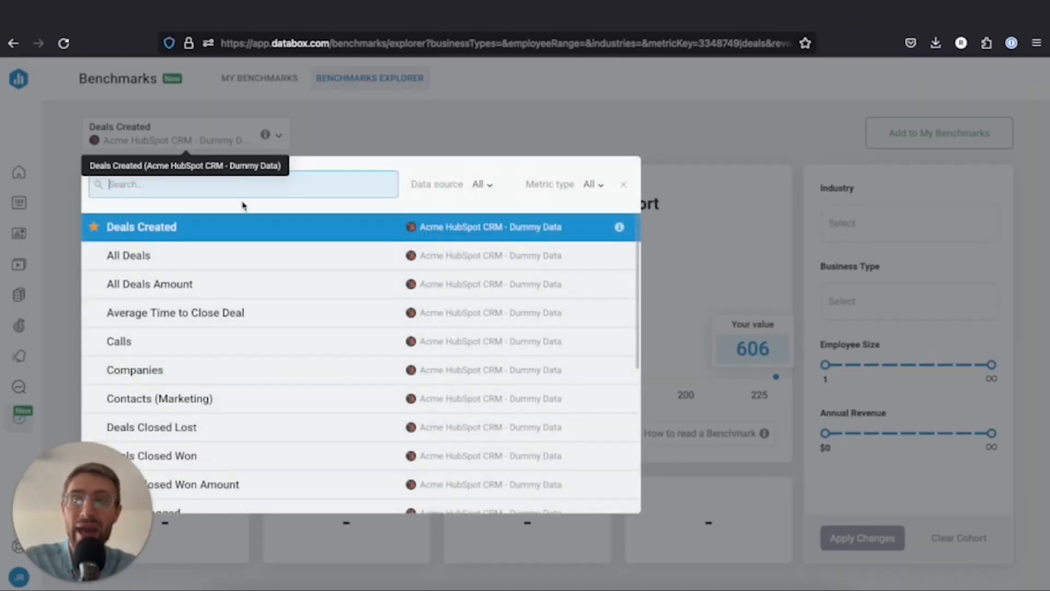
text(sessions)
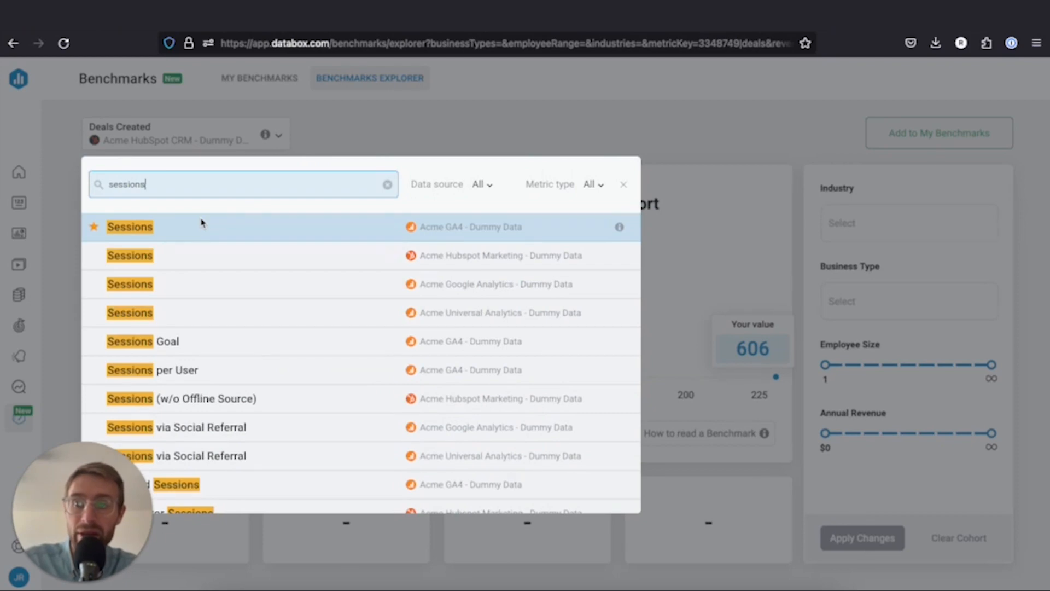
click(213, 226)
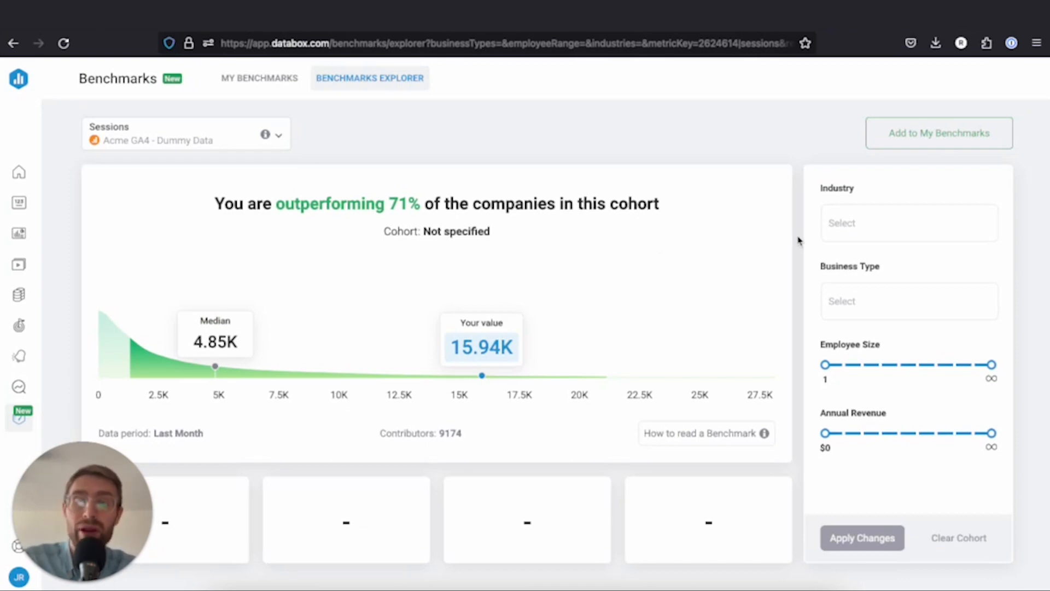
Browse the industry options, then limit the benchmark cohort to B2B companies with 1 to 1K employees and apply the changes
click(874, 225)
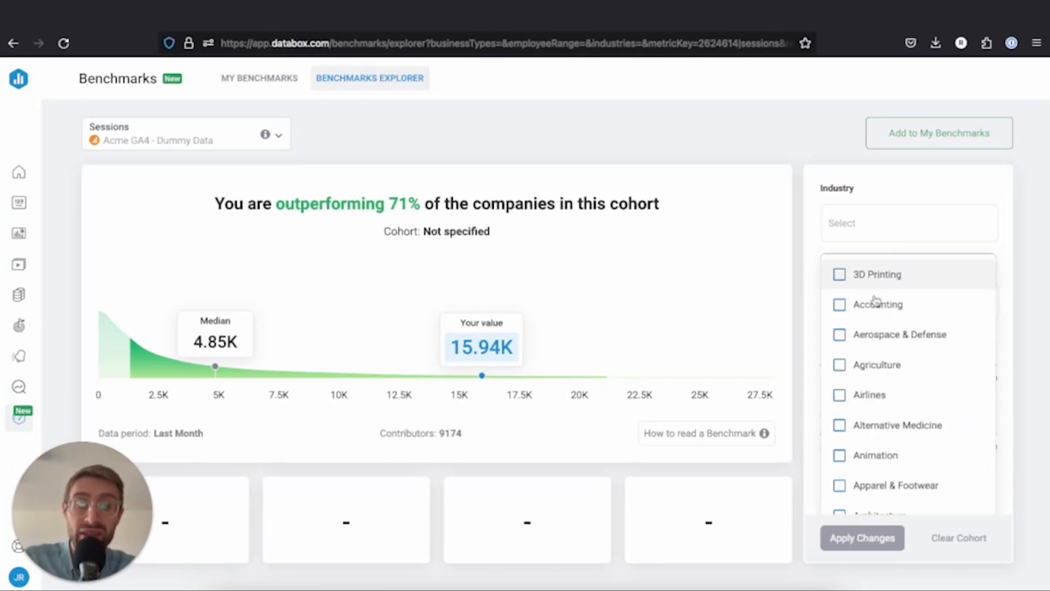
scroll(868, 435, down, 5)
scroll(868, 435, down, 5)
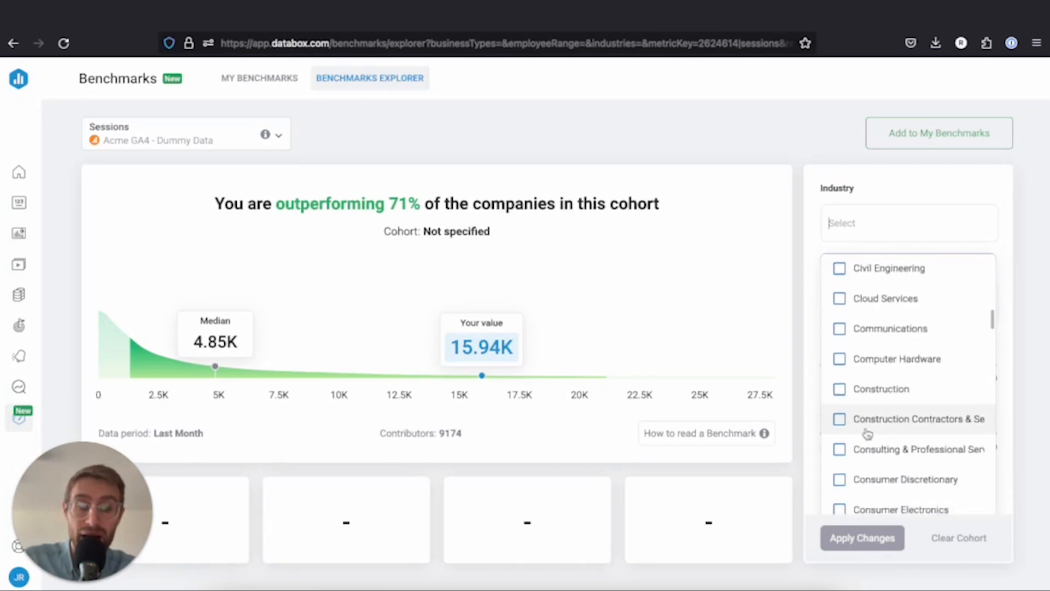
click(812, 235)
click(861, 290)
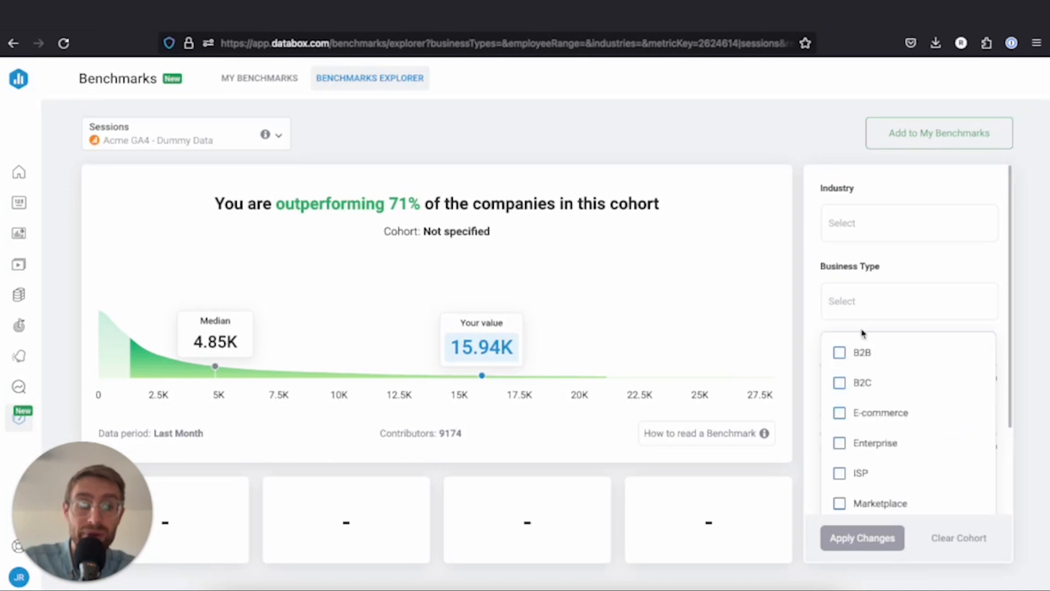
click(858, 352)
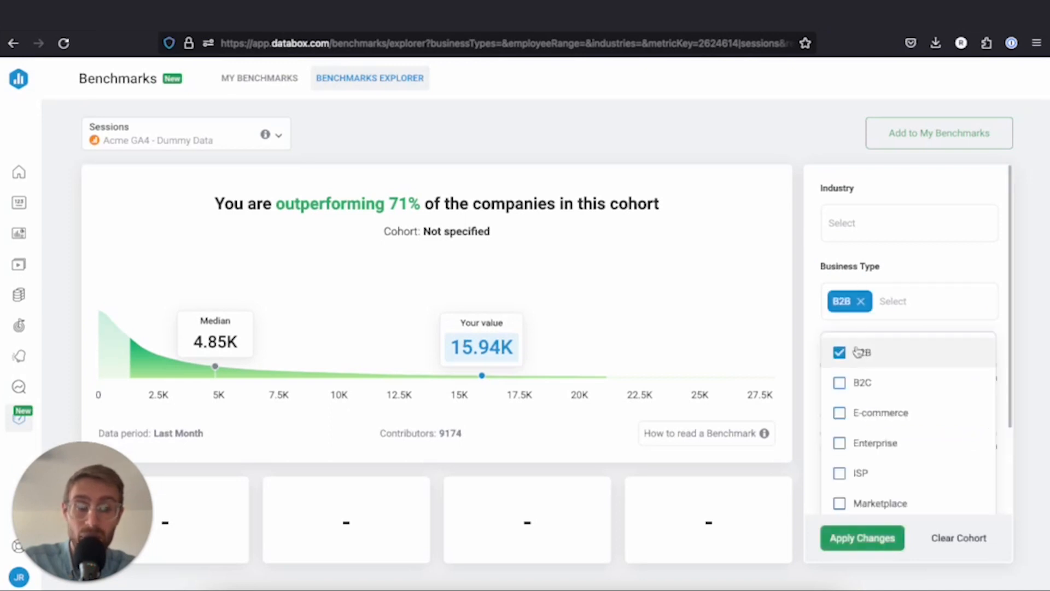
click(802, 309)
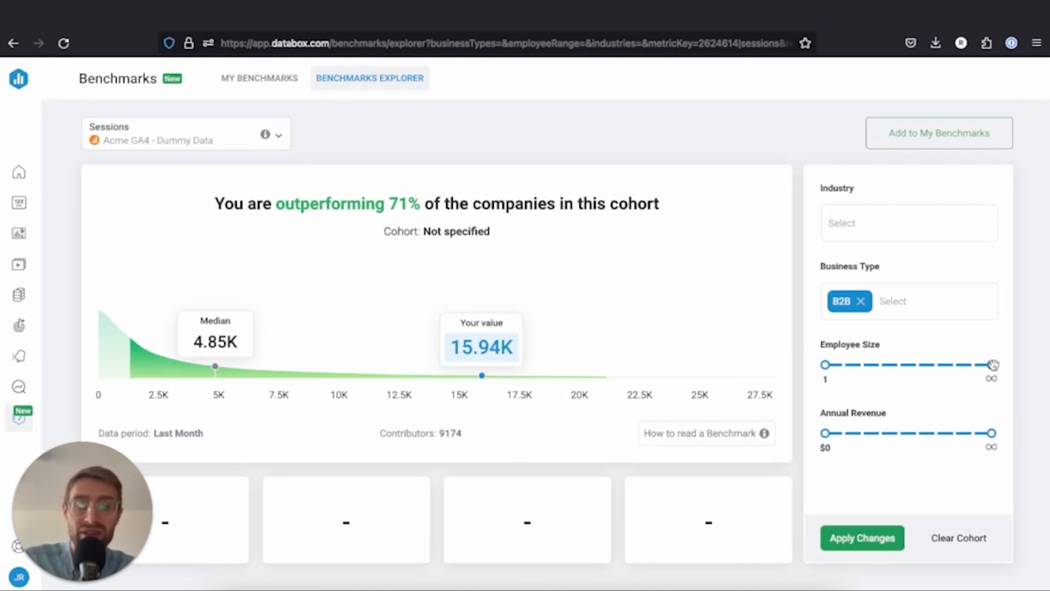
drag(994, 365, 897, 365)
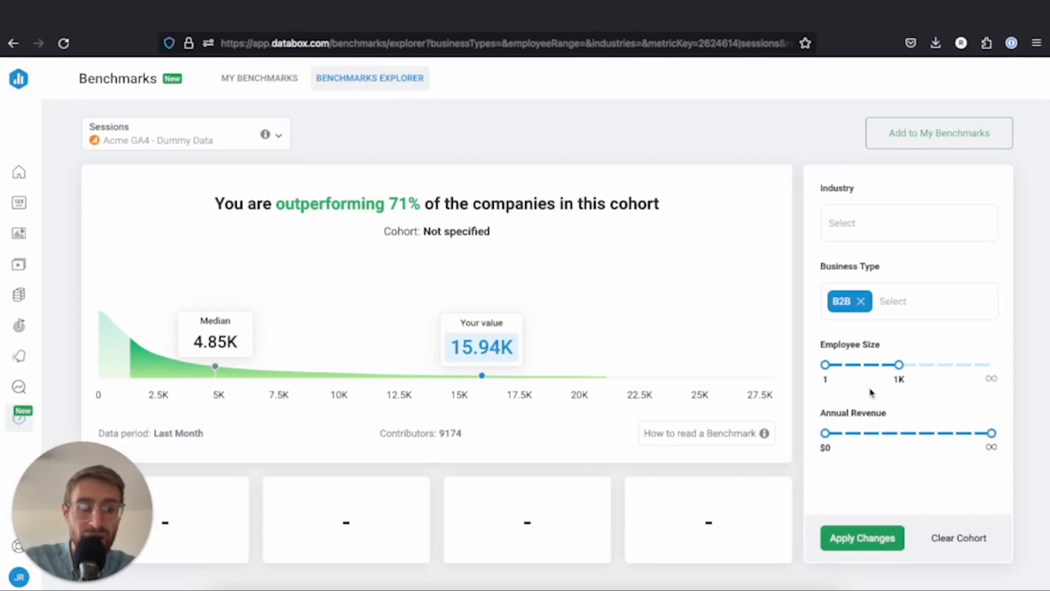
click(870, 536)
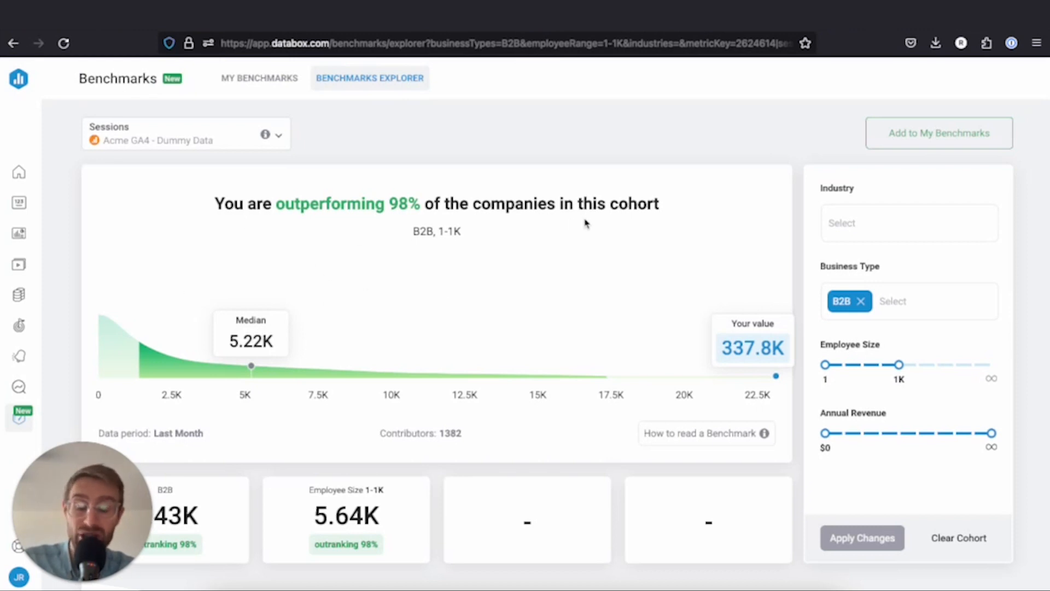
Save the Sessions benchmark to My Benchmarks and view the saved benchmarks
click(904, 140)
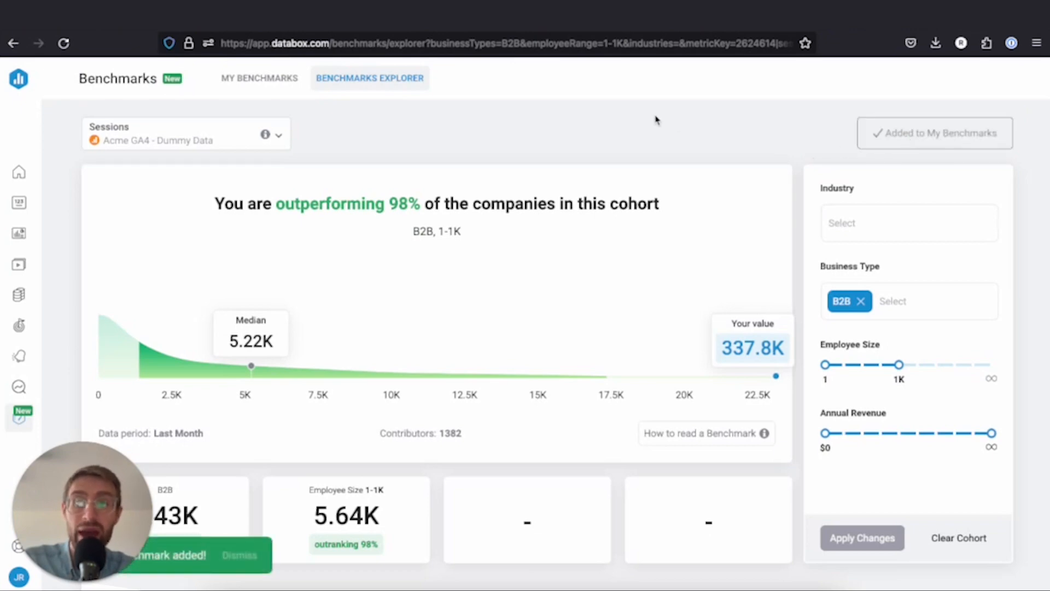
click(264, 79)
mouse_move(260, 244)
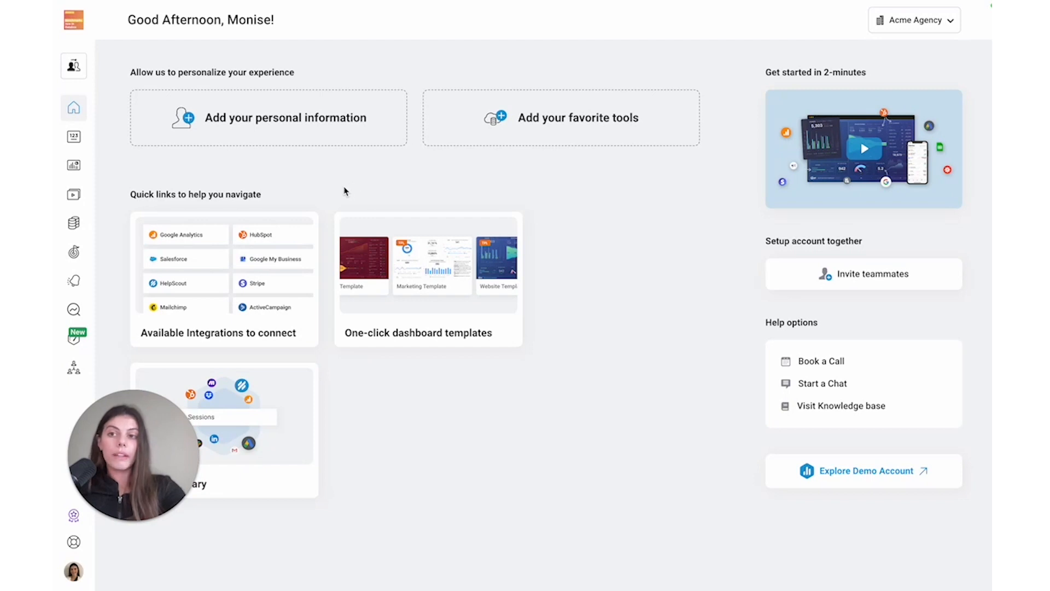
Look over Acme Agency's client accounts in the account switcher and open the Clients page
click(73, 67)
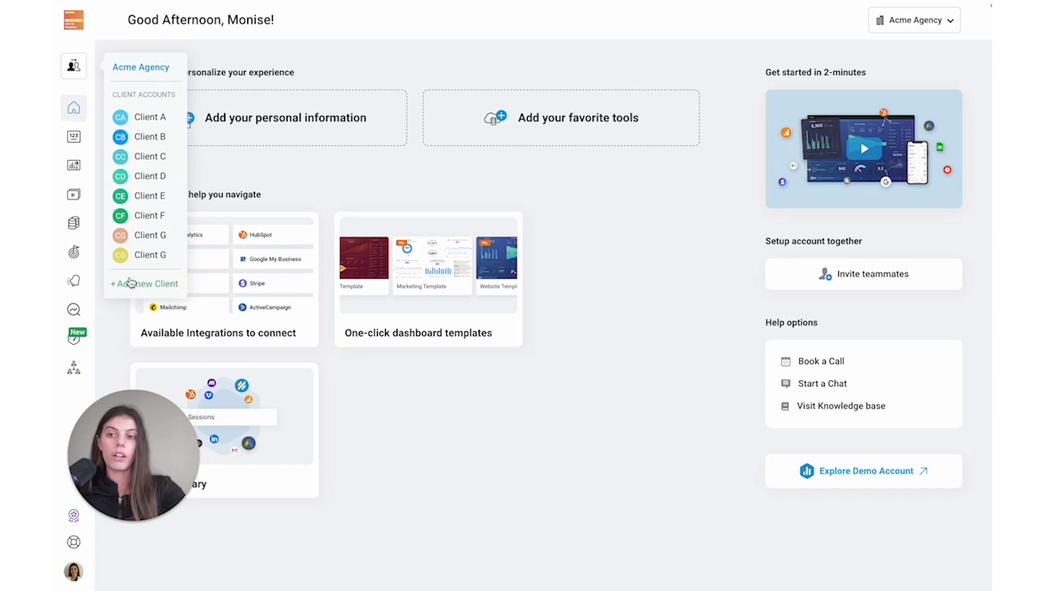
click(260, 181)
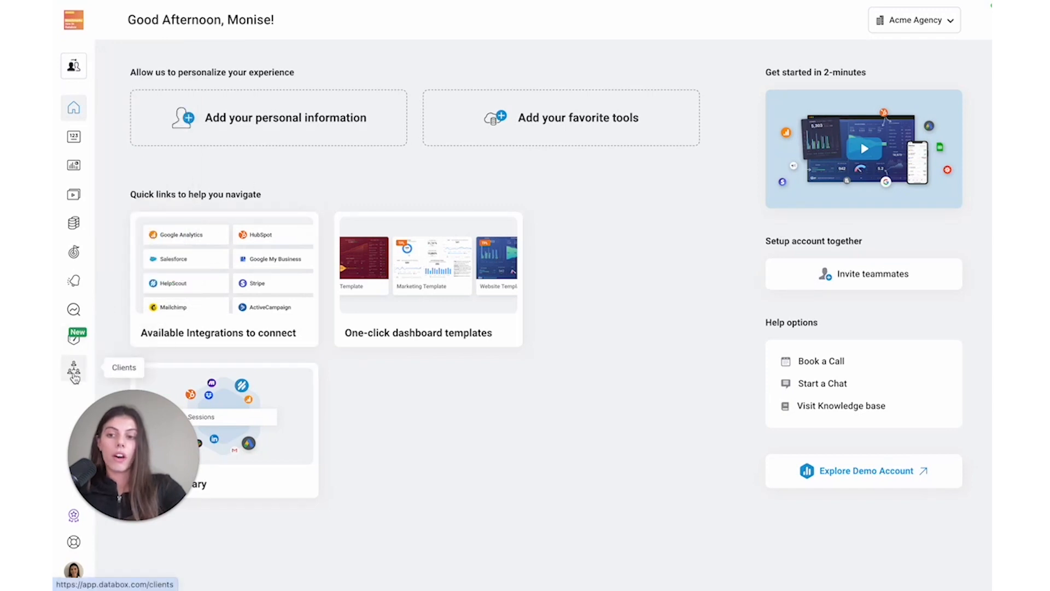
click(74, 372)
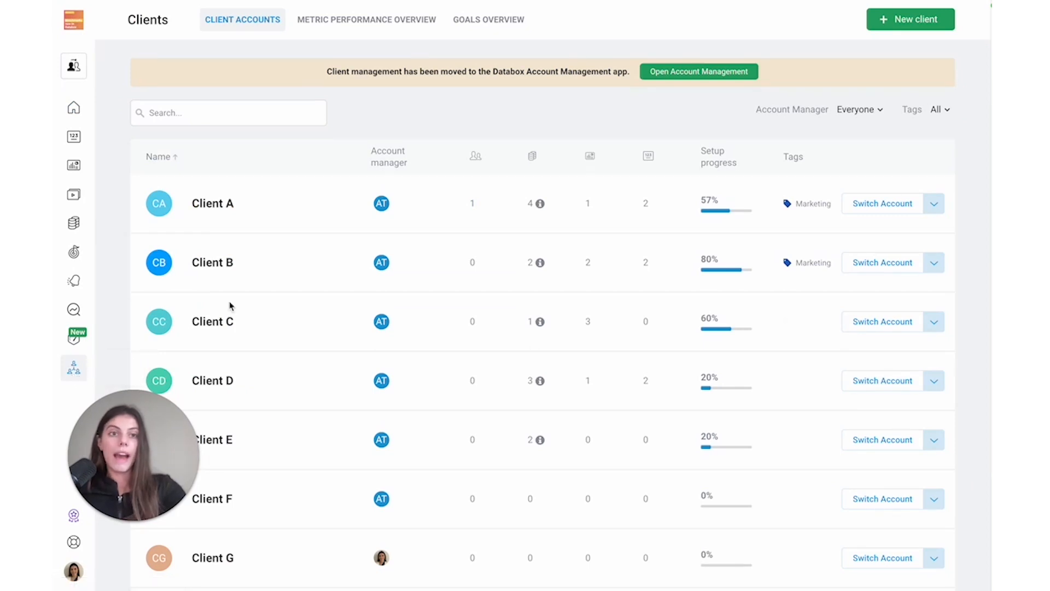
Create a new client account named Client G, keeping the default account manager
click(907, 23)
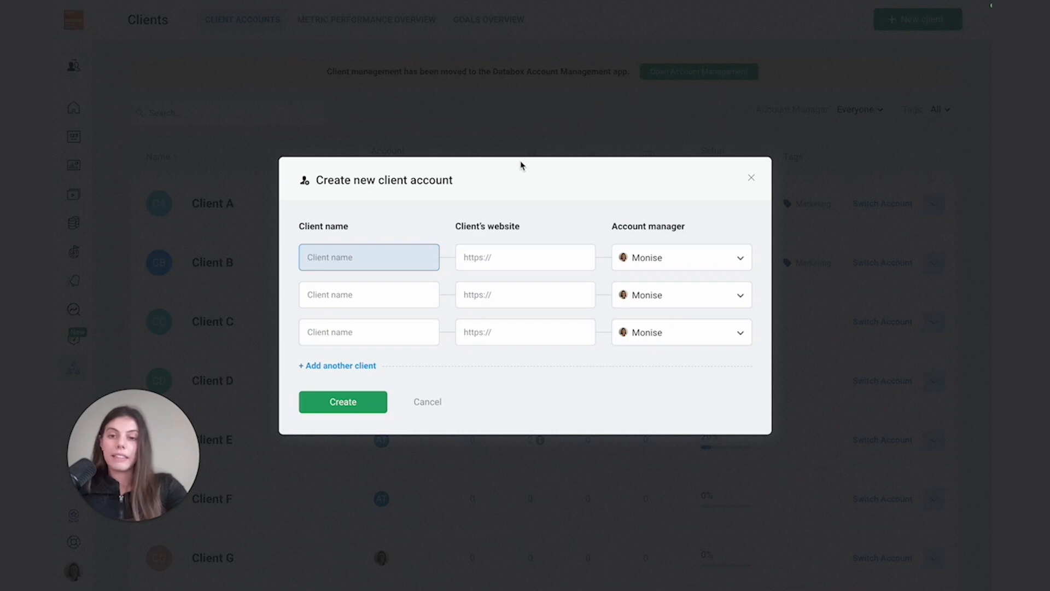
text(Client G)
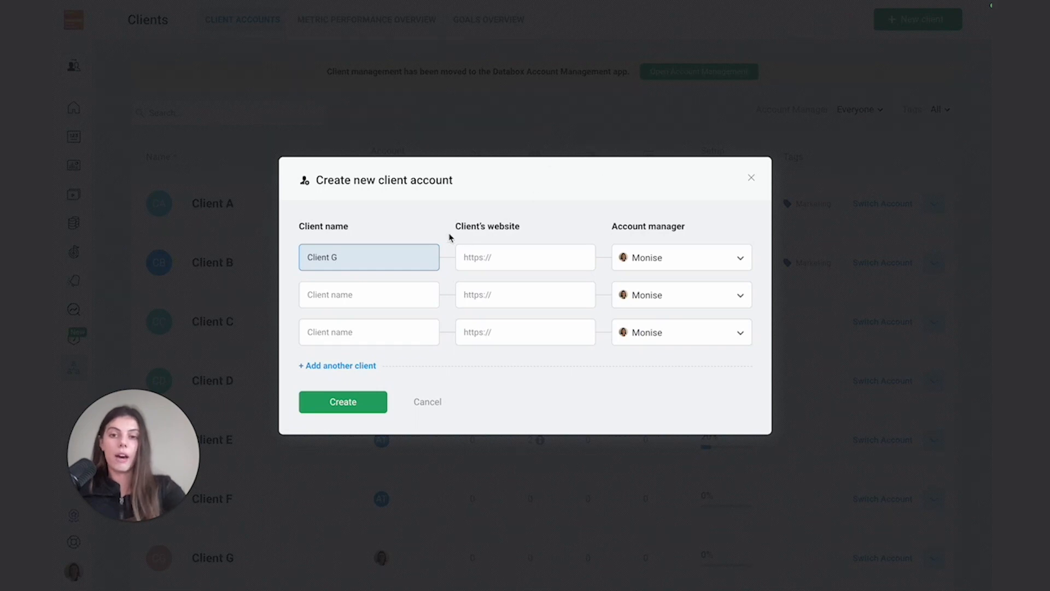
click(345, 405)
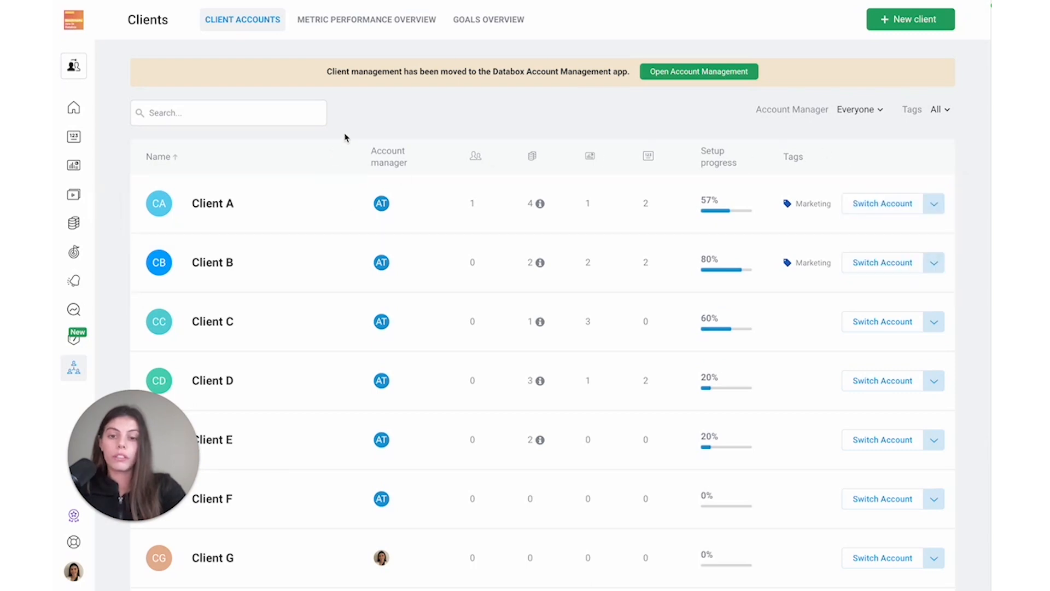
Open the Metric Performance Overview and look through the metrics available for the third column across all clients, without saving a selection
click(353, 24)
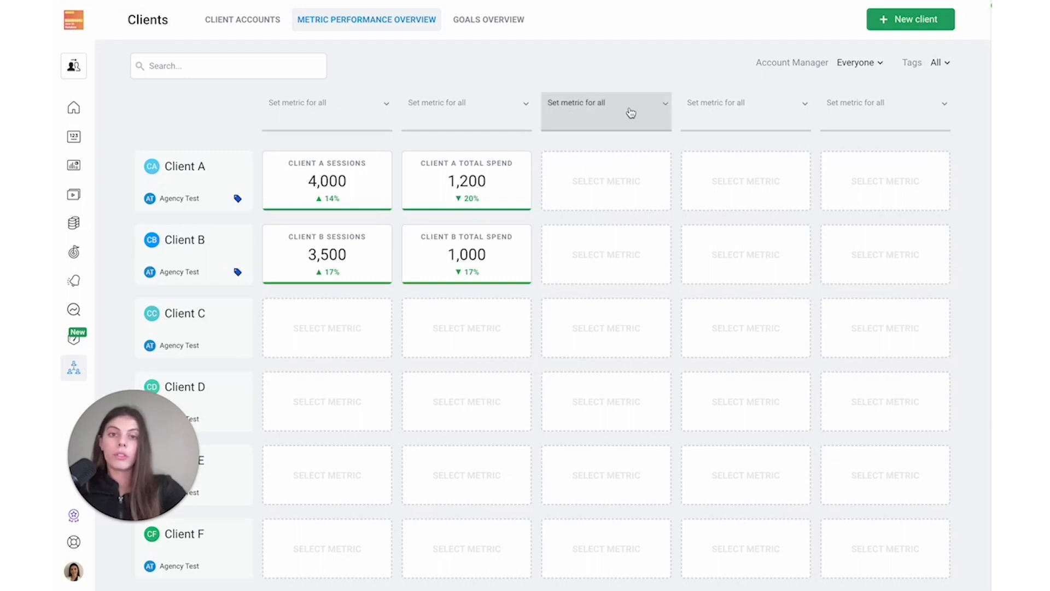
click(651, 112)
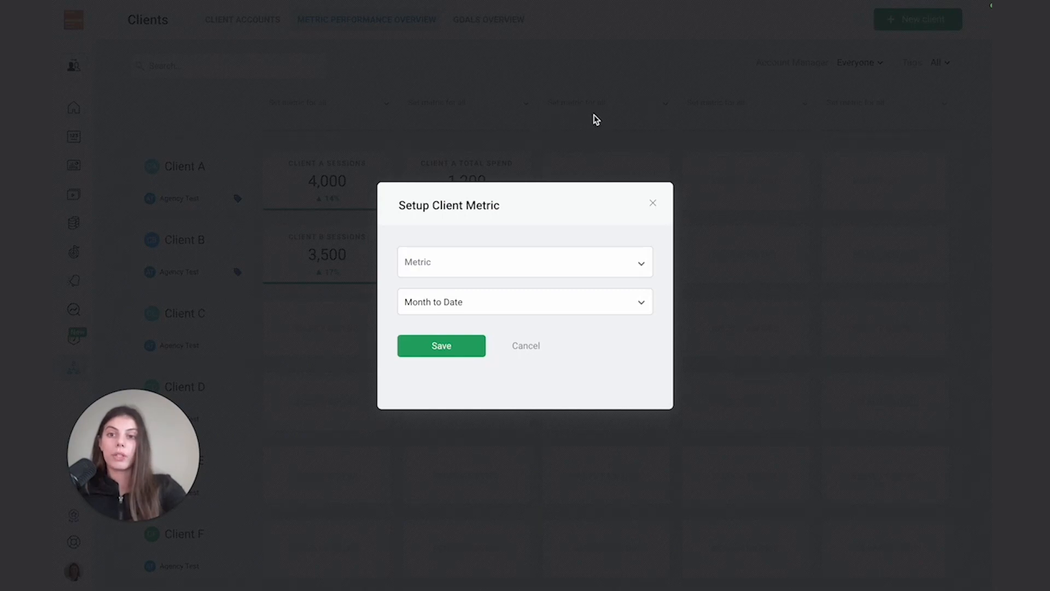
click(635, 265)
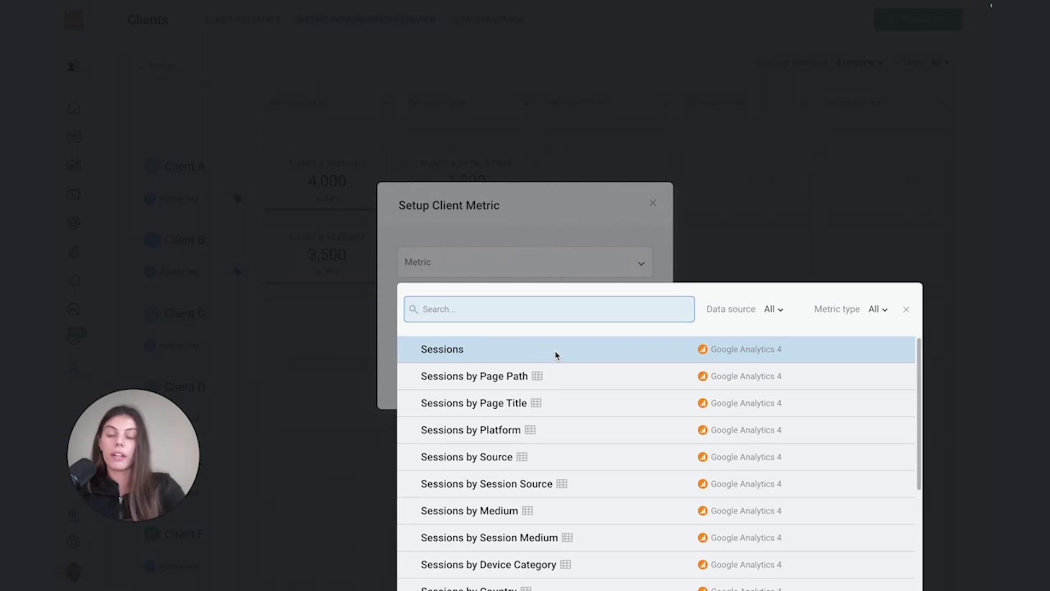
click(555, 228)
click(652, 203)
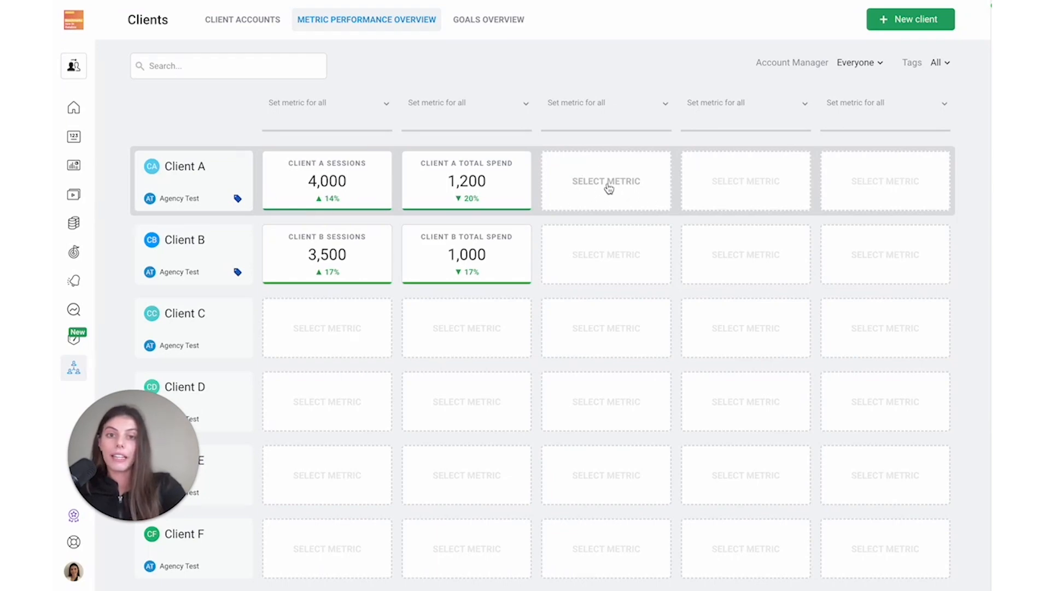
Examine the metrics selectable for Client A's third slot, leaving the client metric setup without saving
click(606, 188)
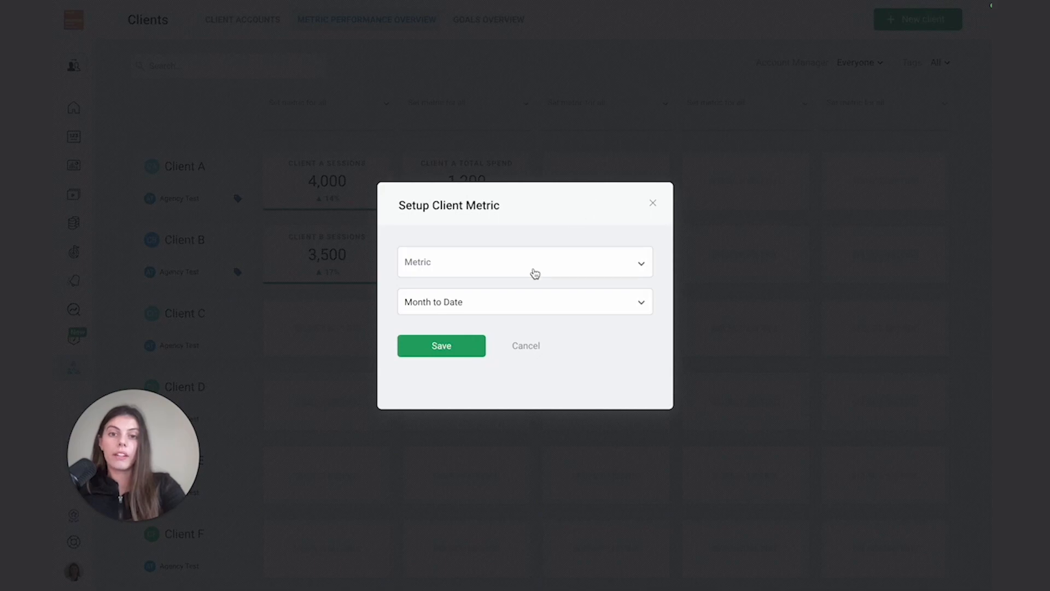
click(539, 270)
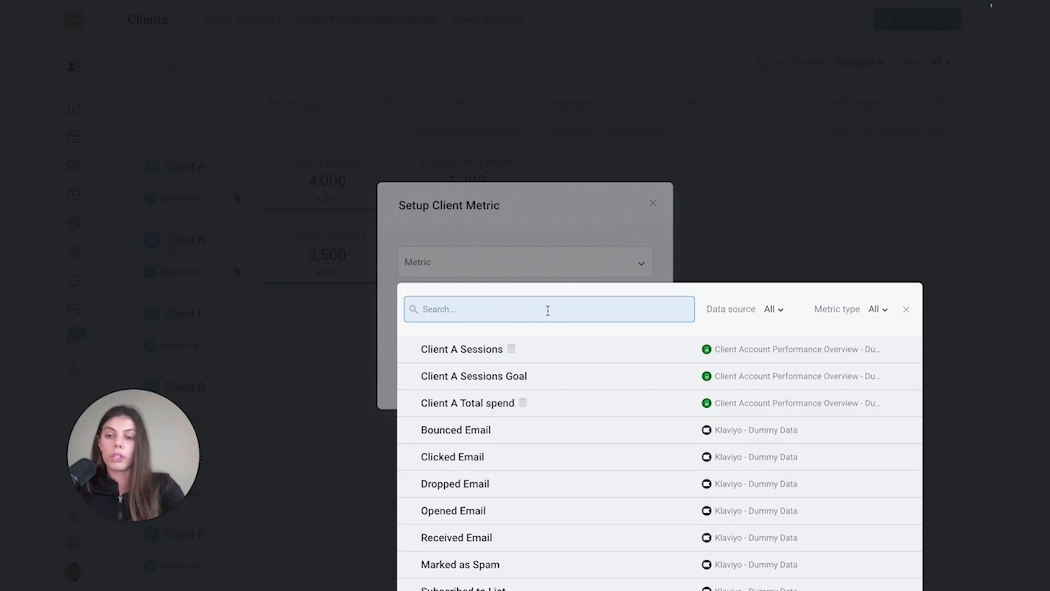
click(598, 217)
click(655, 205)
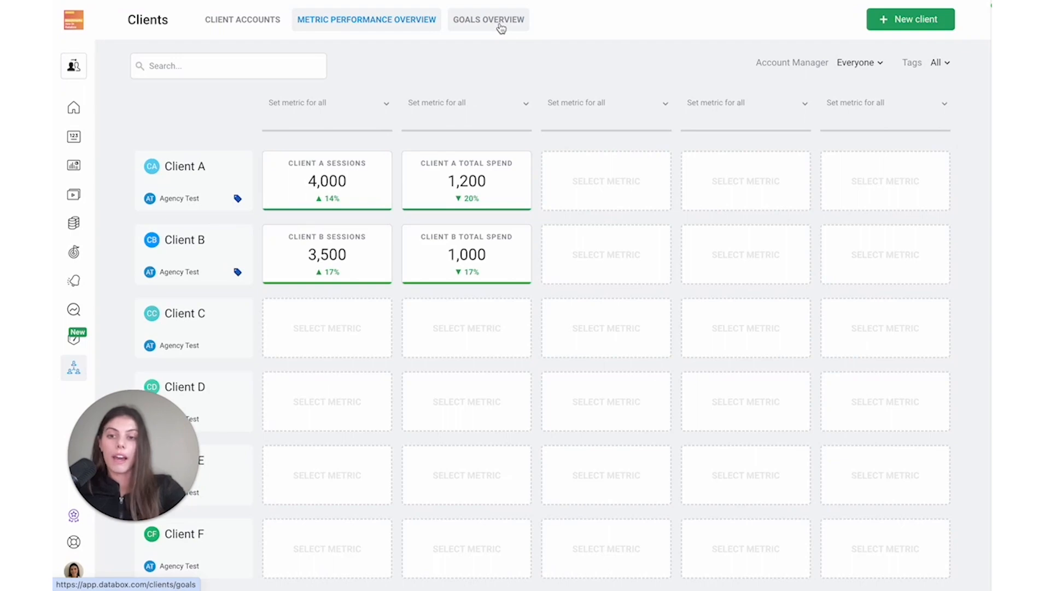
Open the Goals Overview and look at the account manager filter options for the client goals
click(498, 27)
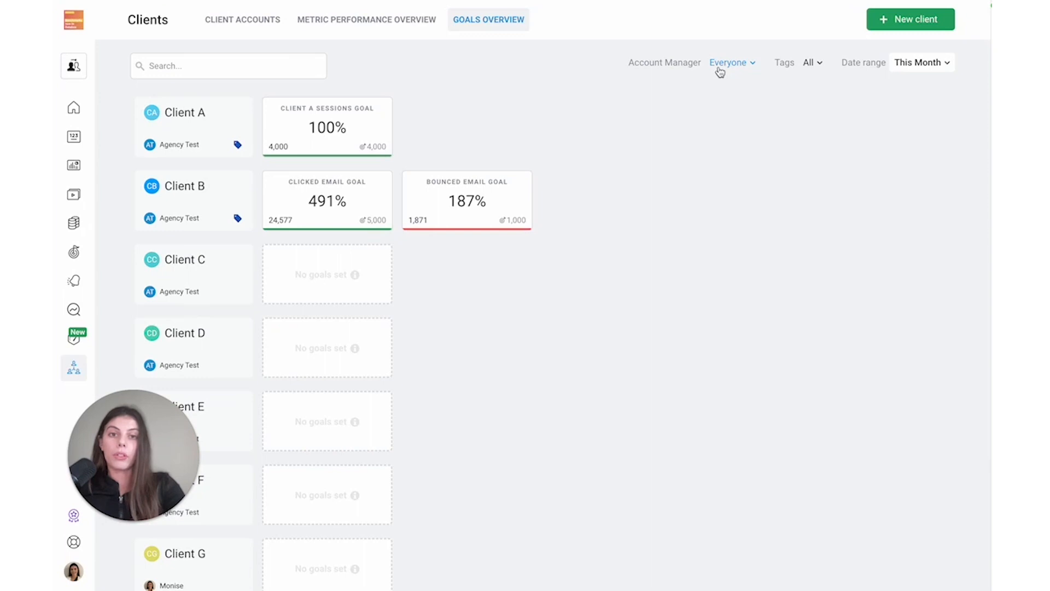
click(720, 70)
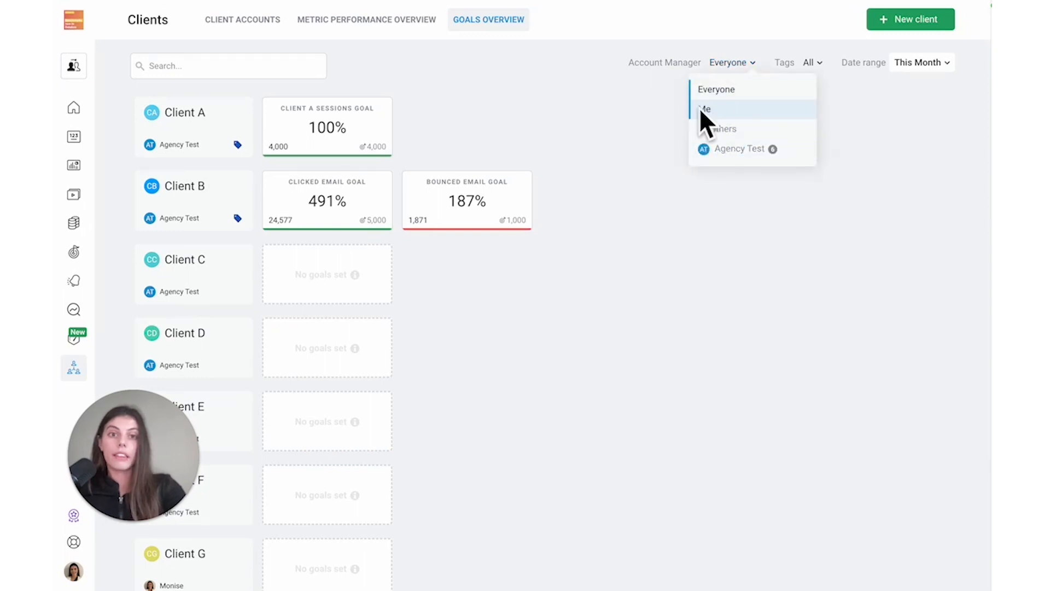
click(622, 86)
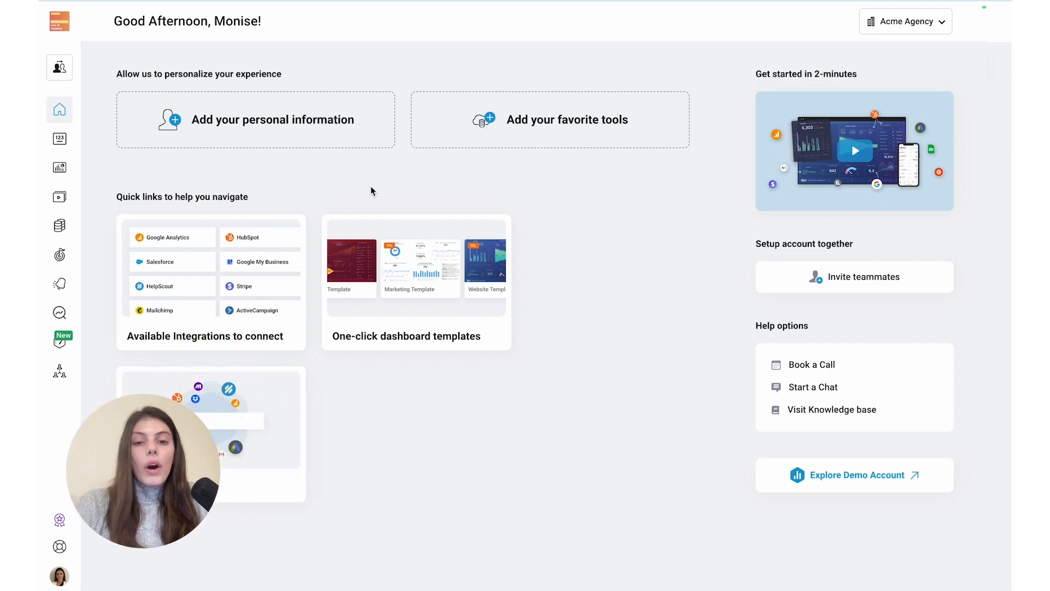
Open the agency's Databoards and view the Master Template: Organic Traffic Databoard, closing it when done
click(60, 167)
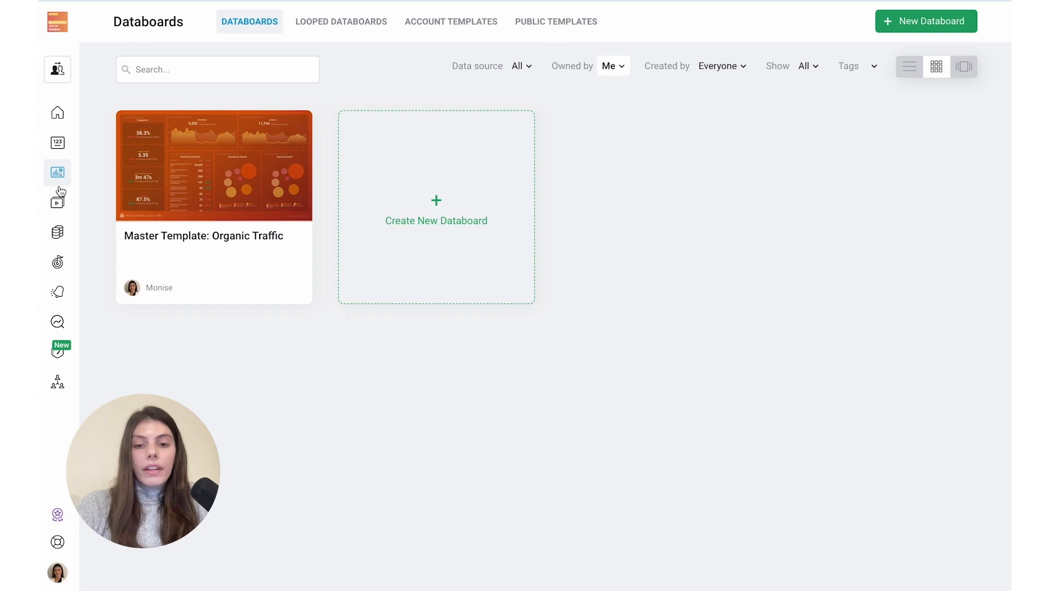
mouse_move(150, 171)
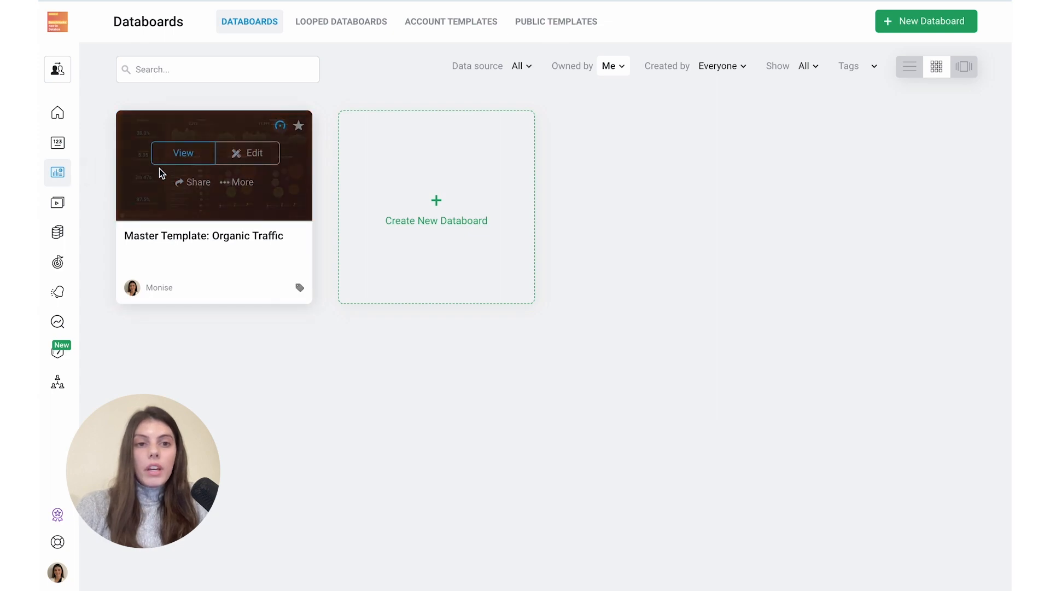
click(187, 157)
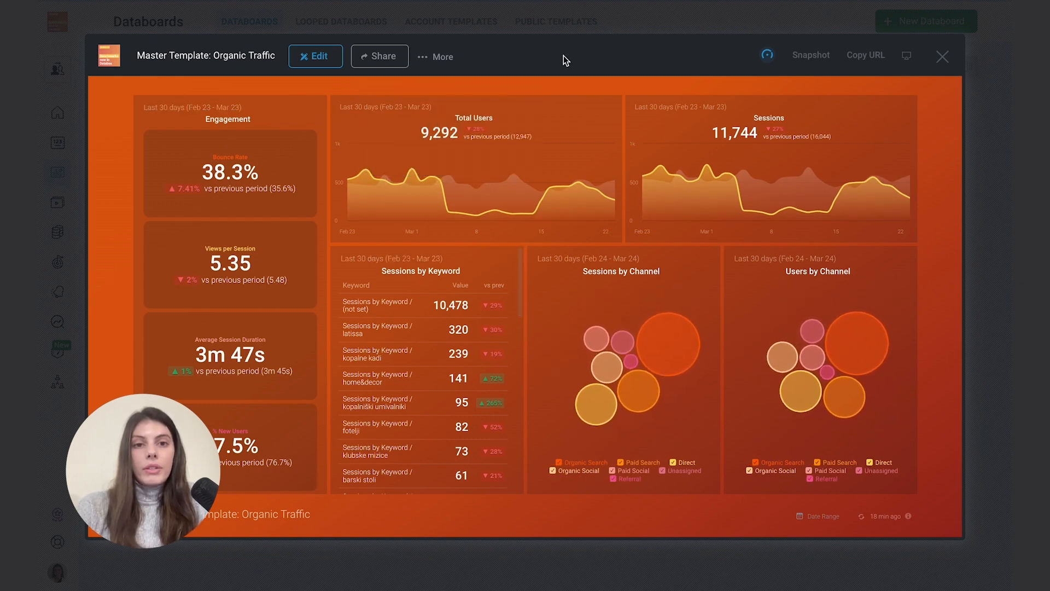
click(941, 59)
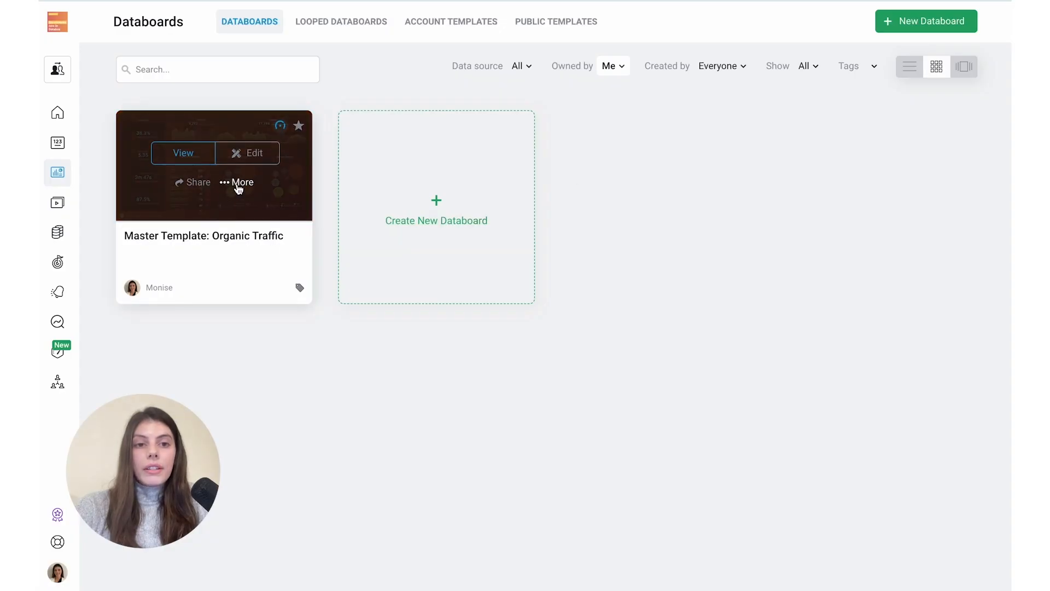
Save the Organic Traffic Databoard as a template accessible to everyone, keeping its title, and find it in the account templates
click(241, 184)
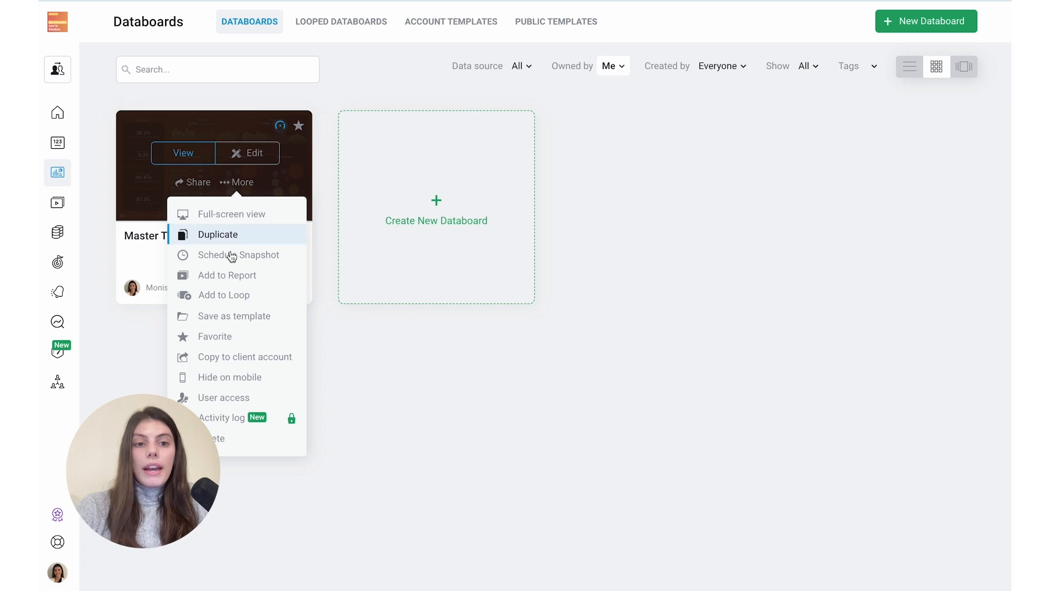
click(244, 323)
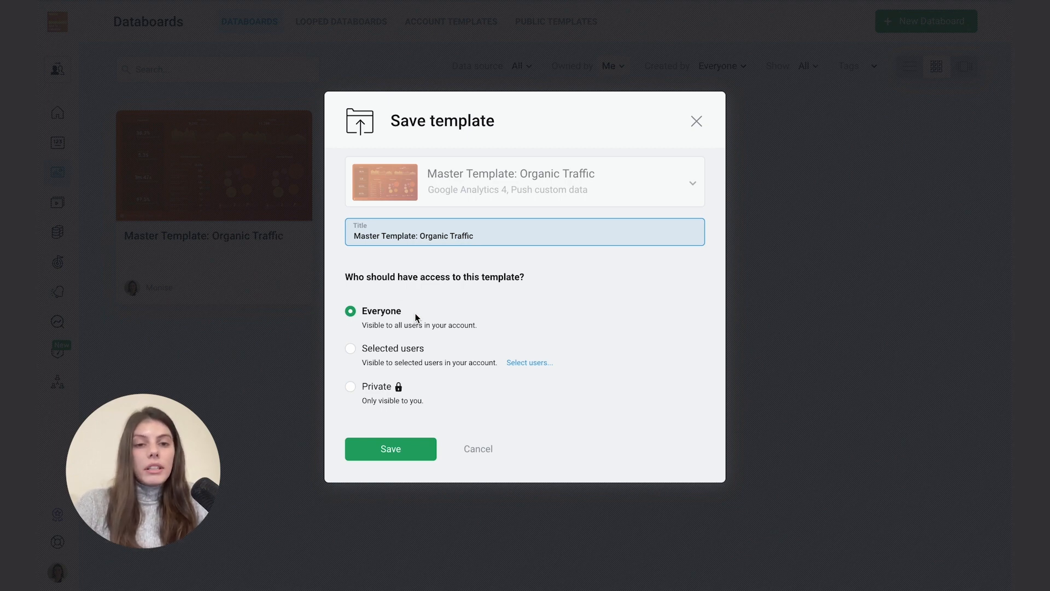
click(397, 459)
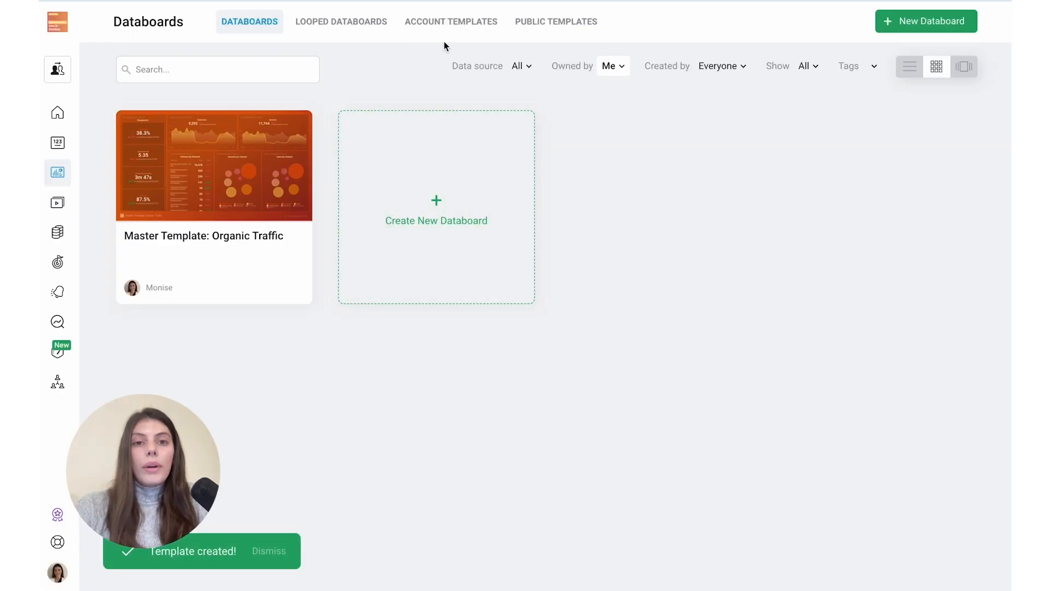
click(438, 28)
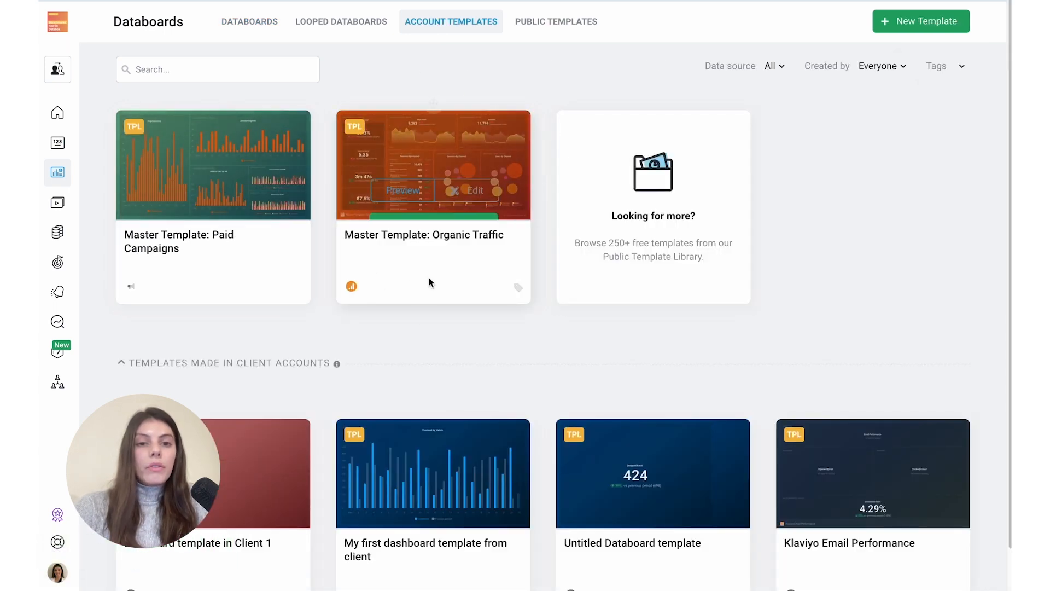
mouse_move(449, 279)
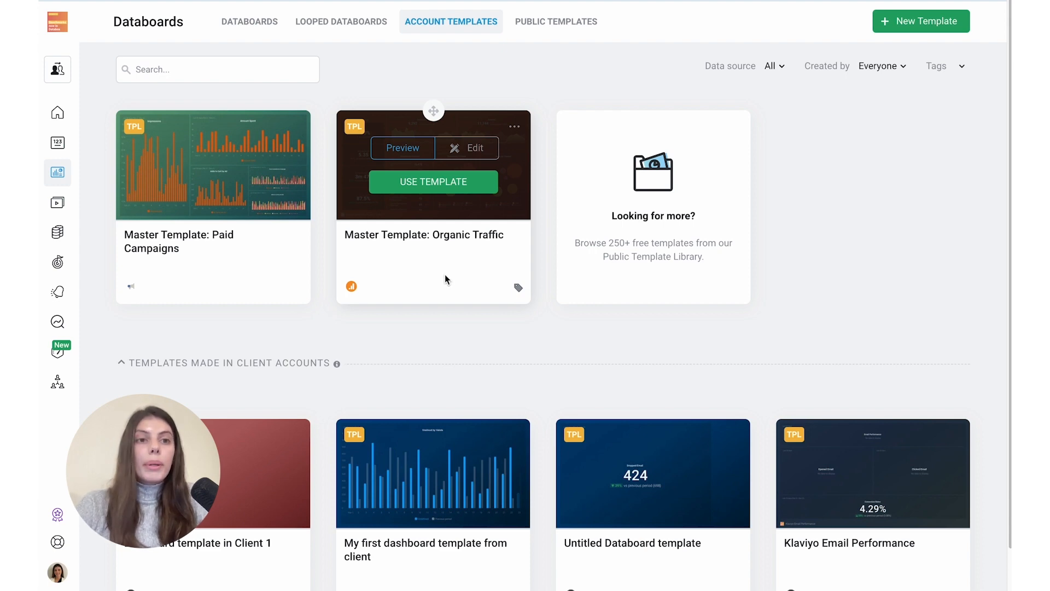
Switch to the Client B account and bring up the account templates made in the agency account
click(64, 71)
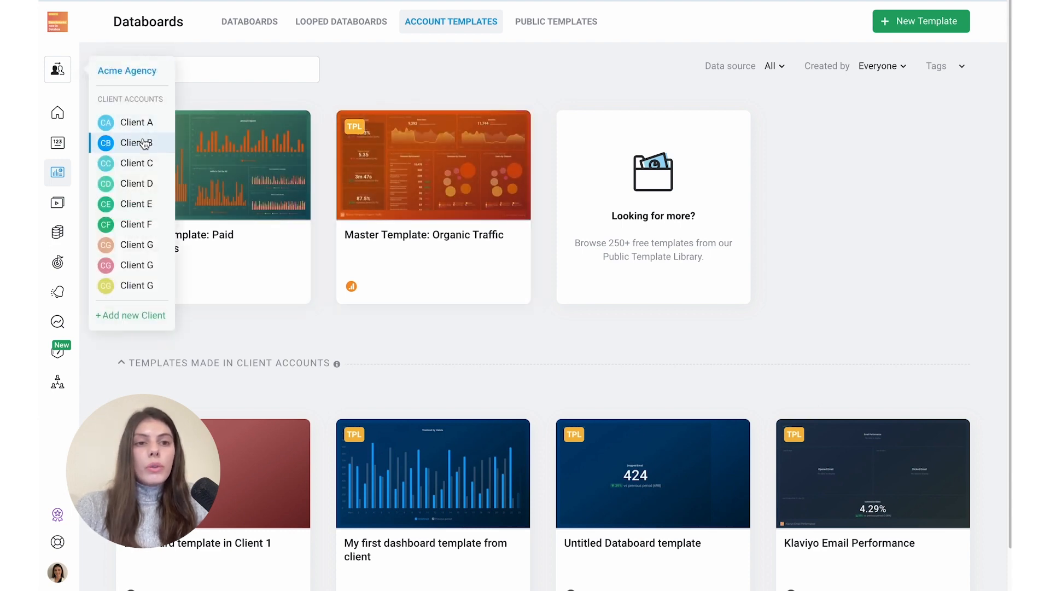
click(144, 143)
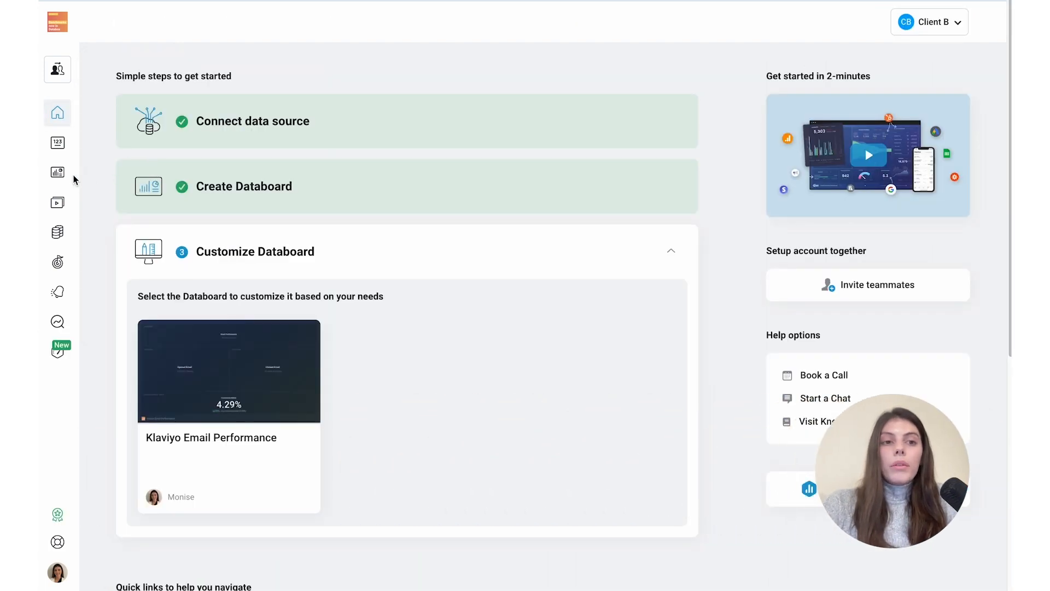
click(59, 173)
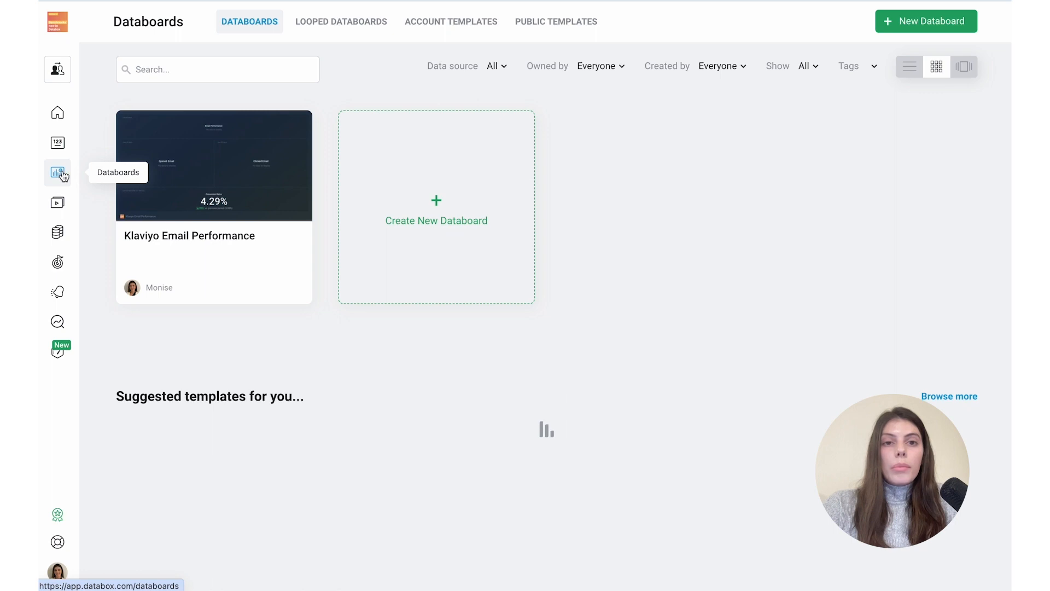
click(456, 23)
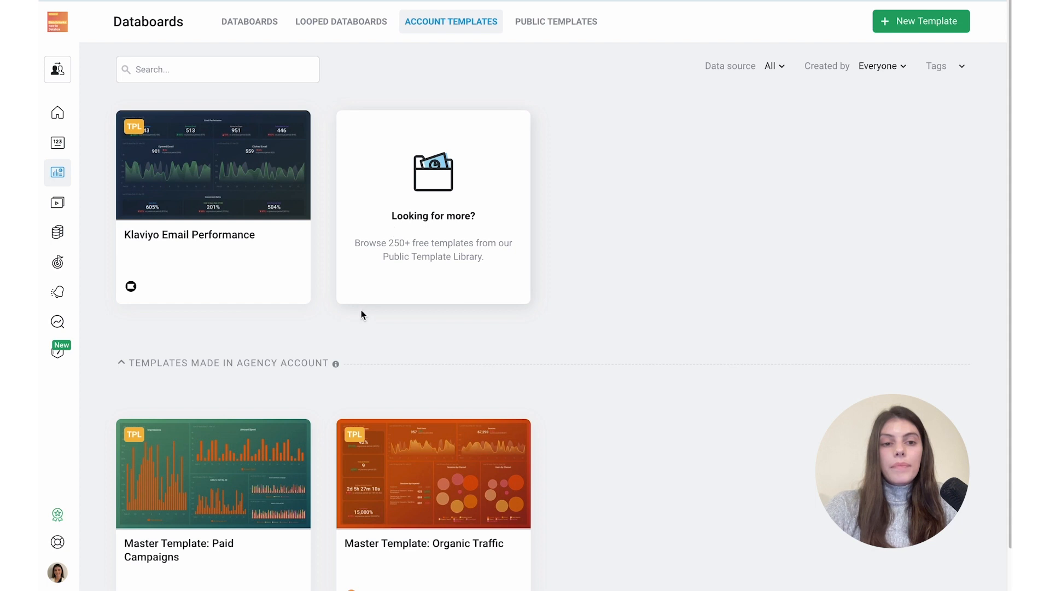
scroll(366, 307, down, 1)
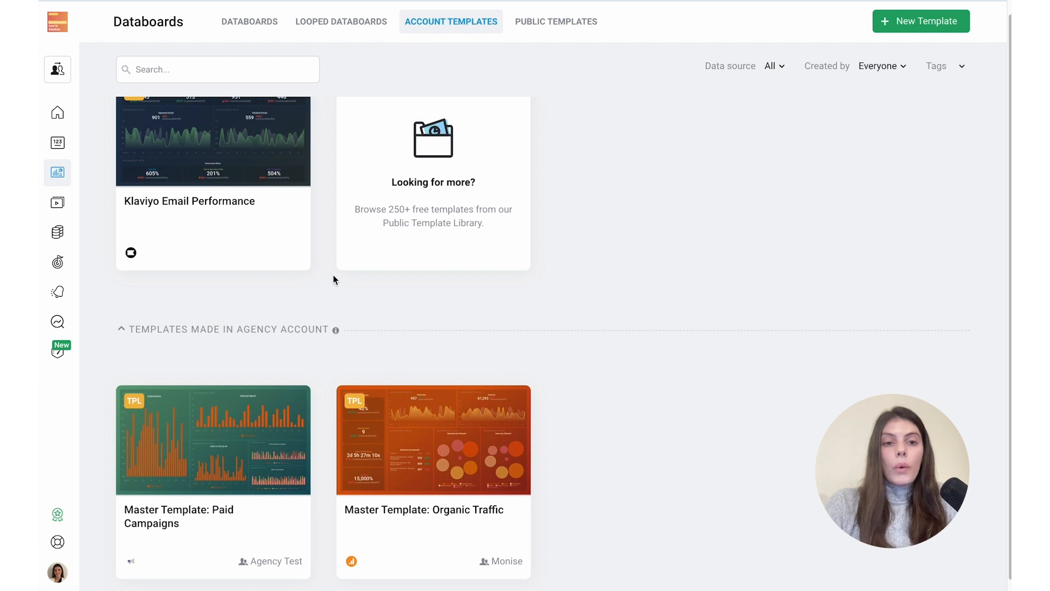
scroll(336, 278, down, 1)
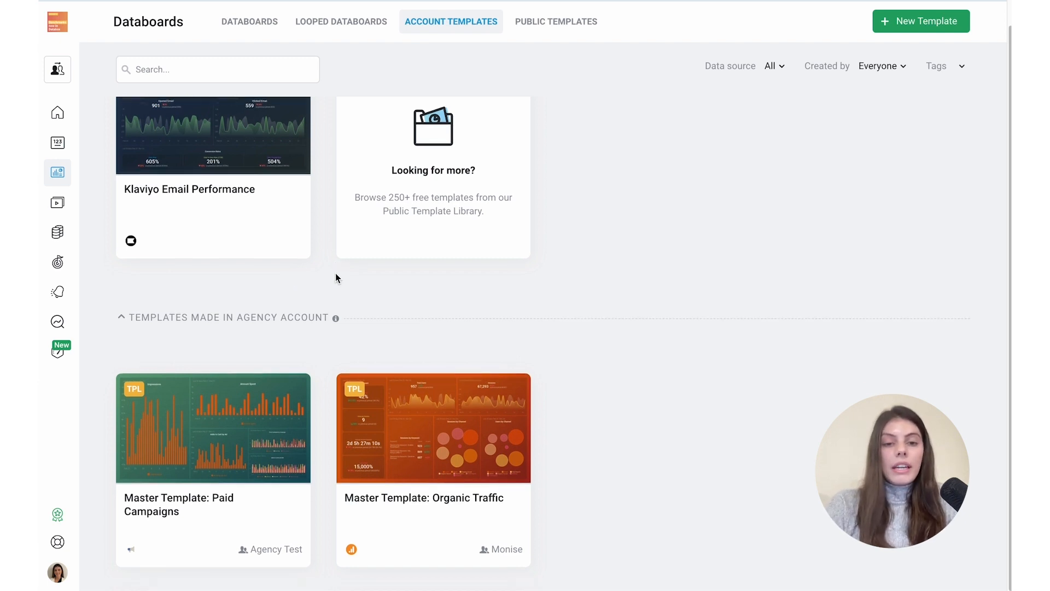
Create a Databoard in Client B from the Master Template: Organic Traffic template, look it over and close it
mouse_move(359, 414)
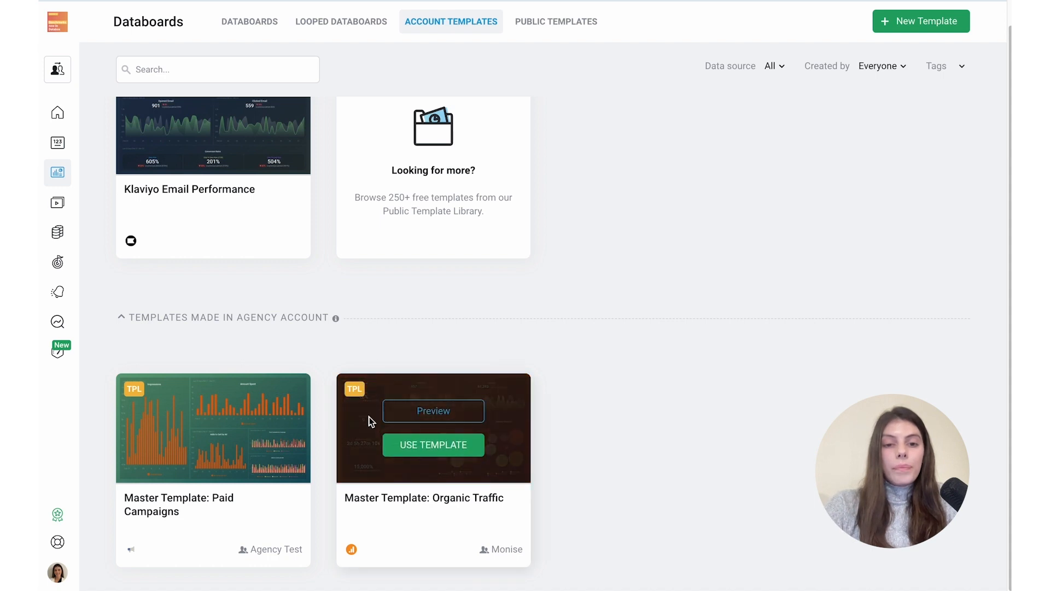
click(438, 445)
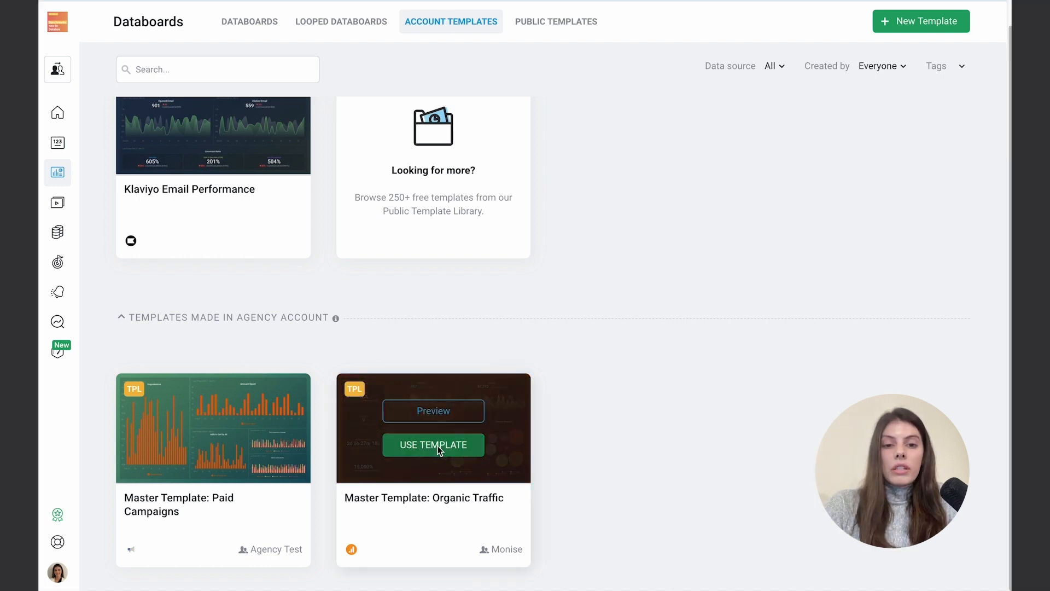
click(419, 320)
click(432, 349)
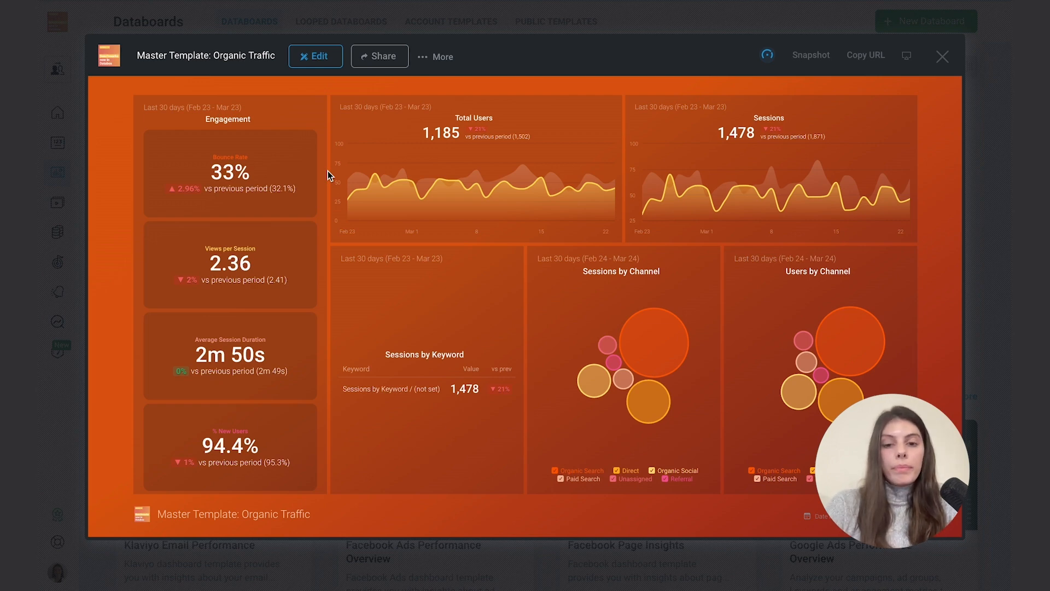
click(943, 56)
Return to the Acme Agency account, view its Master Template: Organic Traffic Databoard and close it
click(59, 71)
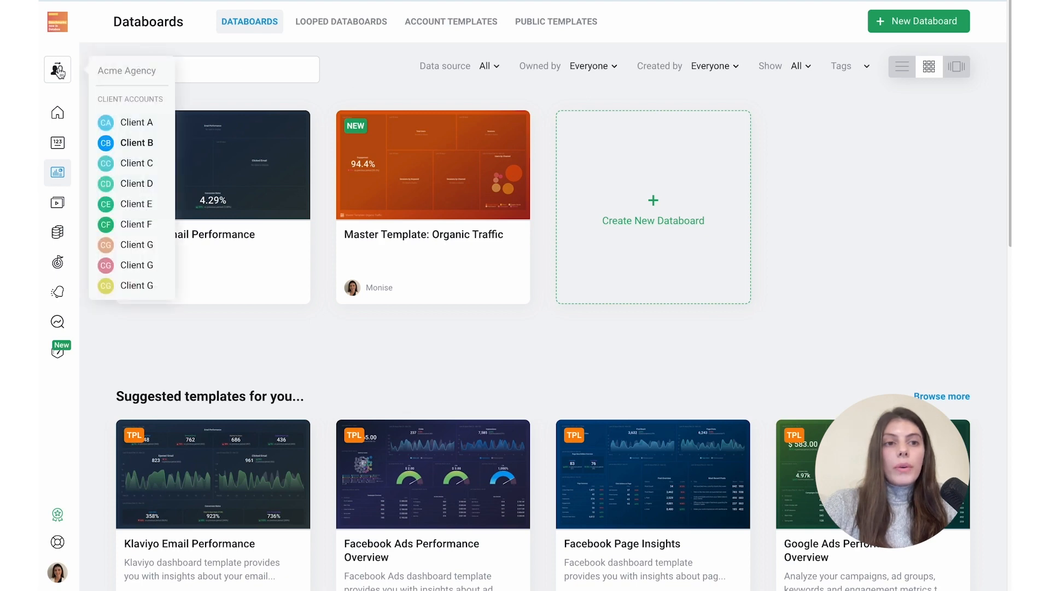
click(120, 72)
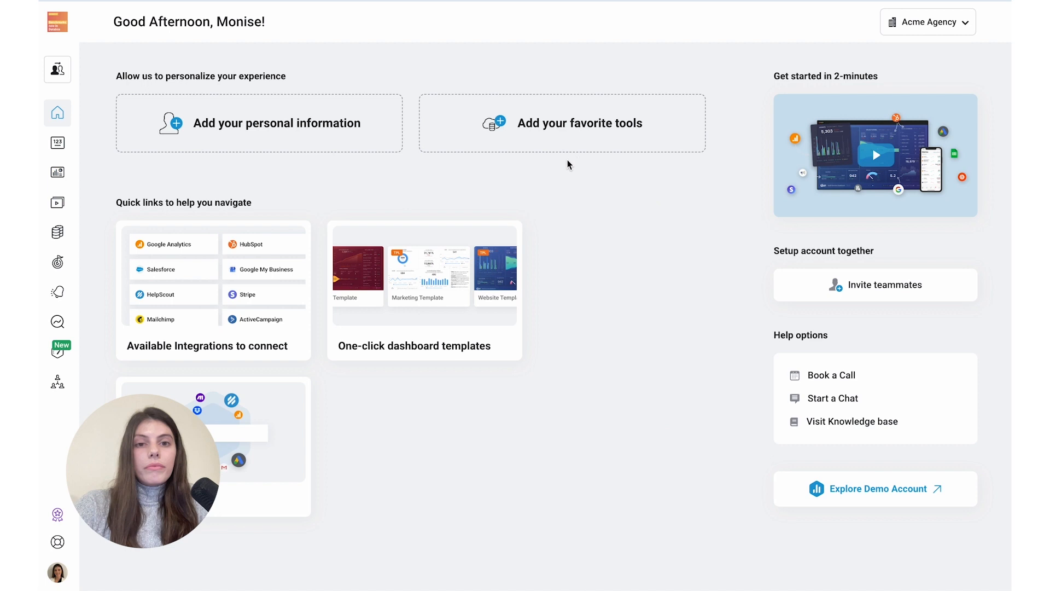
click(57, 172)
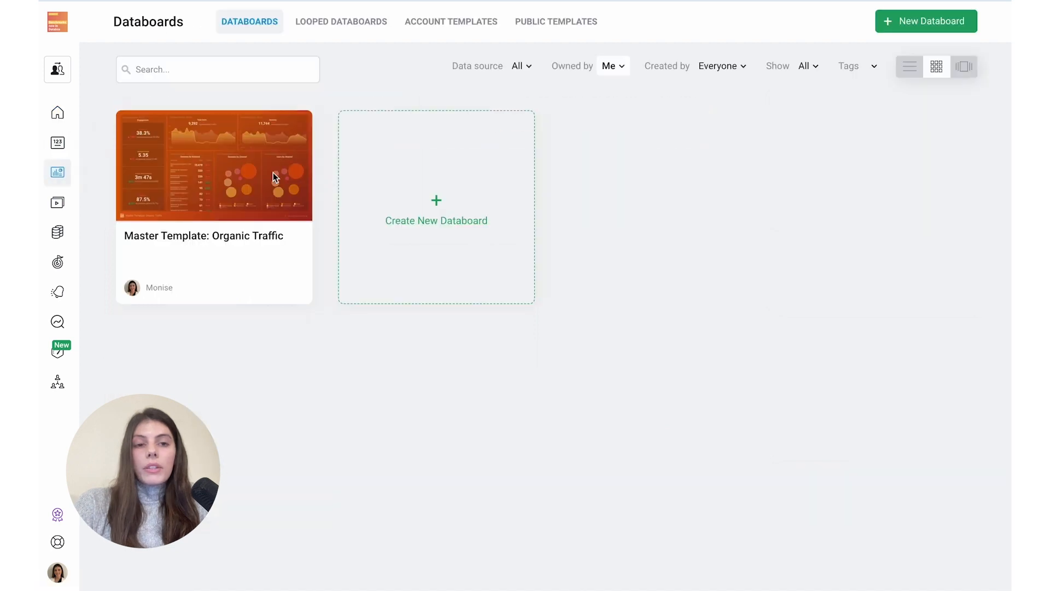
click(183, 159)
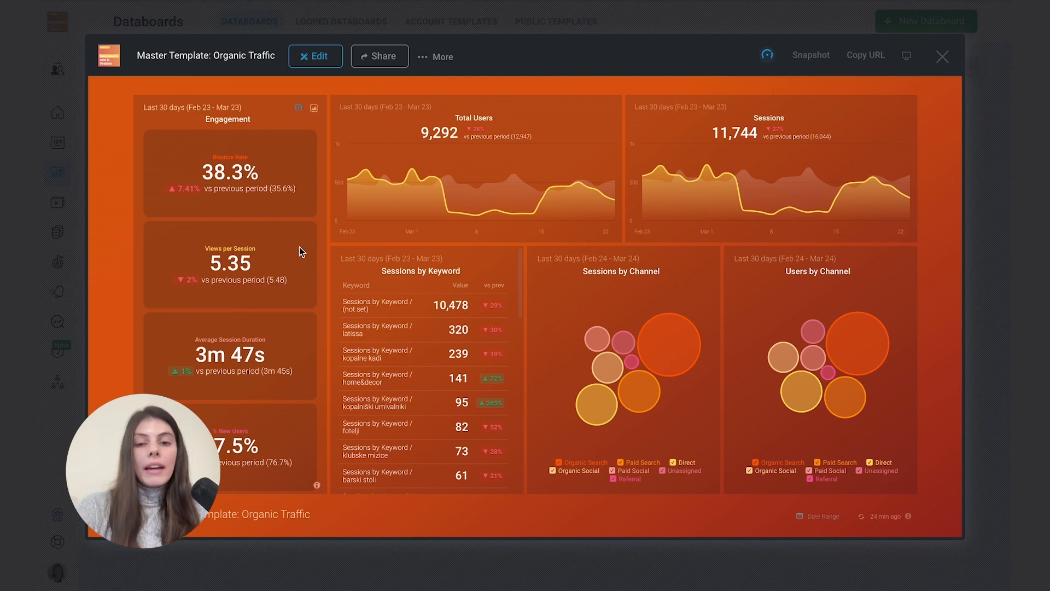
click(948, 64)
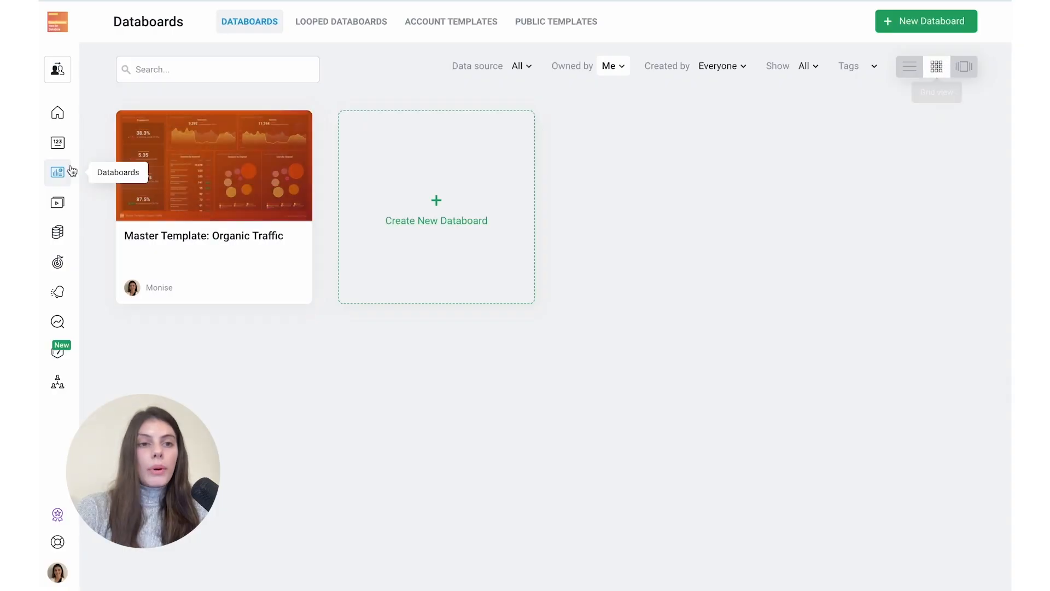
Open the Master Template: Organic Traffic account template for editing
click(455, 29)
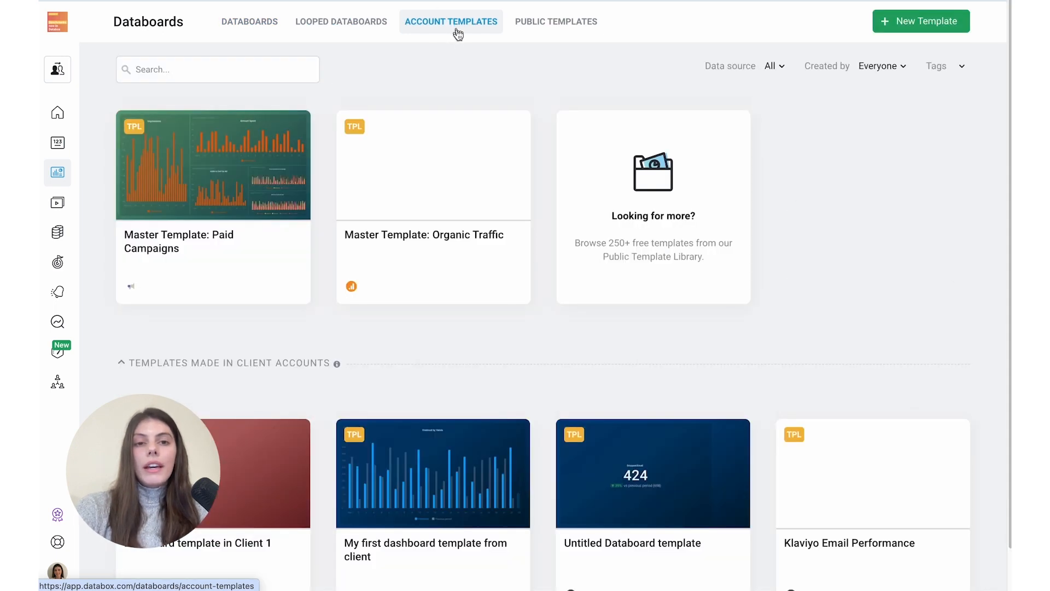
mouse_move(438, 128)
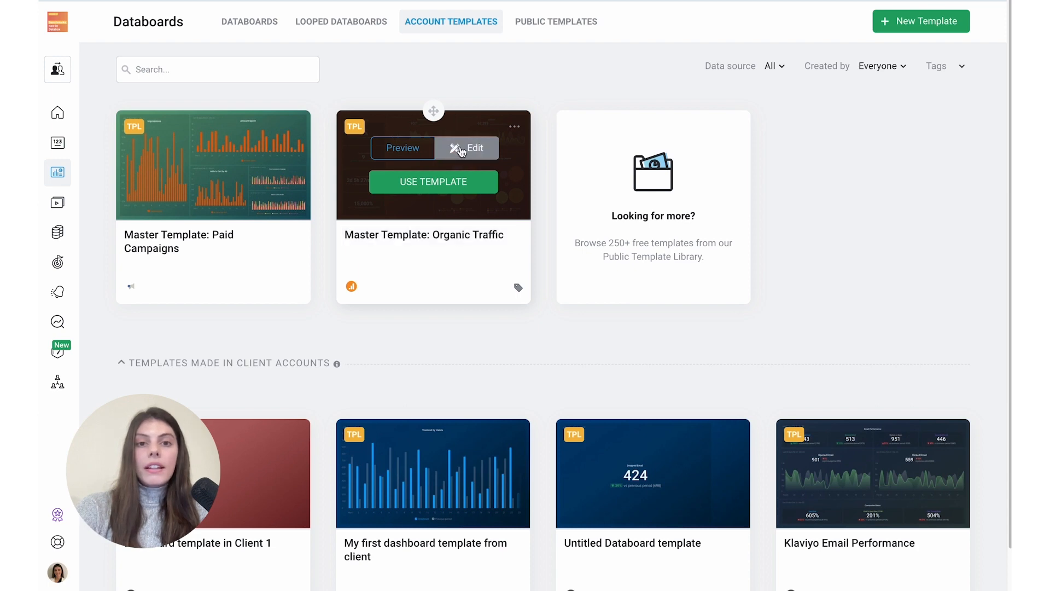
click(461, 151)
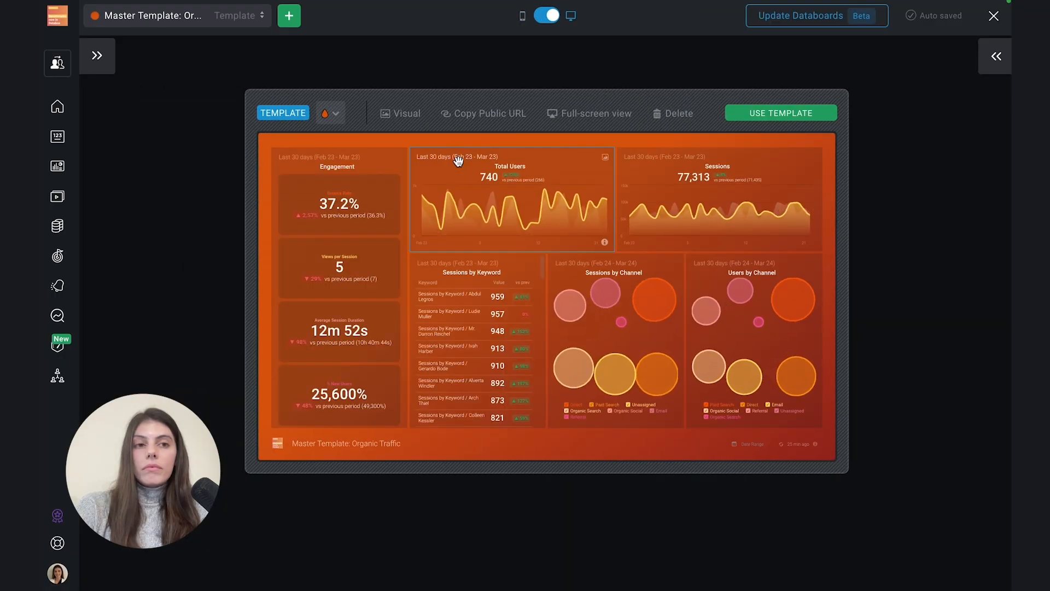
Find the Sessions by Device Category metric in the metric library and add it between Total Users and Sessions on the template
click(97, 56)
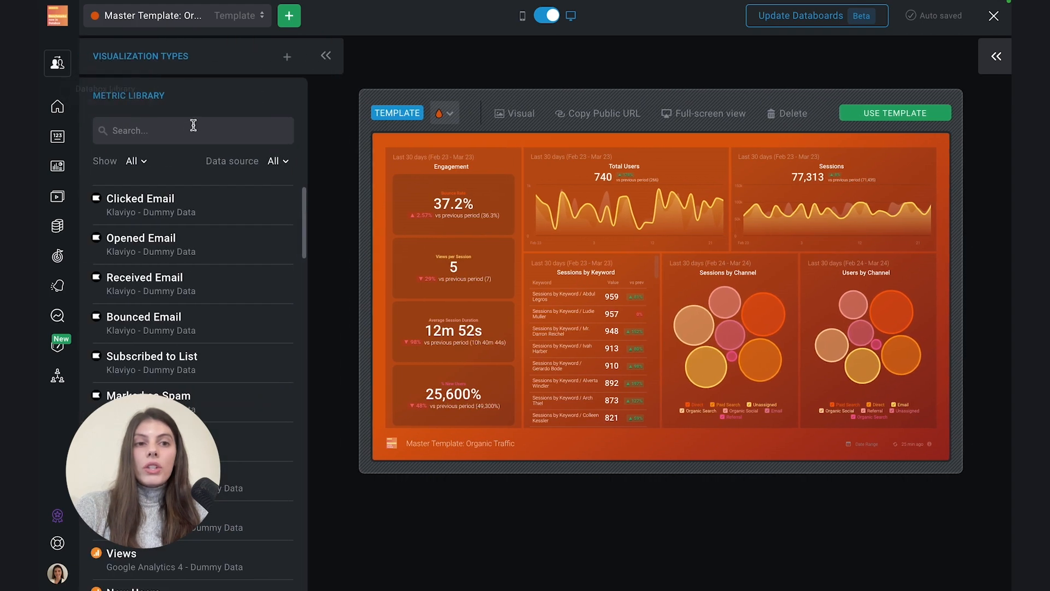
click(189, 130)
text(se)
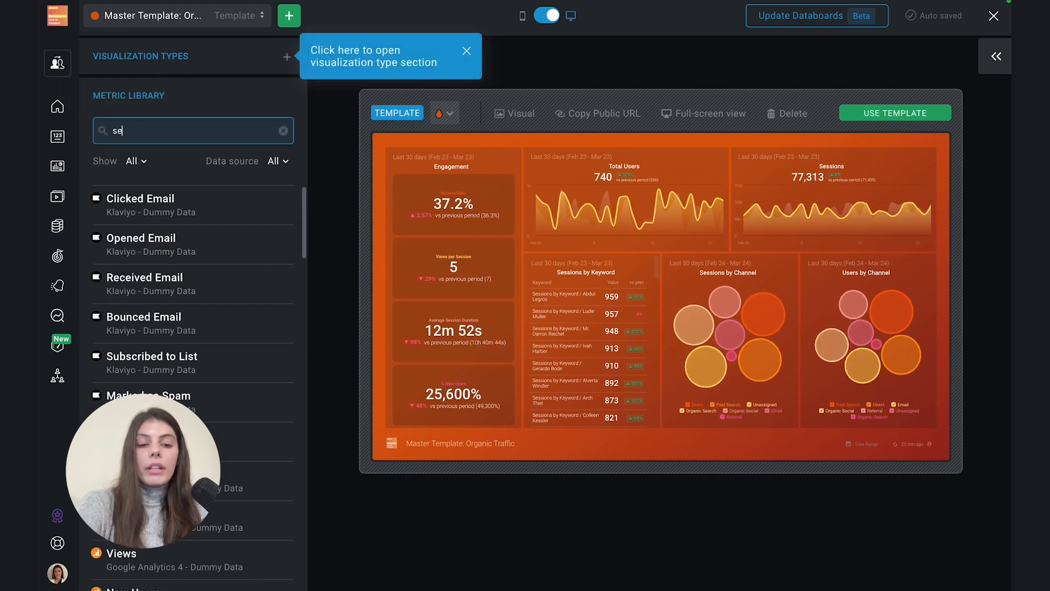
text(ssions by de)
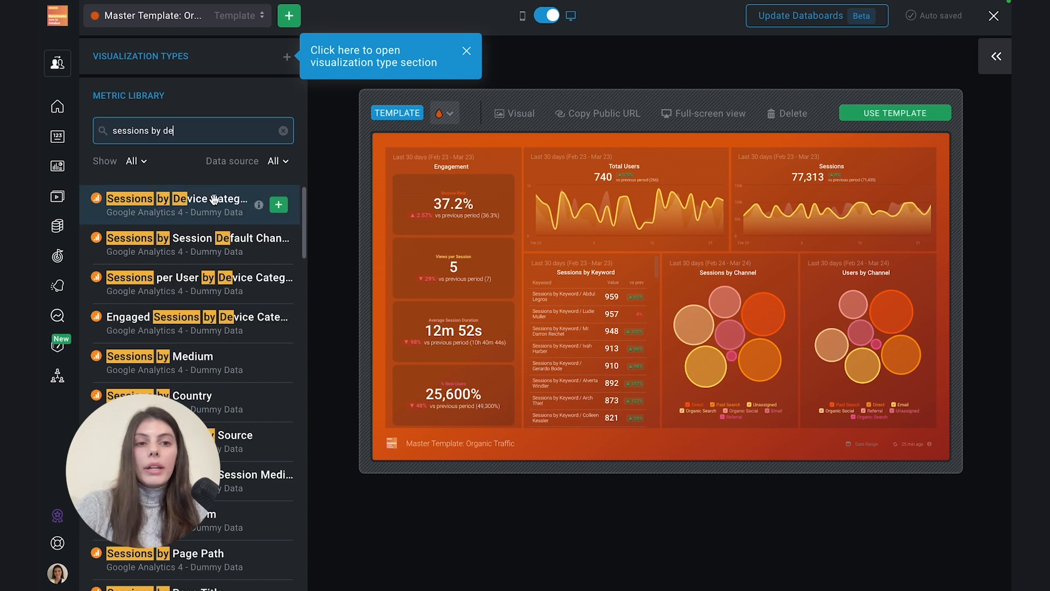
drag(214, 206, 717, 185)
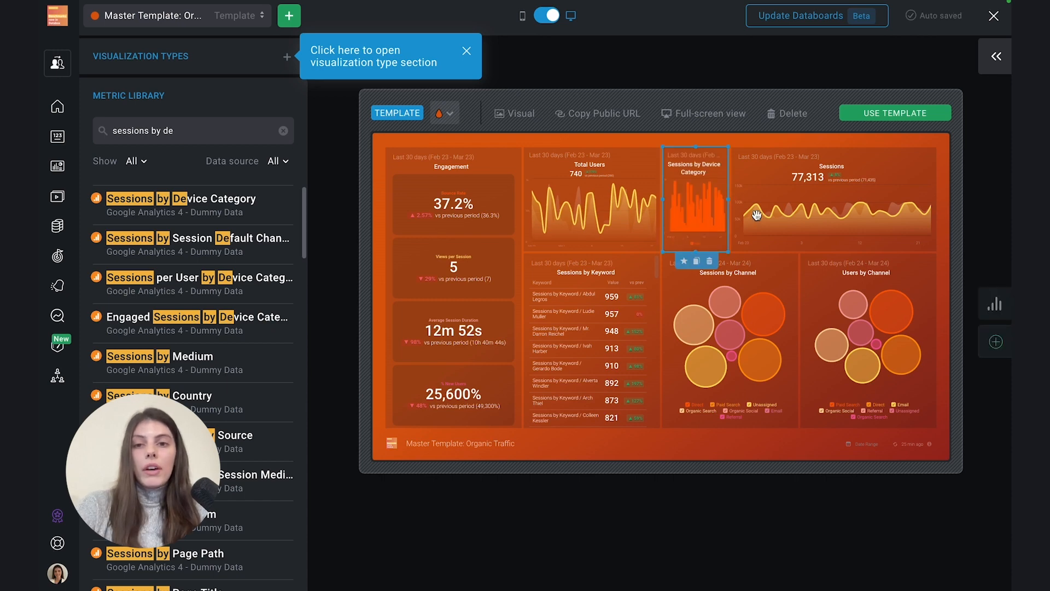
Narrow the Sessions block, widen Sessions by Device Category into the freed space and visualize it as a table
click(741, 242)
drag(492, 253, 559, 246)
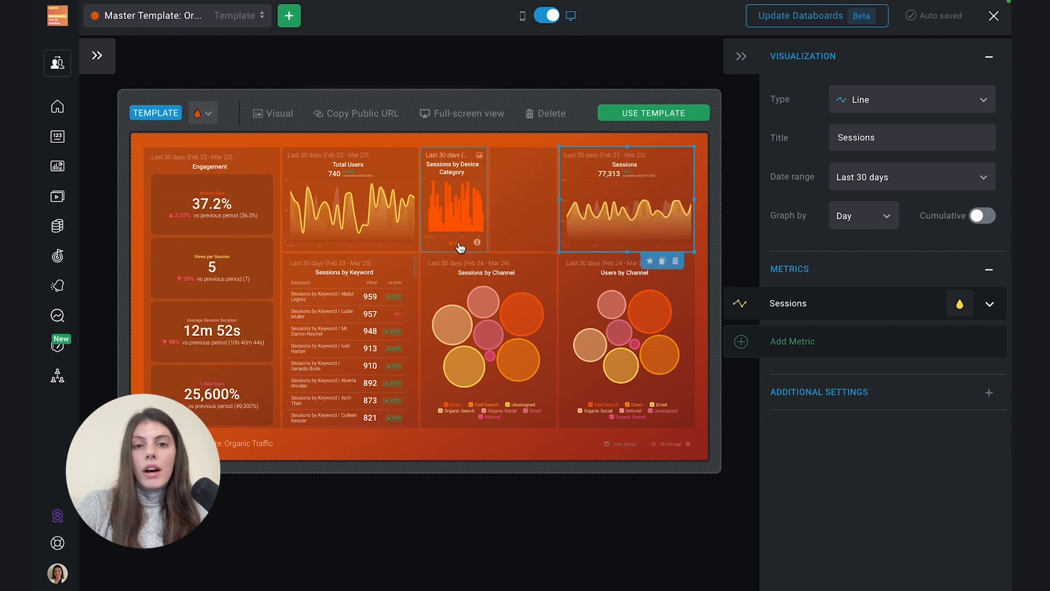
click(461, 244)
drag(546, 250, 546, 249)
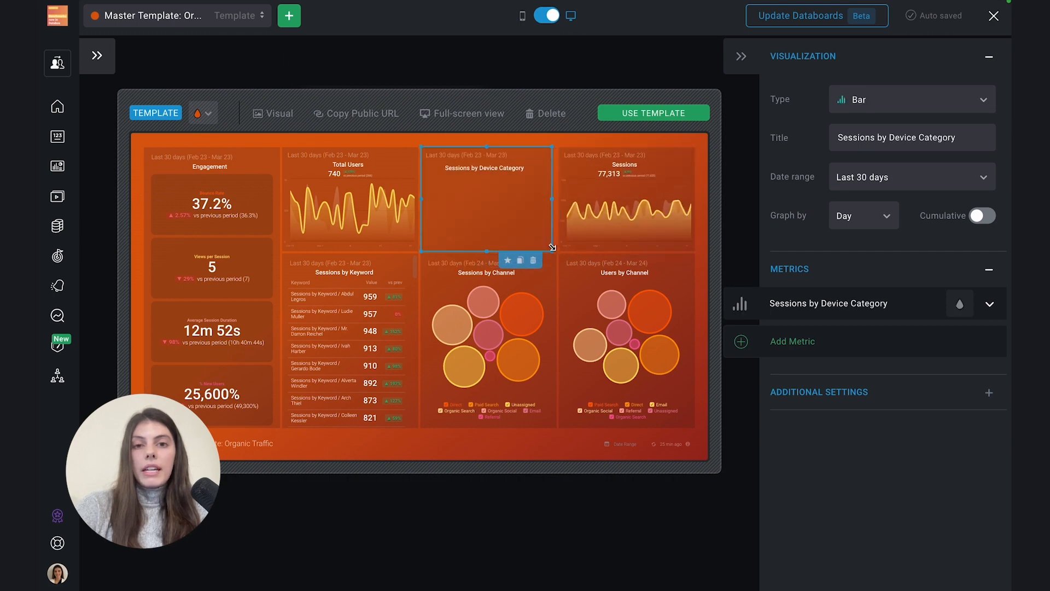
click(550, 156)
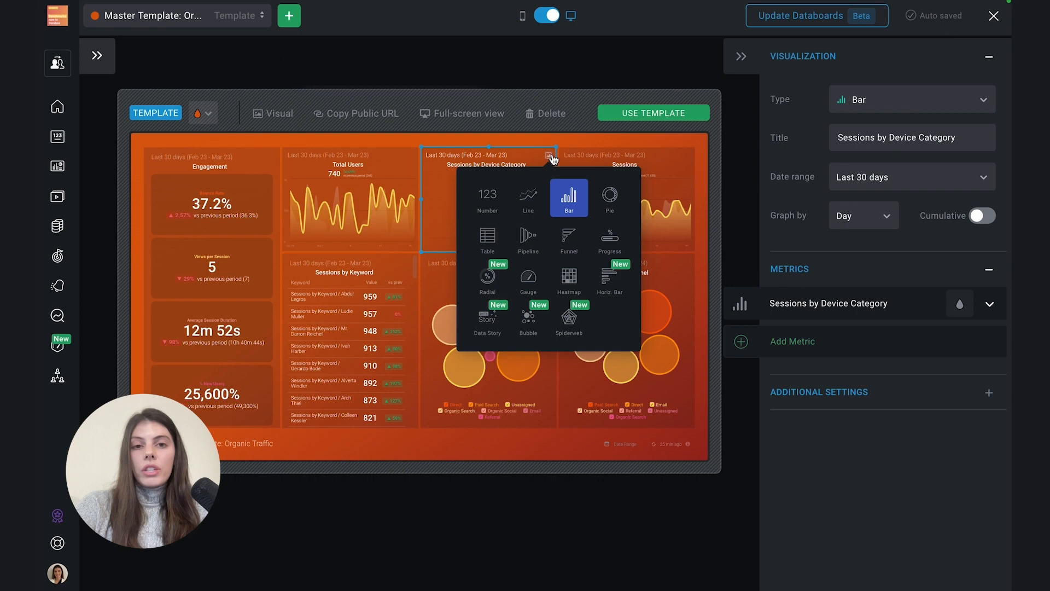
click(487, 235)
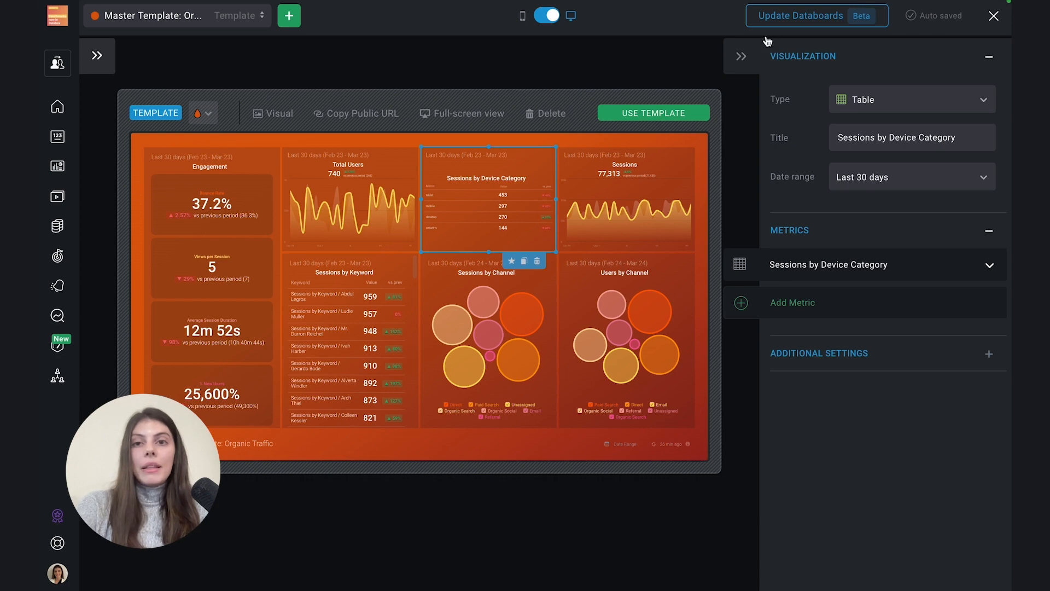
Update the Master Template: Organic Traffic Databoards of Client A, Client B and Client C from the edited template
click(827, 23)
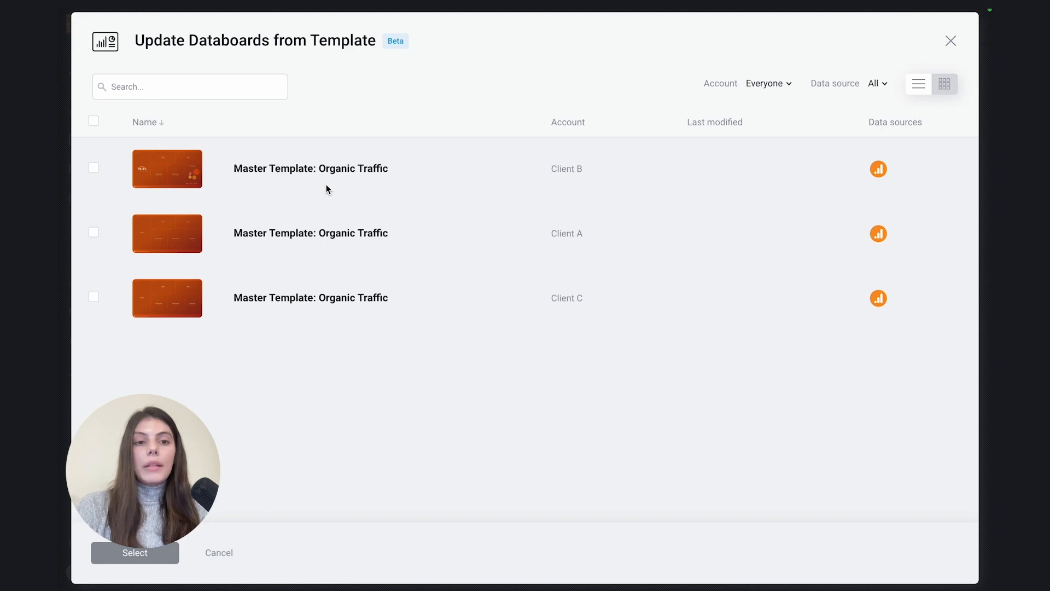
click(93, 167)
click(93, 232)
click(94, 299)
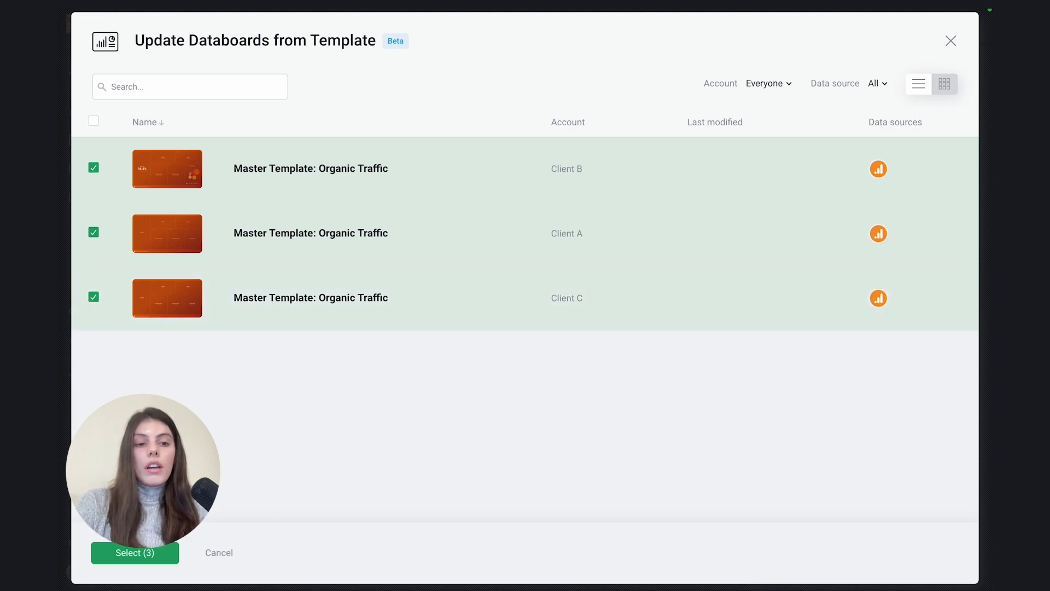
click(137, 555)
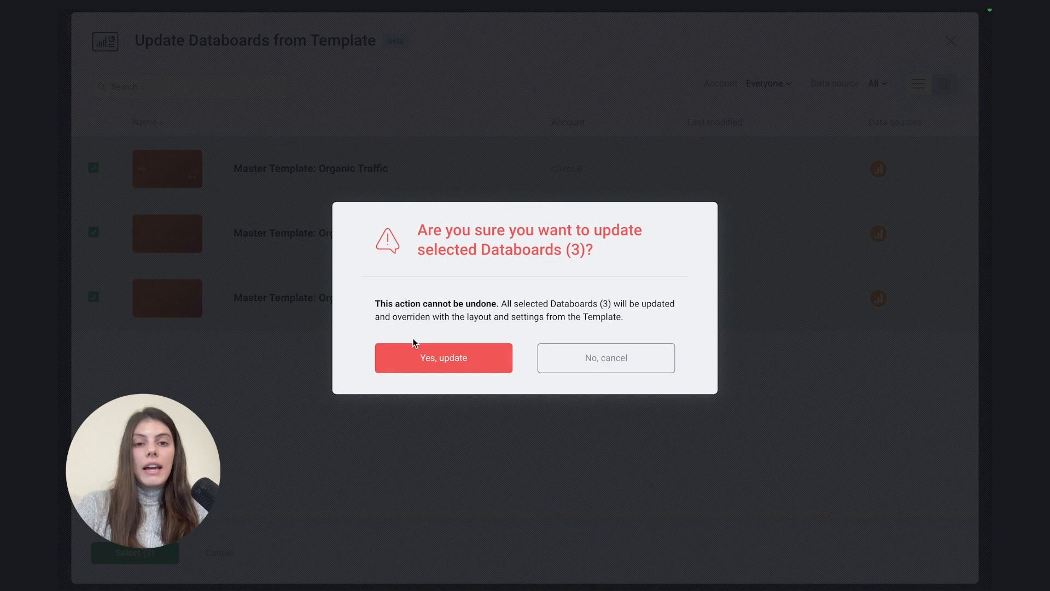
click(415, 363)
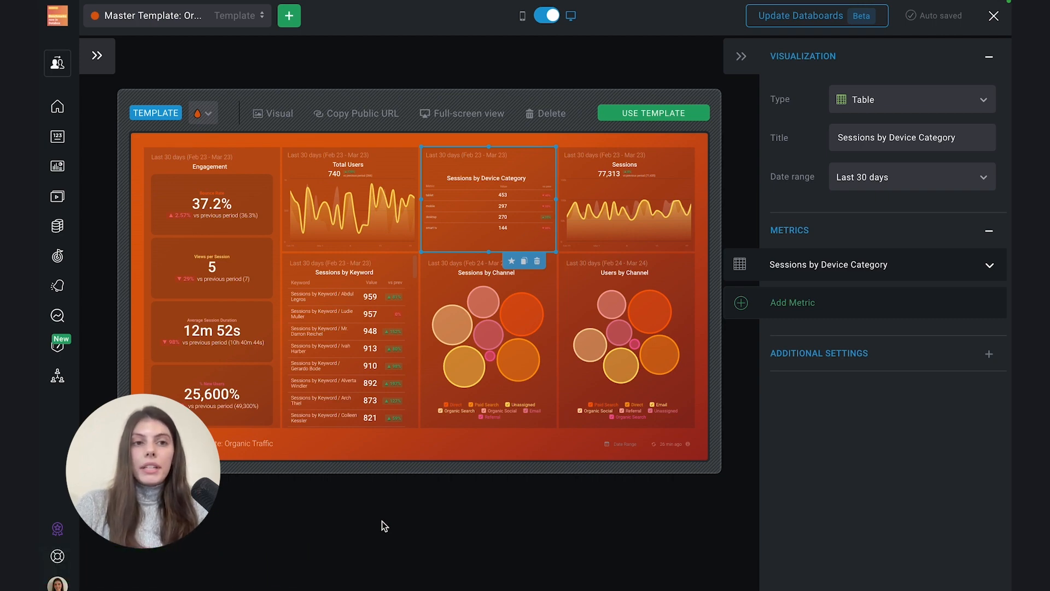
Switch to the Client B account and view its Master Template: Organic Traffic Databoard
click(58, 65)
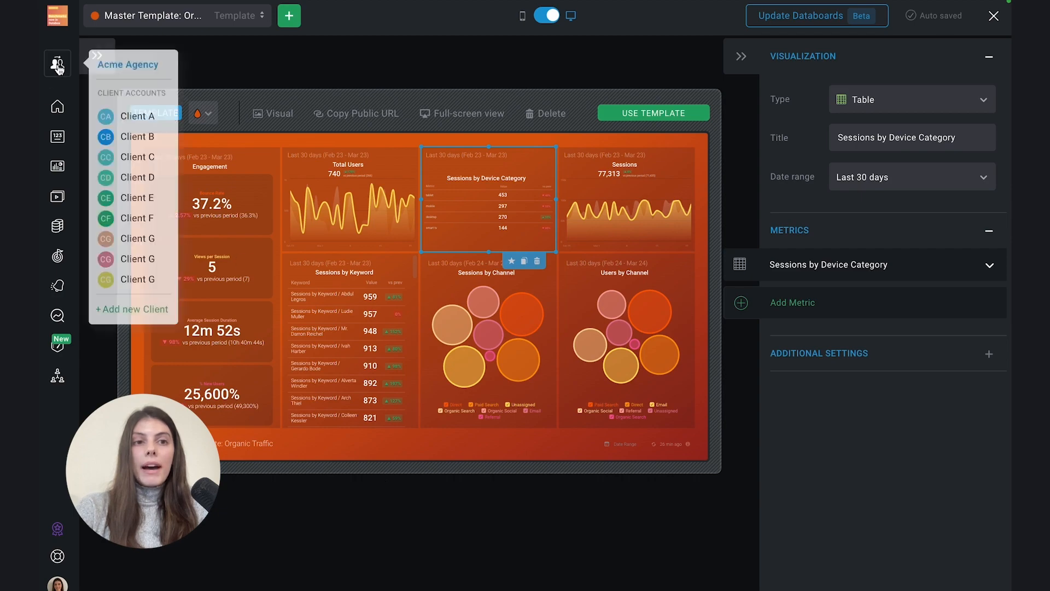
click(147, 138)
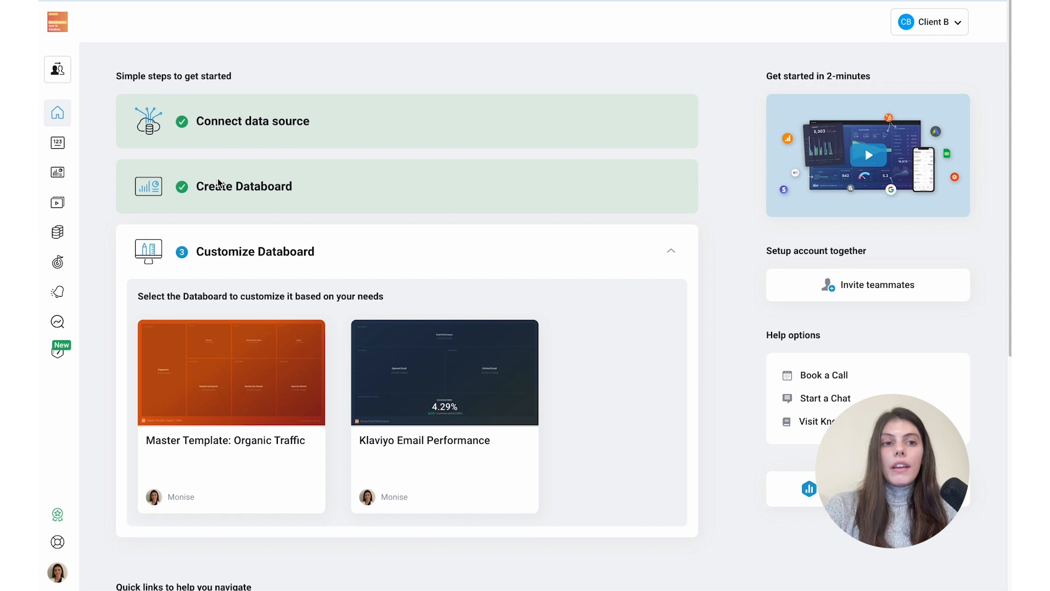
click(62, 174)
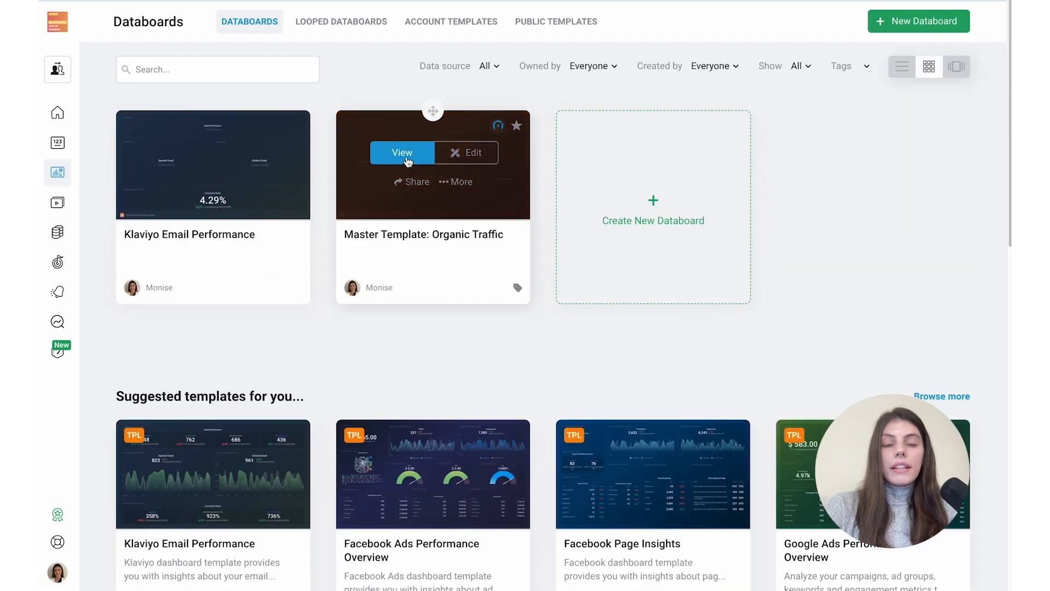
click(406, 157)
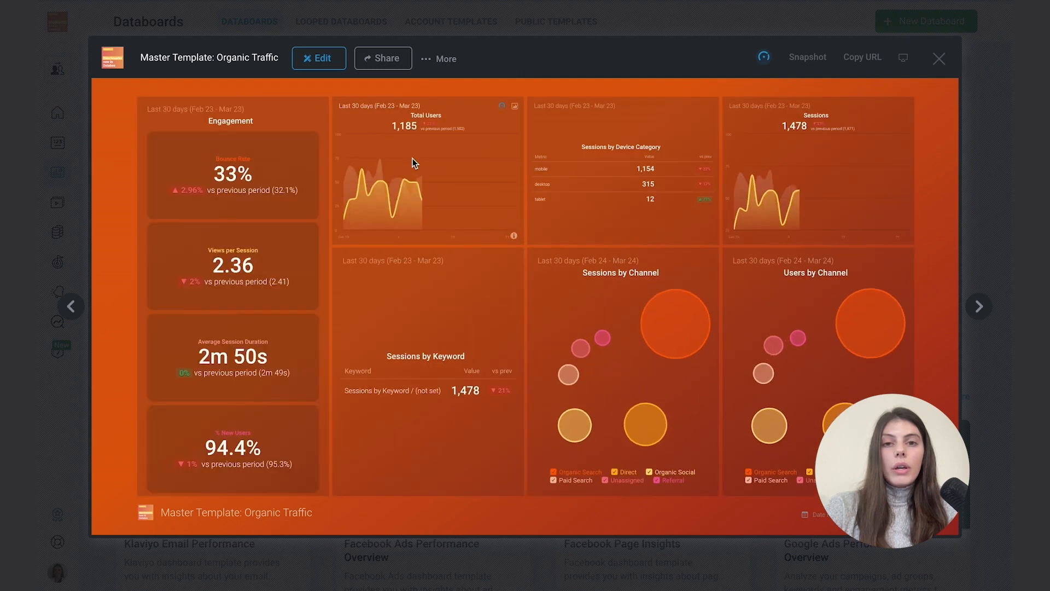